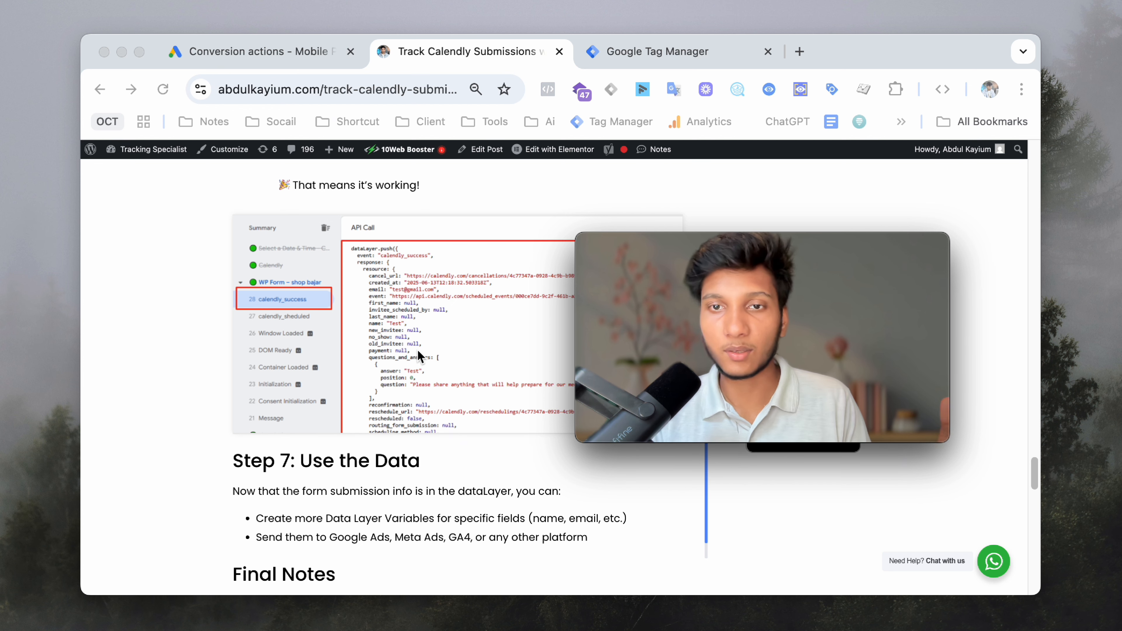
- Open the Calendly booking page in a new browser tab
scroll(498, 378, "up", 10)
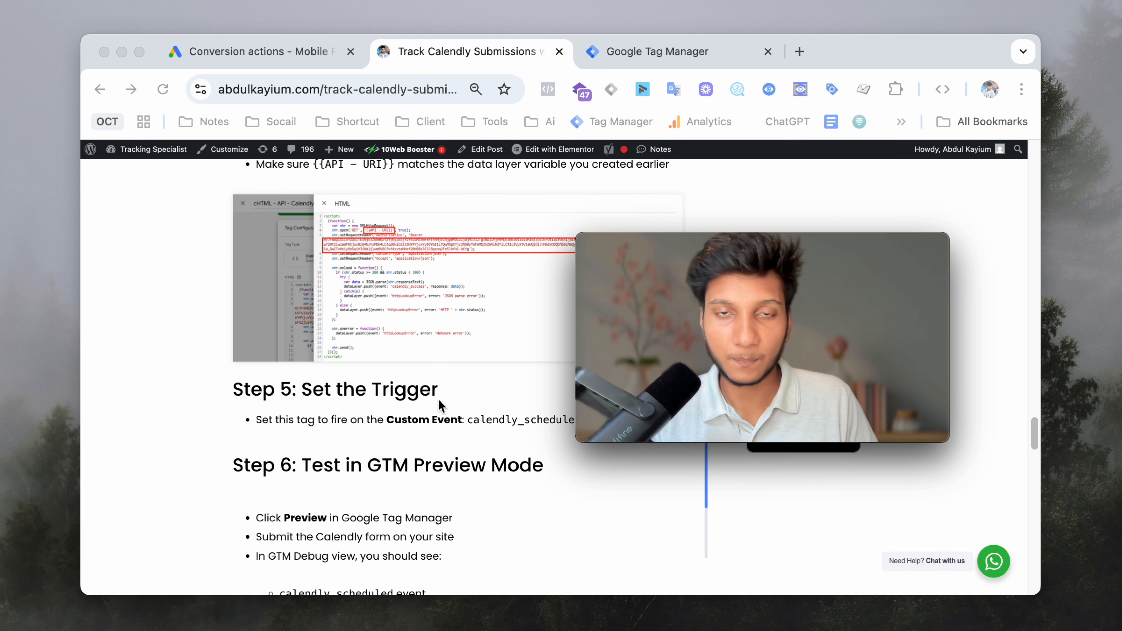
scroll(391, 345, "up", 8)
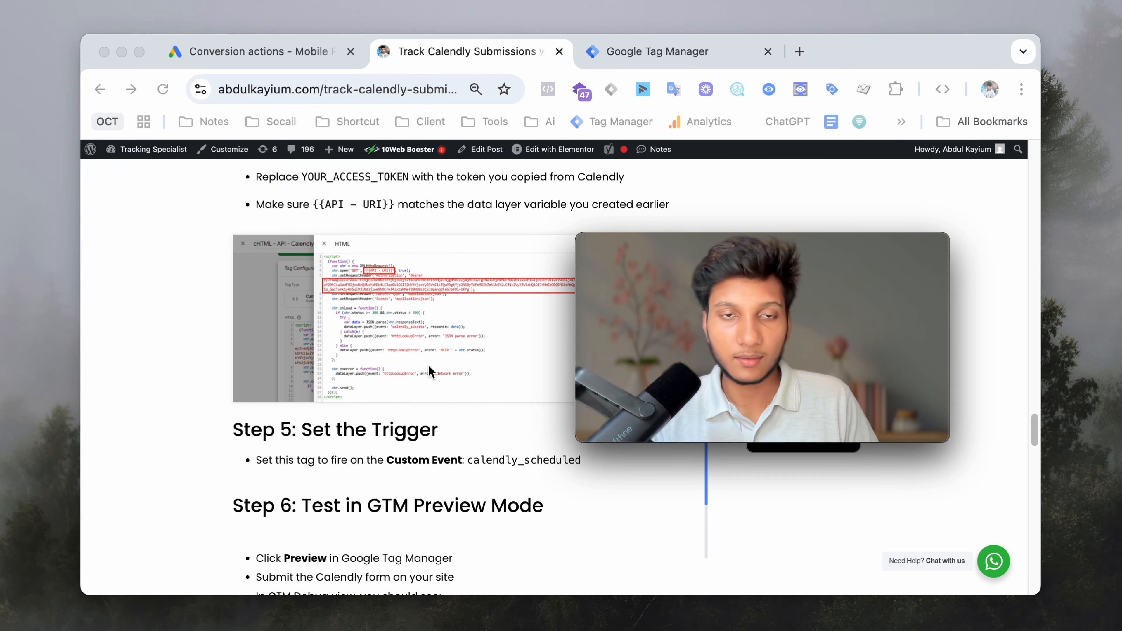
scroll(416, 375, "up", 15)
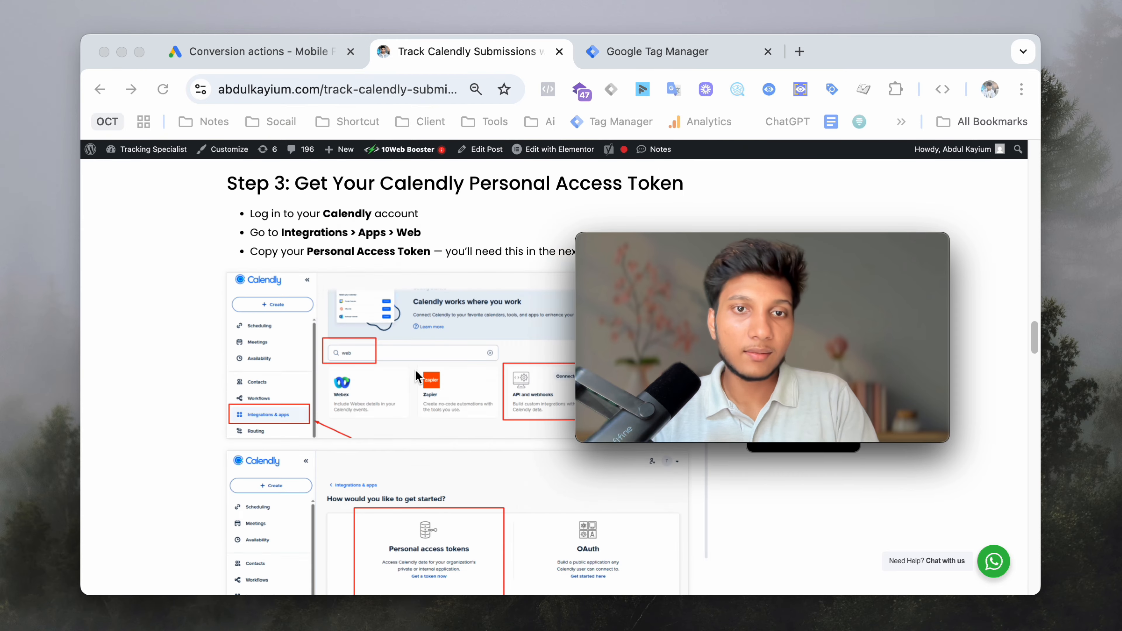
scroll(437, 377, "up", 15)
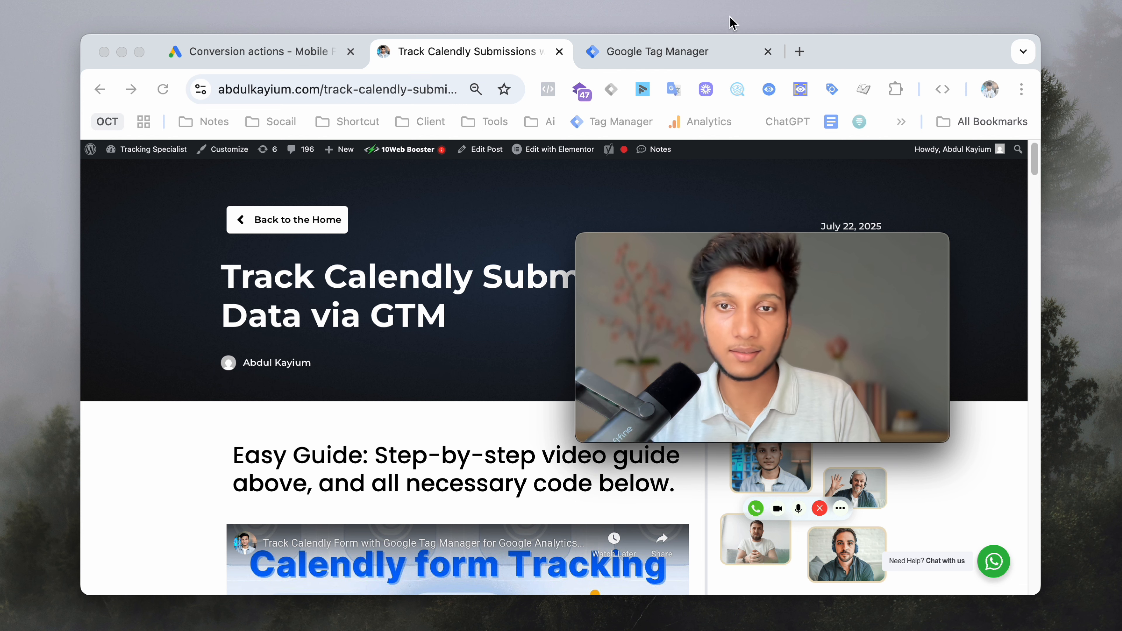
left_click(799, 51)
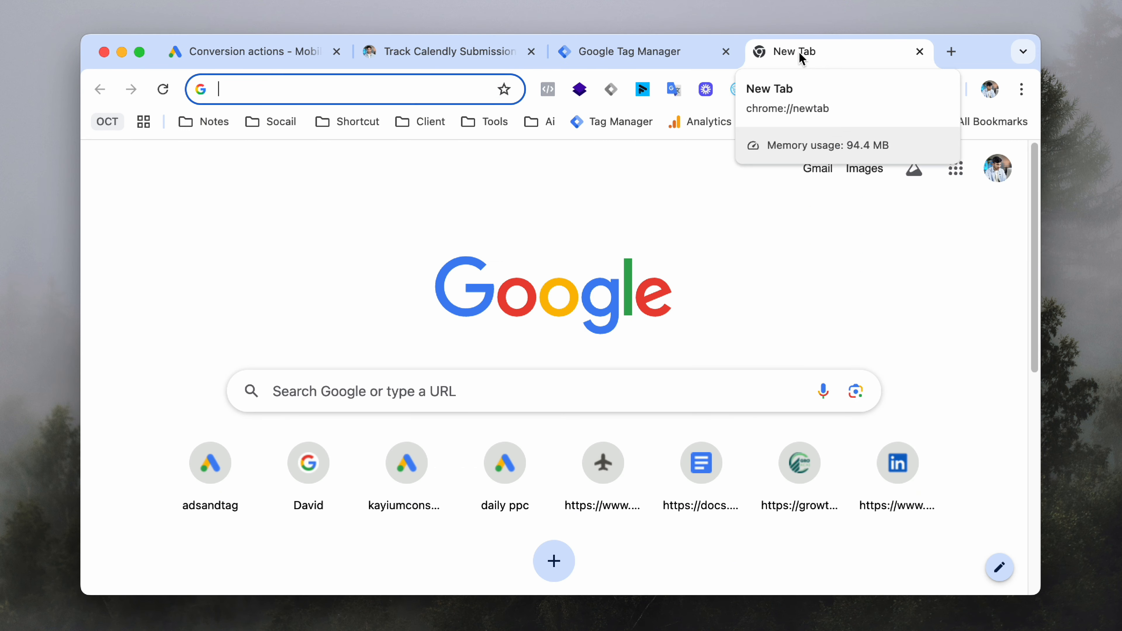
type("calen")
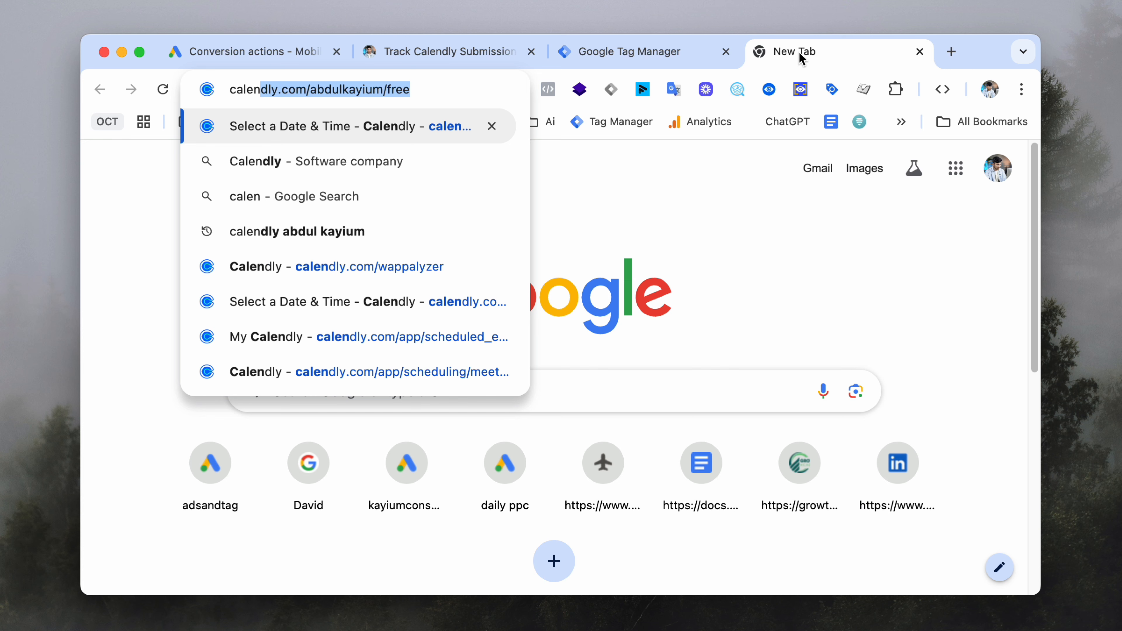
key("Return")
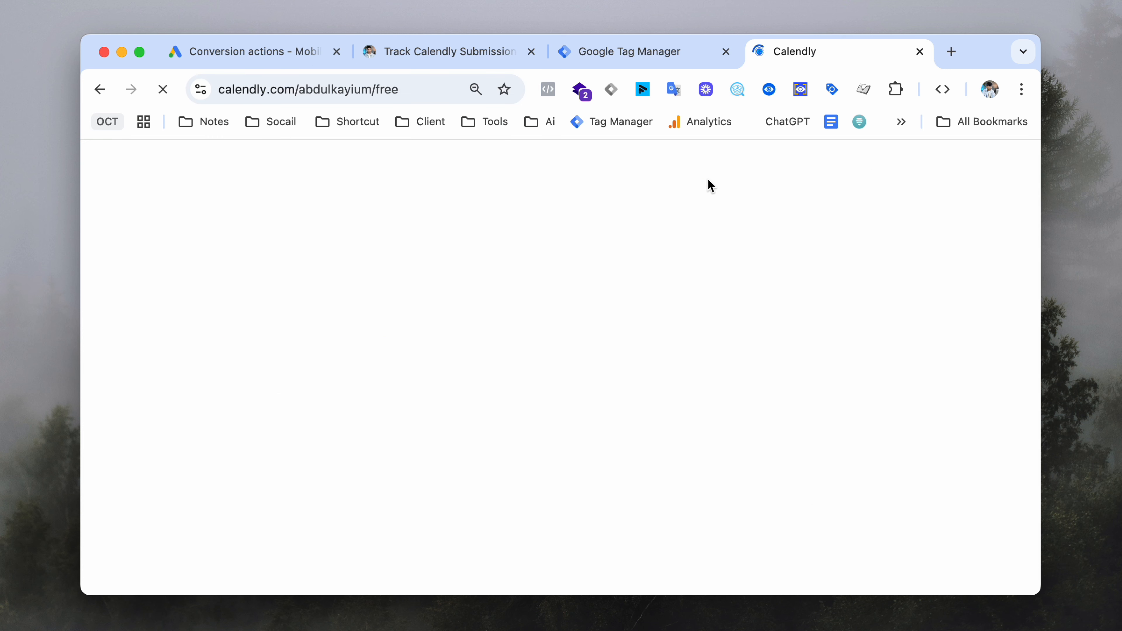
- Duplicate the Calendly tracking guide tab and close the Conversion actions tab
left_click(446, 55)
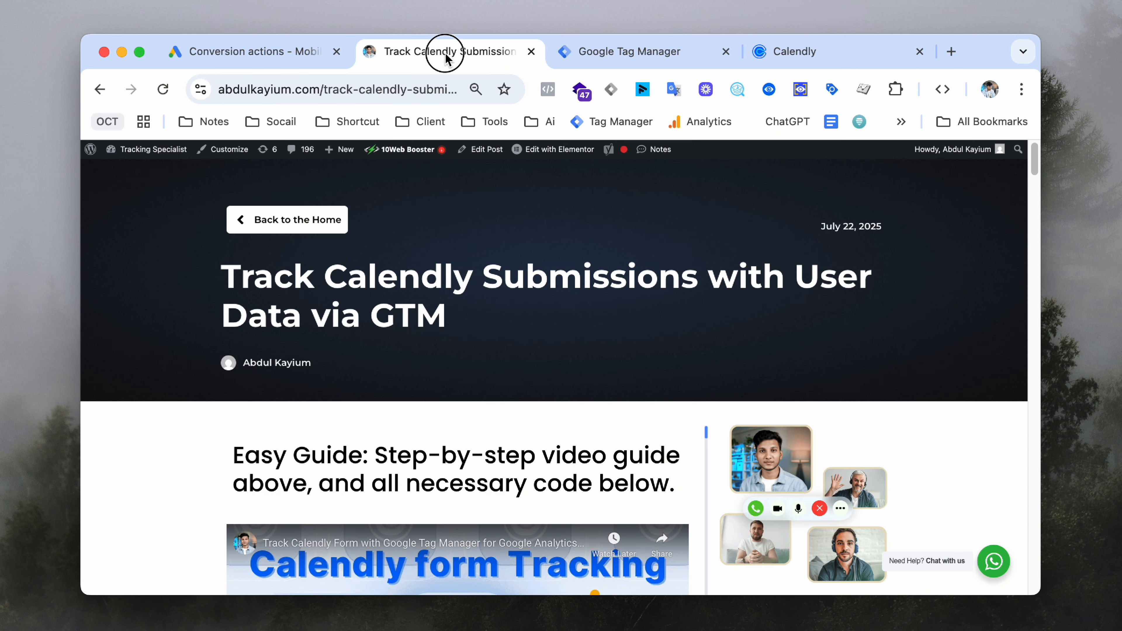
right_click(379, 51)
left_click(441, 161)
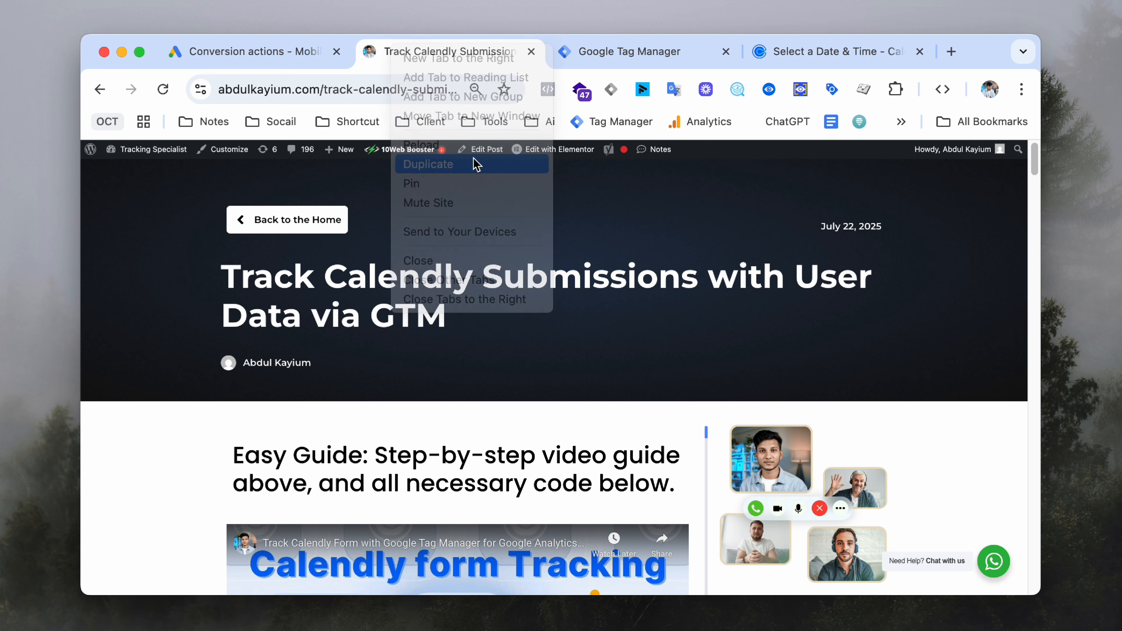
left_click(338, 51)
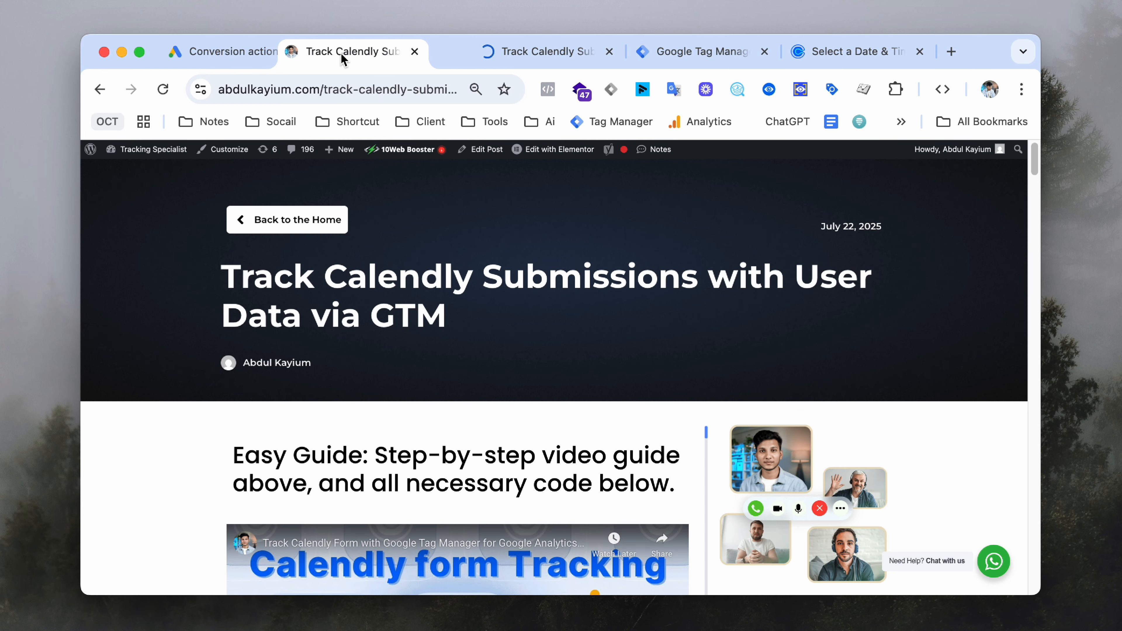
left_click(297, 52)
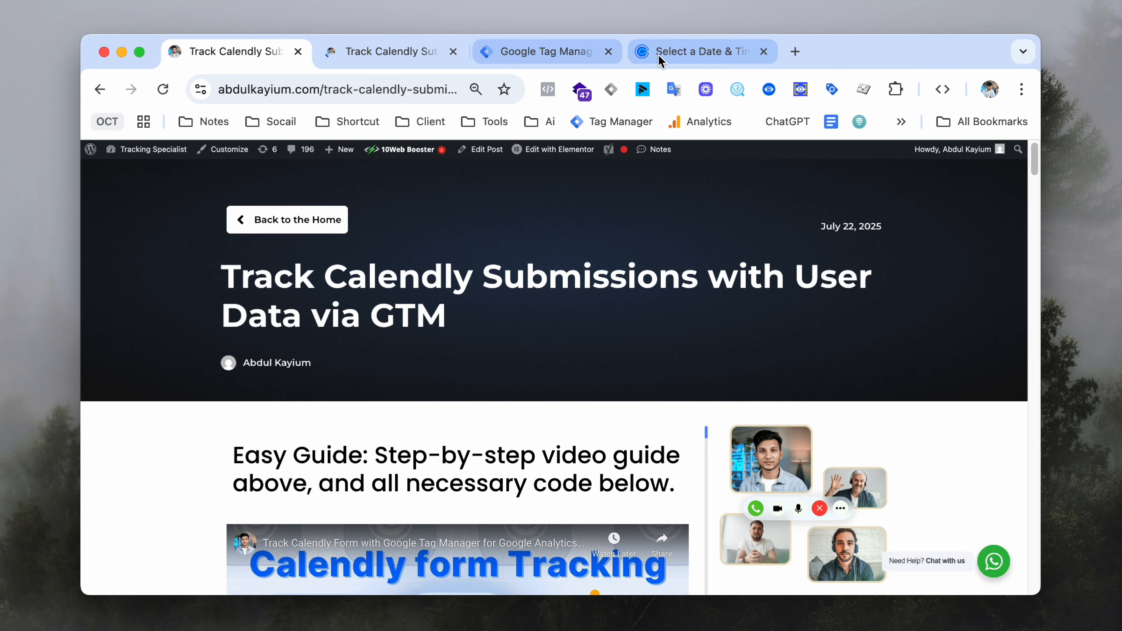
- Open the Calendly scheduling dashboard via Powered by Calendly and close the booking page tab
left_click(636, 49)
left_click(835, 269)
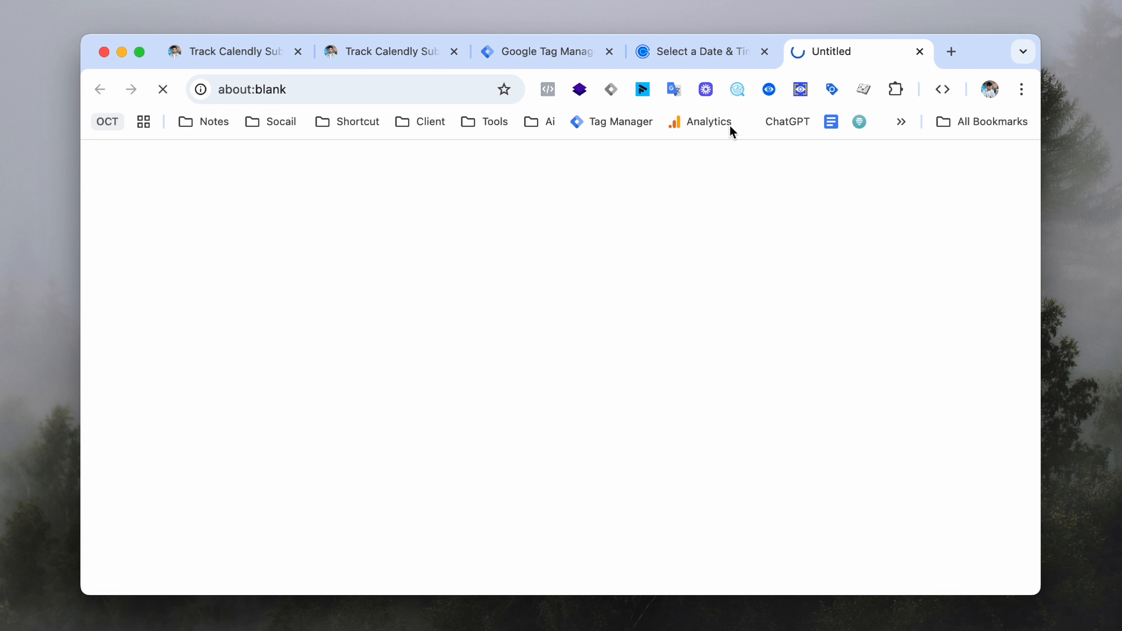
middle_click(711, 57)
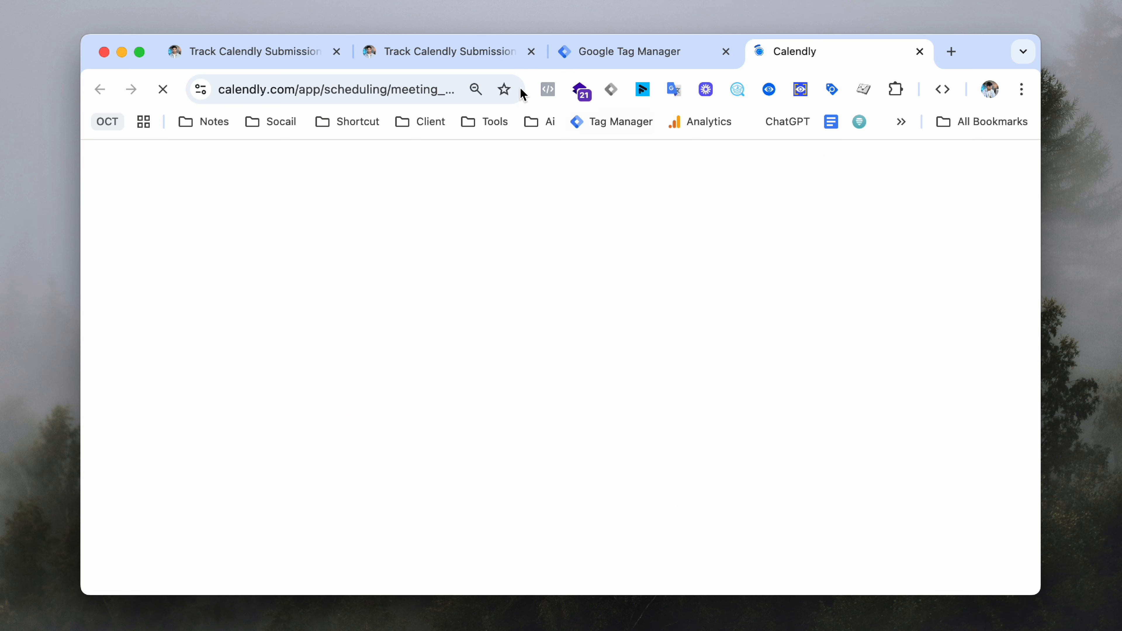
left_click(402, 53)
left_click(712, 621)
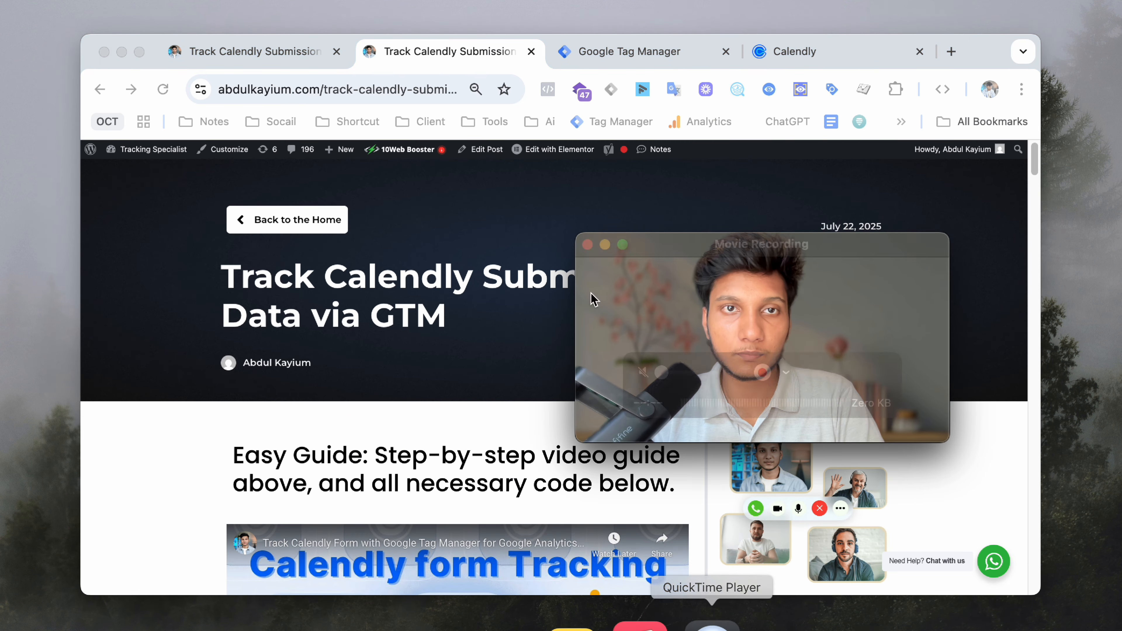
left_click(239, 1)
left_click(310, 76)
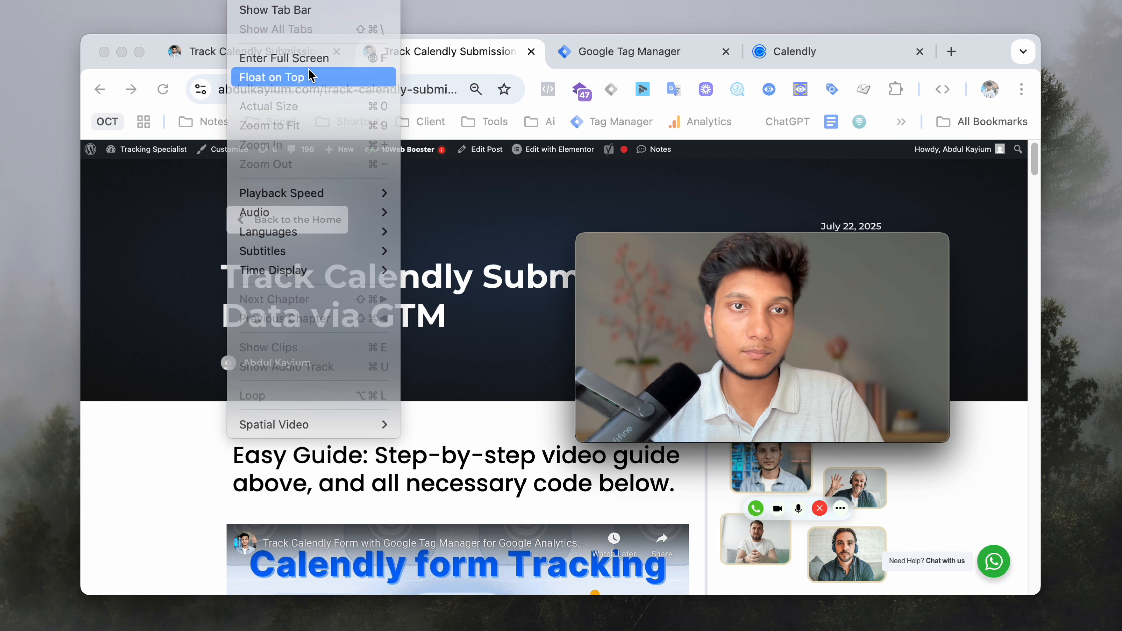
left_click_drag(719, 310, 699, 433)
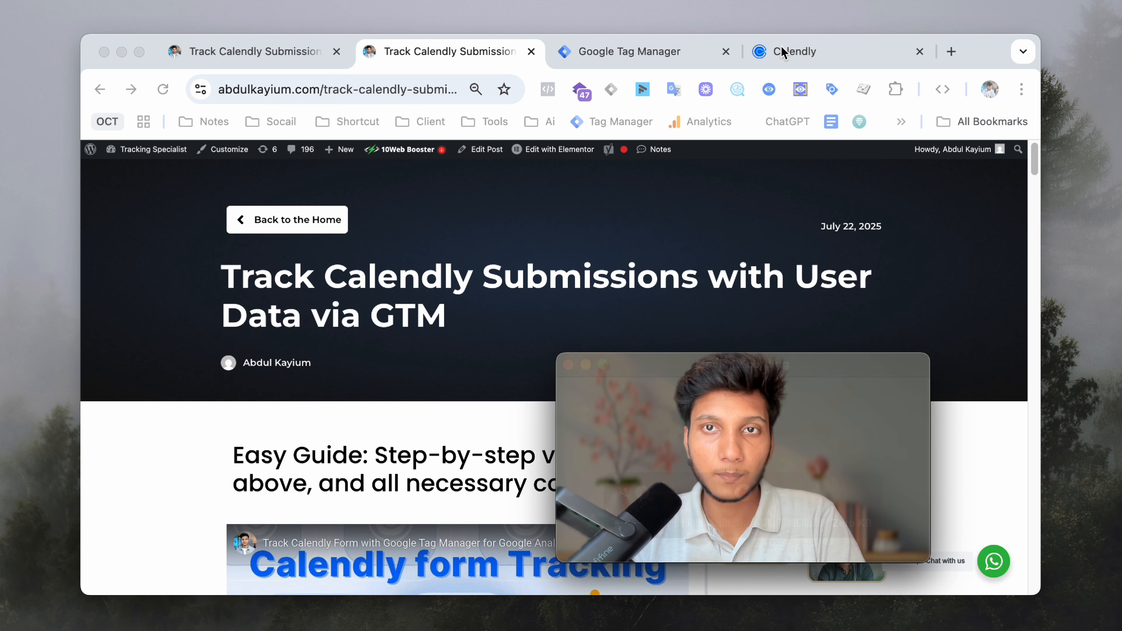
left_click(781, 52)
left_click_drag(671, 396, 441, 246)
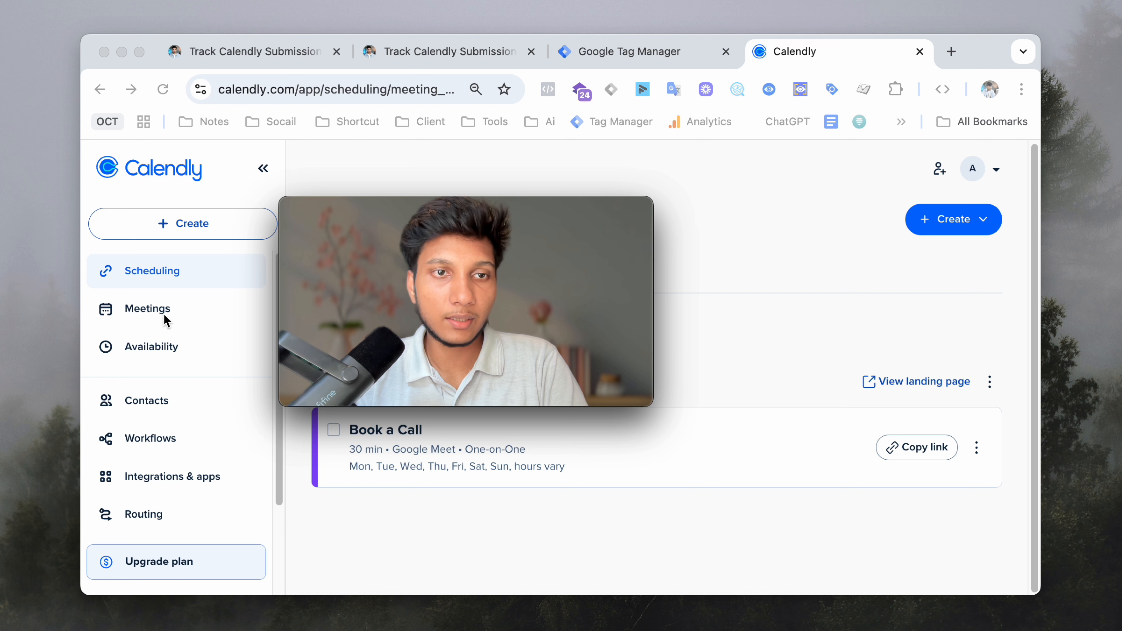
- From the Book a Call event's menu, choose Add to website and pick the Inline embed card
left_click(172, 282)
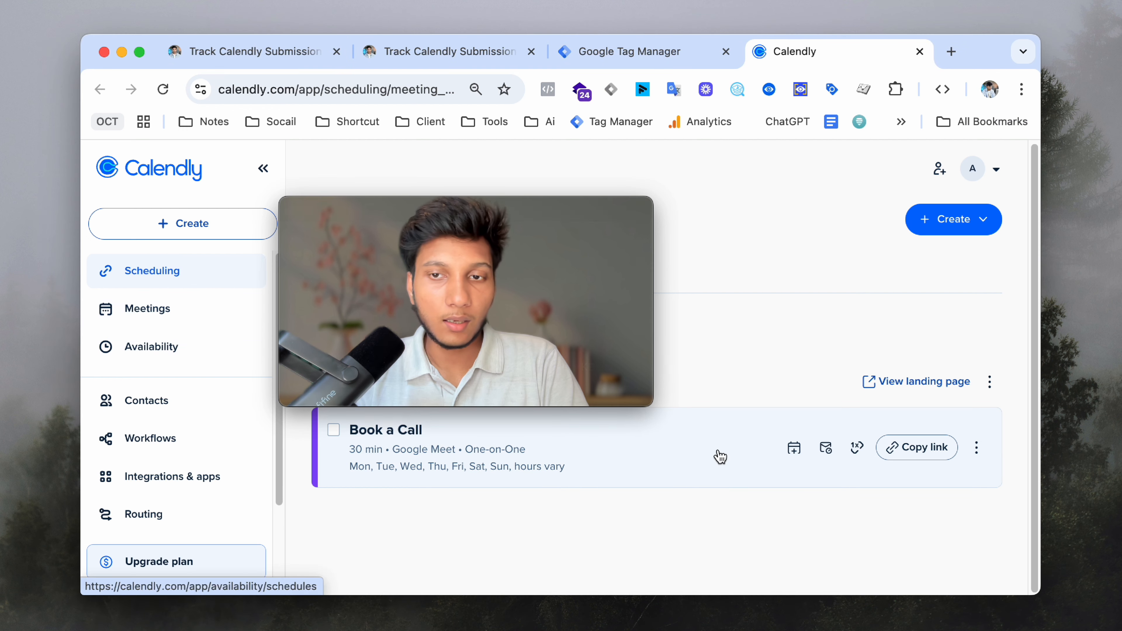
left_click_drag(571, 306, 724, 283)
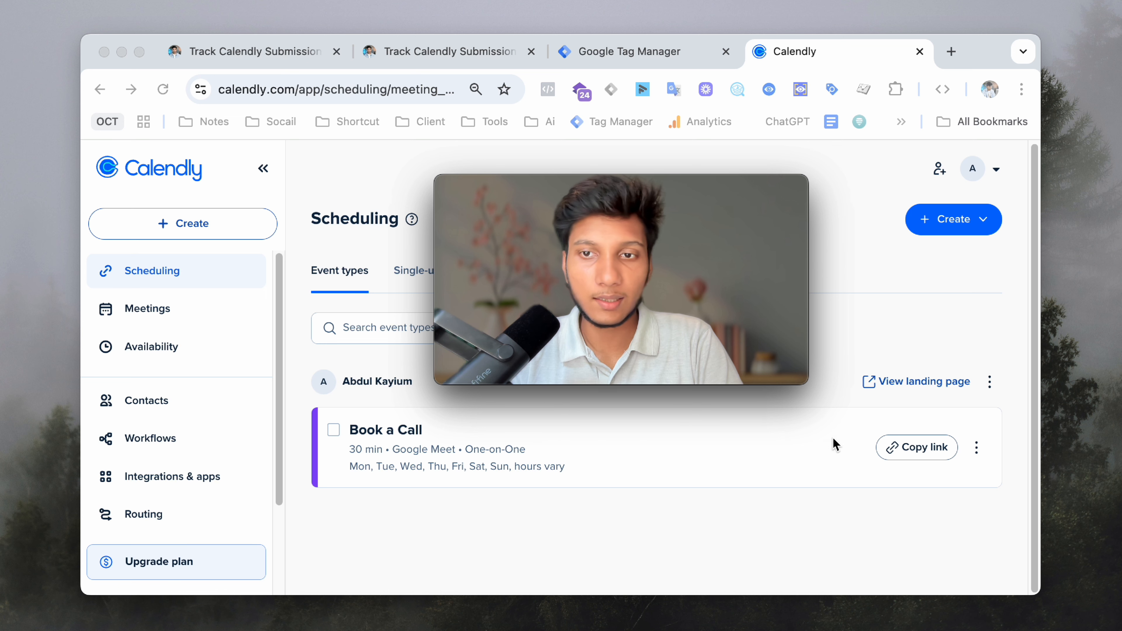
left_click(976, 447)
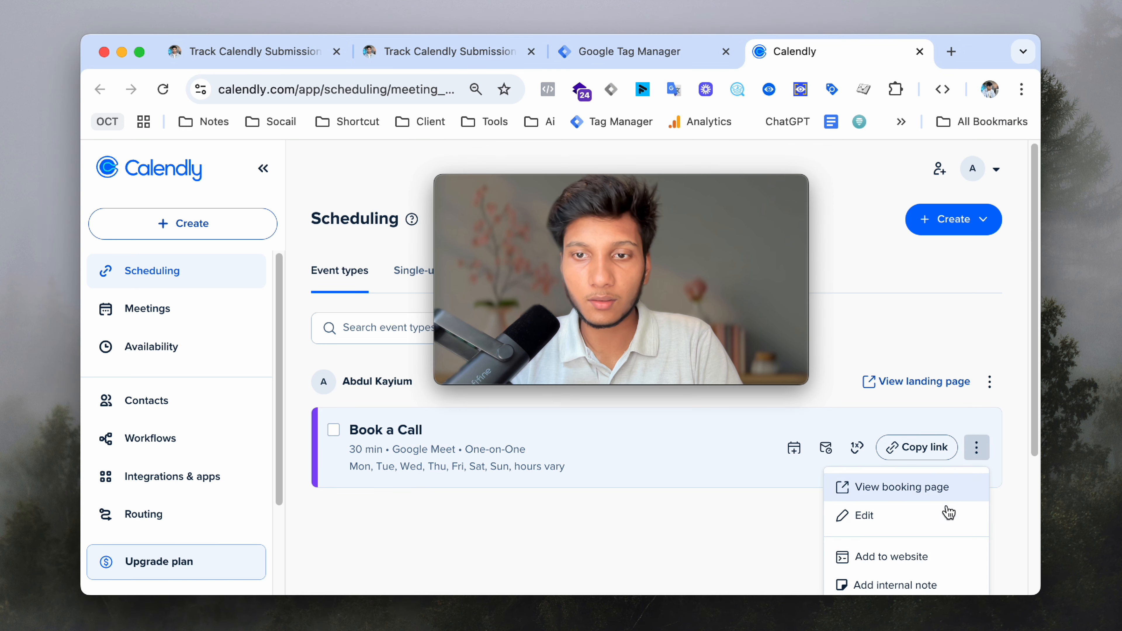
scroll(941, 513, "down", 5)
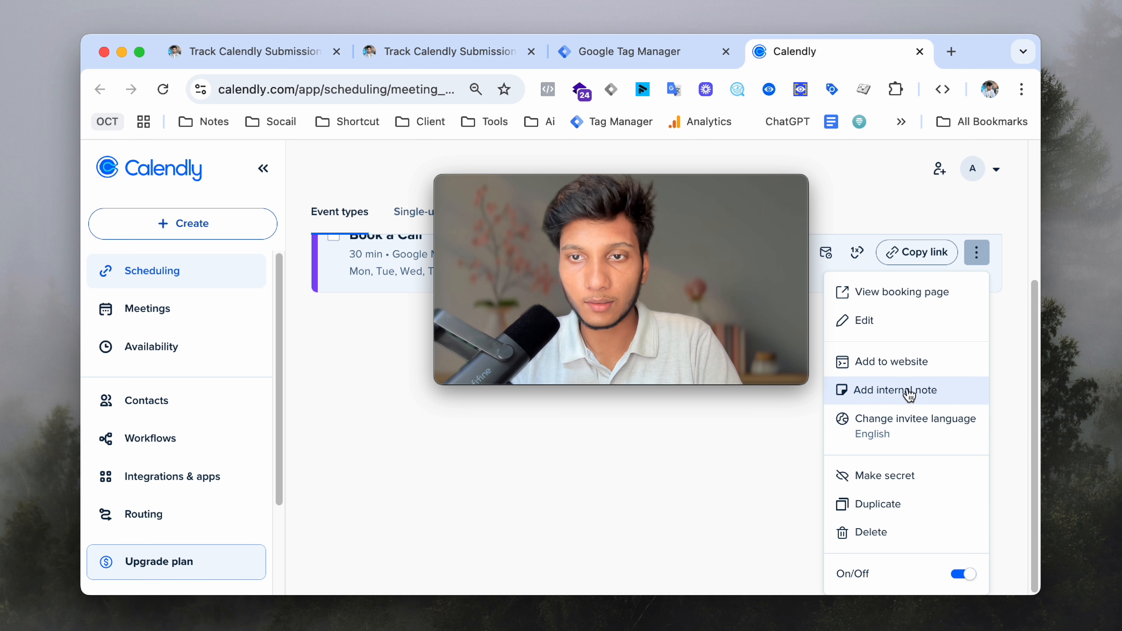
left_click(905, 362)
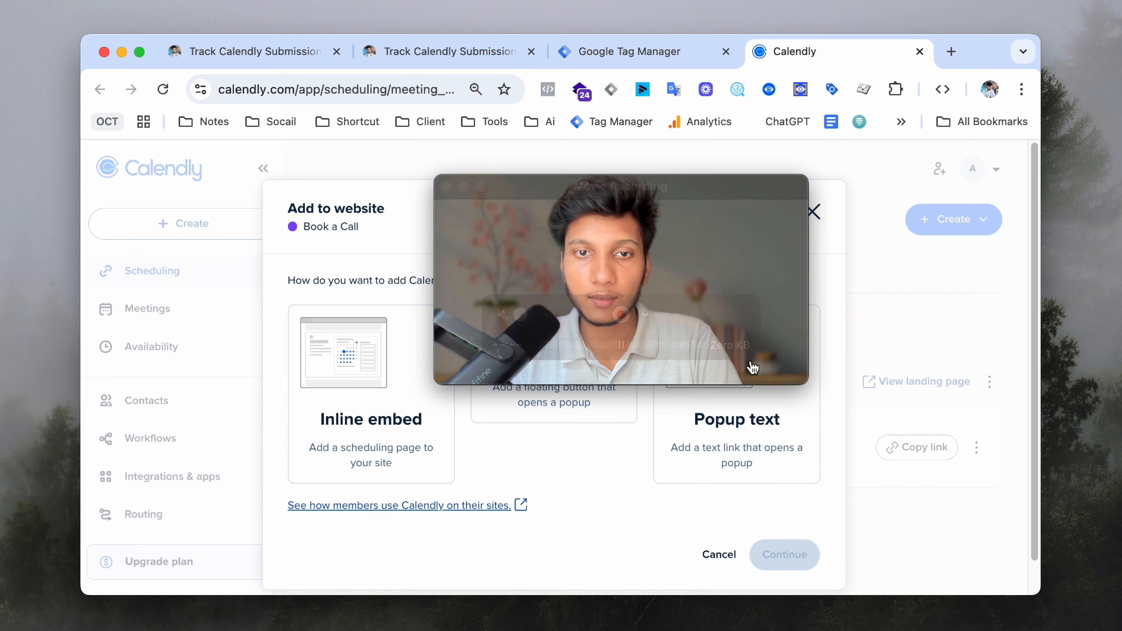
left_click_drag(648, 266, 883, 469)
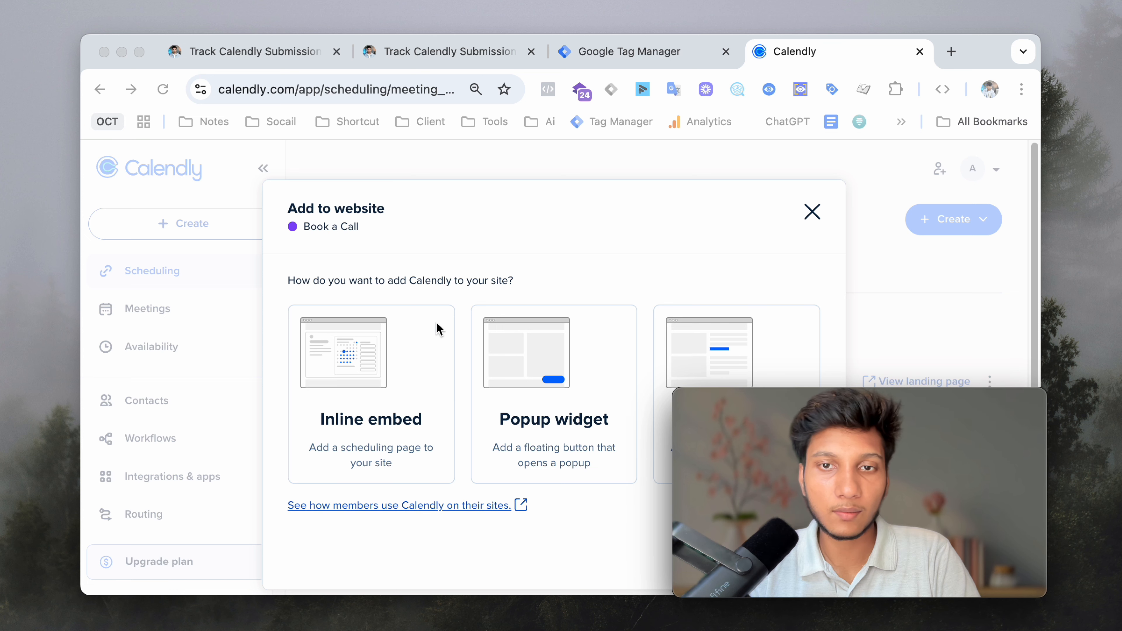
scroll(489, 356, "down", 2)
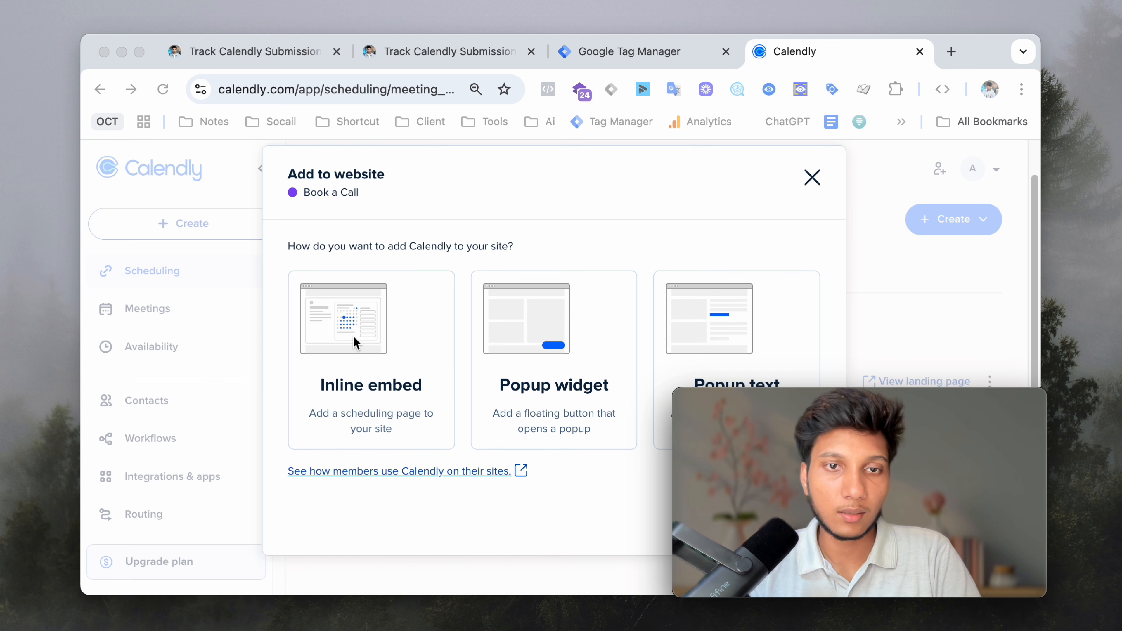
left_click(347, 329)
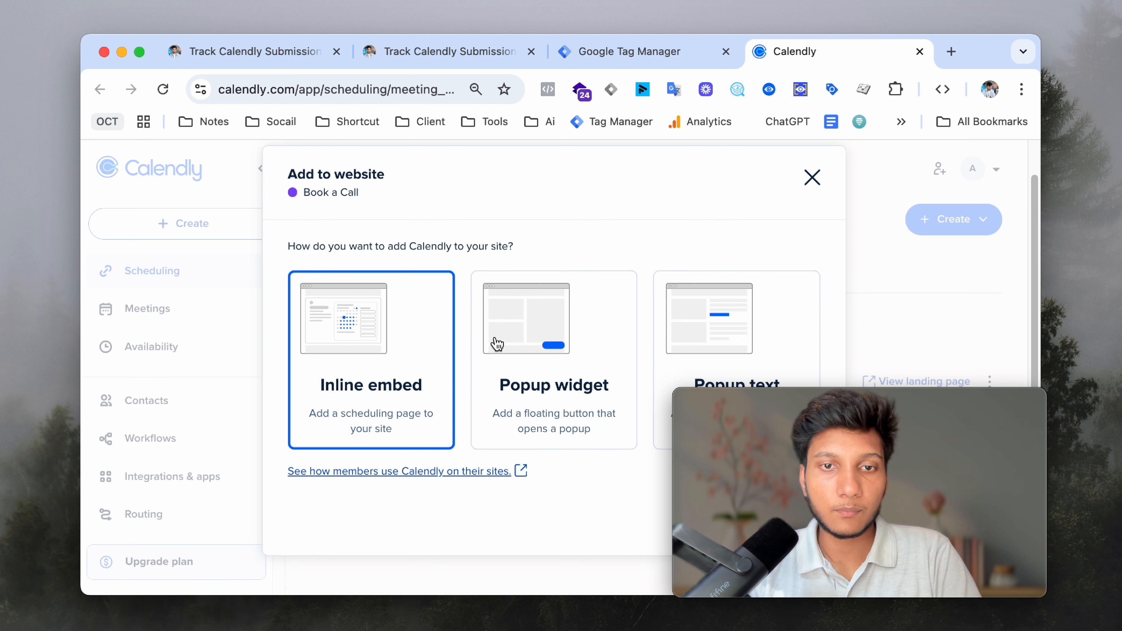
left_click_drag(822, 393, 477, 246)
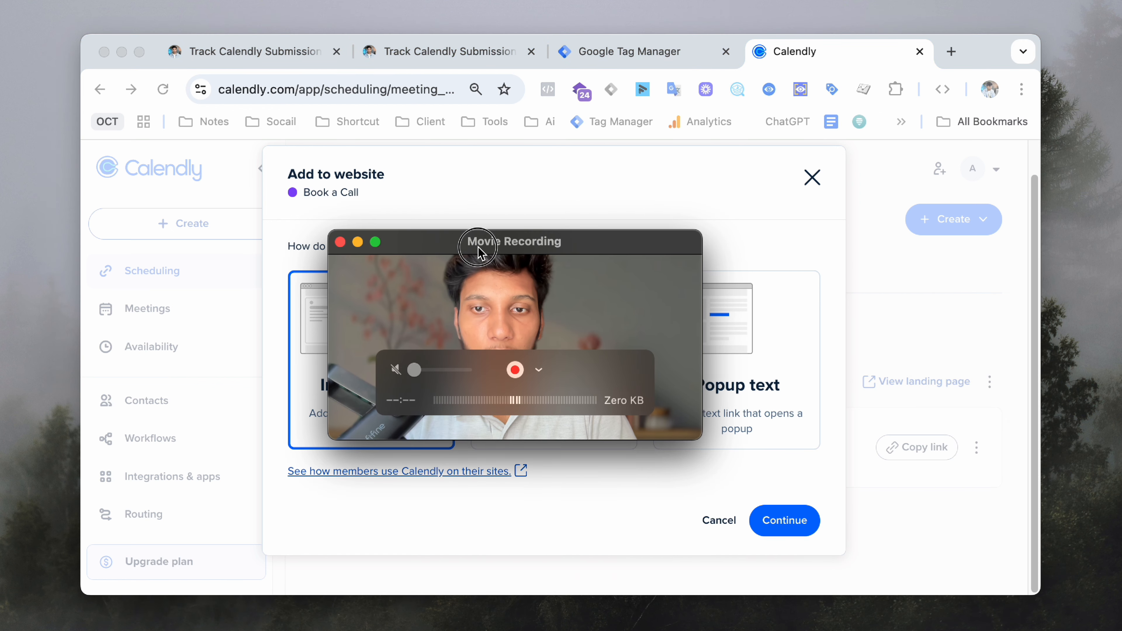
- Copy the Book a Call inline embed code and return to the second tracking guide tab
left_click(785, 519)
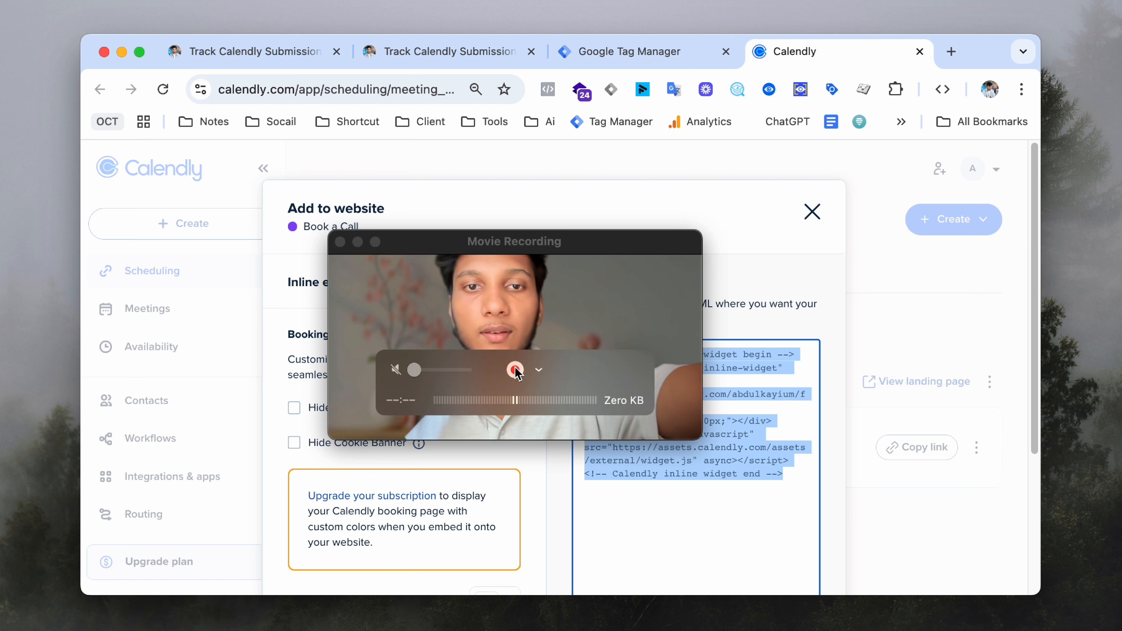
left_click_drag(576, 313, 916, 124)
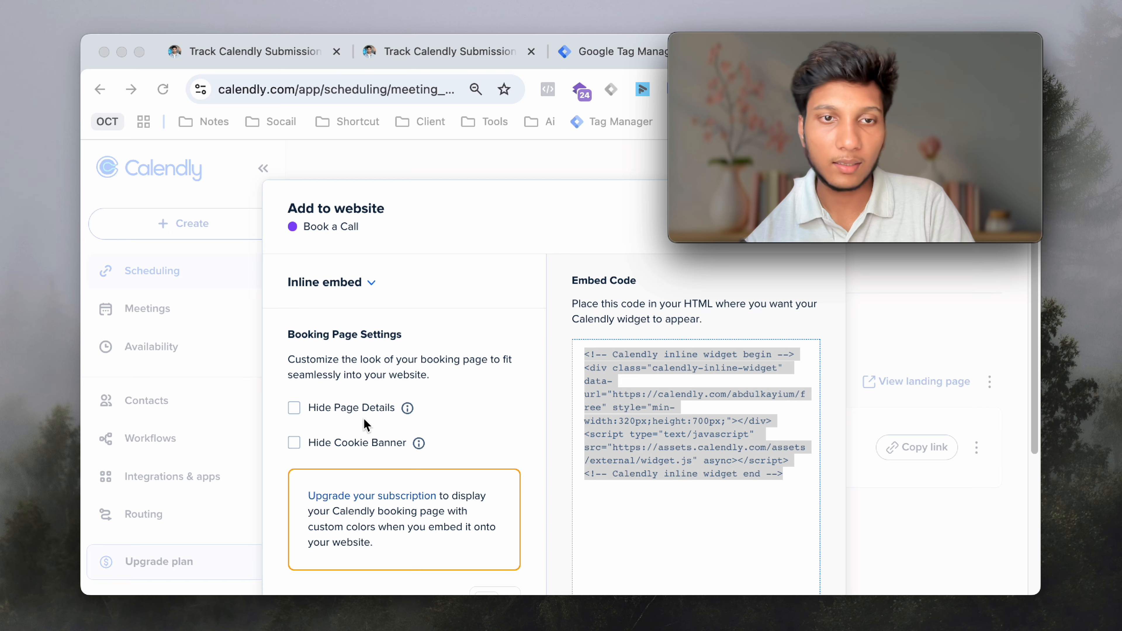
scroll(357, 419, "down", 3)
scroll(357, 420, "down", 2)
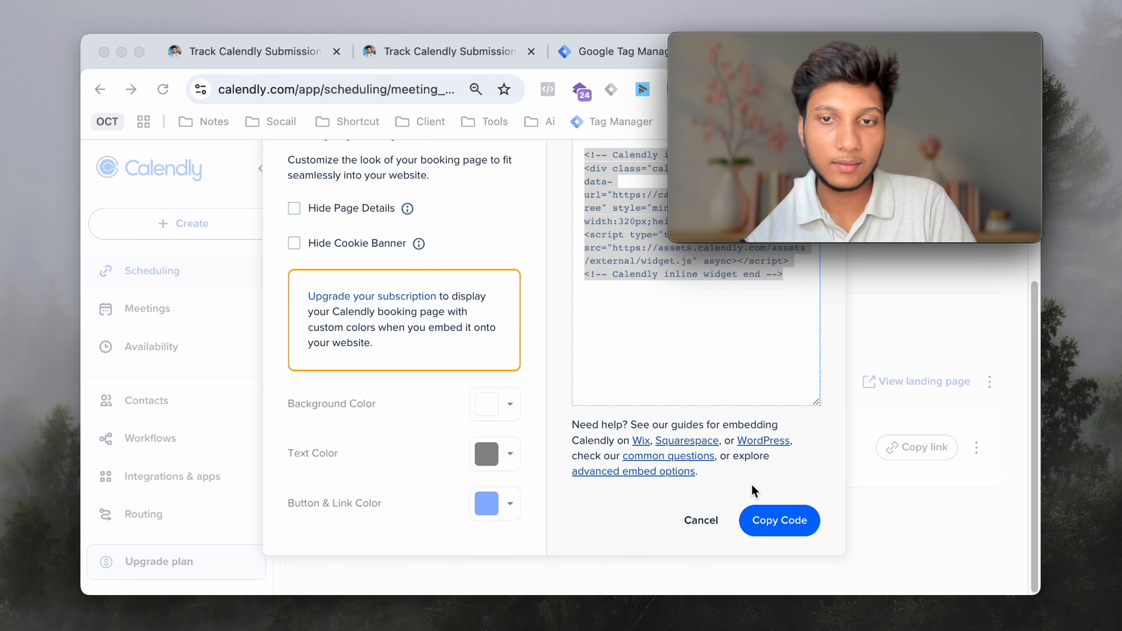
left_click(787, 526)
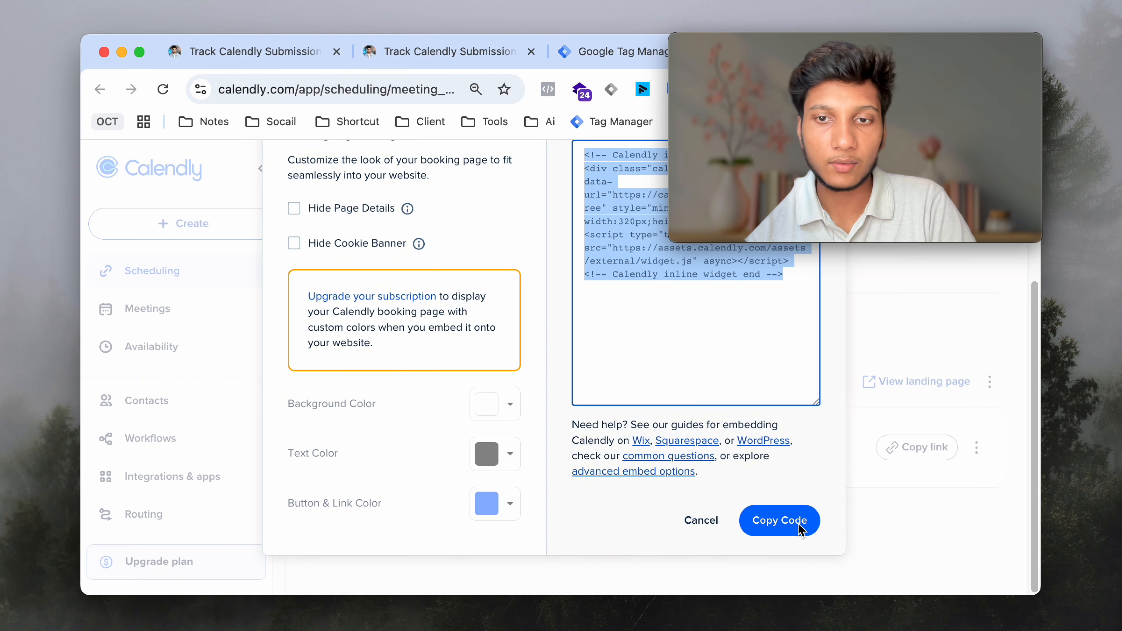
left_click(411, 65)
mouse_move(549, 157)
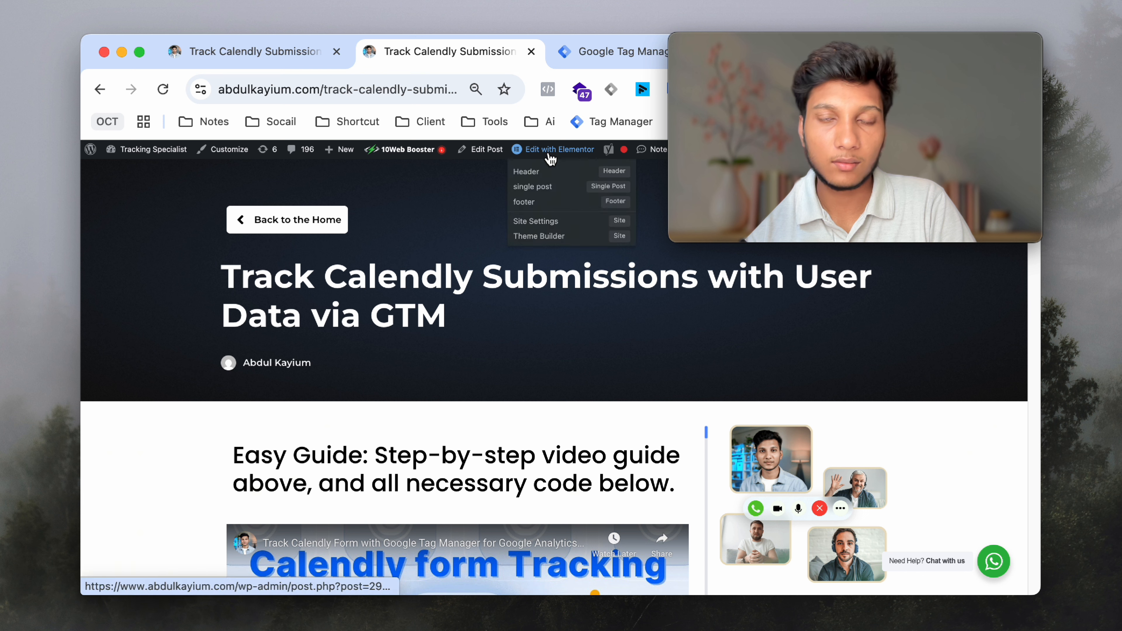
- Edit the Track Calendly post in Elementor and place an HTML widget below the Easy Guide heading
left_click(564, 152)
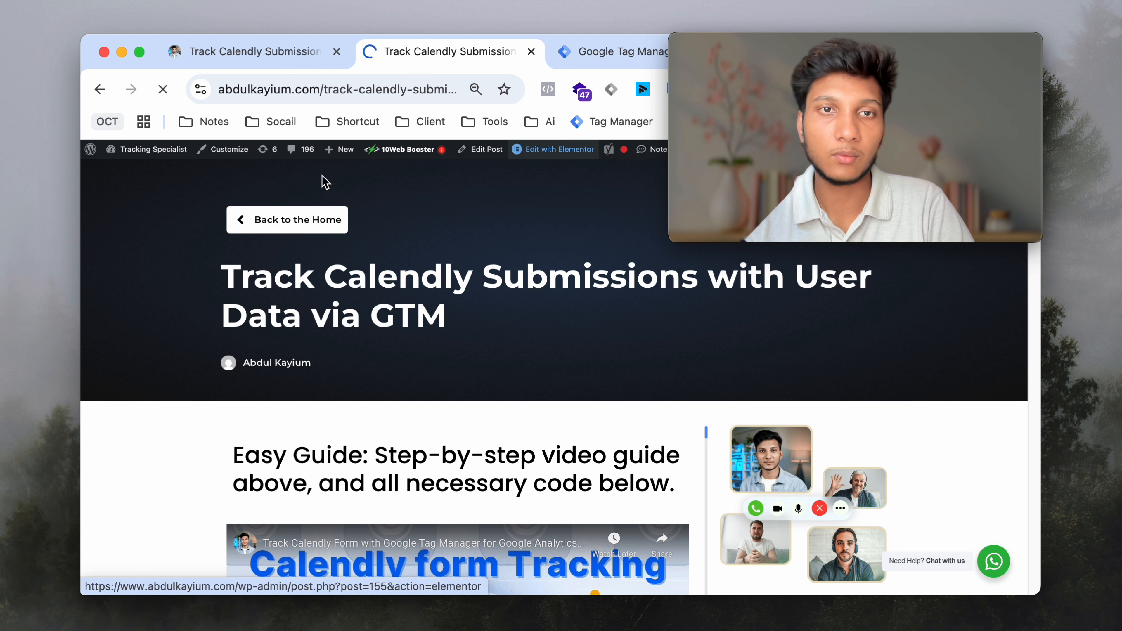
scroll(506, 309, "down", 3)
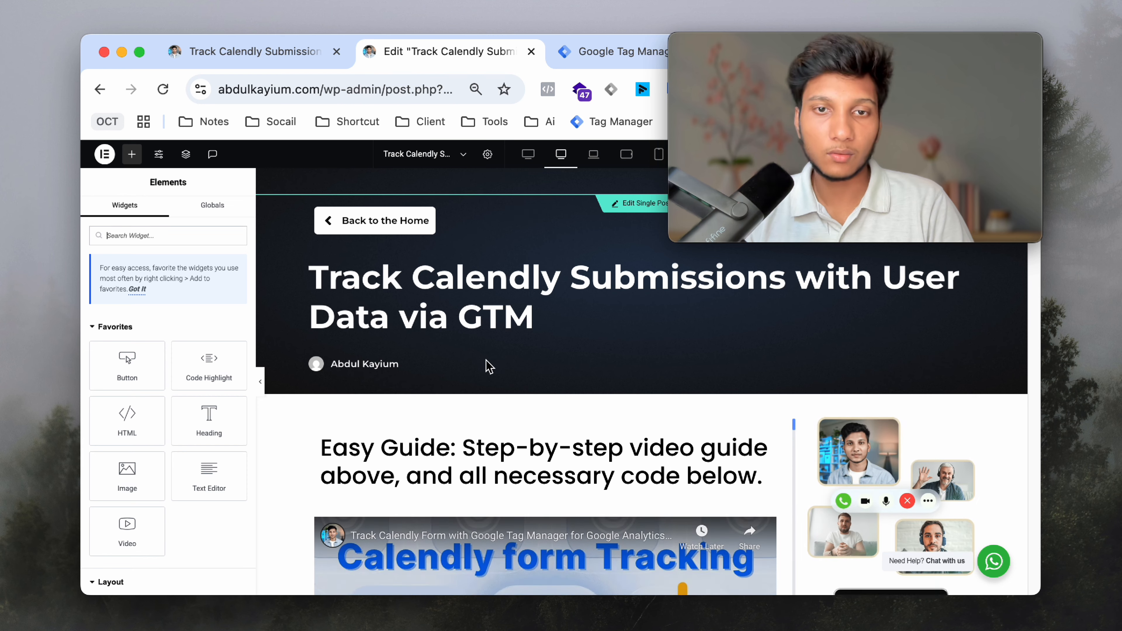
scroll(488, 366, "down", 2)
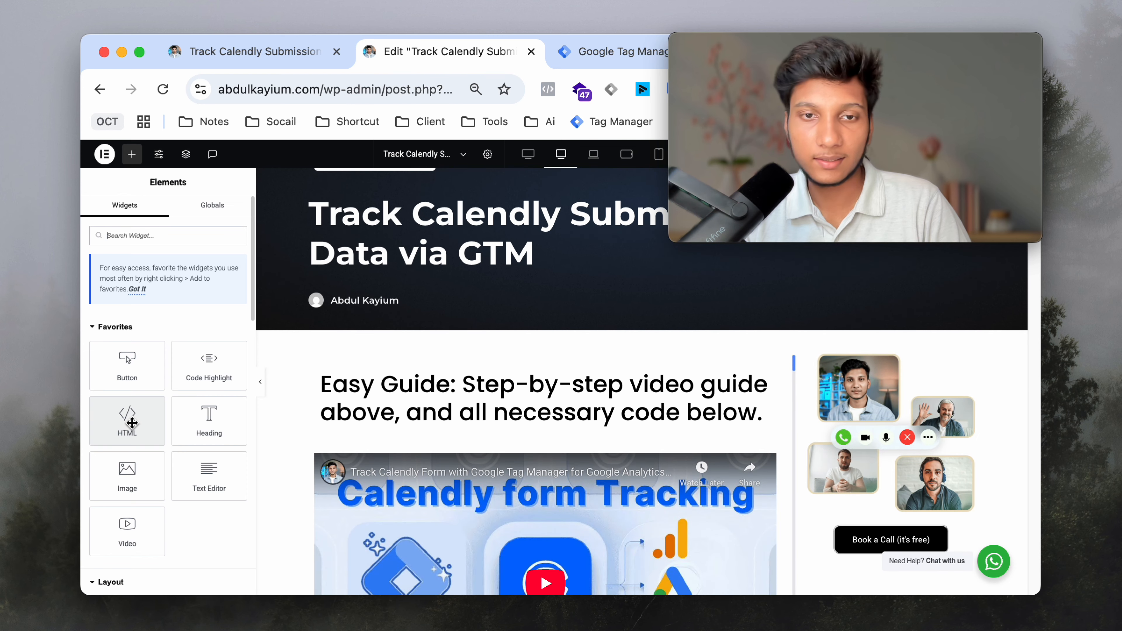
scroll(490, 411, "down", 1)
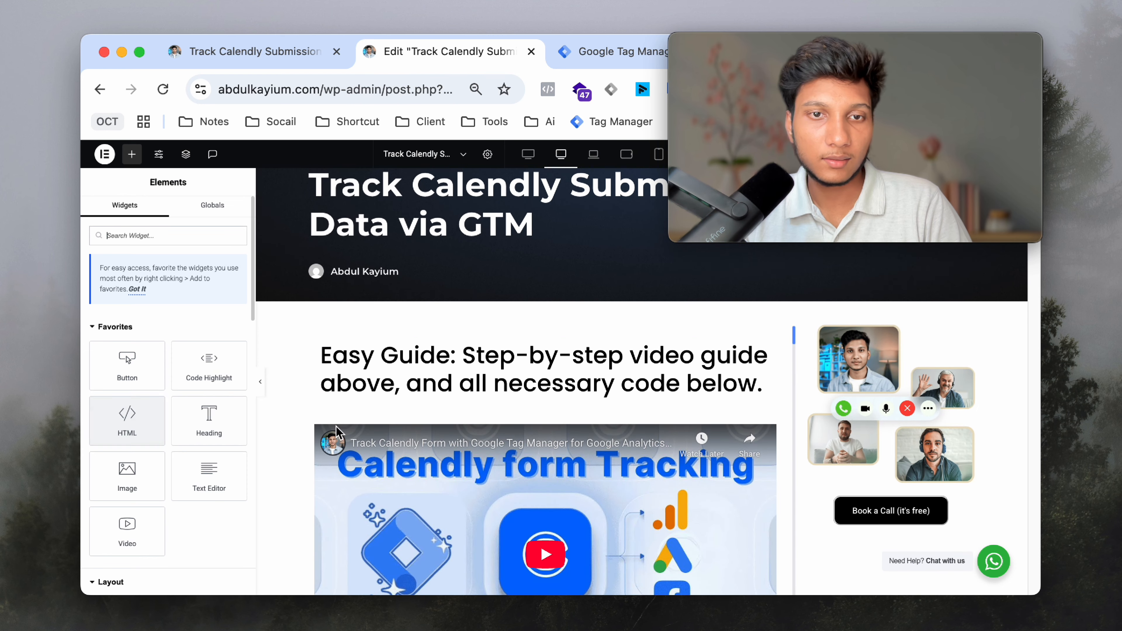
scroll(449, 420, "down", 8)
scroll(442, 419, "up", 10)
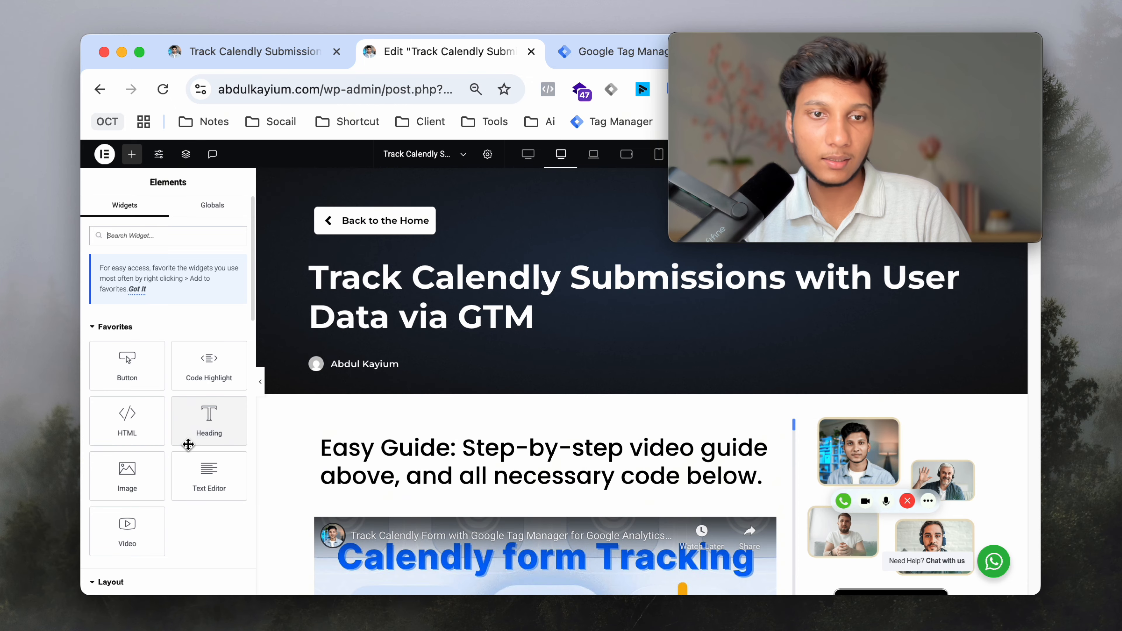
scroll(183, 444, "down", 4)
scroll(608, 421, "down", 1)
scroll(155, 322, "up", 4)
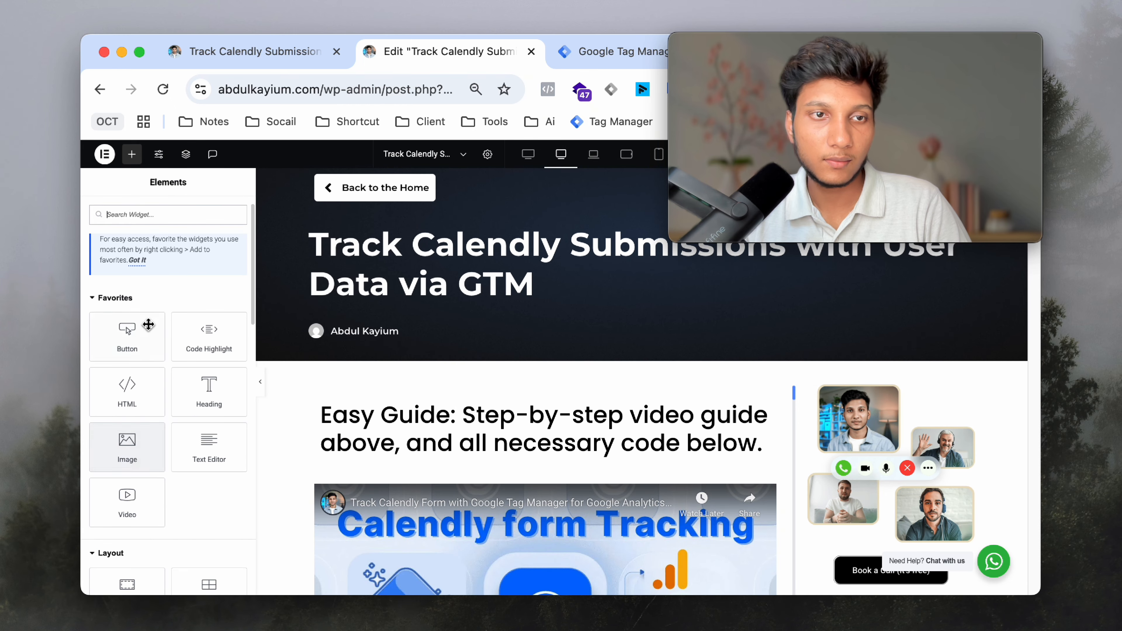
left_click_drag(128, 391, 560, 455)
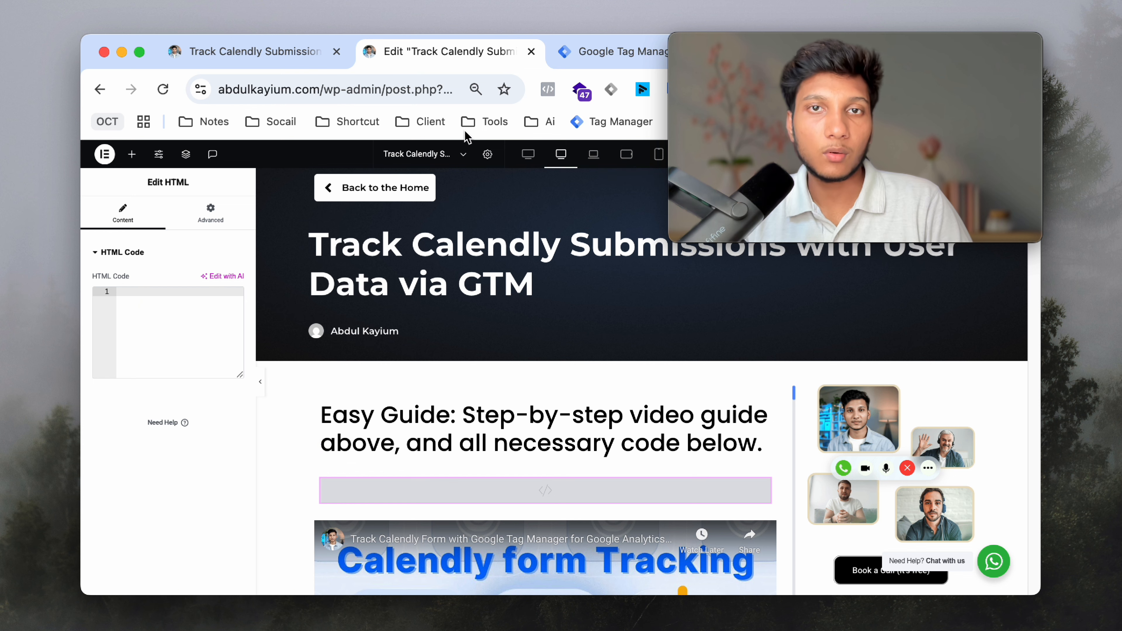
- Paste the copied Calendly Book a Call embed code into the Elementor HTML block
mouse_move(705, 78)
left_click_drag(751, 76, 500, 305)
left_click(794, 53)
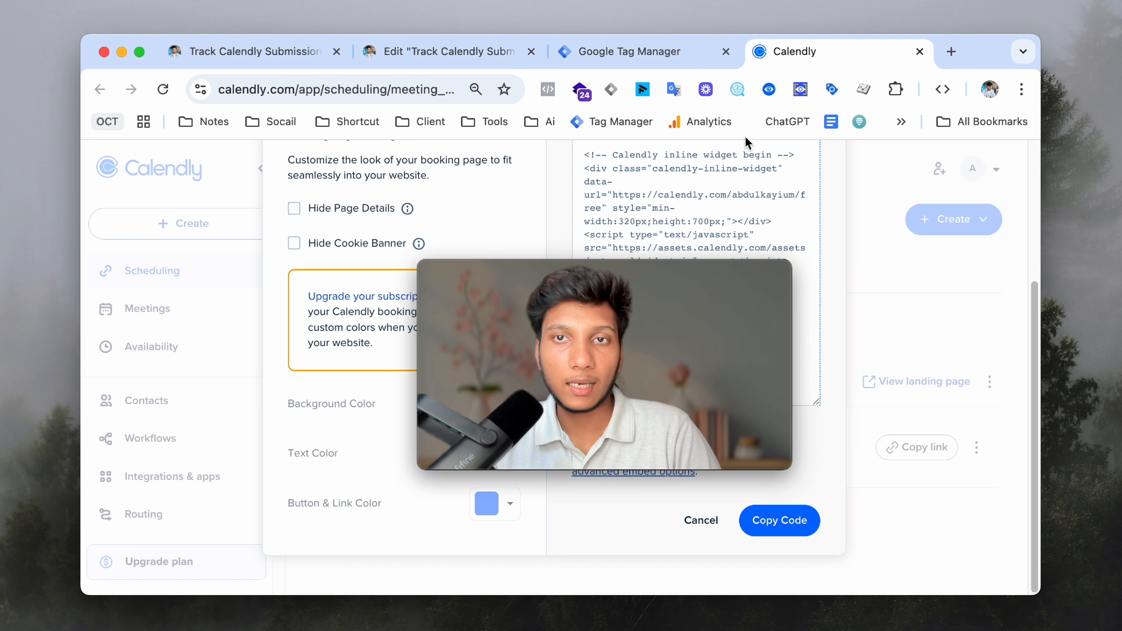
left_click_drag(643, 316, 892, 170)
left_click(393, 54)
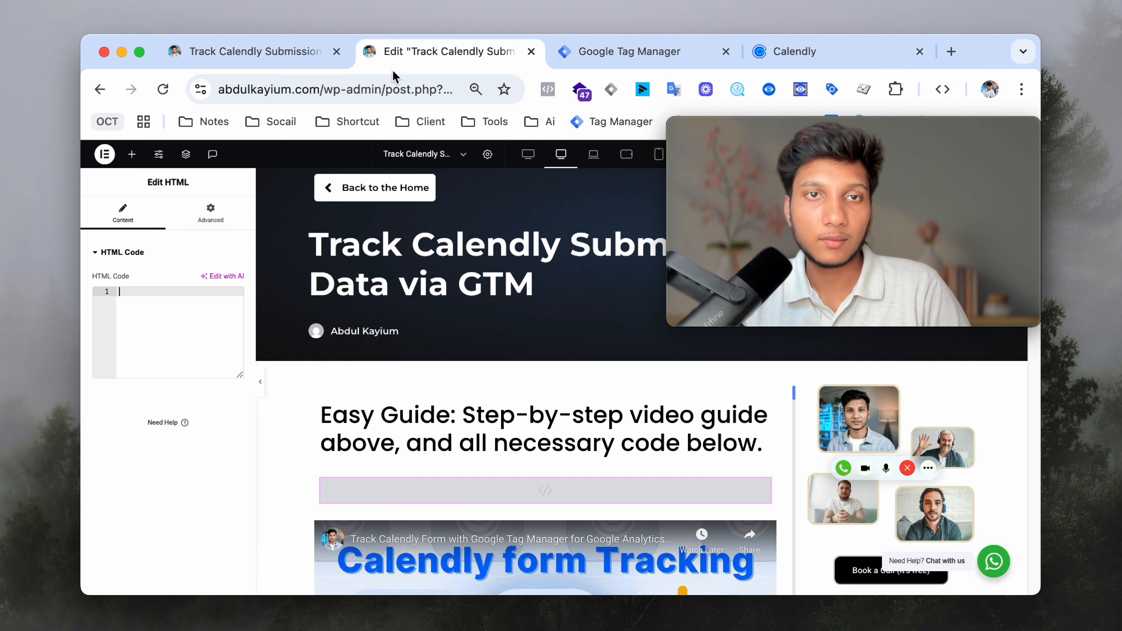
left_click(177, 258)
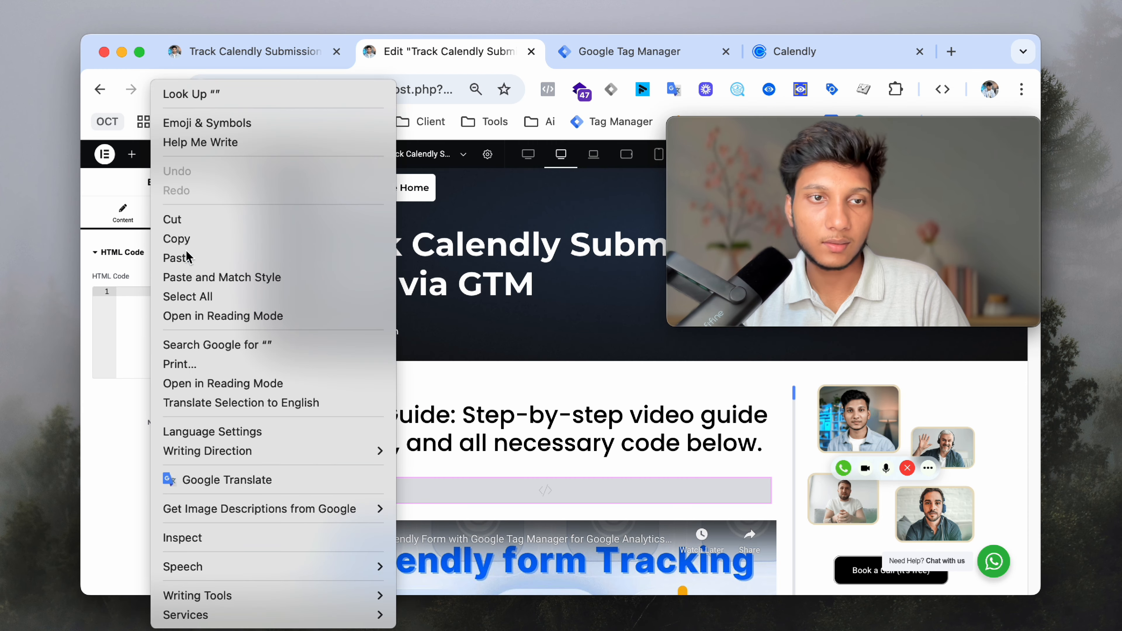
scroll(565, 492, "down", 5)
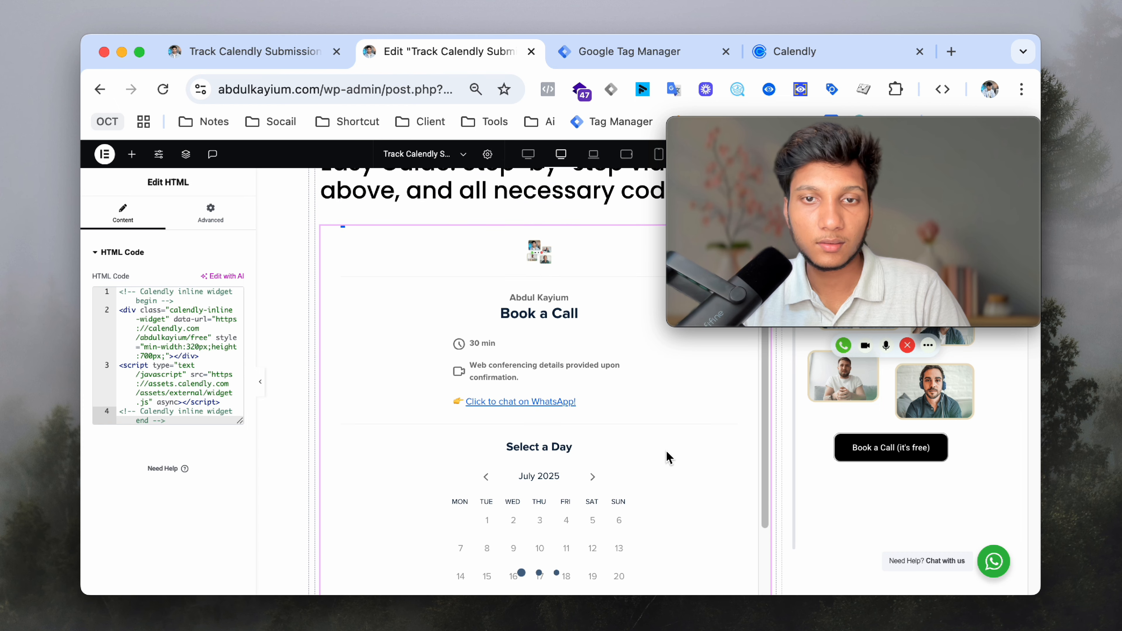
scroll(499, 453, "down", 10)
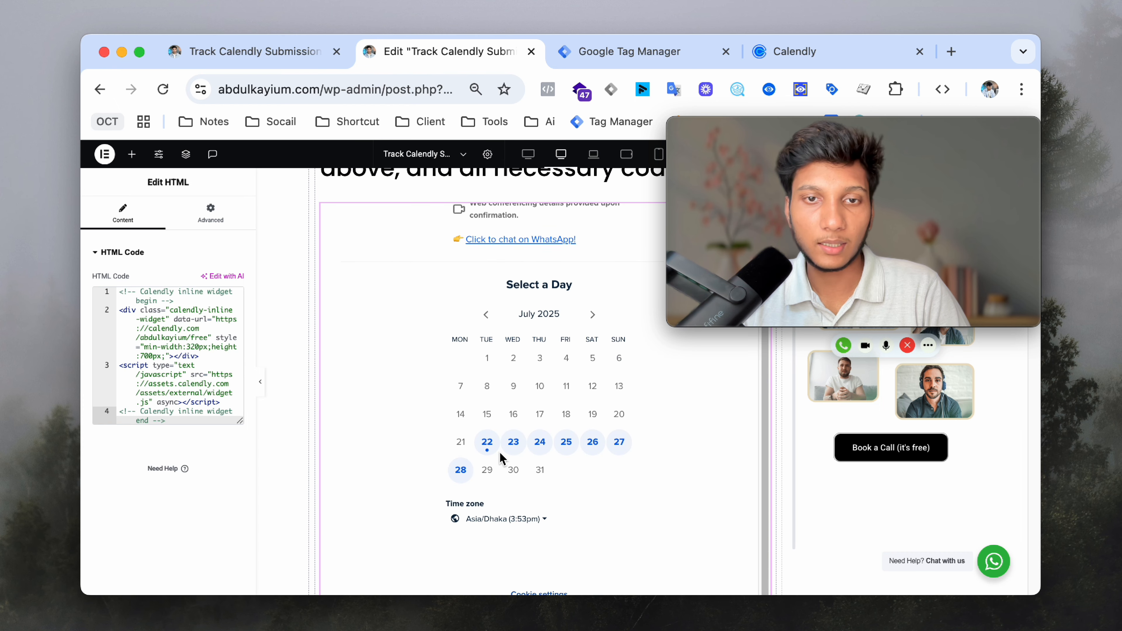
scroll(639, 442, "up", 4)
scroll(646, 419, "up", 6)
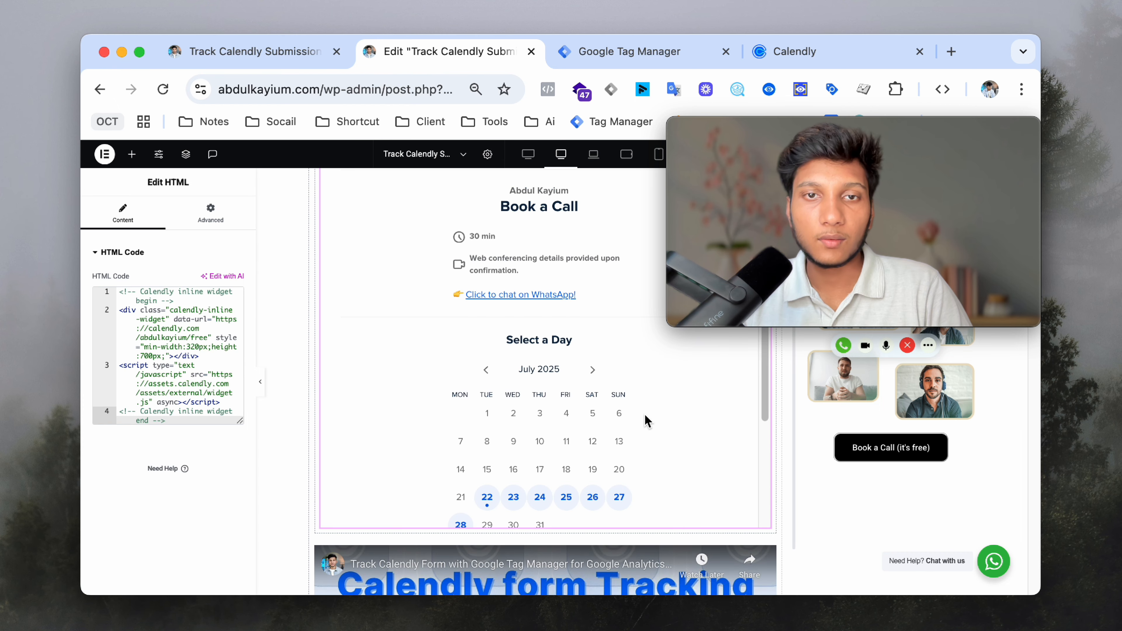
- Bring up the Google Tag Manager workspace overview
left_click_drag(867, 133, 593, 160)
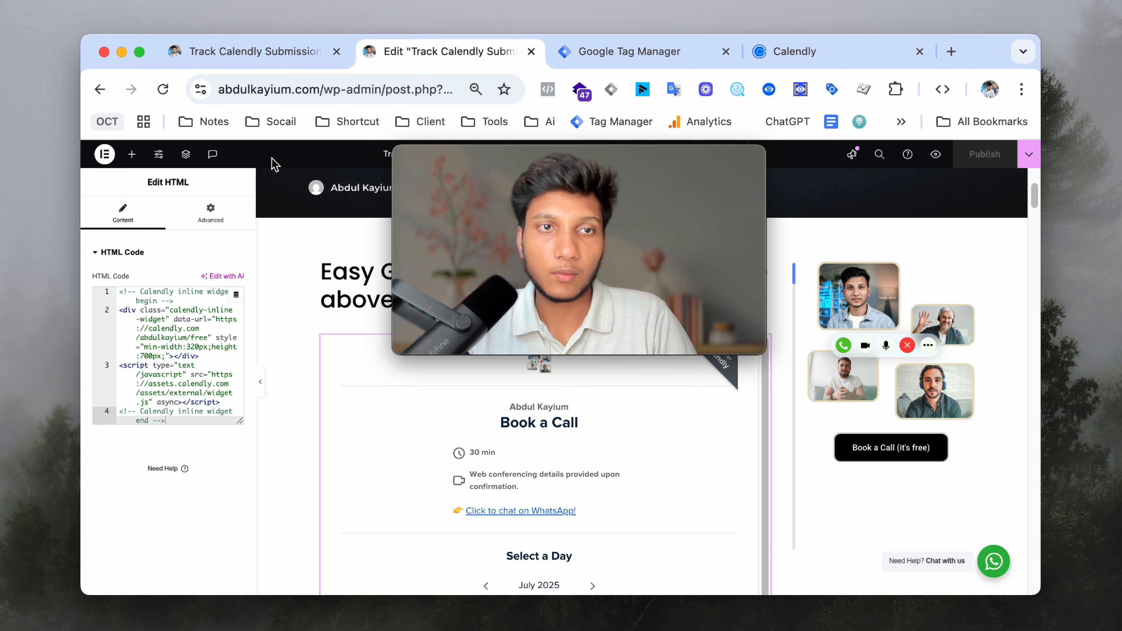
mouse_move(548, 176)
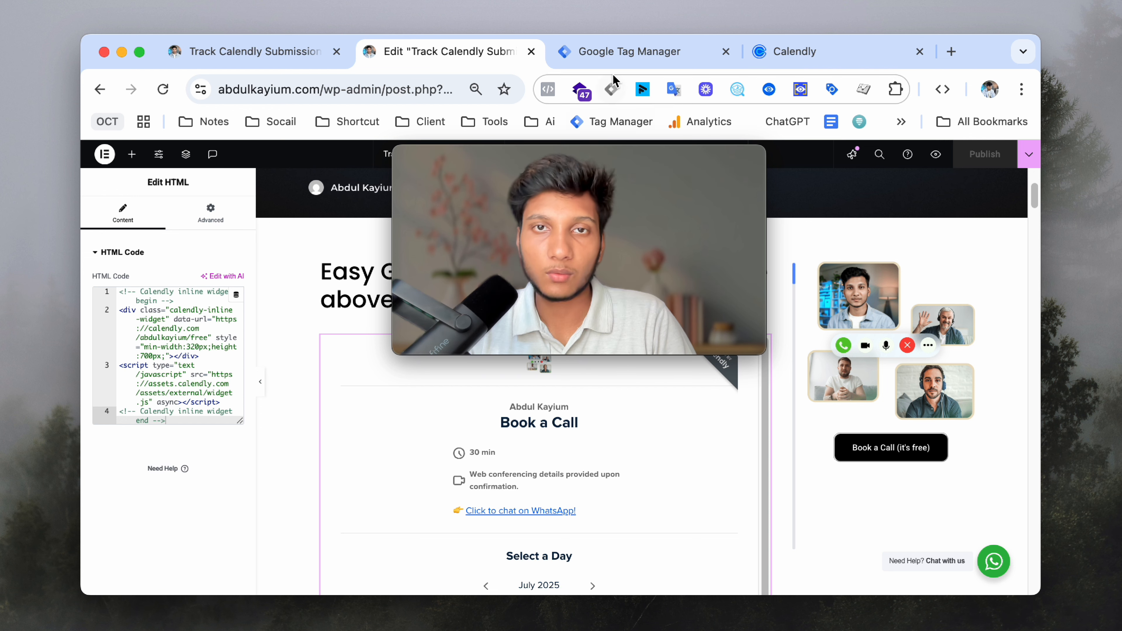
left_click(609, 52)
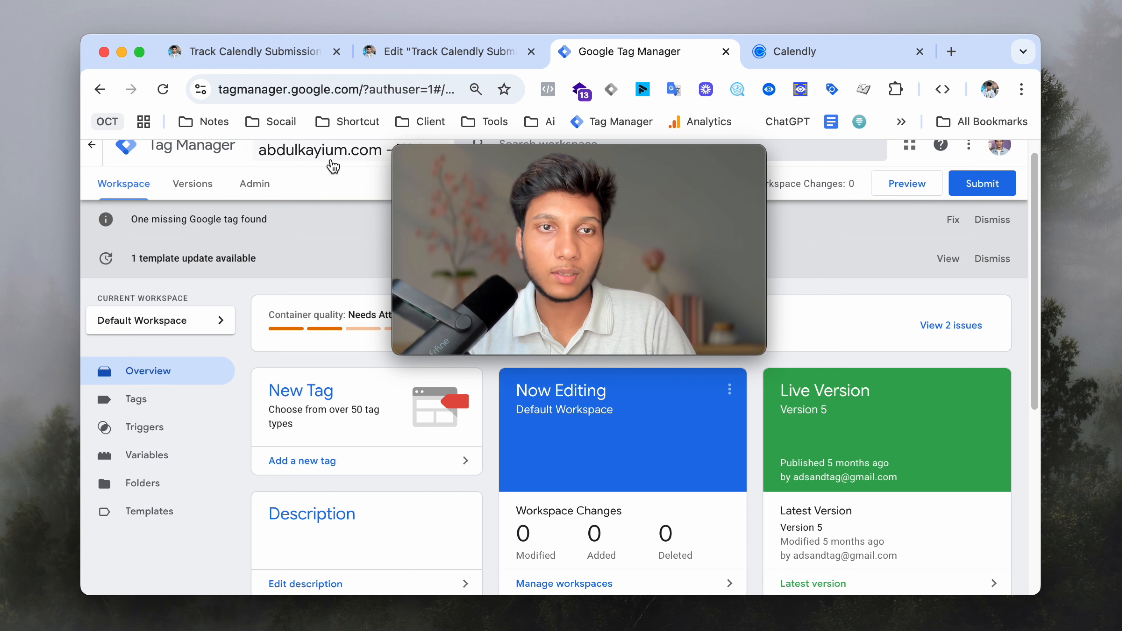
- Hide Chrome's bookmarks bar to free up screen space
scroll(332, 167, "up", 1)
mouse_move(647, 165)
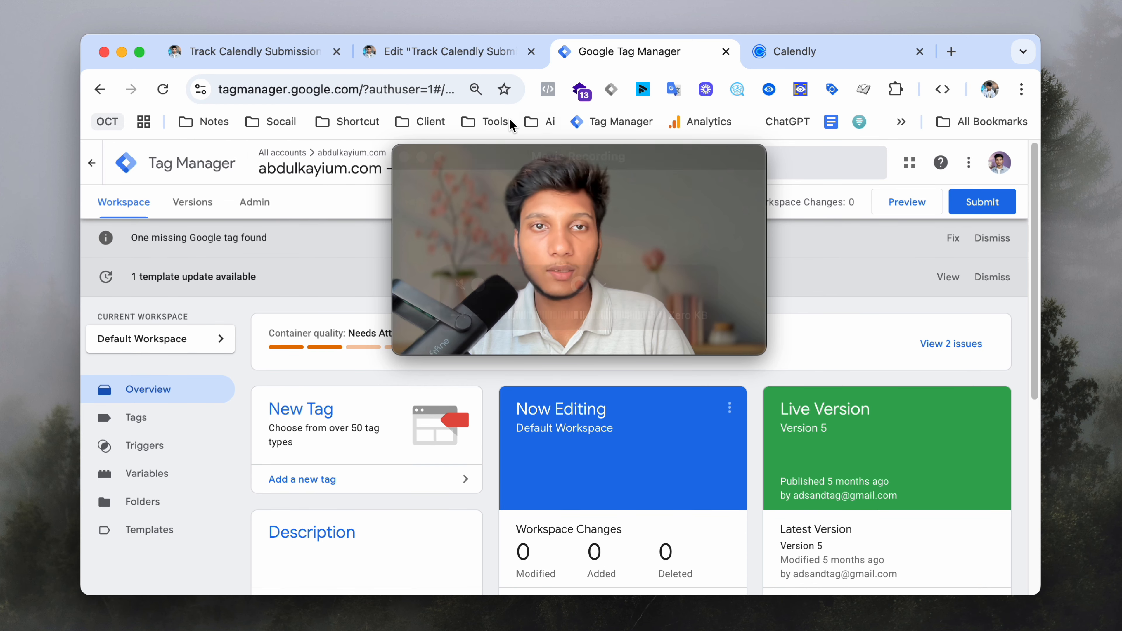
key("super+shift+b")
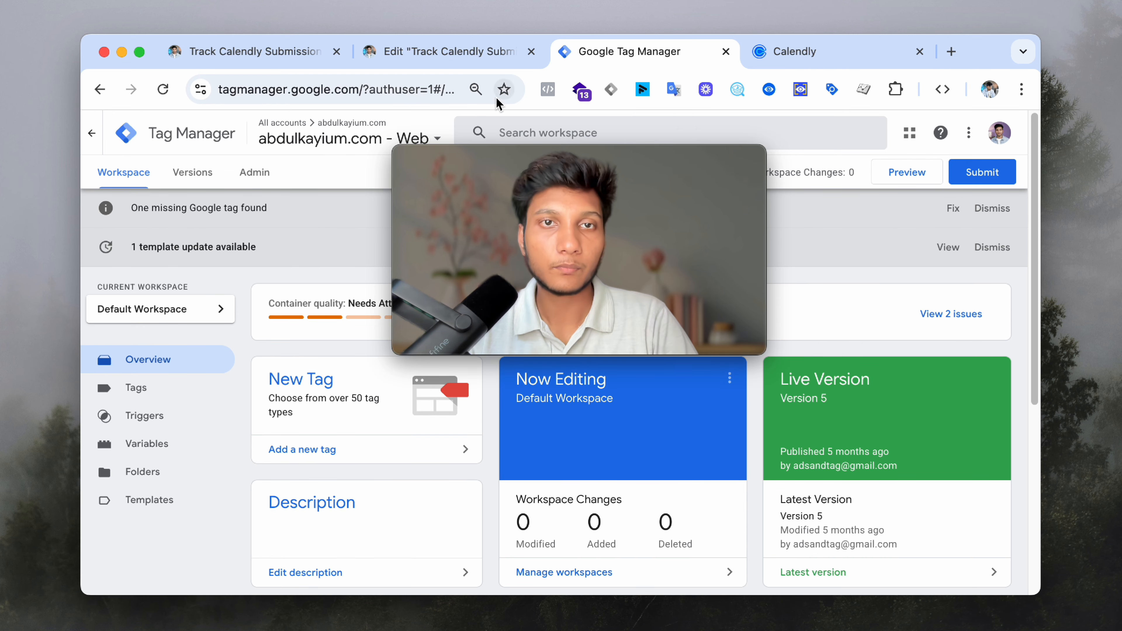
- Open the Install Google Tag Manager dialog from container ID GTM-NMFFXFJ2
left_click(460, 57)
left_click_drag(568, 166, 755, 285)
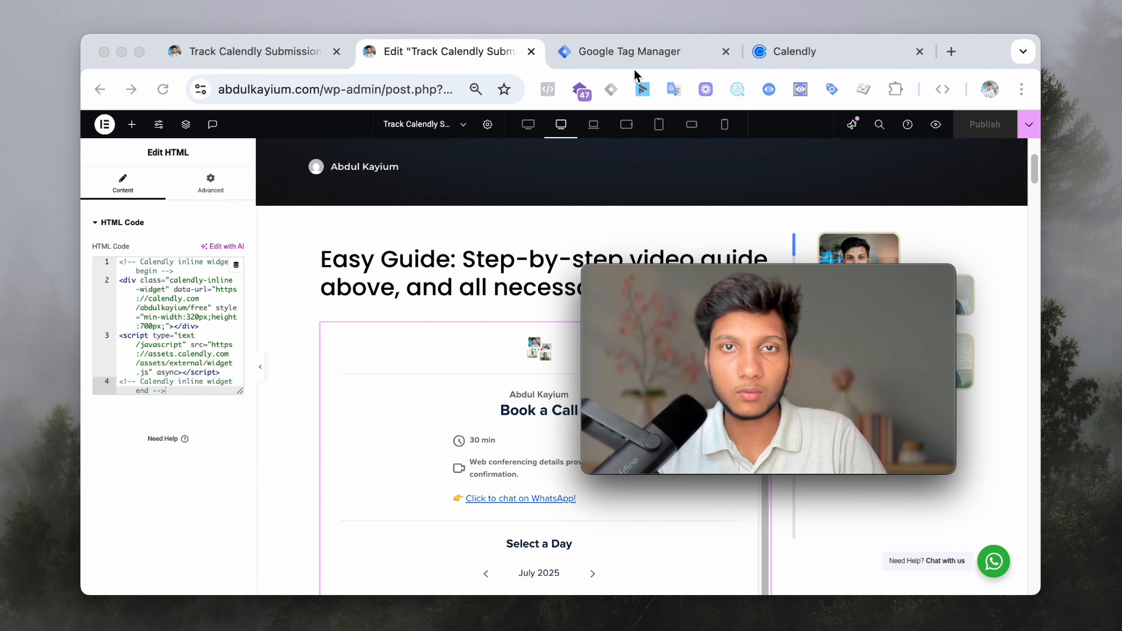
left_click(636, 52)
left_click(688, 172)
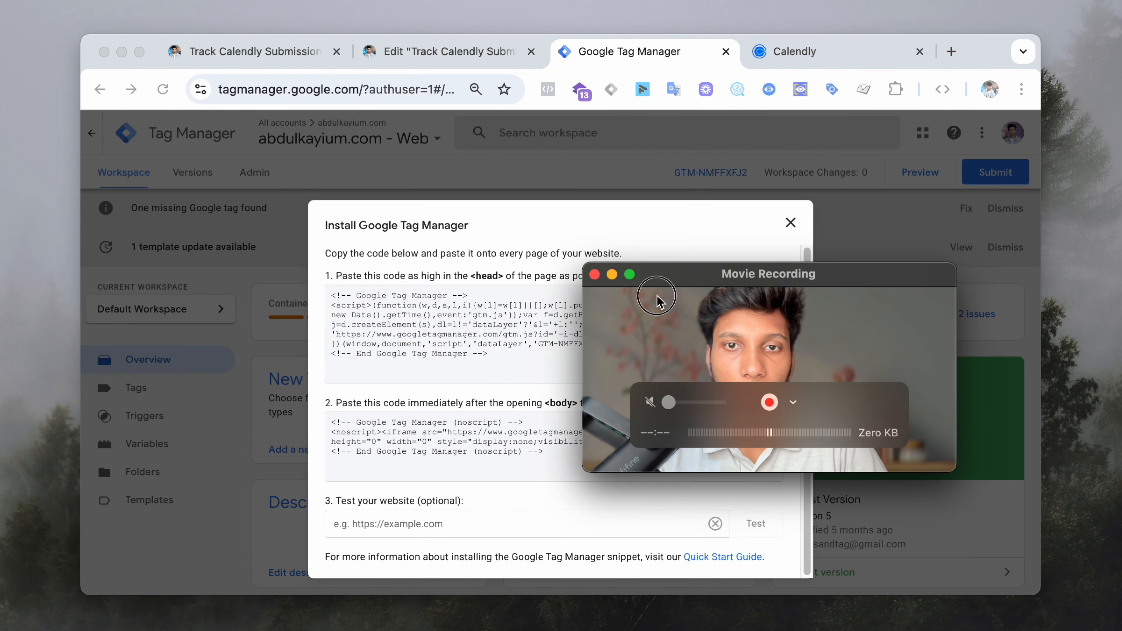
- Copy the GTM head container snippet and return to the post editor tab
left_click_drag(655, 300, 426, 100)
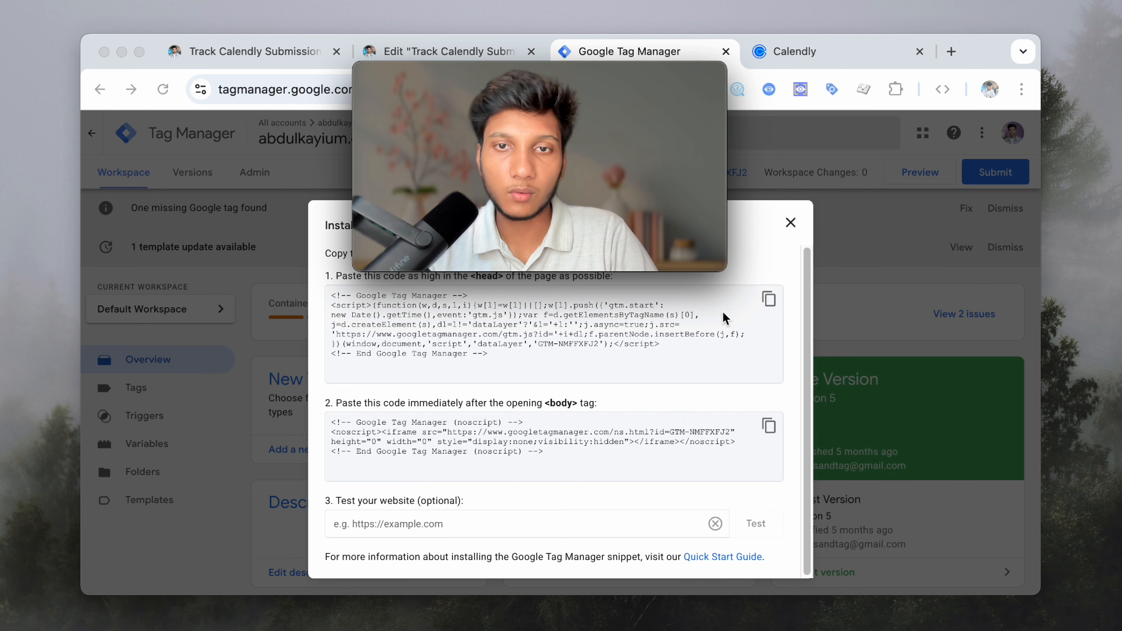
mouse_move(649, 248)
left_click_drag(656, 252, 643, 252)
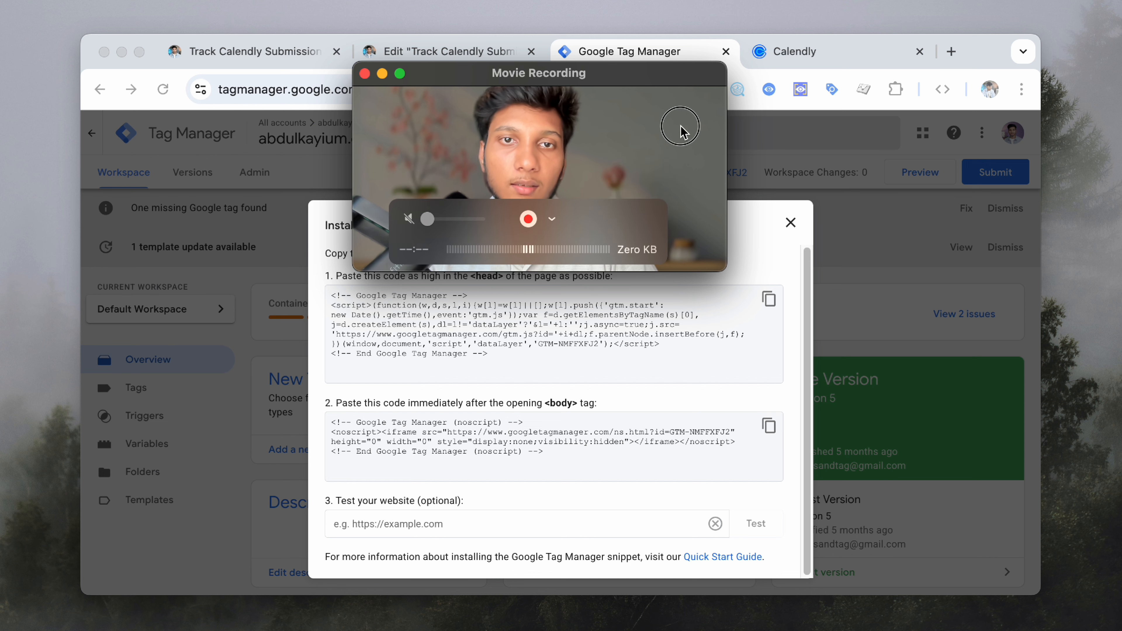
left_click_drag(680, 127, 677, 101)
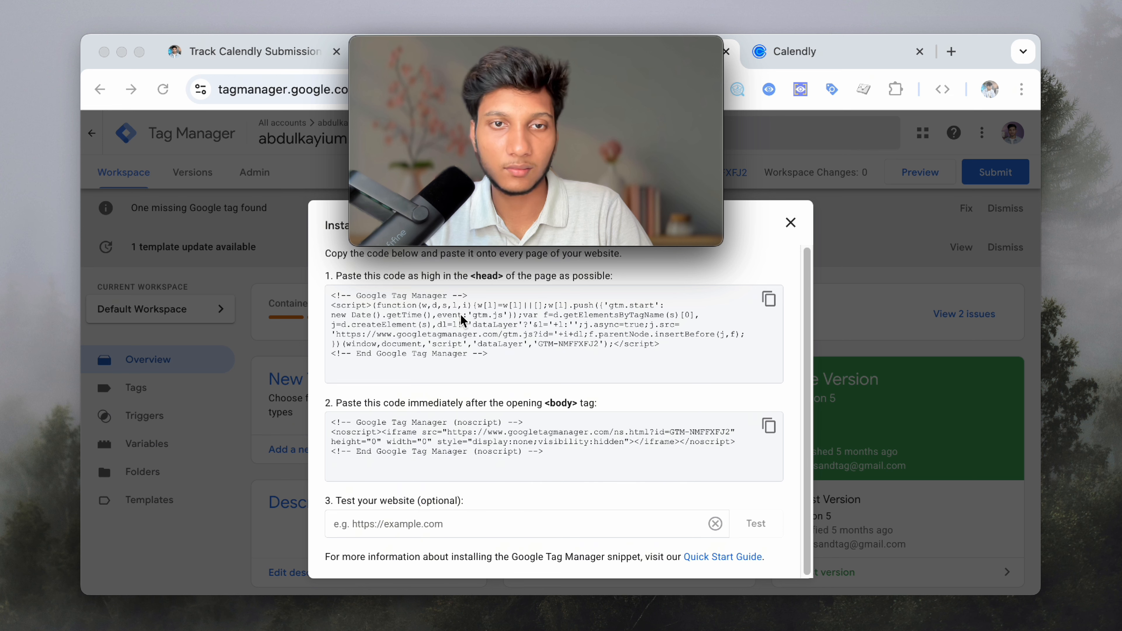
left_click(632, 312)
left_click(768, 296)
left_click_drag(647, 75, 851, 206)
left_click(442, 51)
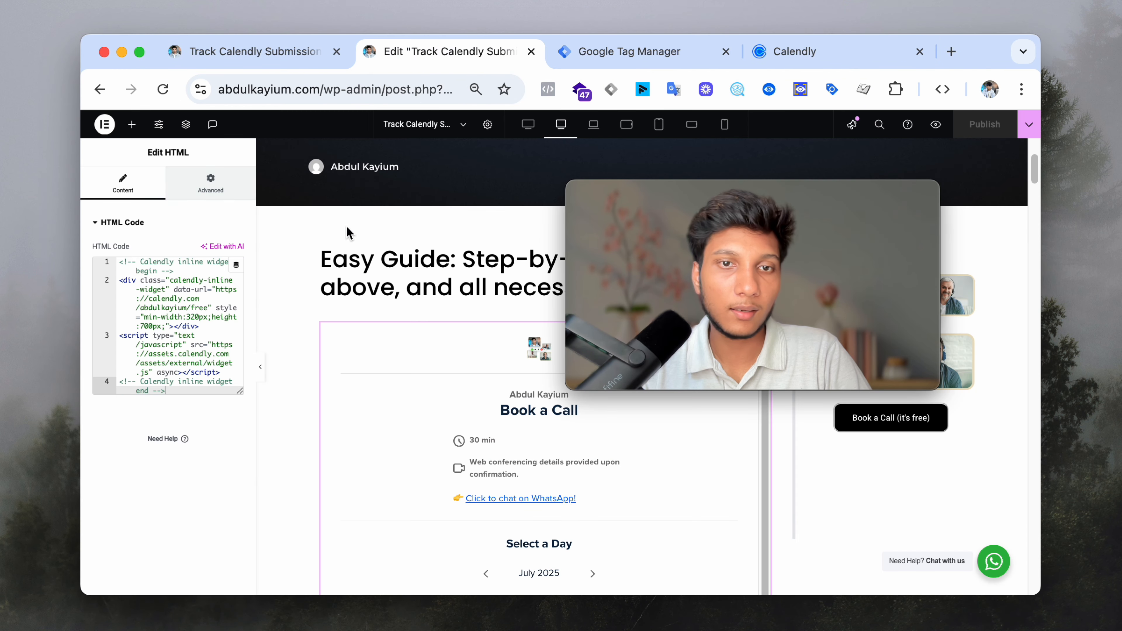
- Open the WordPress Dashboard in a new tab and go to Appearance > Theme File Editor
left_click(231, 66)
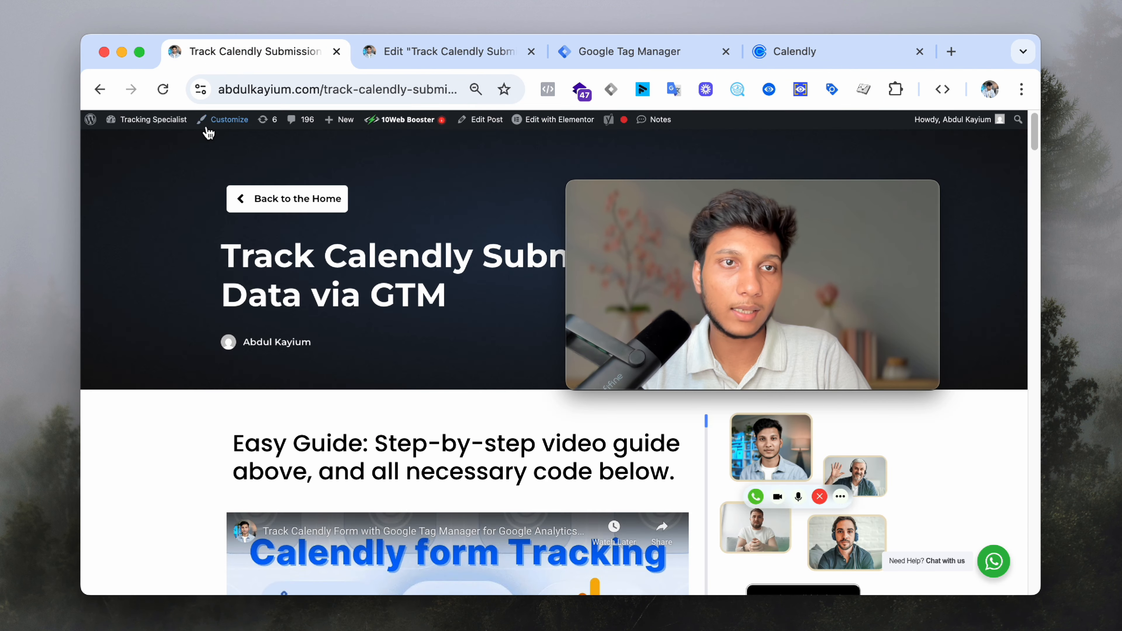
mouse_move(154, 120)
left_click(155, 142, "super")
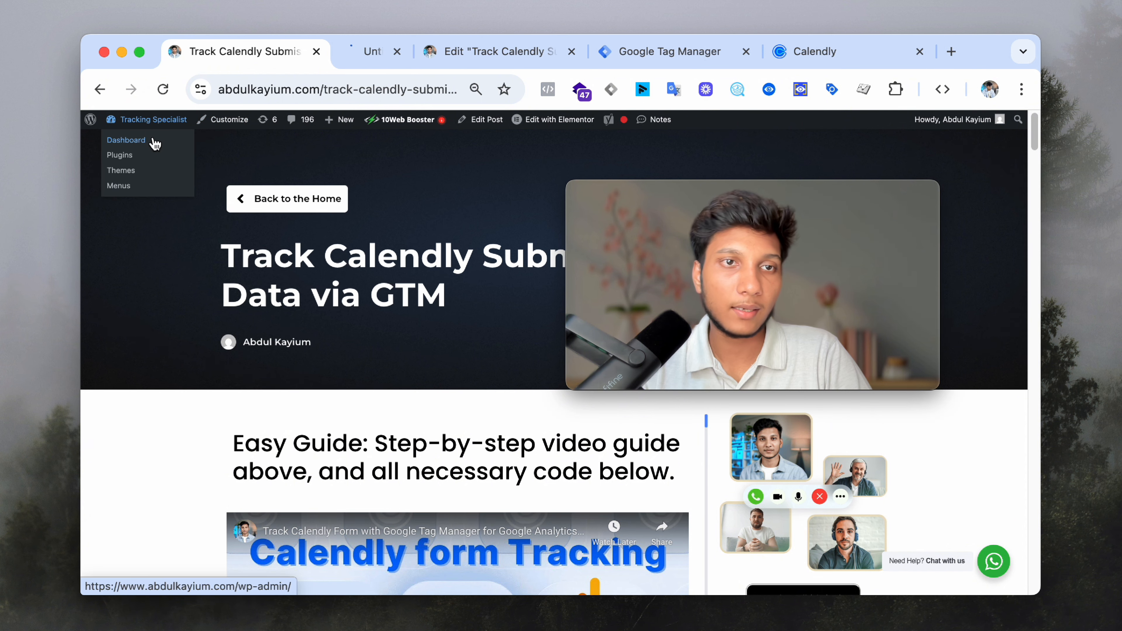
left_click(369, 52)
mouse_move(139, 515)
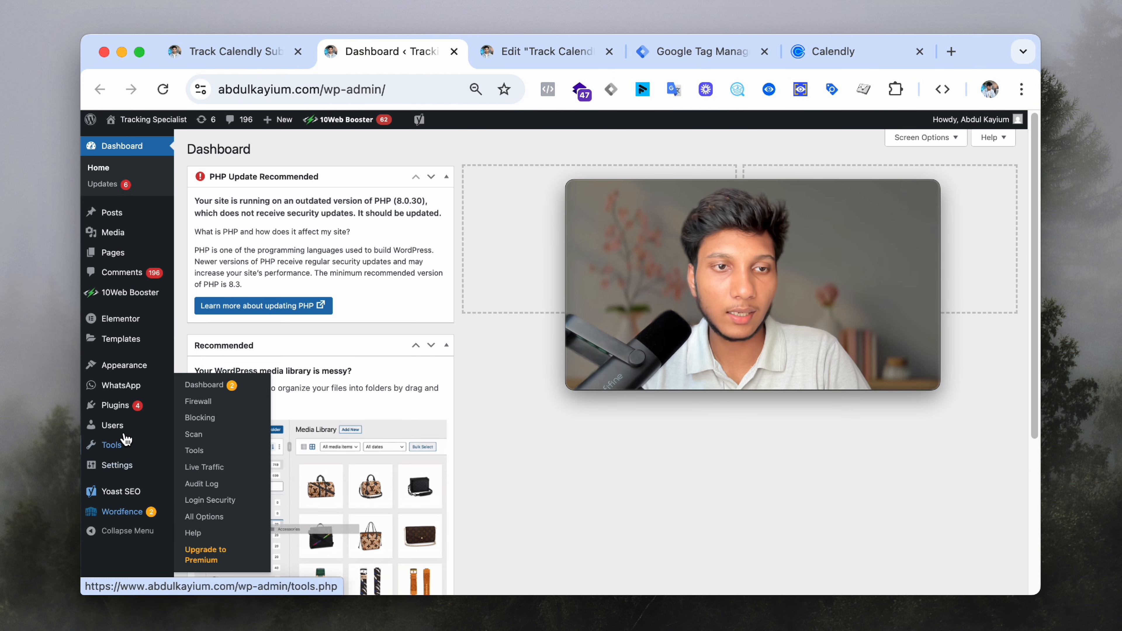
mouse_move(144, 372)
left_click(215, 448)
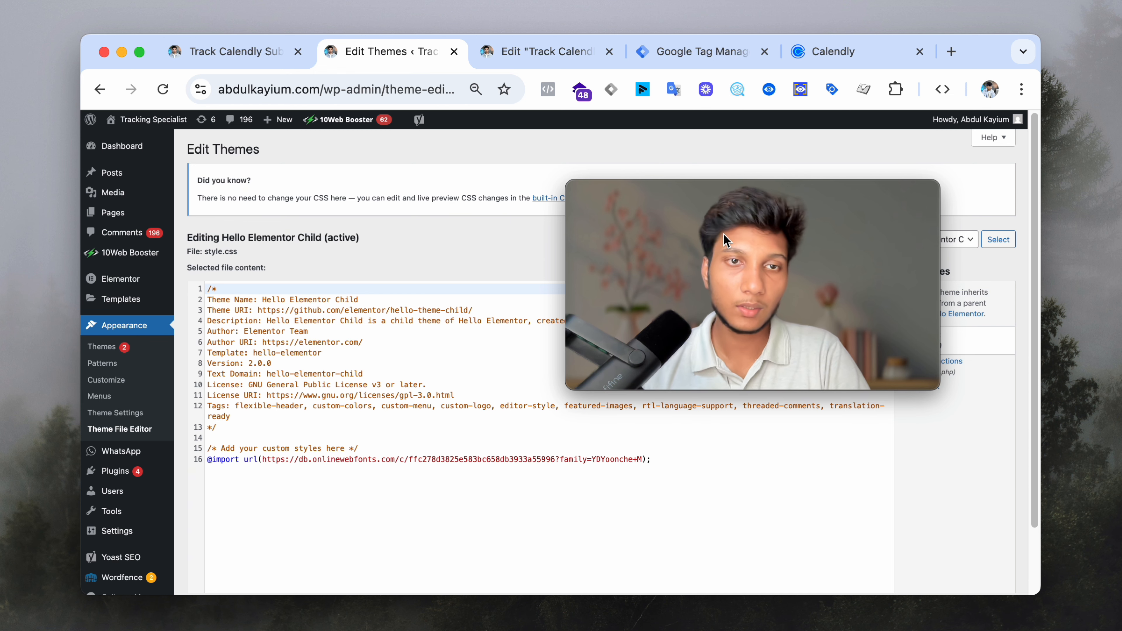
- Open the Hello Elementor Child functions.php and select its GTM script block to confirm it
mouse_move(866, 301)
left_click_drag(869, 307, 541, 271)
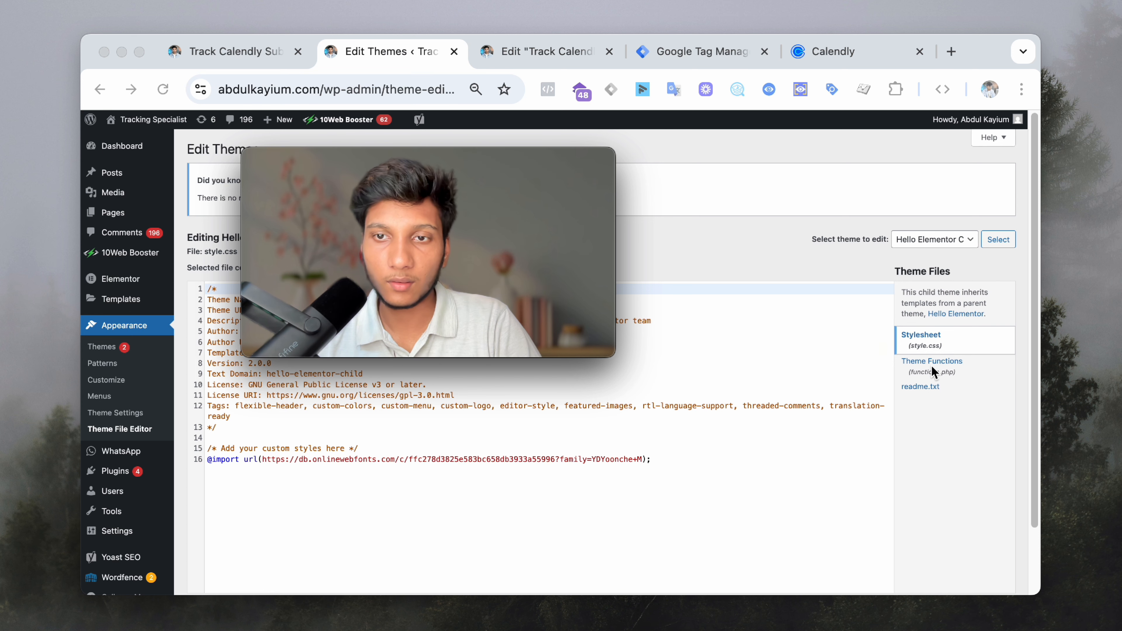
left_click(949, 371)
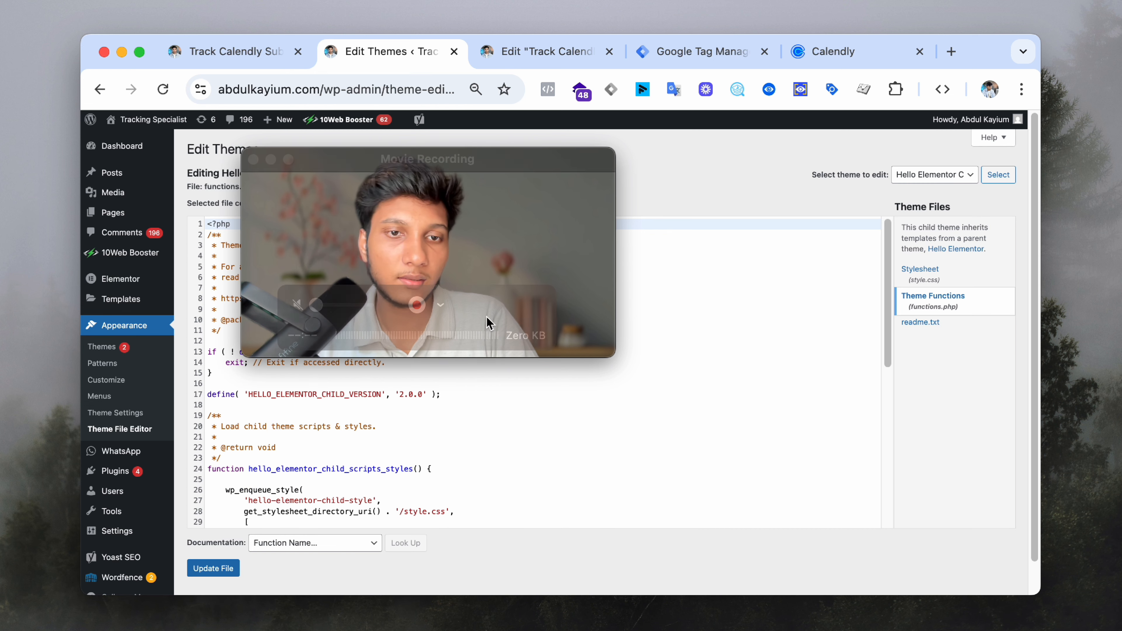
left_click_drag(469, 242, 830, 220)
scroll(355, 448, "down", 10)
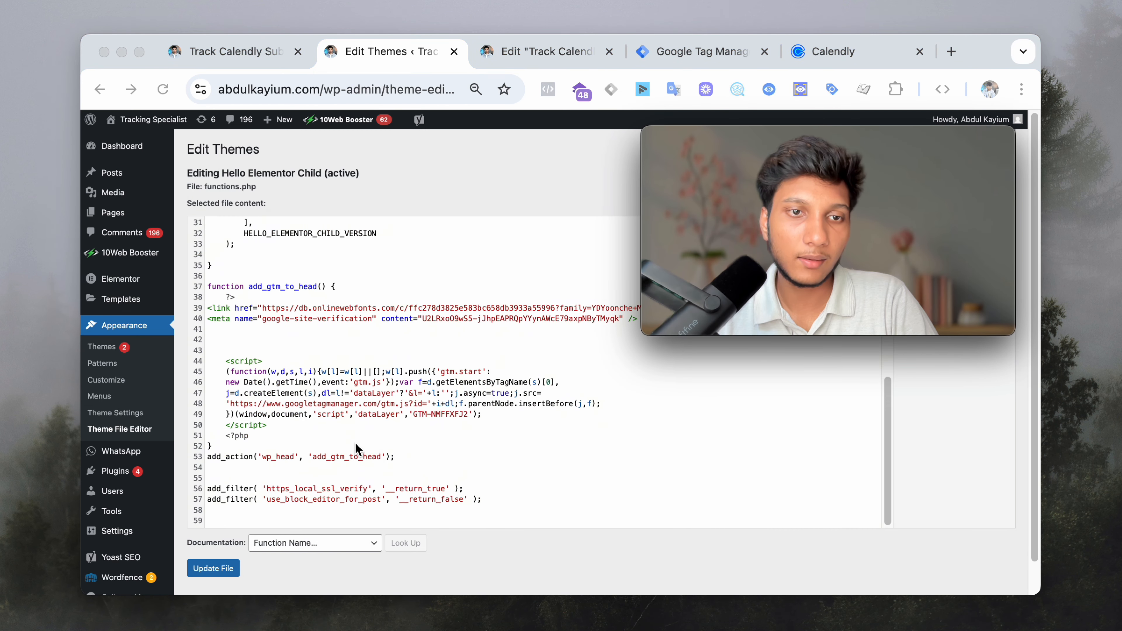
left_click(373, 416)
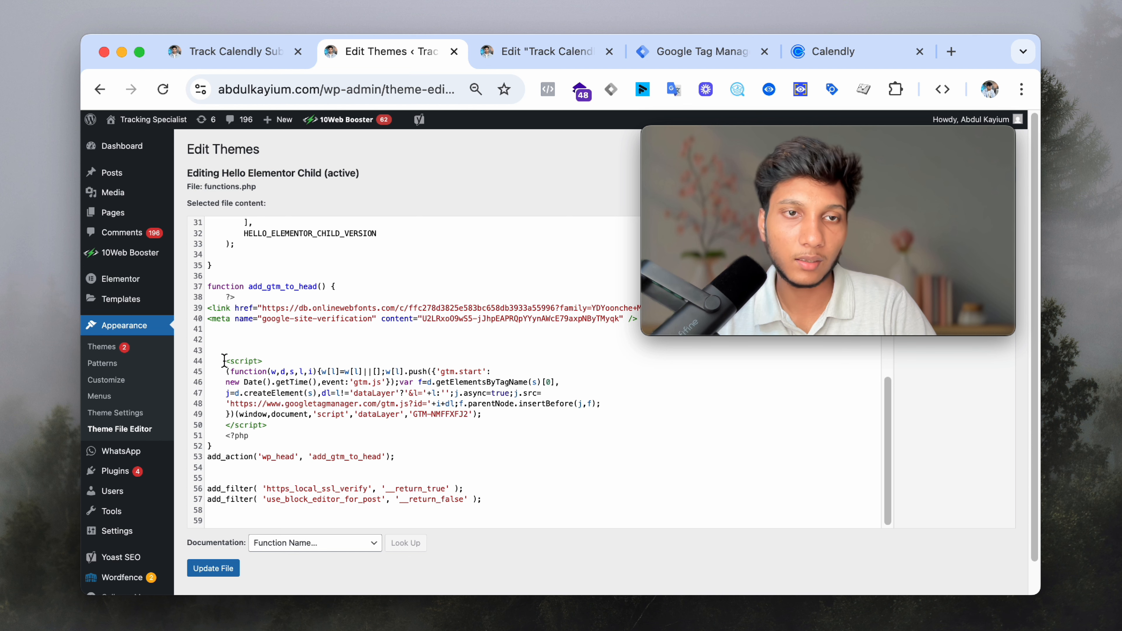
left_click_drag(224, 360, 306, 426)
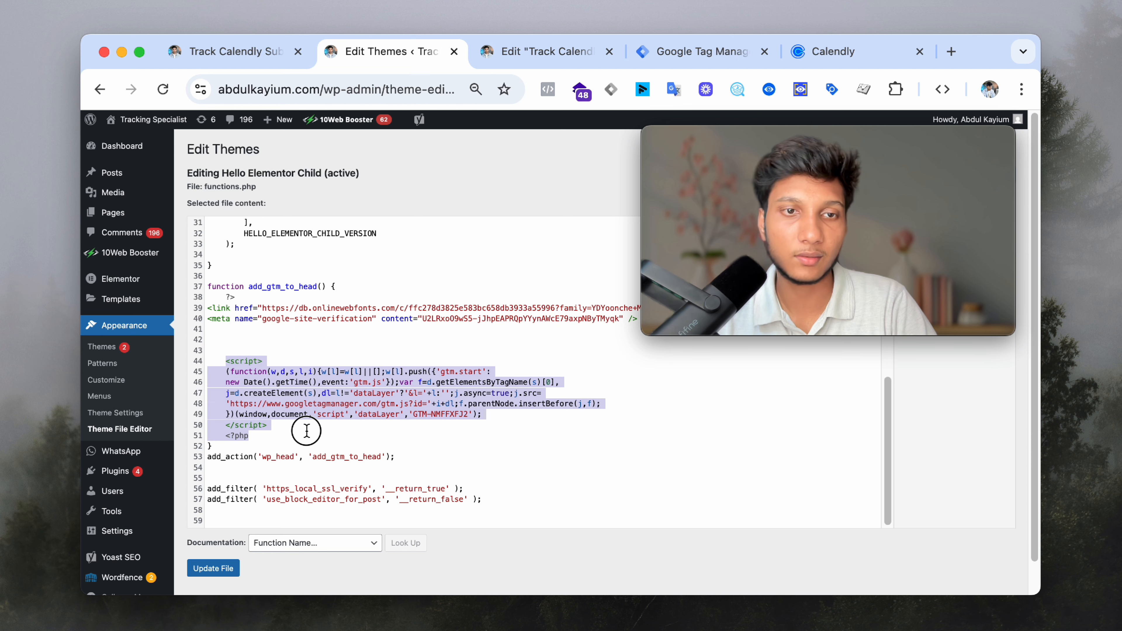
scroll(318, 397, "up", 8)
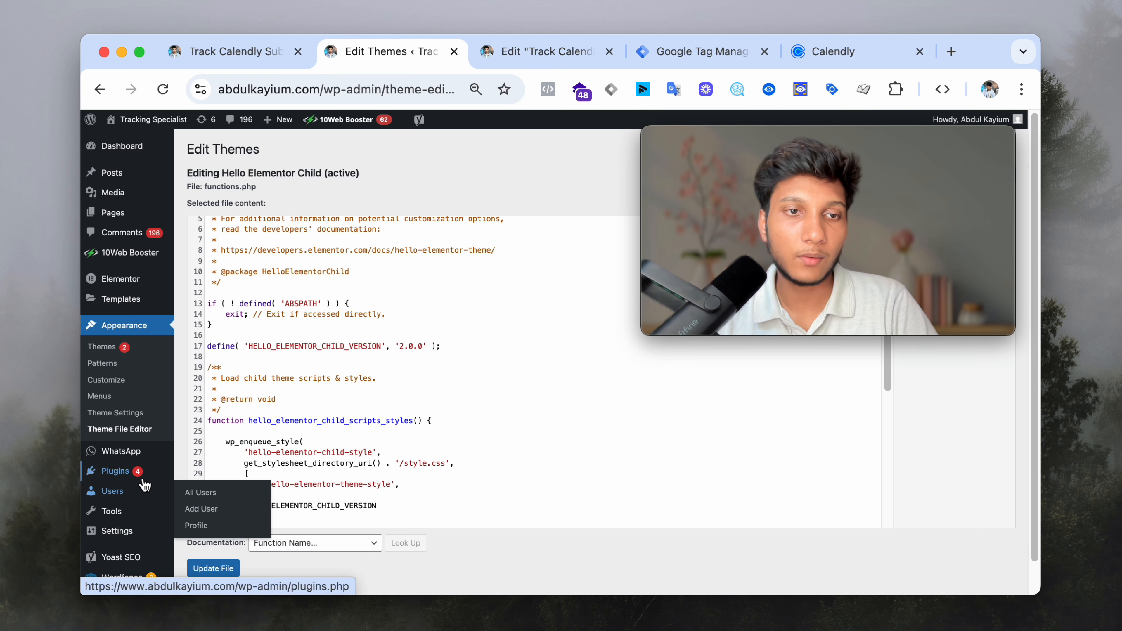
mouse_move(119, 480)
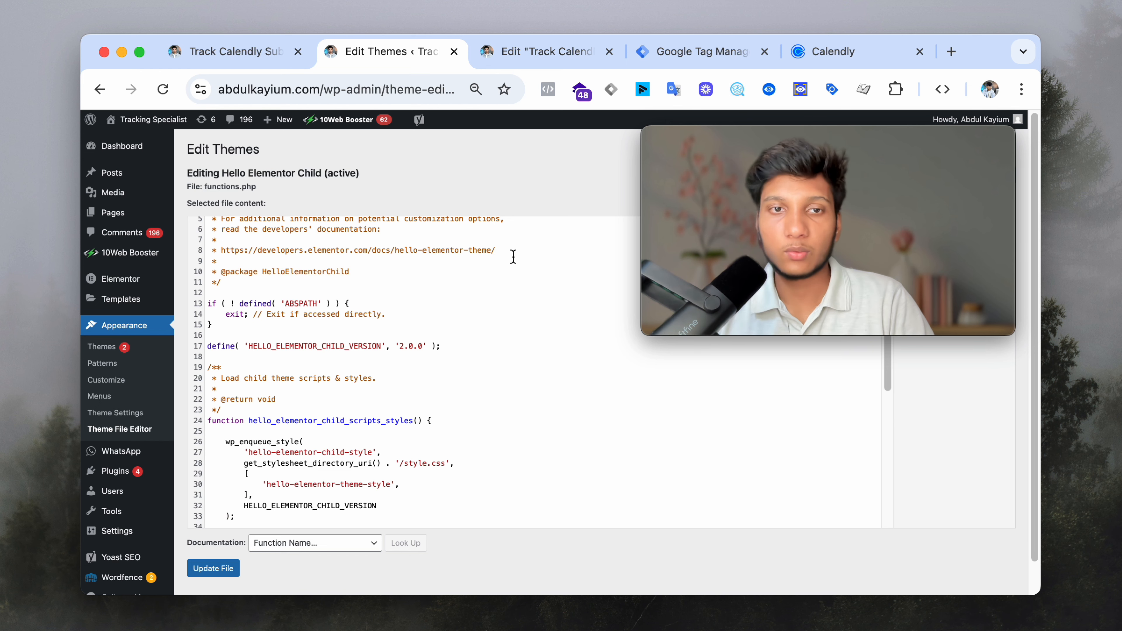
- Close the WordPress theme editor tab
middle_click(409, 54)
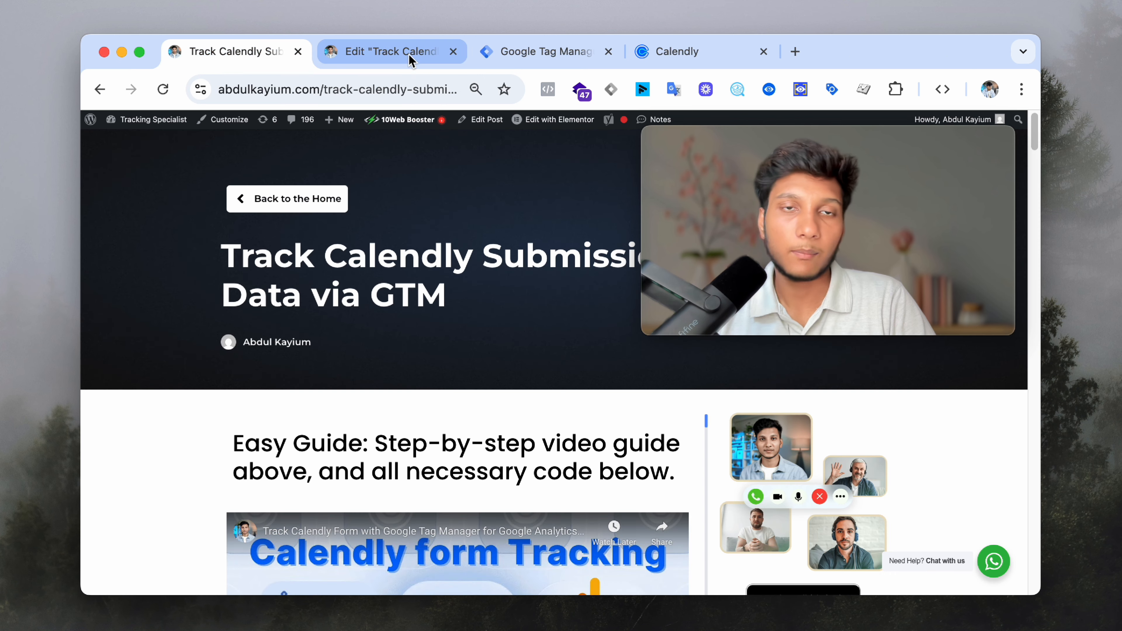
scroll(475, 319, "down", 5)
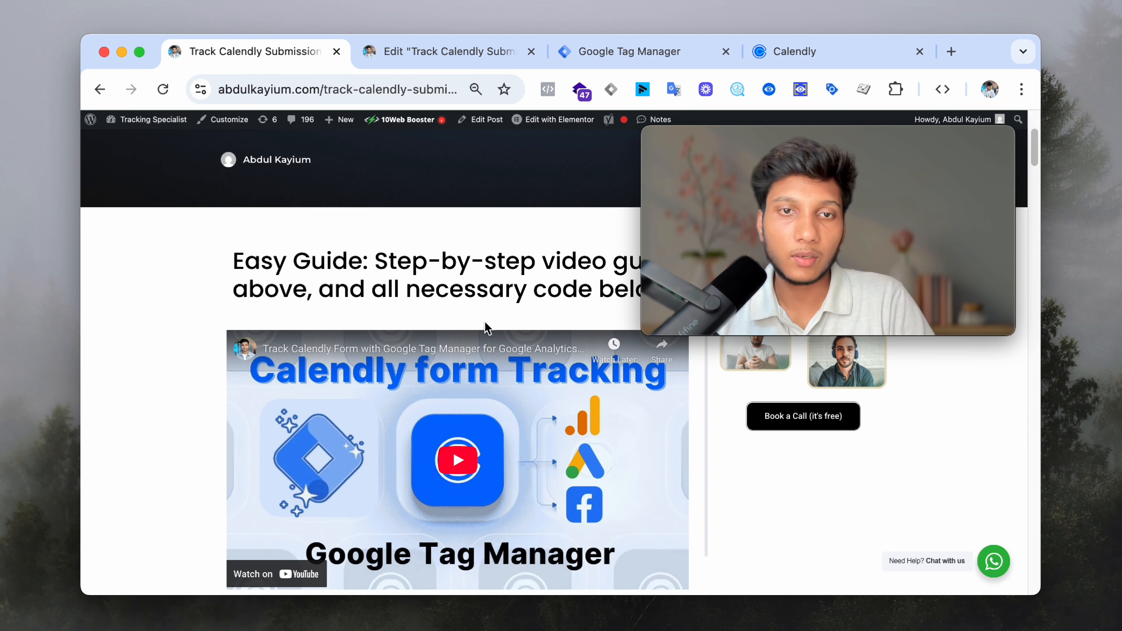
scroll(446, 450, "down", 4)
scroll(363, 371, "up", 5)
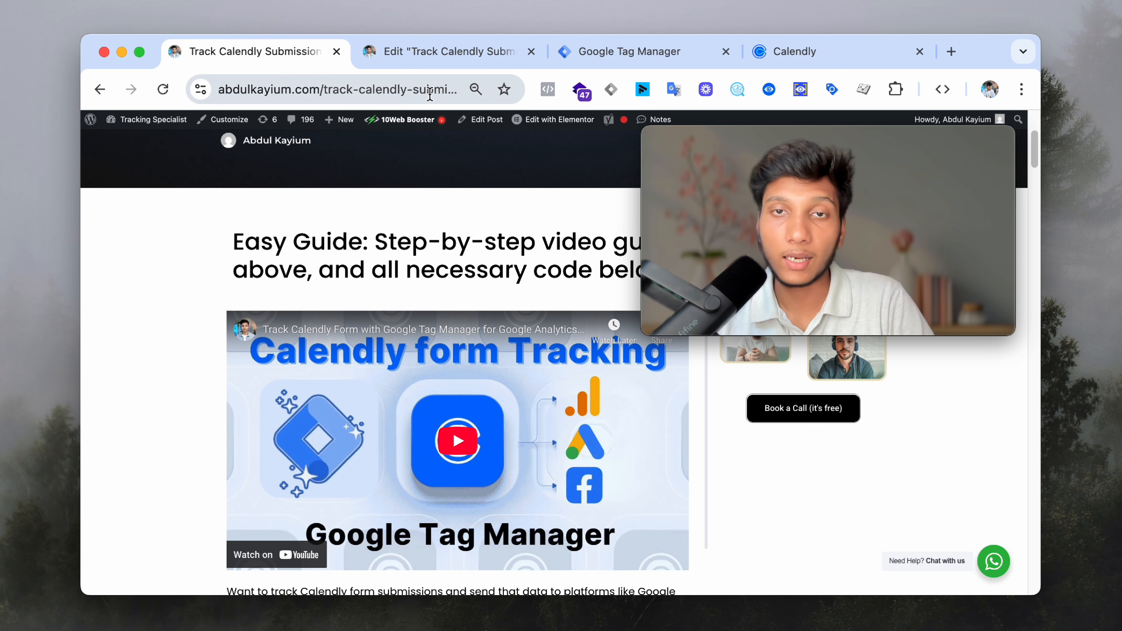
- Dismiss the GTM install instructions and open the workspace's Tags list
left_click(623, 51)
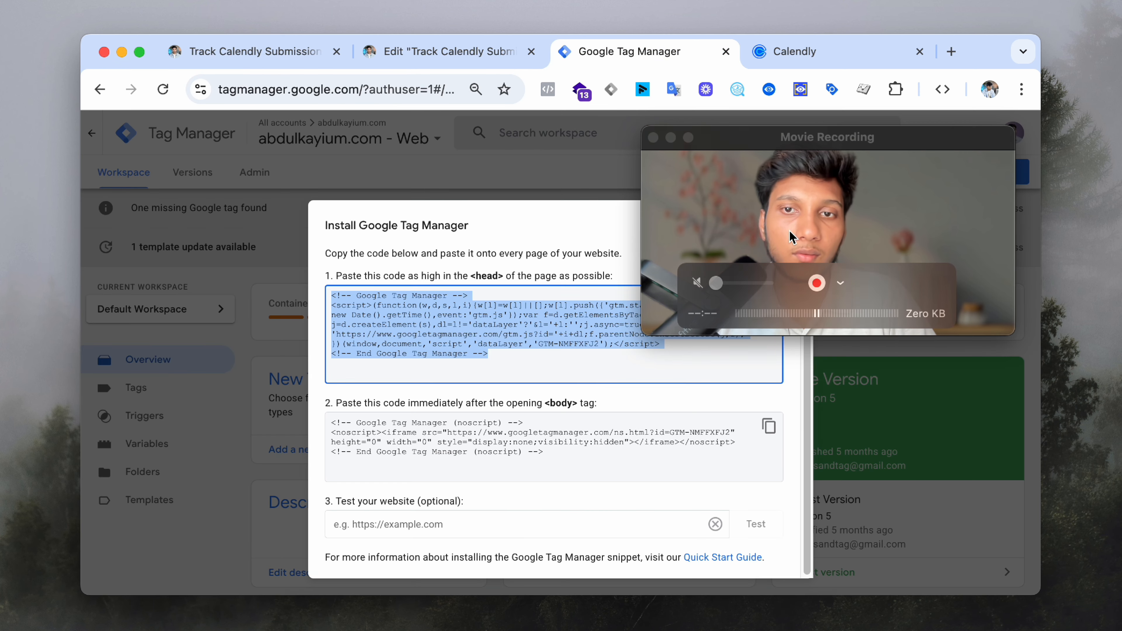
left_click(792, 221)
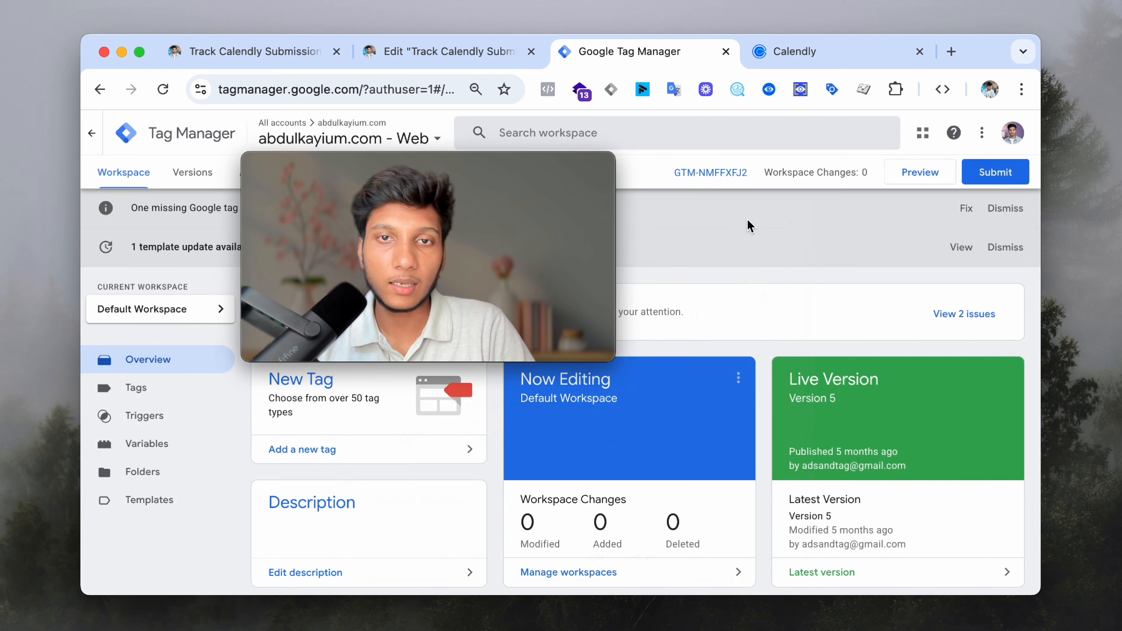
left_click_drag(535, 182, 864, 265)
left_click(145, 389)
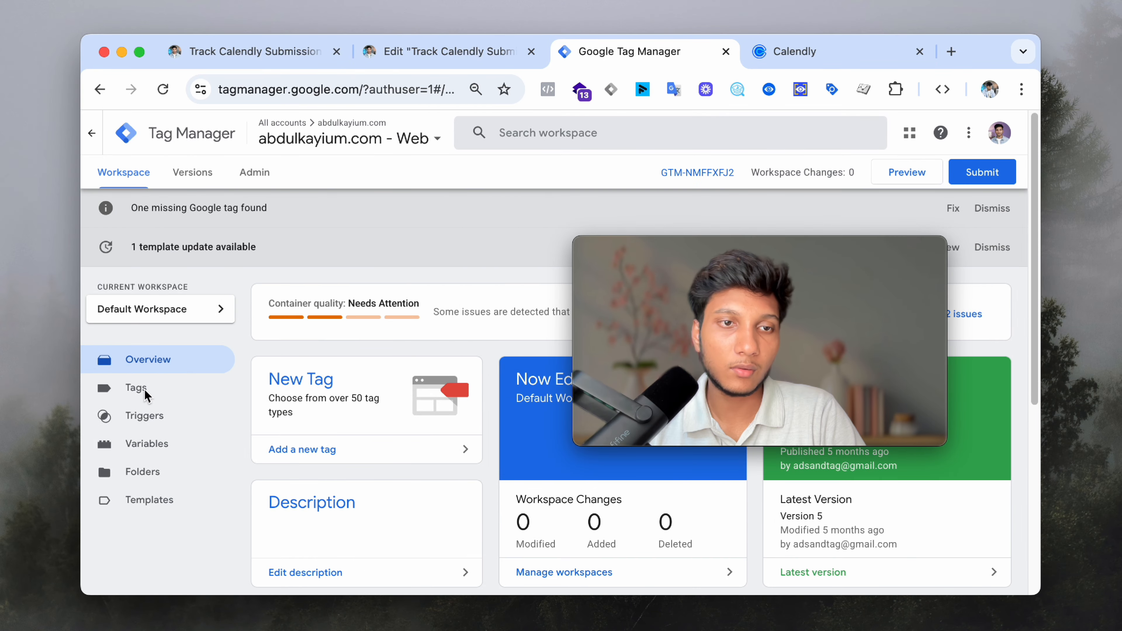
left_click(145, 389)
- Copy the Calendly listener script from the guide's Step 1 and return to the GTM tag list
left_click(247, 52)
scroll(468, 338, "down", 3)
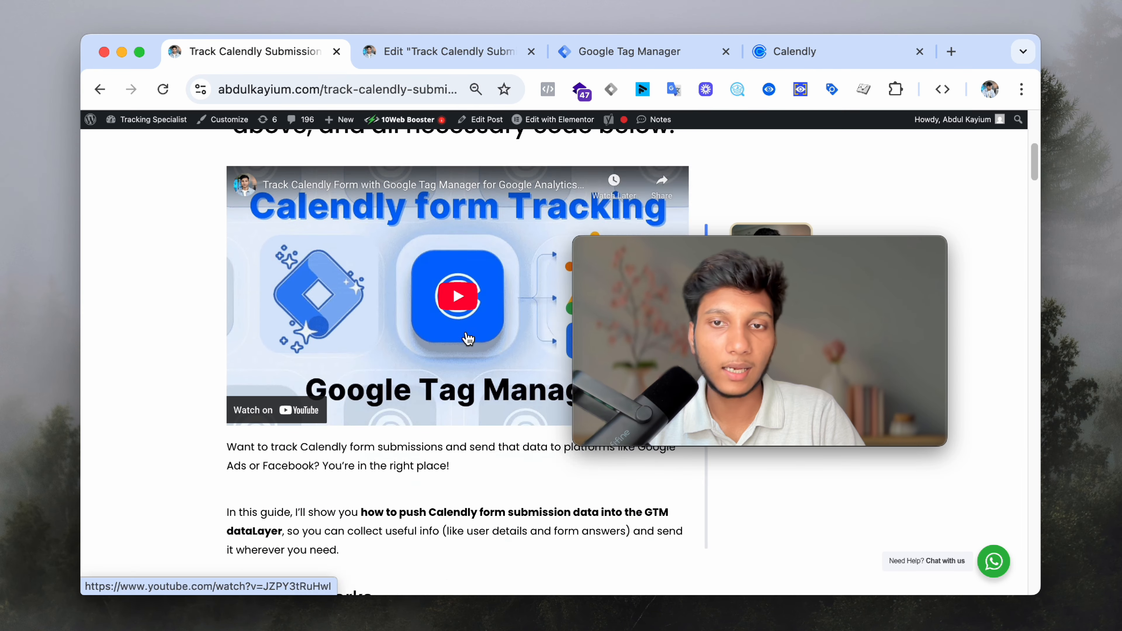
scroll(467, 338, "down", 10)
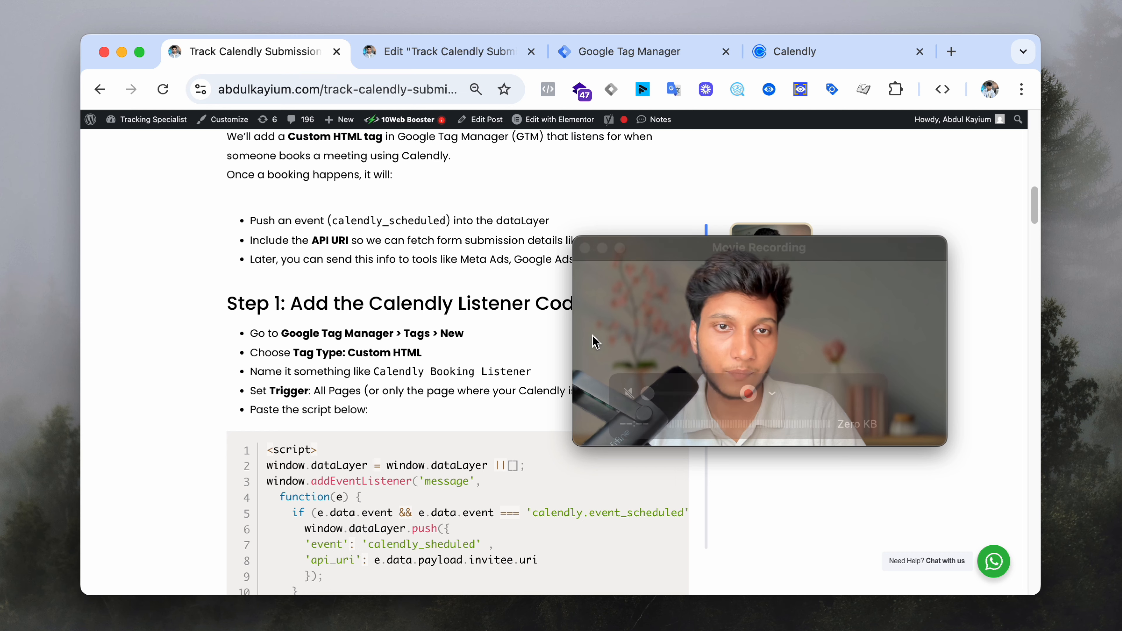
left_click_drag(592, 340, 684, 481)
scroll(462, 397, "down", 5)
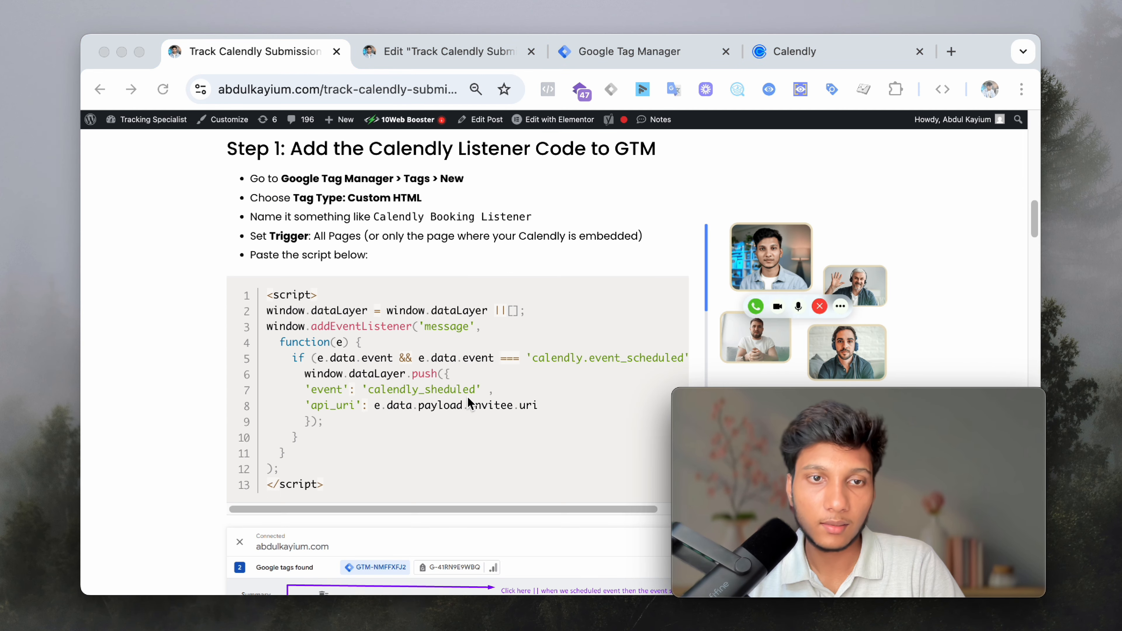
scroll(468, 400, "down", 1)
left_click(639, 274)
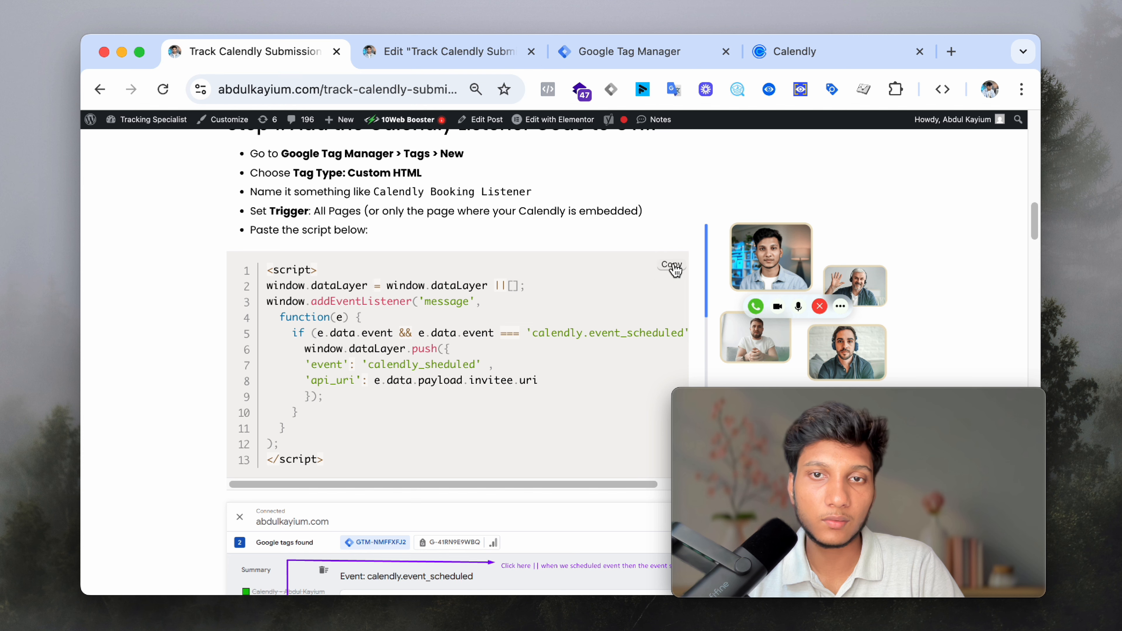
left_click(591, 53)
scroll(548, 296, "down", 3)
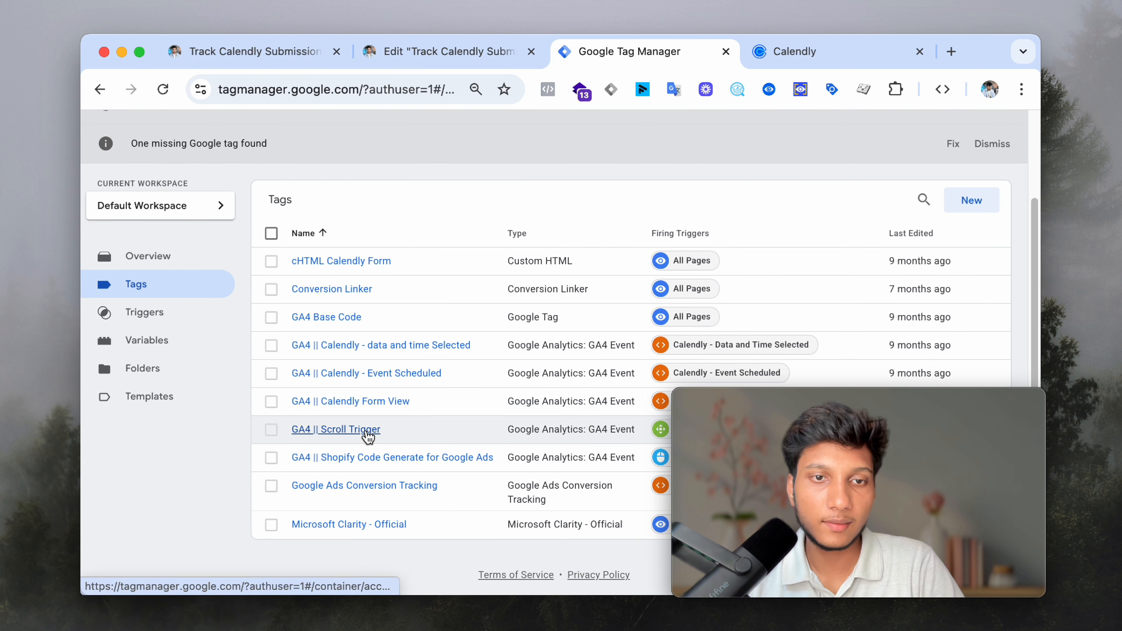
- Pause the three GA4 Calendly tags (Form View, Event Scheduled, data and time Selected) and start a new tag
left_click(271, 401)
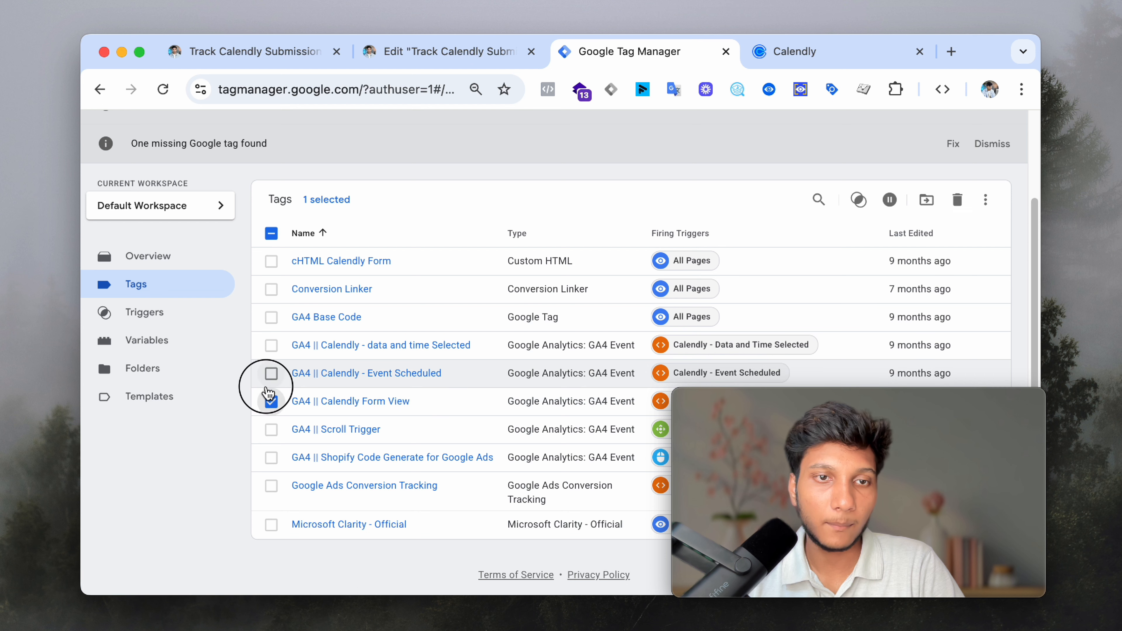
left_click(271, 374)
left_click(271, 345)
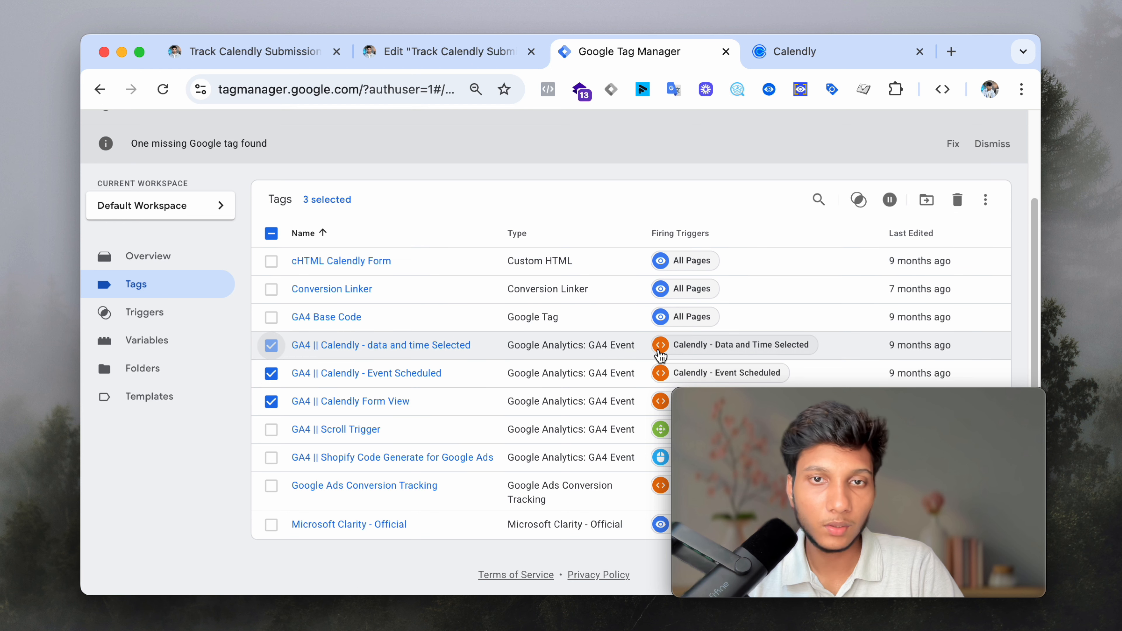
left_click(890, 200)
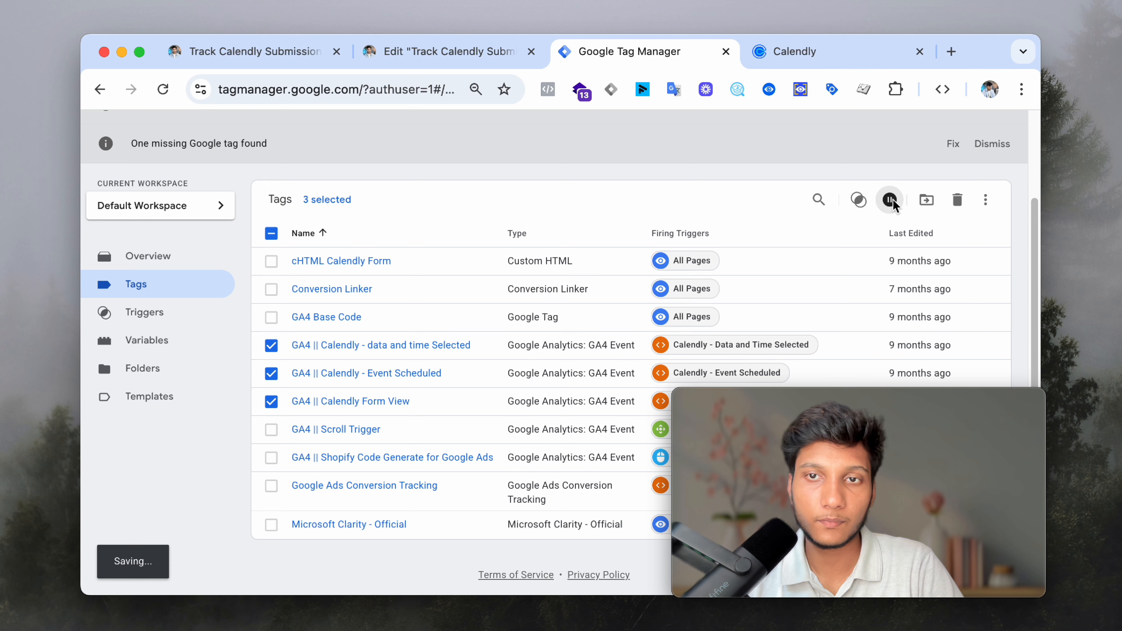
left_click(273, 232)
left_click(974, 202)
- Make the new tag Custom HTML holding the pasted Calendly listener script, firing on All Pages
left_click(769, 241)
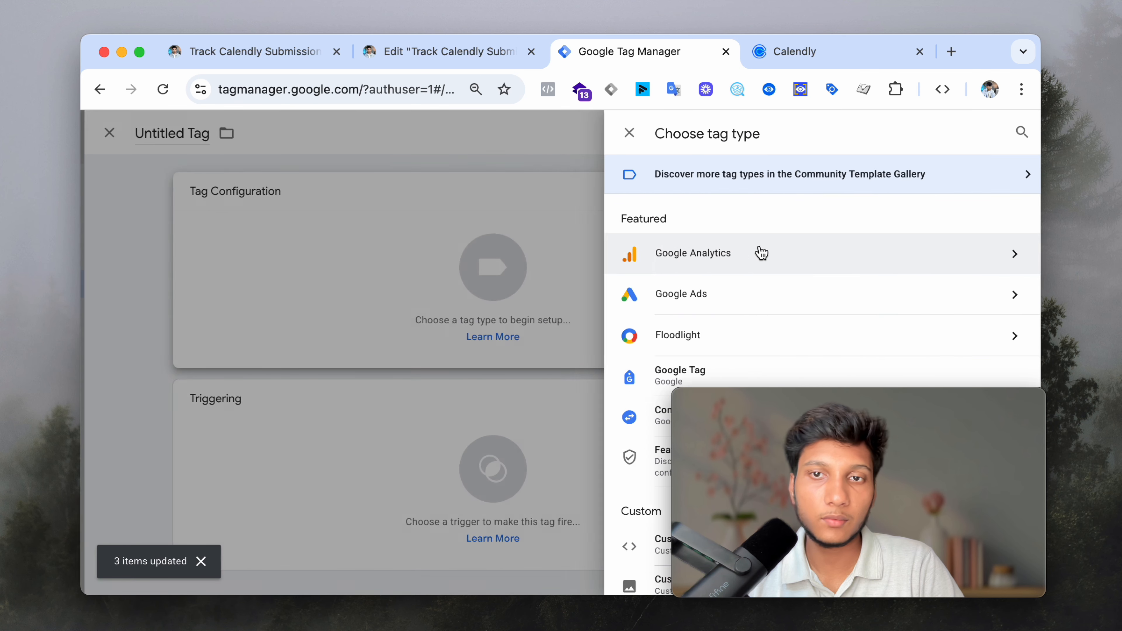
left_click(628, 537)
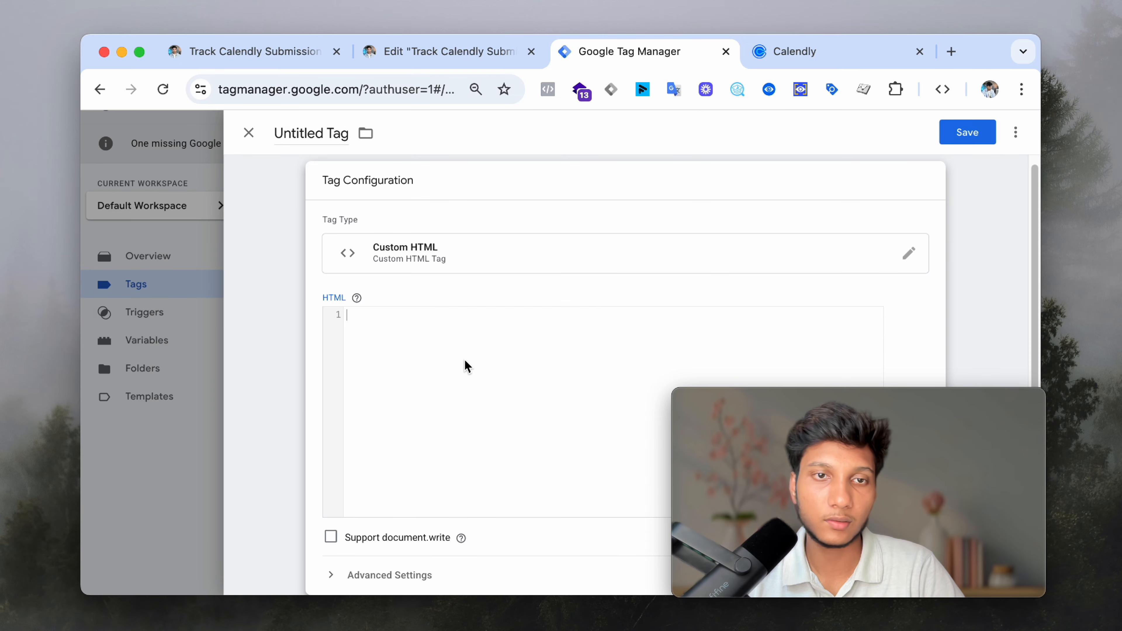
left_click(469, 350)
type("<script> window.dataLayer = window.dataLayer ||[]; window.addEventListener('message',   function(e) {     if (e.data.event && e.data.event === 'calendly.event_scheduled') {       window.dataLayer.push({       'event': 'calendly_sheduled' ,       'api_uri': e.data.payload.invitee.uri       });     }   } ); </script>")
scroll(541, 411, "down", 5)
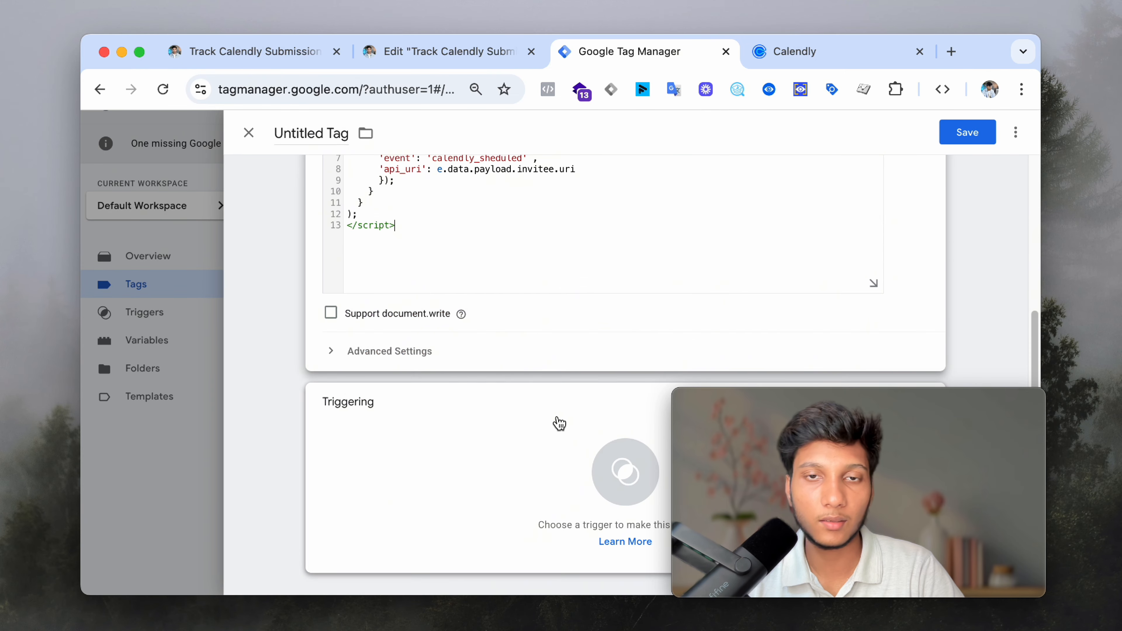
left_click(415, 432)
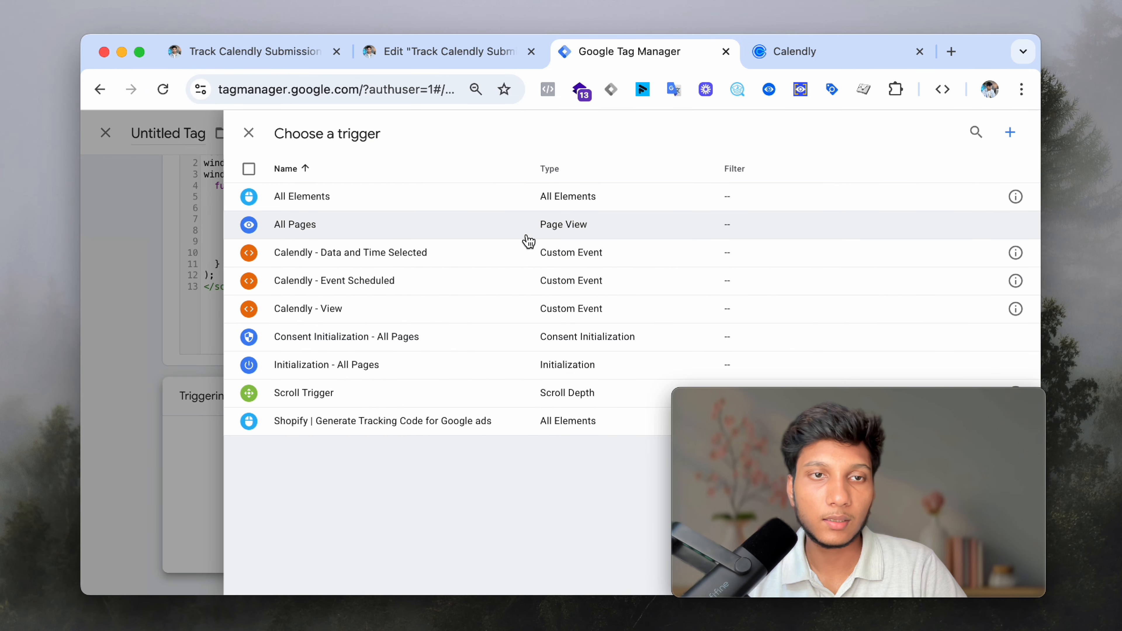
left_click(420, 228)
- Check the Calendly tracking guide, then return and save the listener tag
scroll(561, 356, "up", 3)
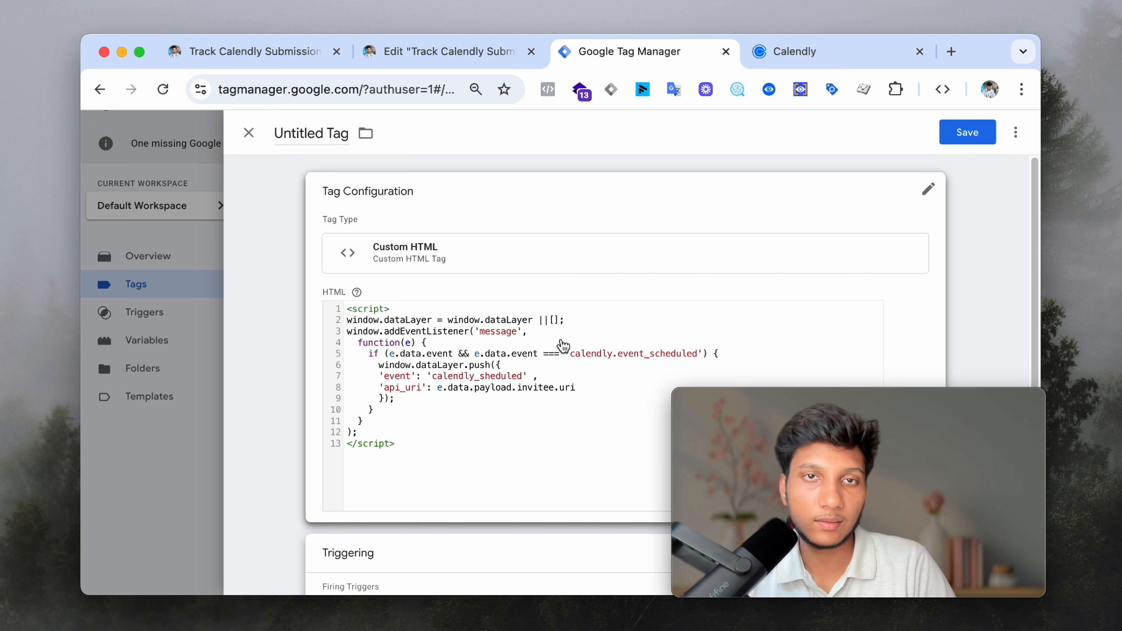
left_click(254, 51)
scroll(486, 353, "down", 1)
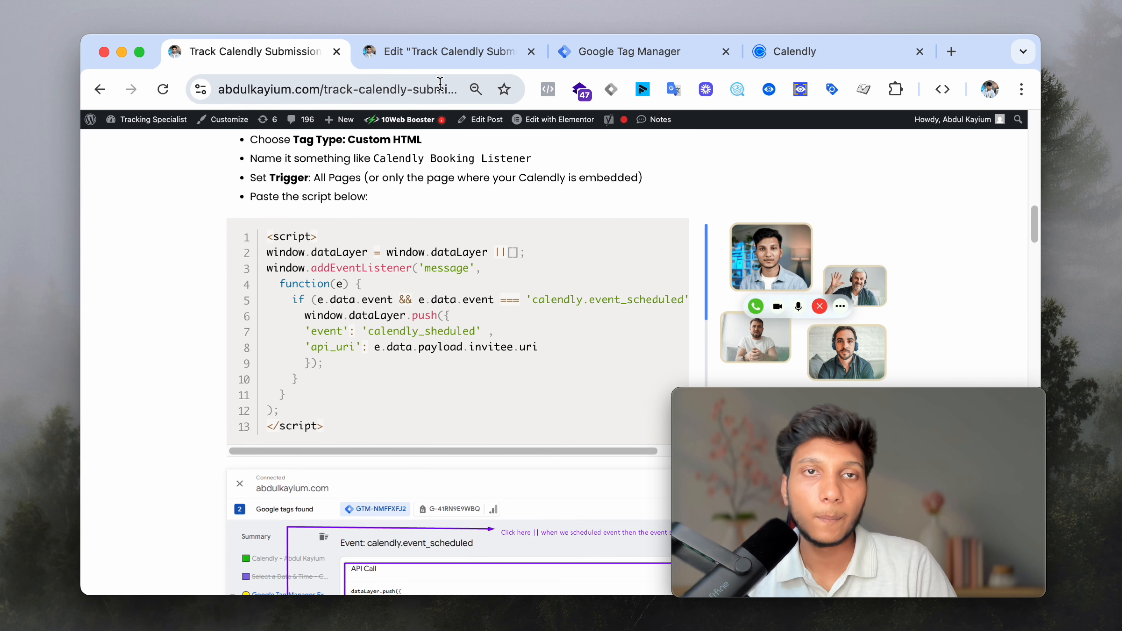
left_click(447, 51)
left_click(645, 47)
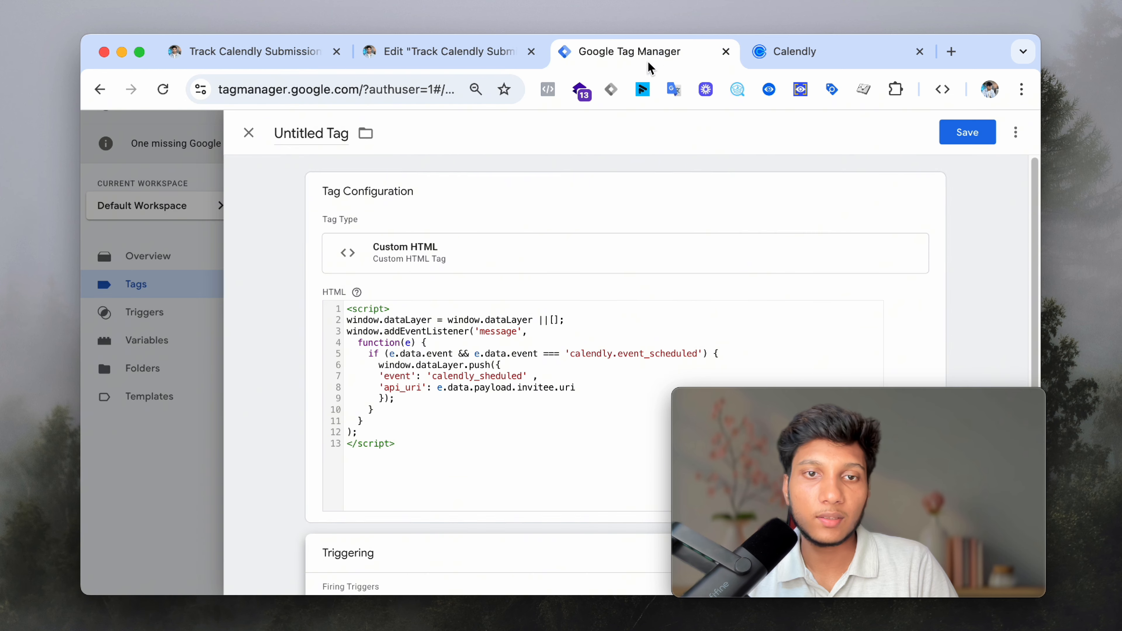
scroll(486, 460, "down", 3)
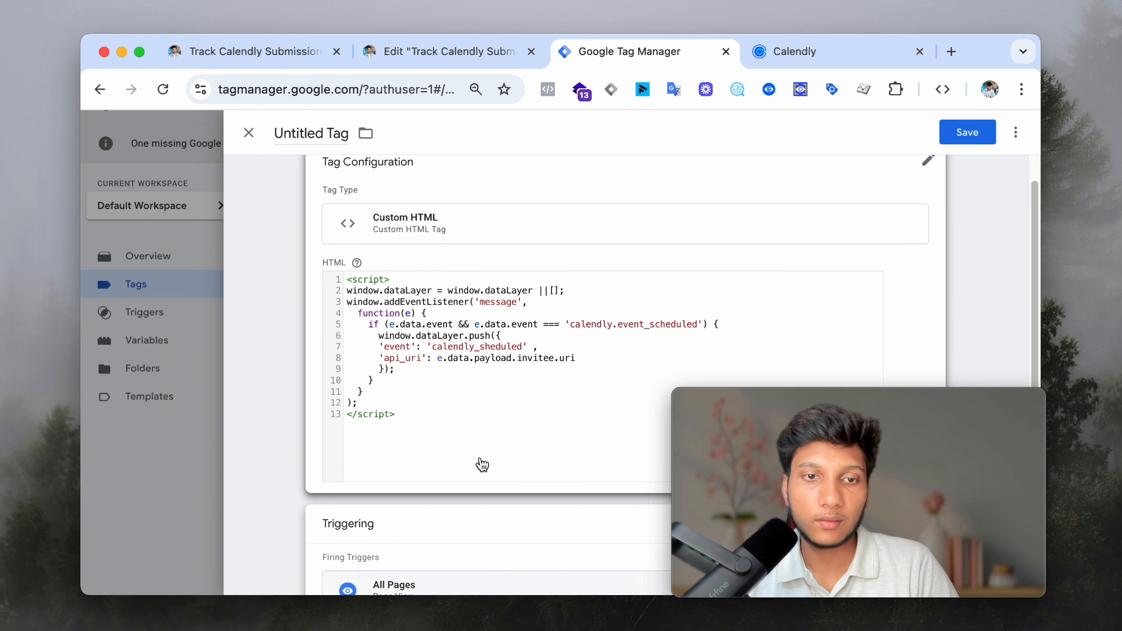
left_click(967, 132)
- Copy 'Calendly Booking Listener' from the guide and save the tag under that name
left_click(255, 51)
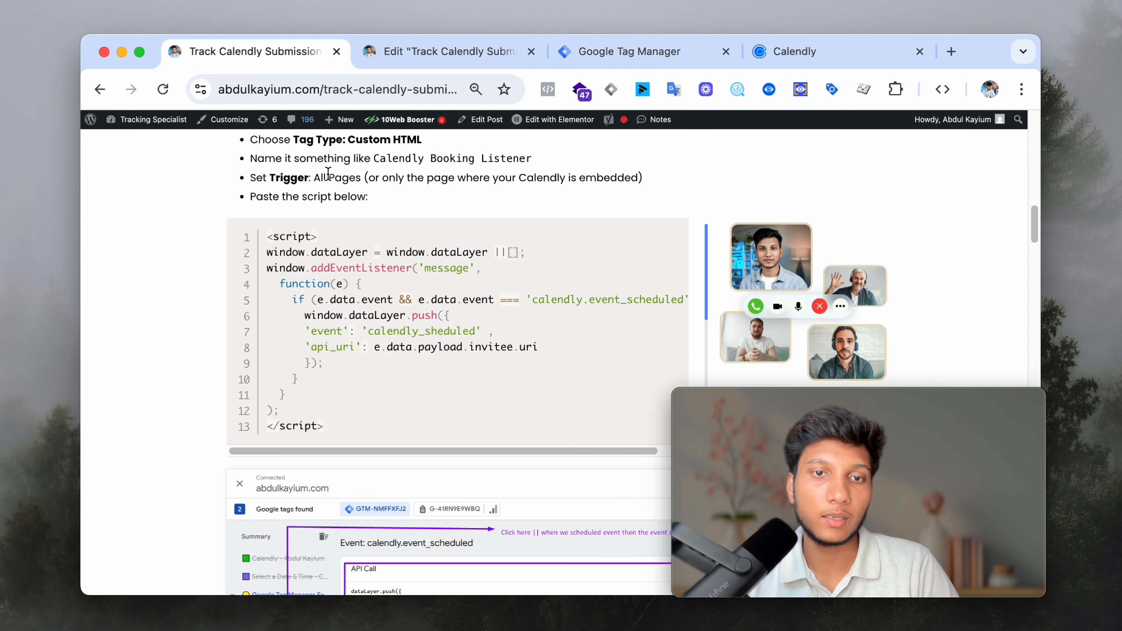
scroll(410, 265, "up", 3)
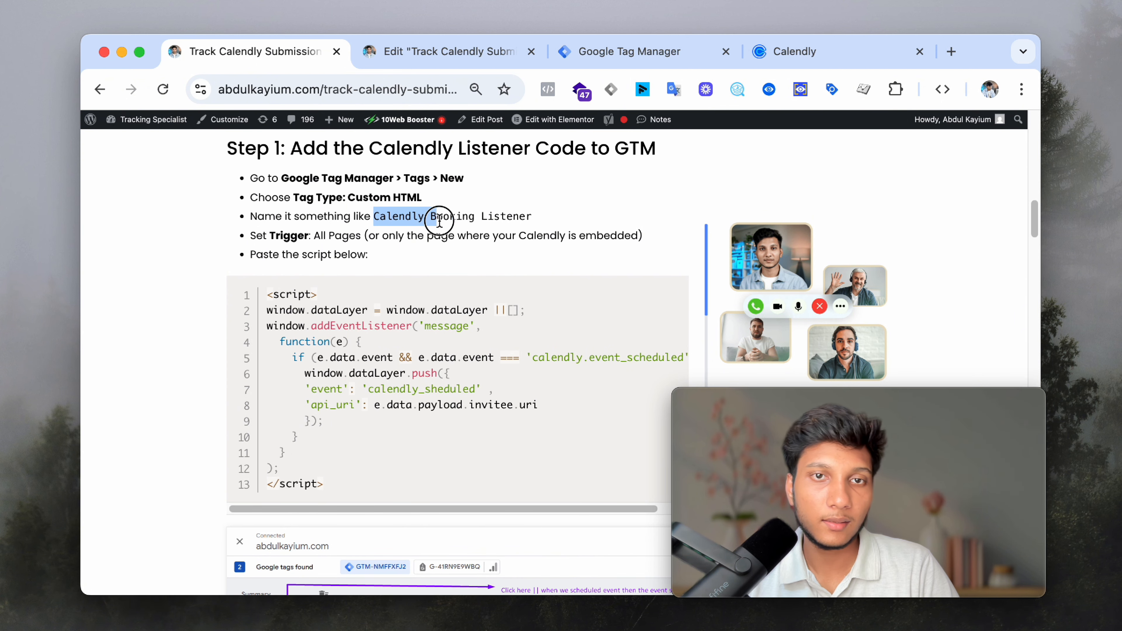
right_click(530, 228)
left_click(553, 258)
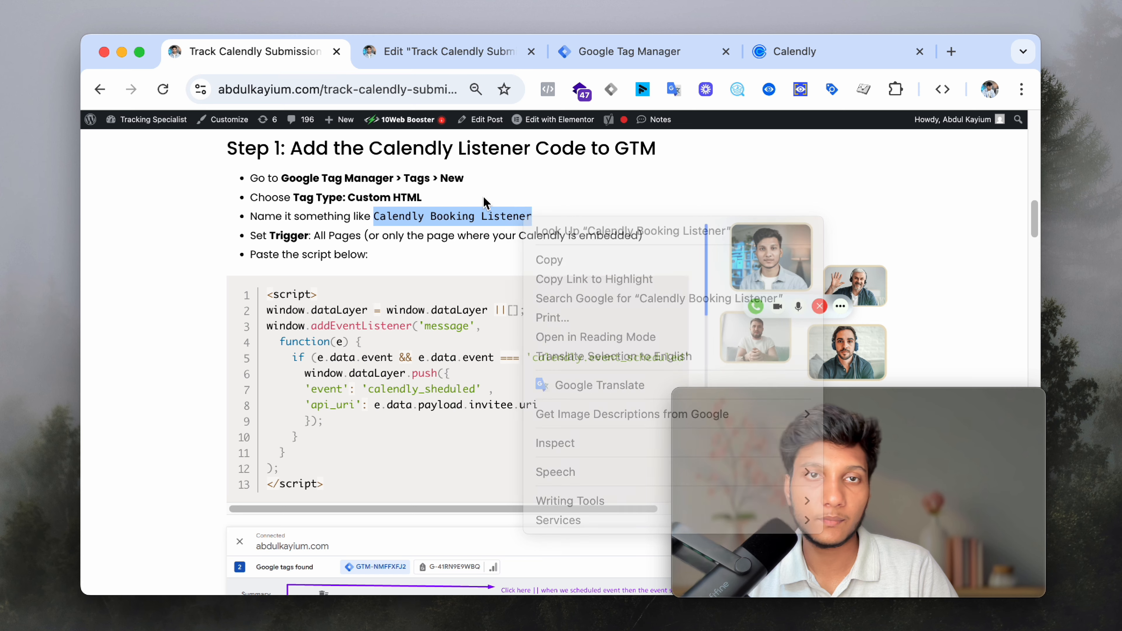
left_click(401, 51)
left_click(631, 56)
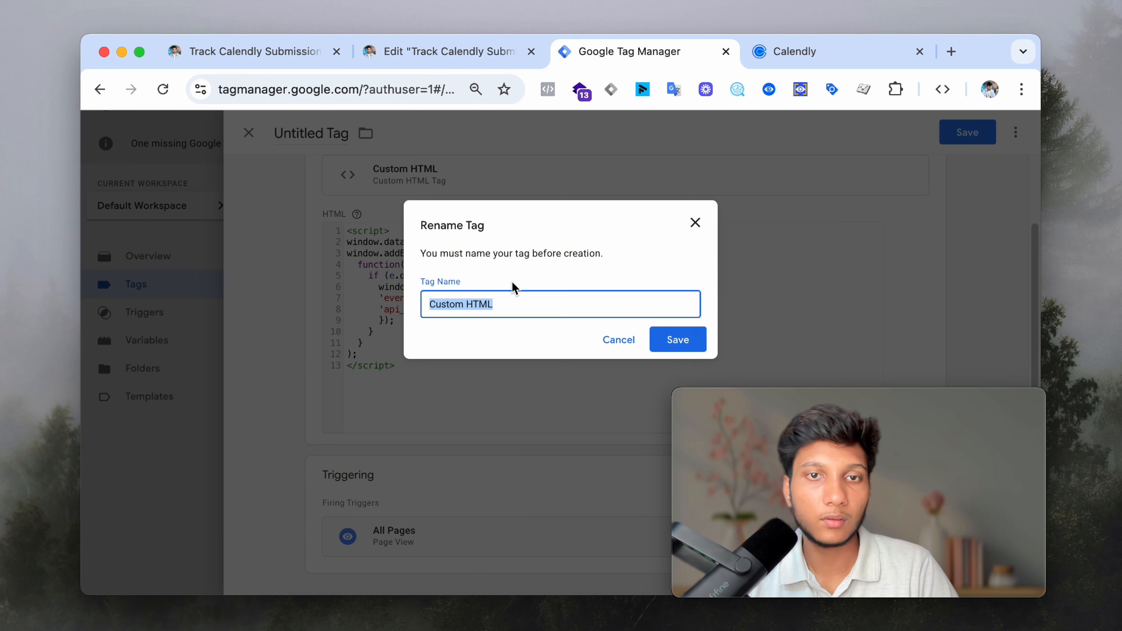
left_click(667, 337)
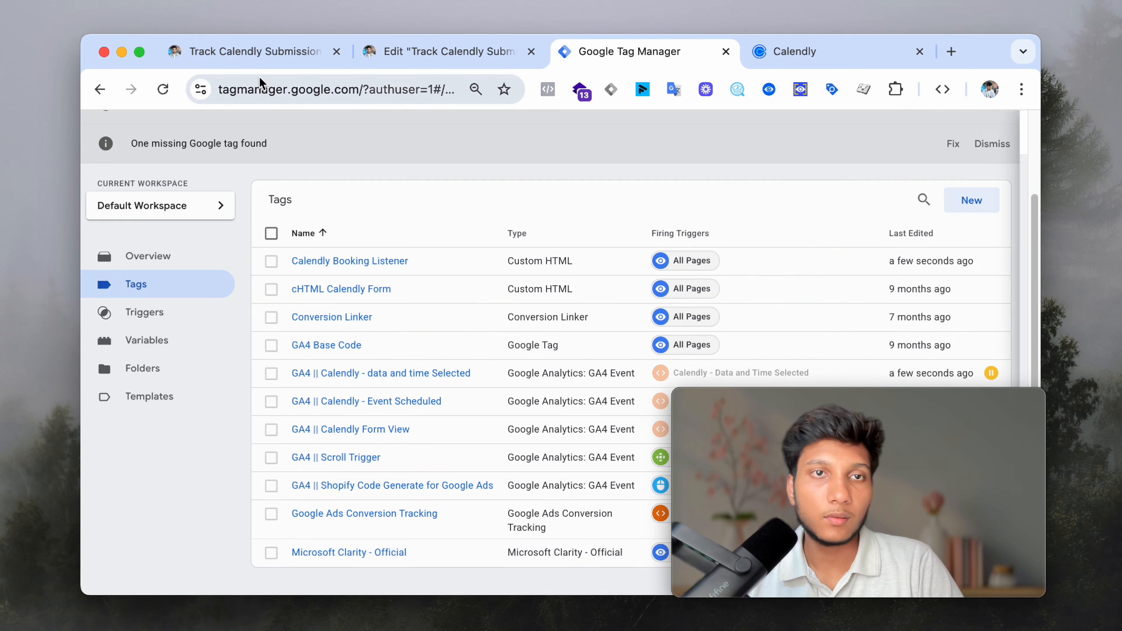
left_click(255, 52)
scroll(420, 334, "down", 8)
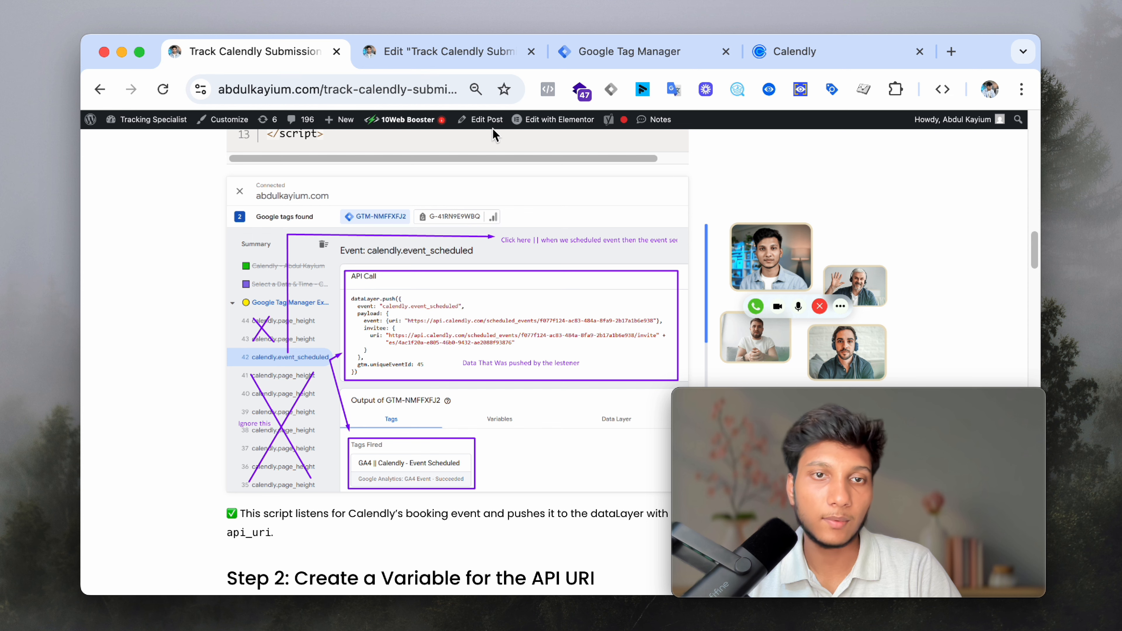
- Move the Calendly embed tab to the front, check the blog post's address, and return to the Tags list
left_click(636, 52)
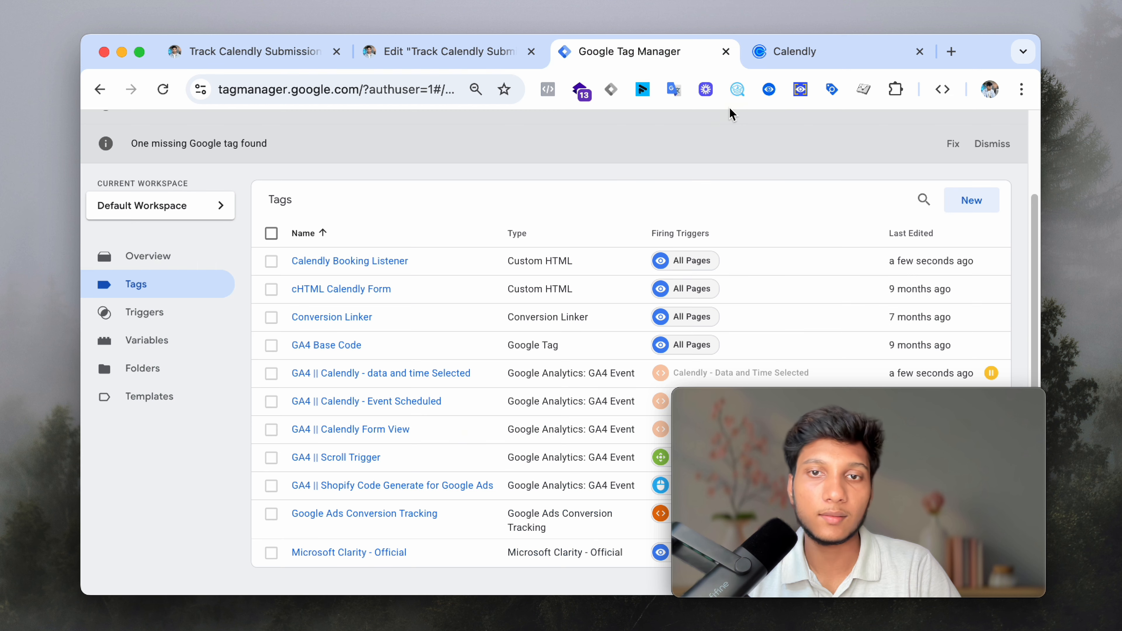
left_click(772, 52)
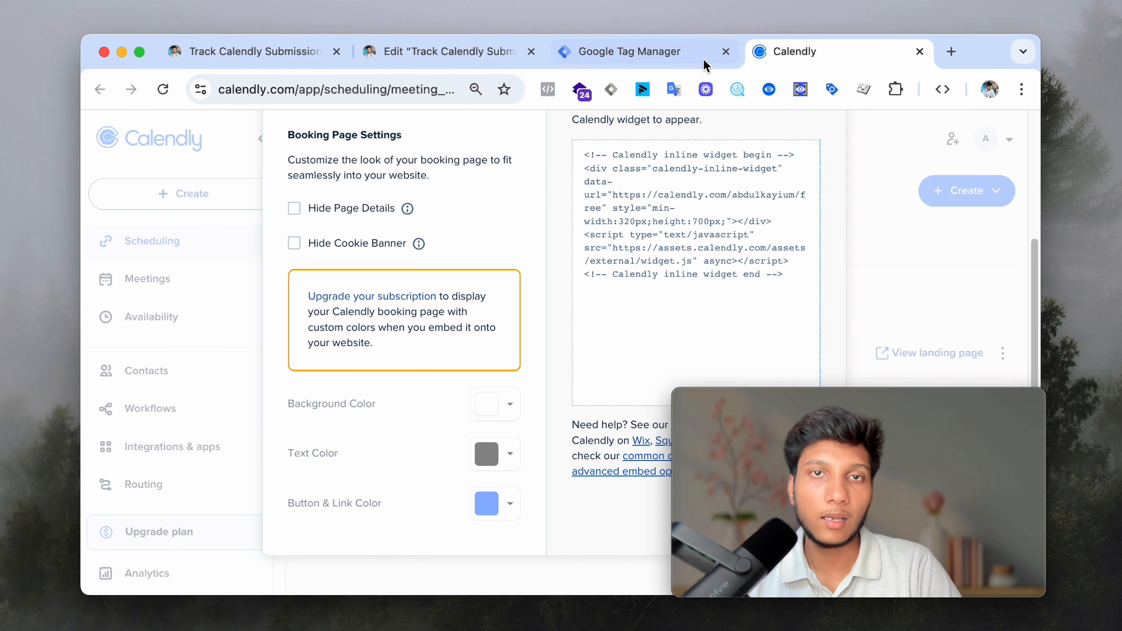
left_click_drag(771, 54, 298, 48)
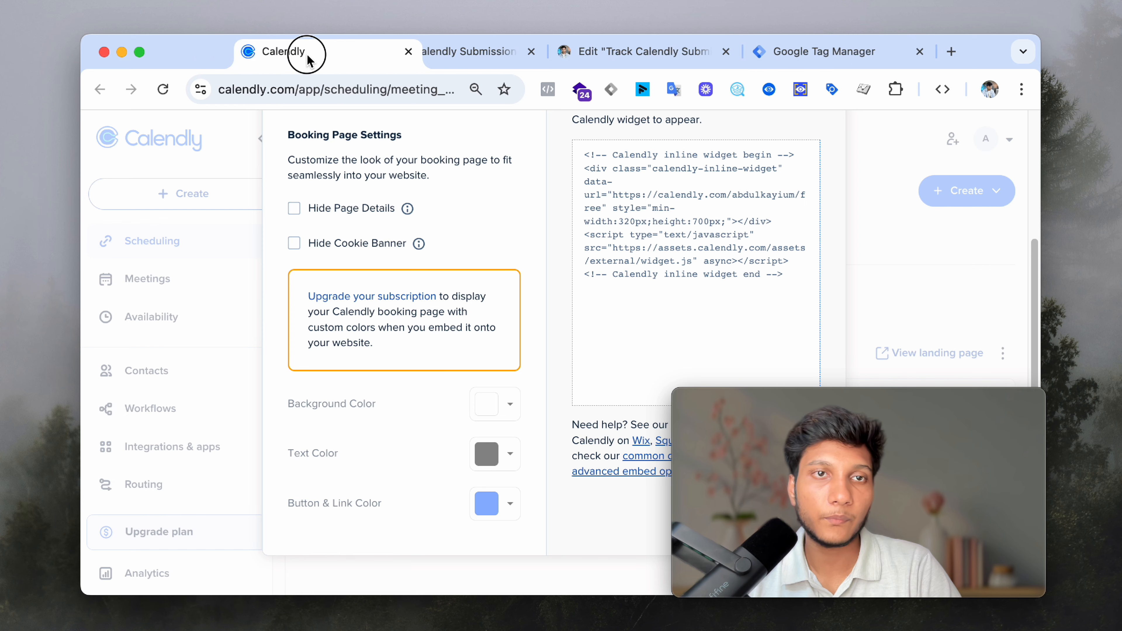
left_click(517, 60)
left_click(429, 91)
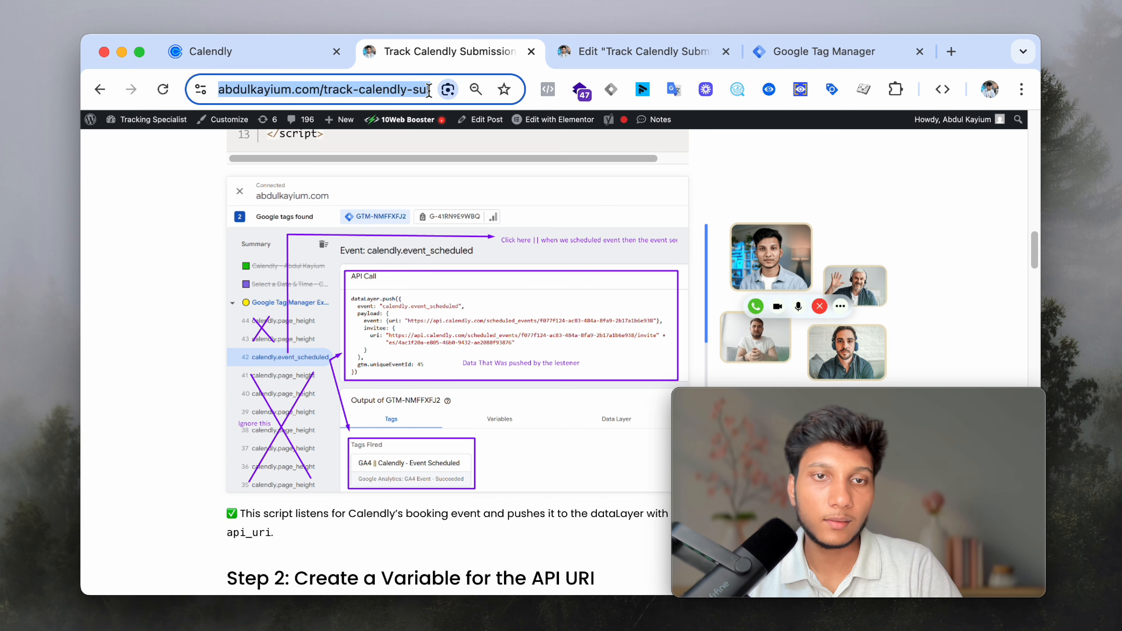
left_click(788, 48)
scroll(935, 176, "up", 3)
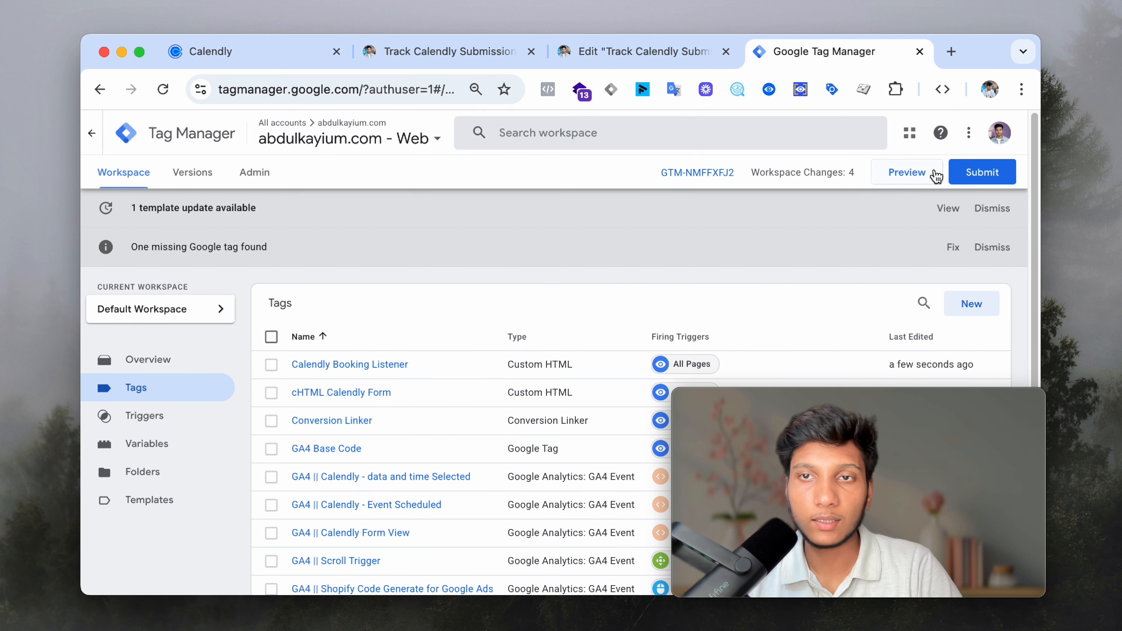
- Preview the container on the pasted abdulkayium.com address and open Tag Assistant's connected summary
left_click(927, 177)
left_click_drag(871, 457, 680, 375)
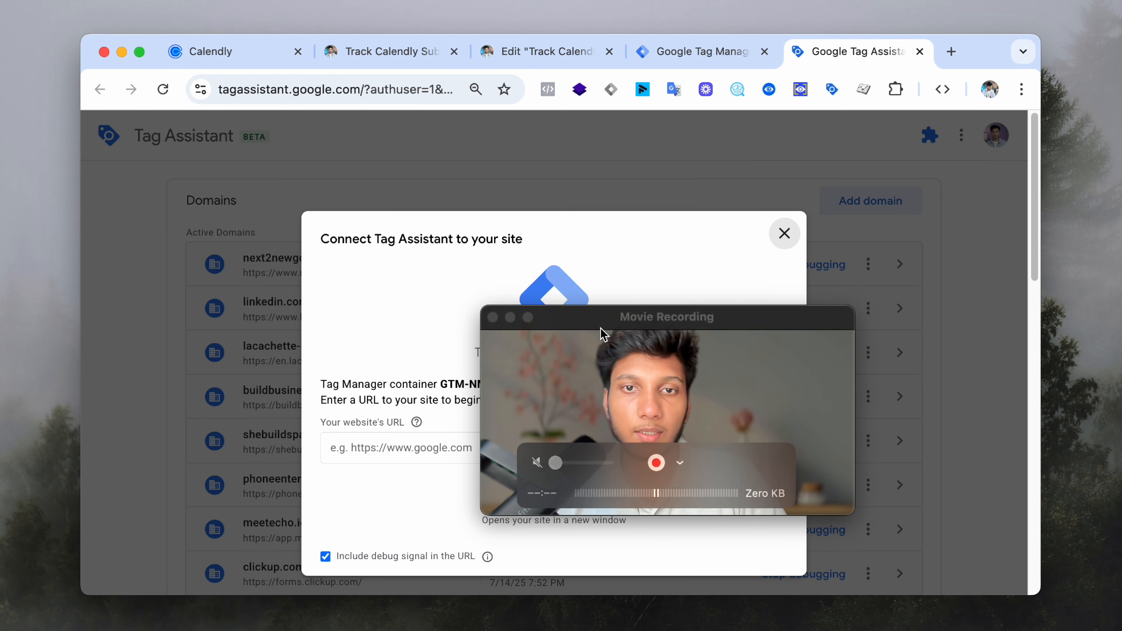
left_click_drag(603, 334, 431, 89)
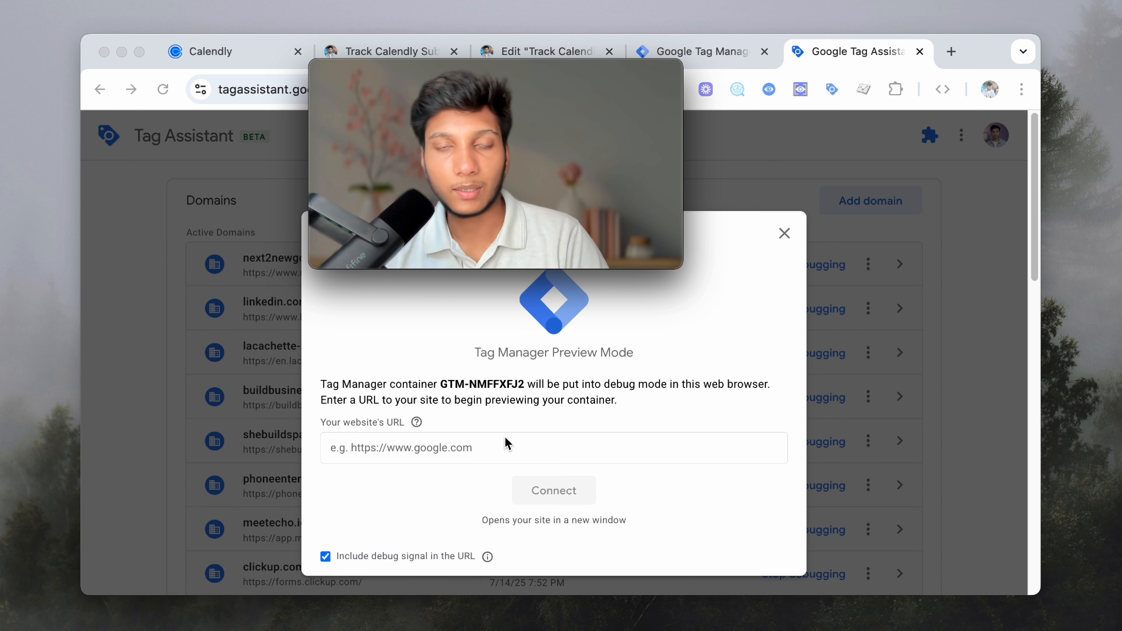
left_click(490, 453)
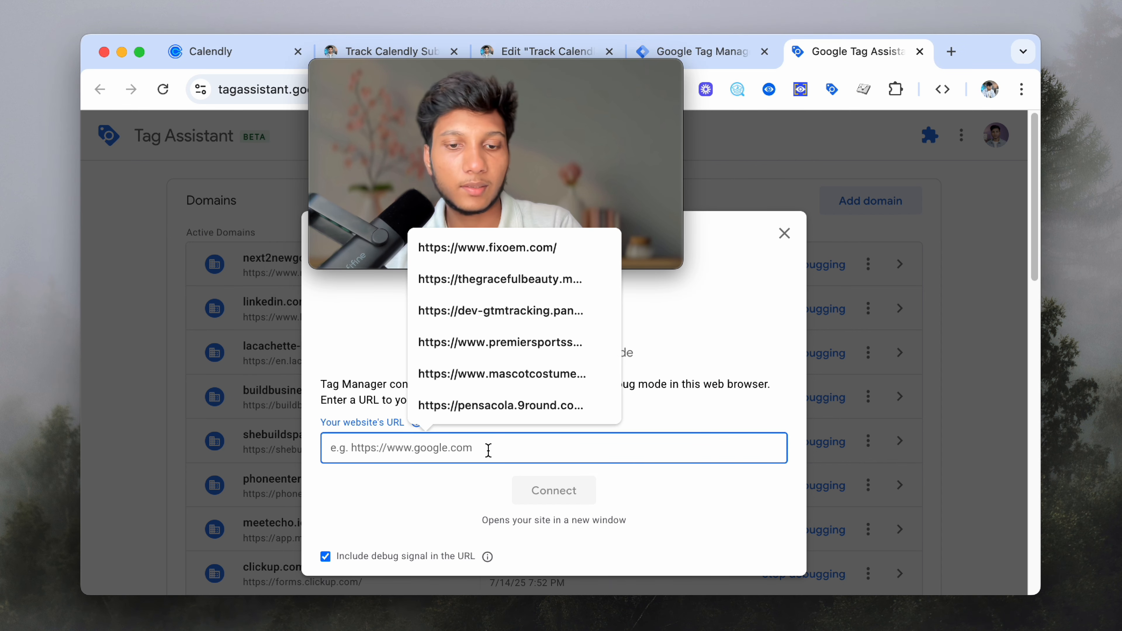
key("super+v")
left_click(579, 491)
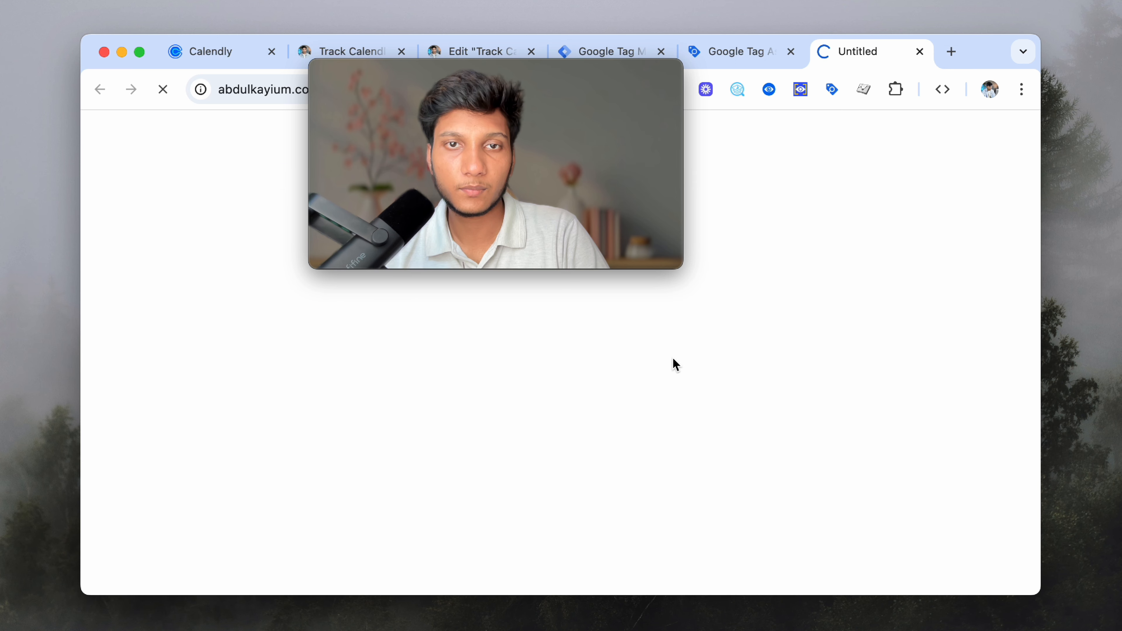
left_click_drag(623, 175, 932, 475)
left_click(735, 52)
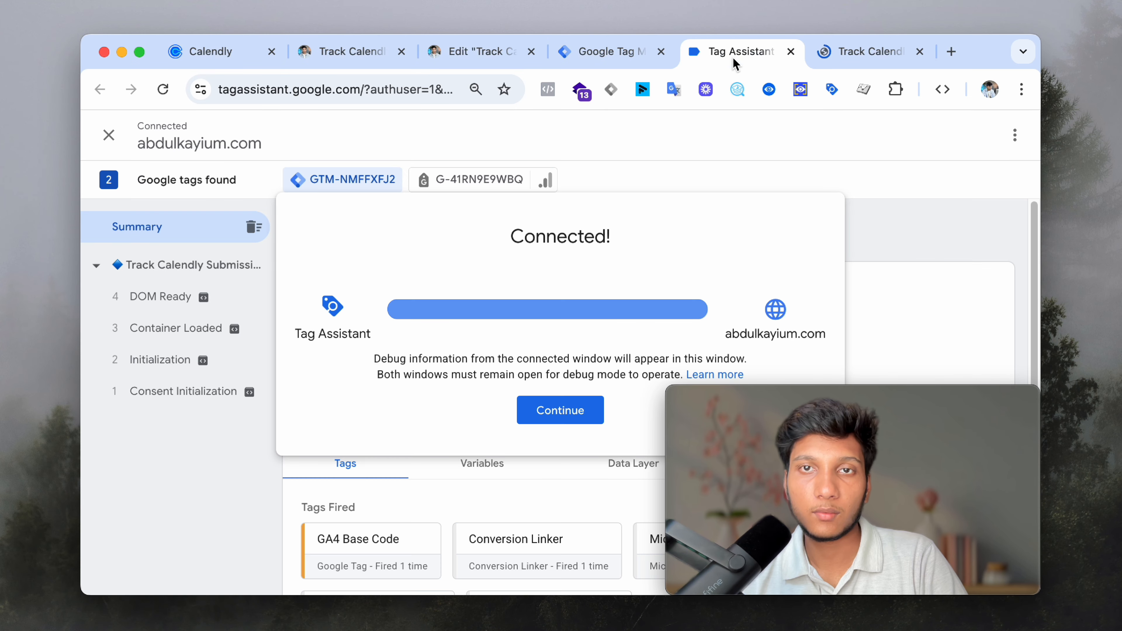
left_click(533, 412)
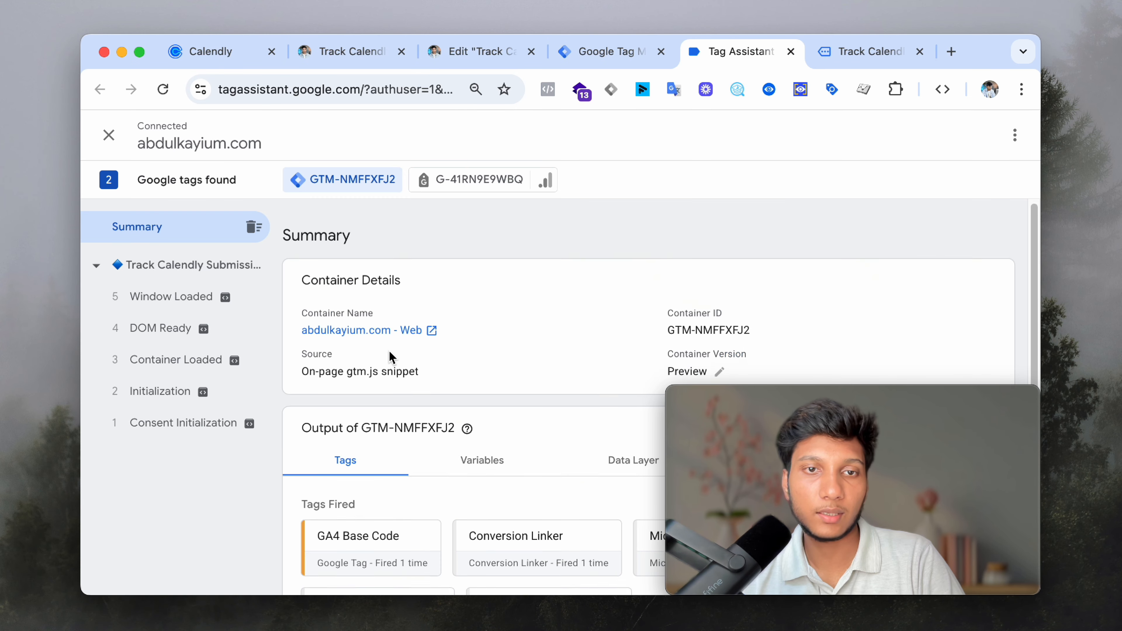
- Scroll the blog post down to the Calendly Book a Call widget, then check Tag Assistant's events
scroll(791, 218, "down", 3)
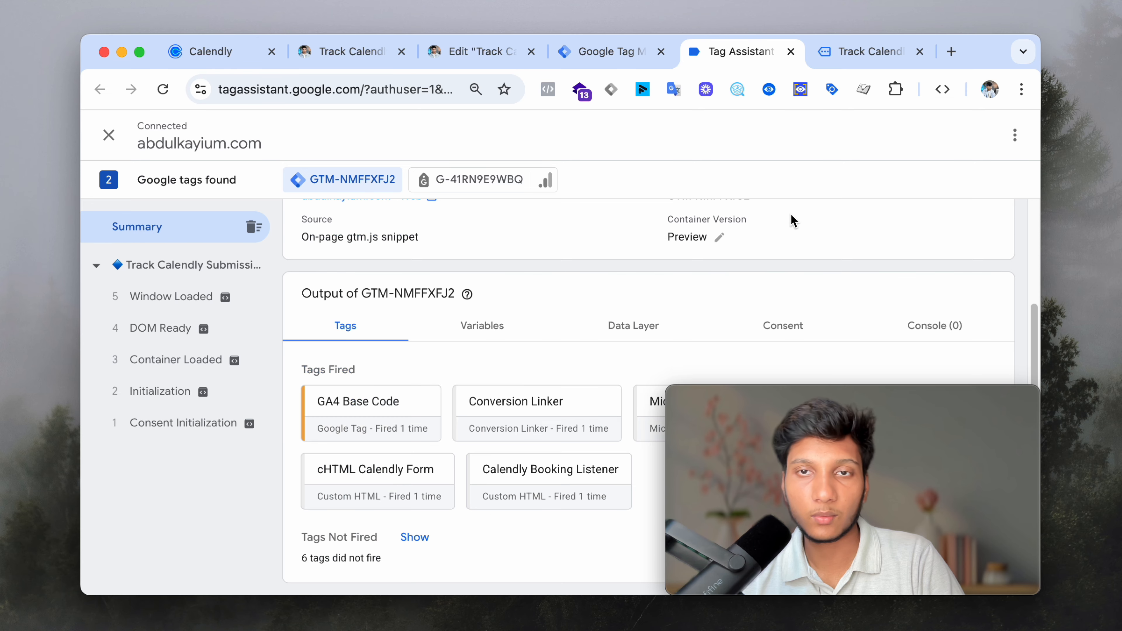
left_click(861, 52)
scroll(505, 273, "down", 5)
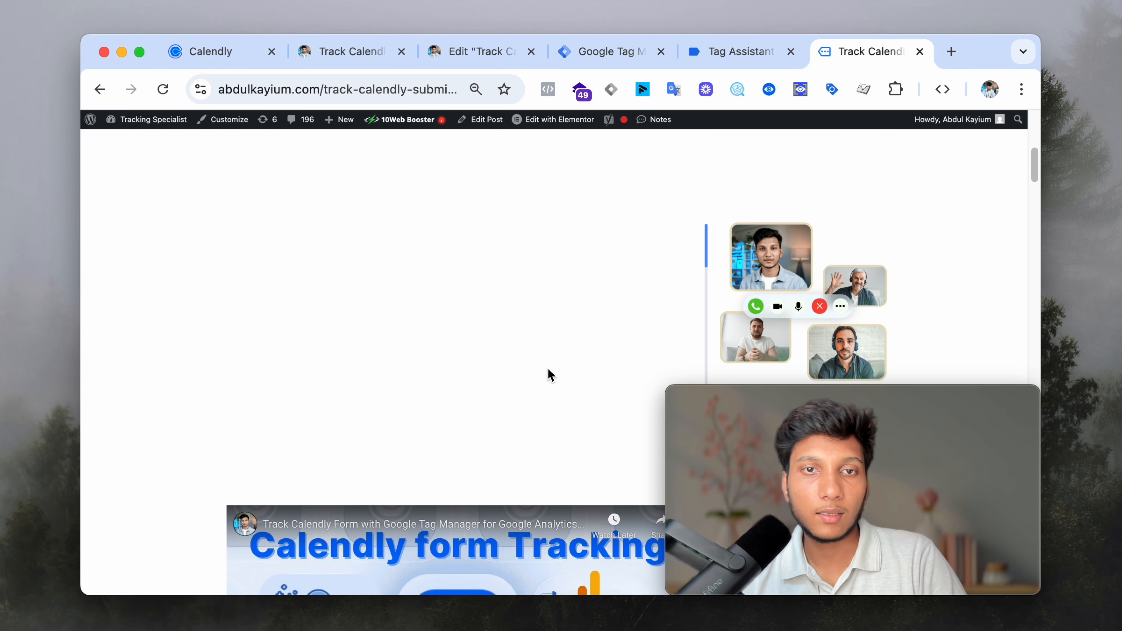
scroll(552, 346, "down", 20)
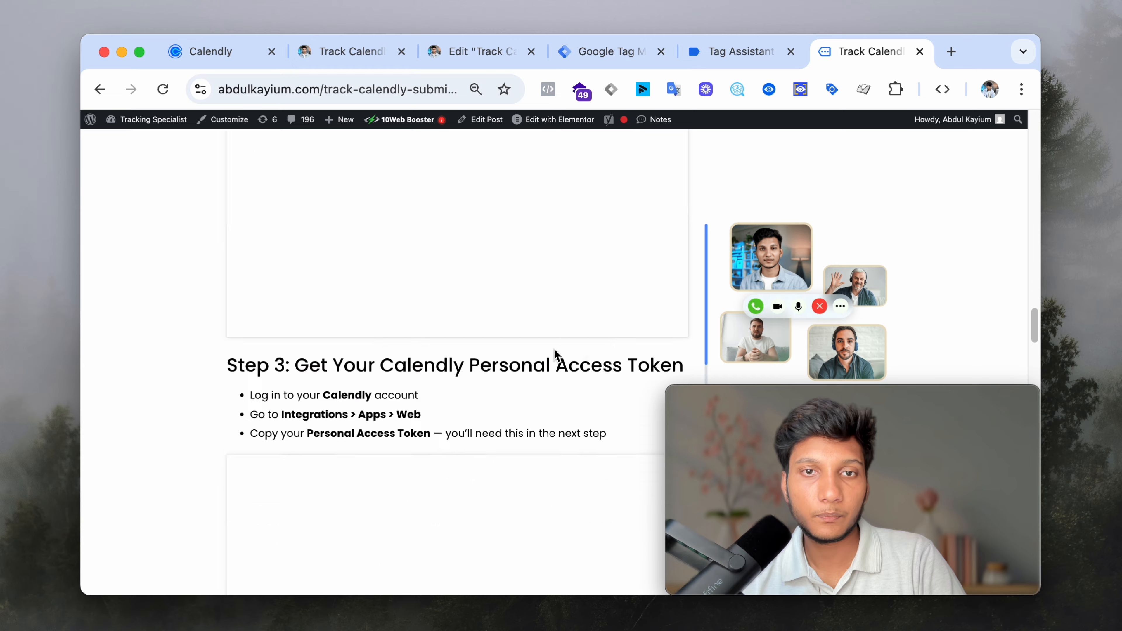
scroll(553, 345, "up", 20)
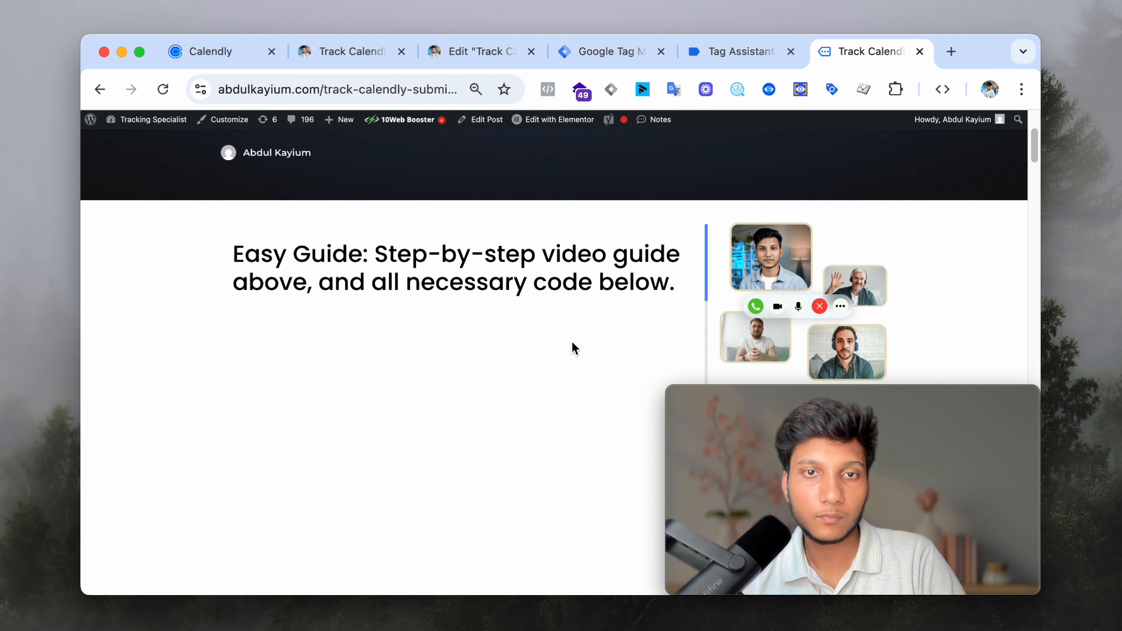
scroll(573, 350, "down", 5)
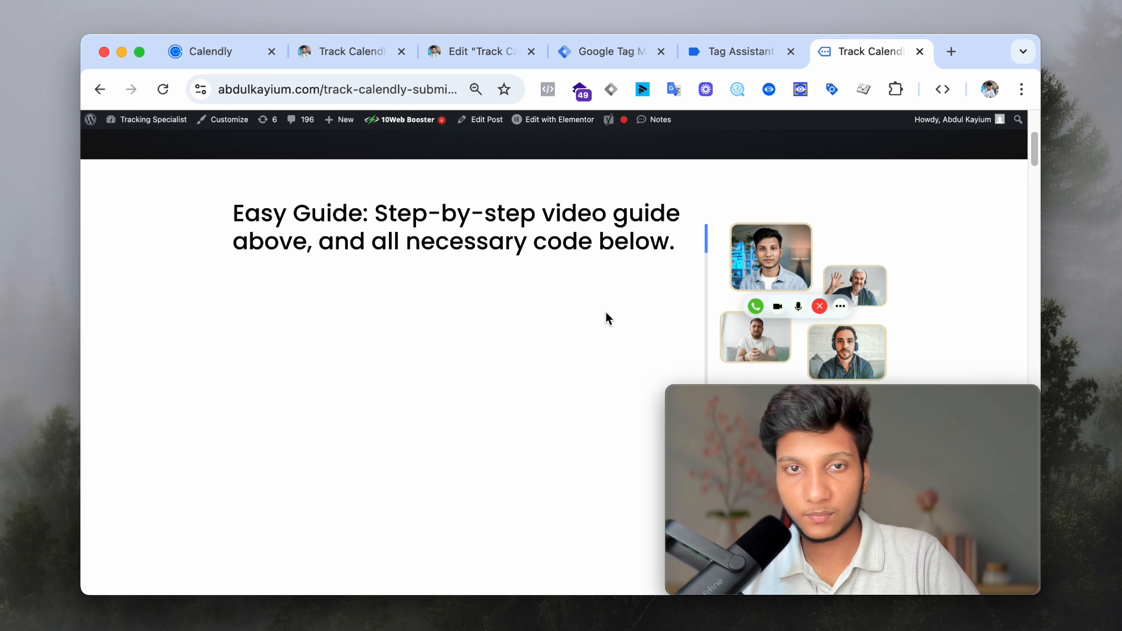
scroll(605, 319, "down", 4)
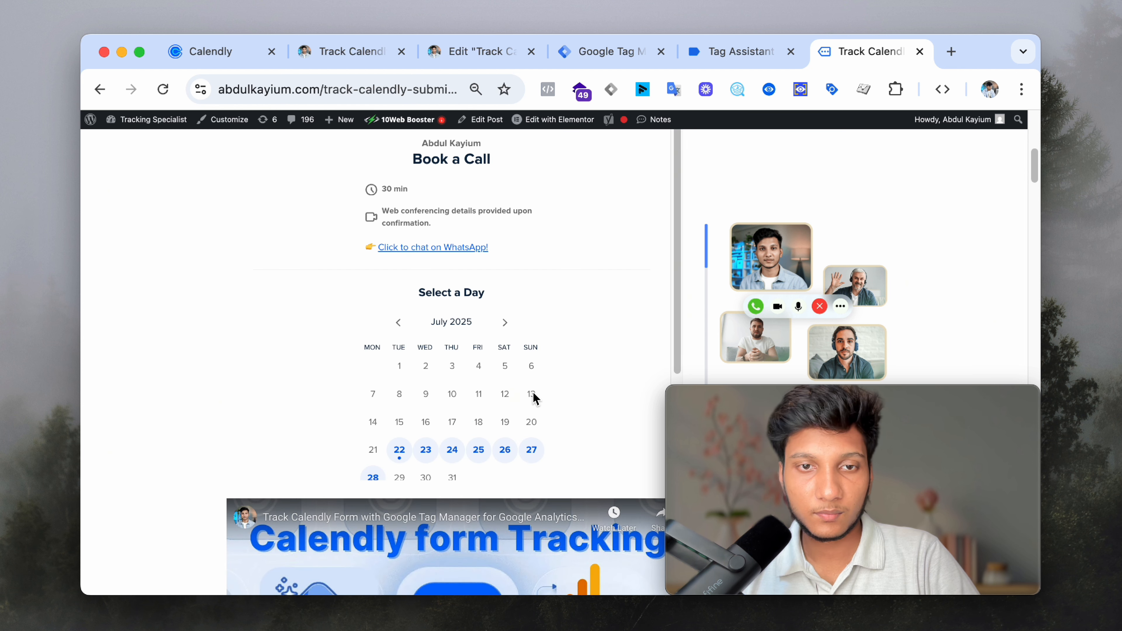
scroll(535, 397, "down", 3)
left_click(719, 53)
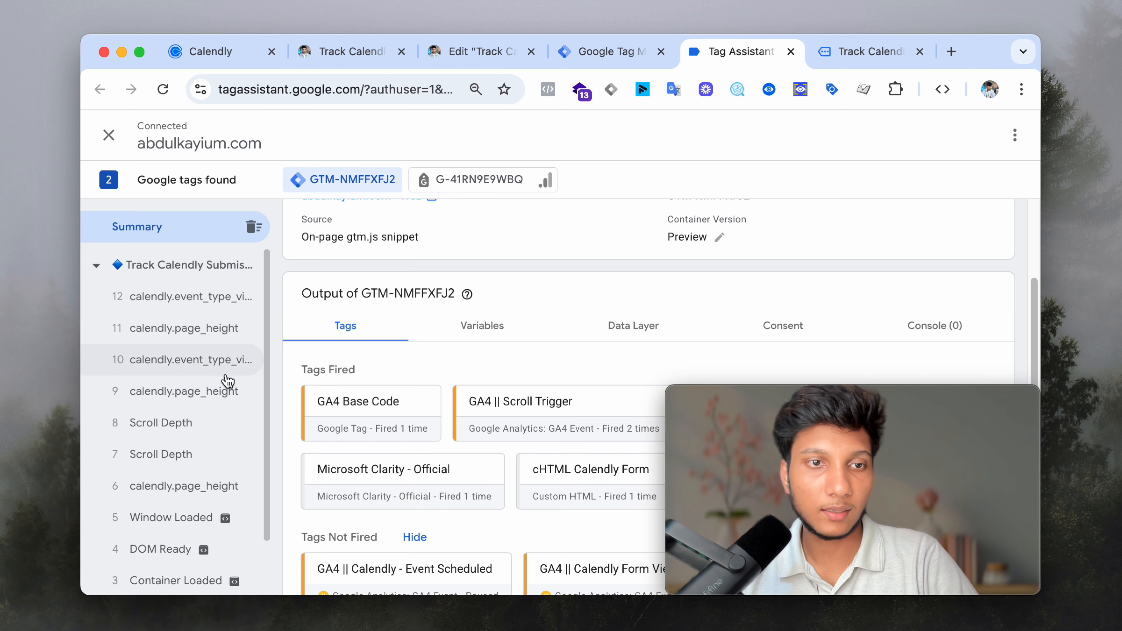
- Inspect events 9–12 (calendly.event_type_viewed and calendly.page_height) in Tag Assistant
left_click(251, 299)
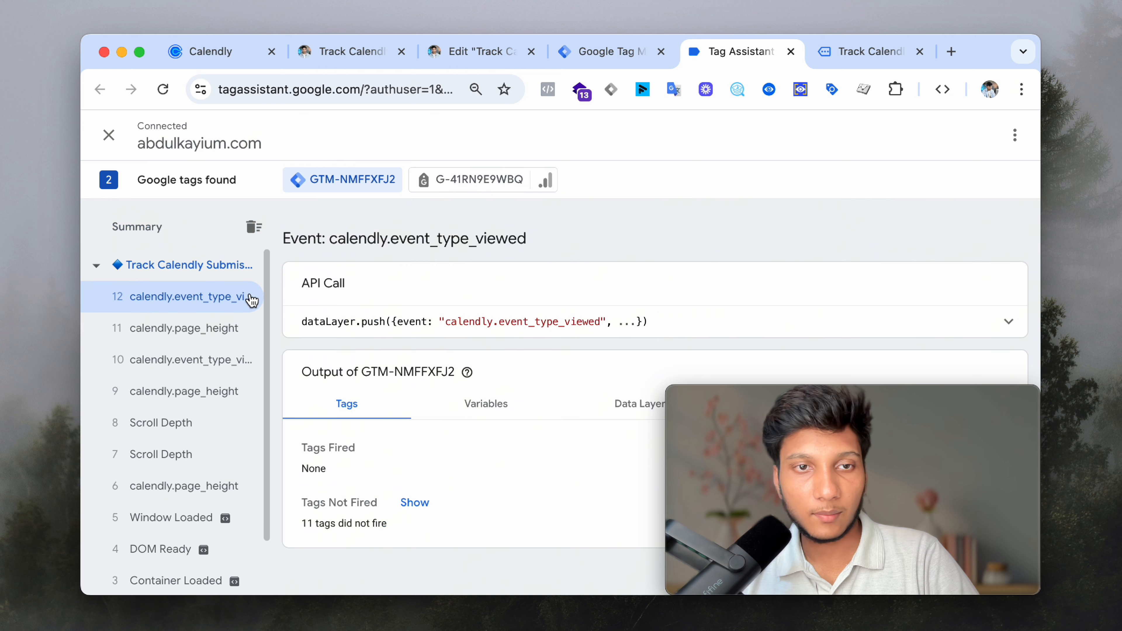
left_click(223, 328)
left_click(221, 359)
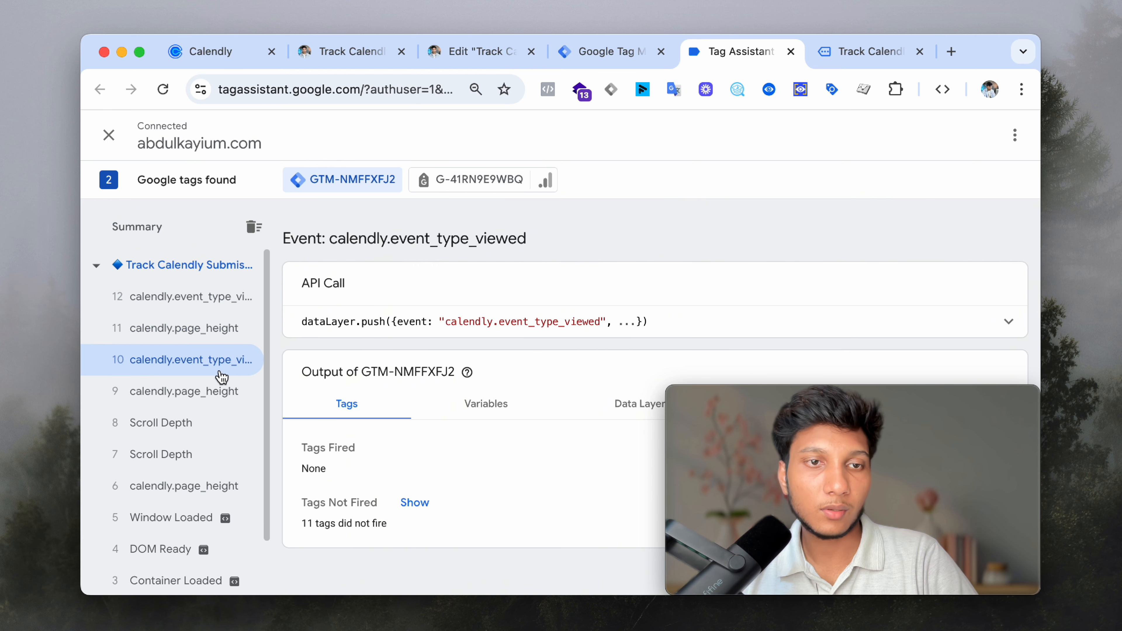
left_click(227, 389)
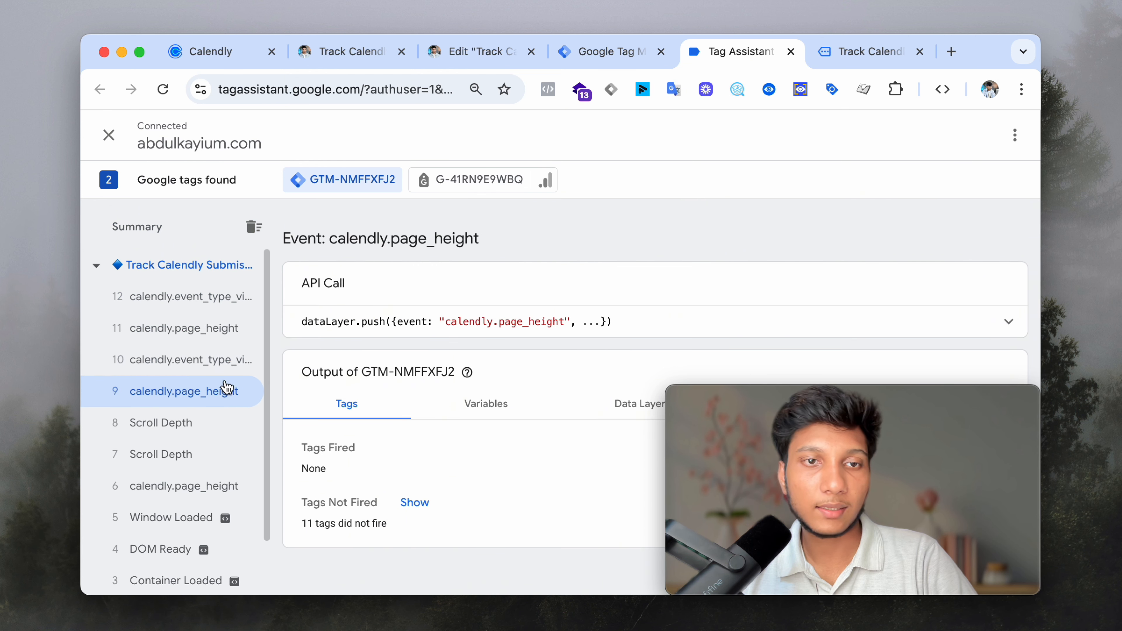
- Pick Friday, July 25 at 7:15pm and fill in the invitee's name, e-mail, phone and website
left_click(844, 57)
left_click(481, 308)
left_click(484, 308)
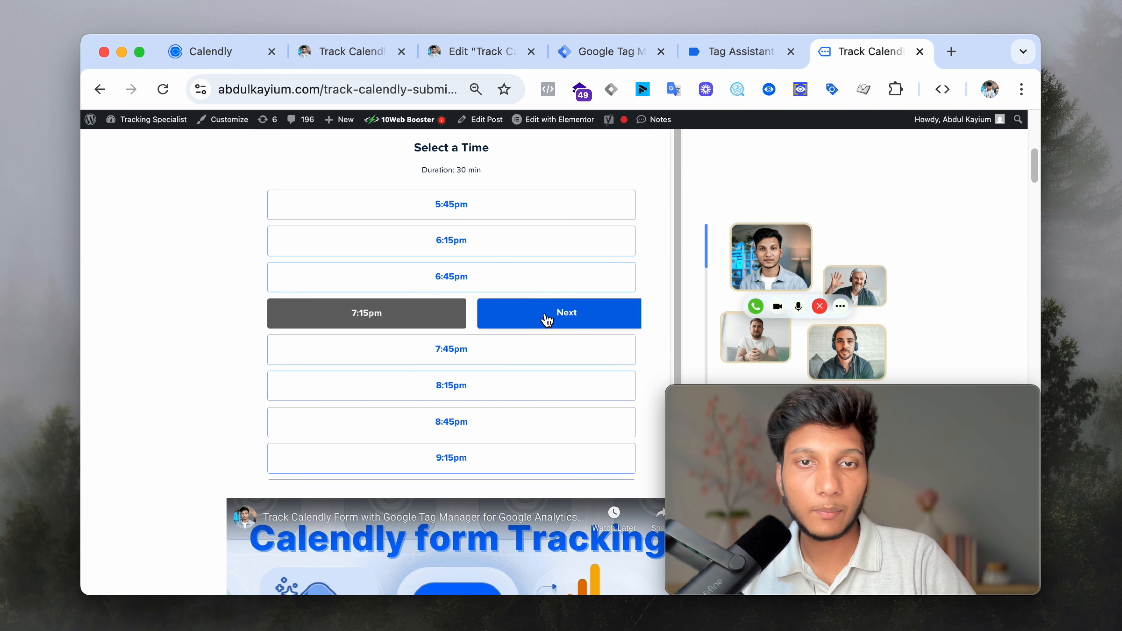
left_click(554, 313)
left_click(415, 360)
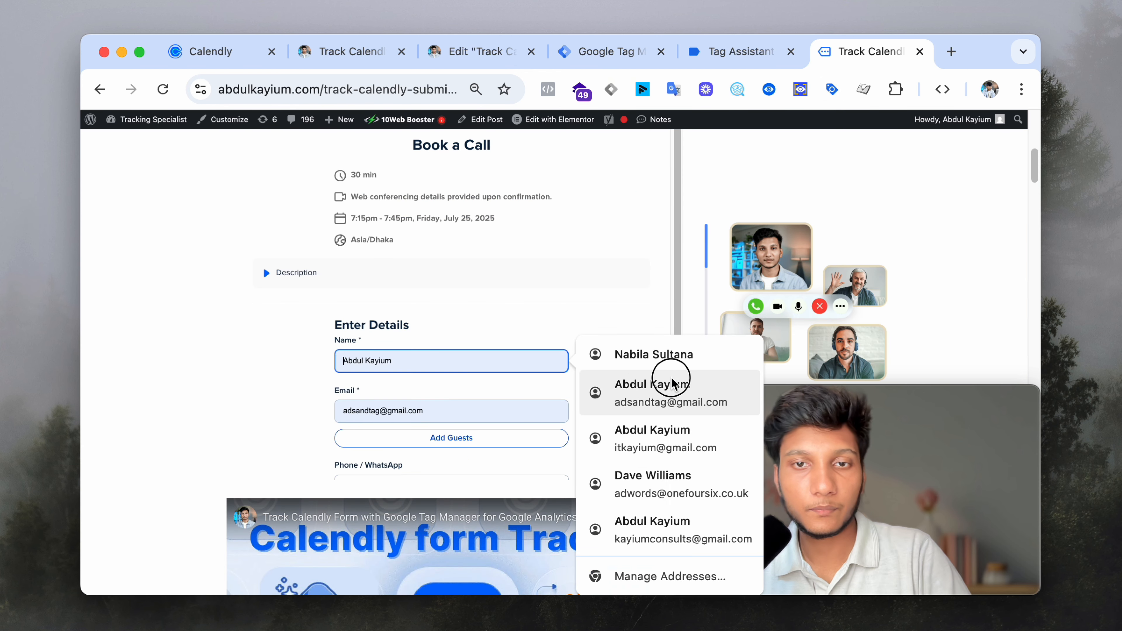
left_click(618, 391)
scroll(574, 383, "down", 4)
left_click(489, 329)
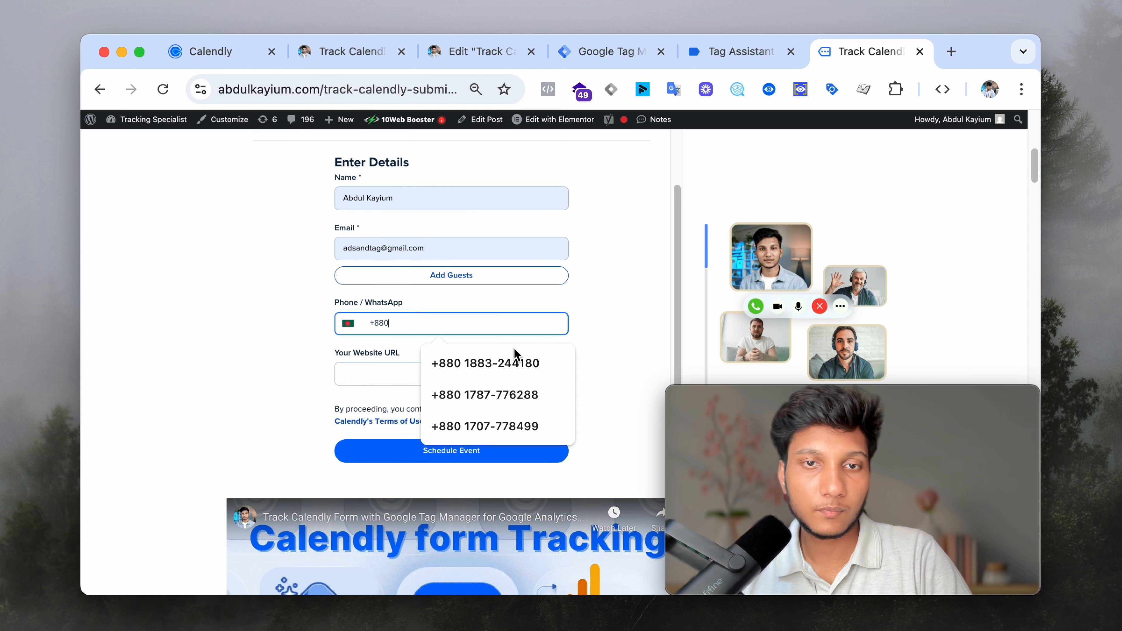
left_click(513, 359)
left_click(384, 380)
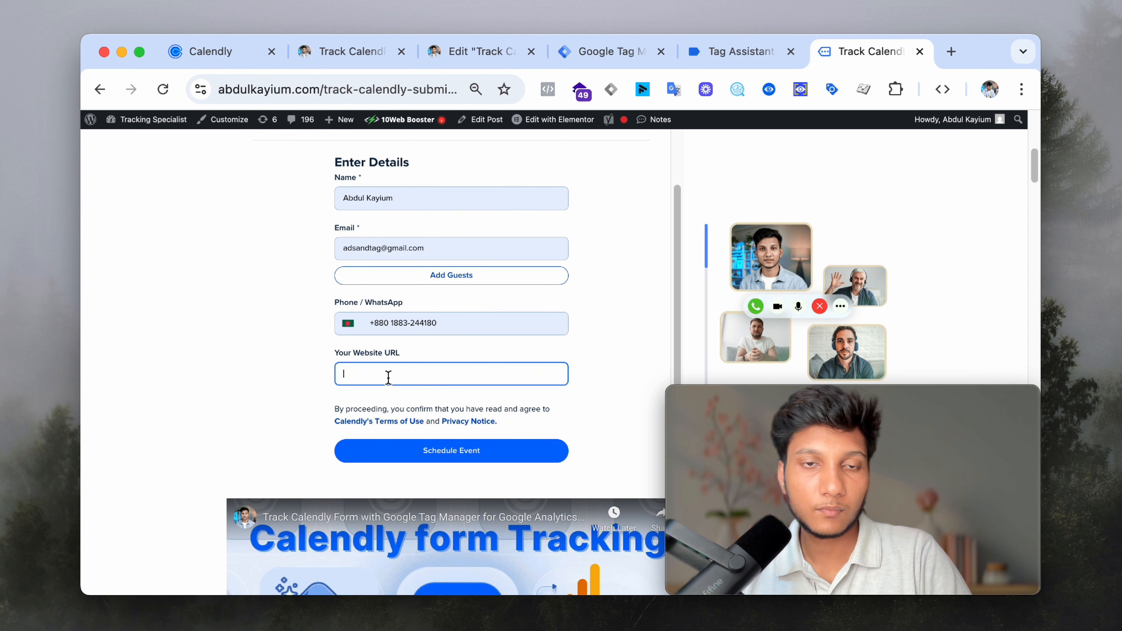
type("abdulkayium.com")
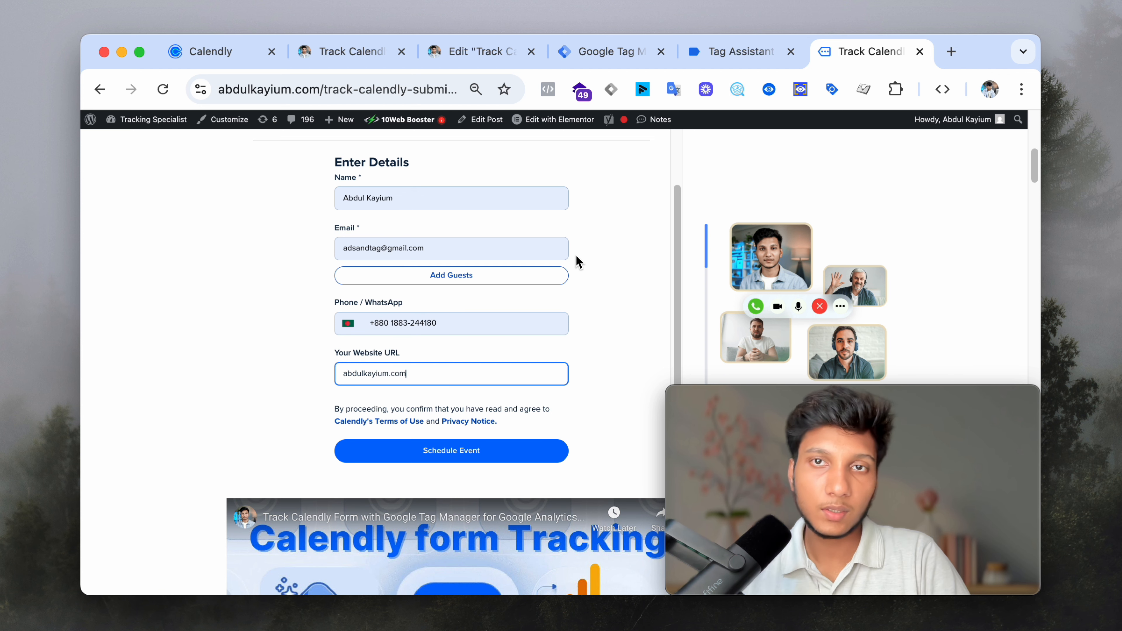
- Check calendly.date_and_time_selected, submit the booking, and inspect the resulting calendly.event_scheduled event
left_click(703, 53)
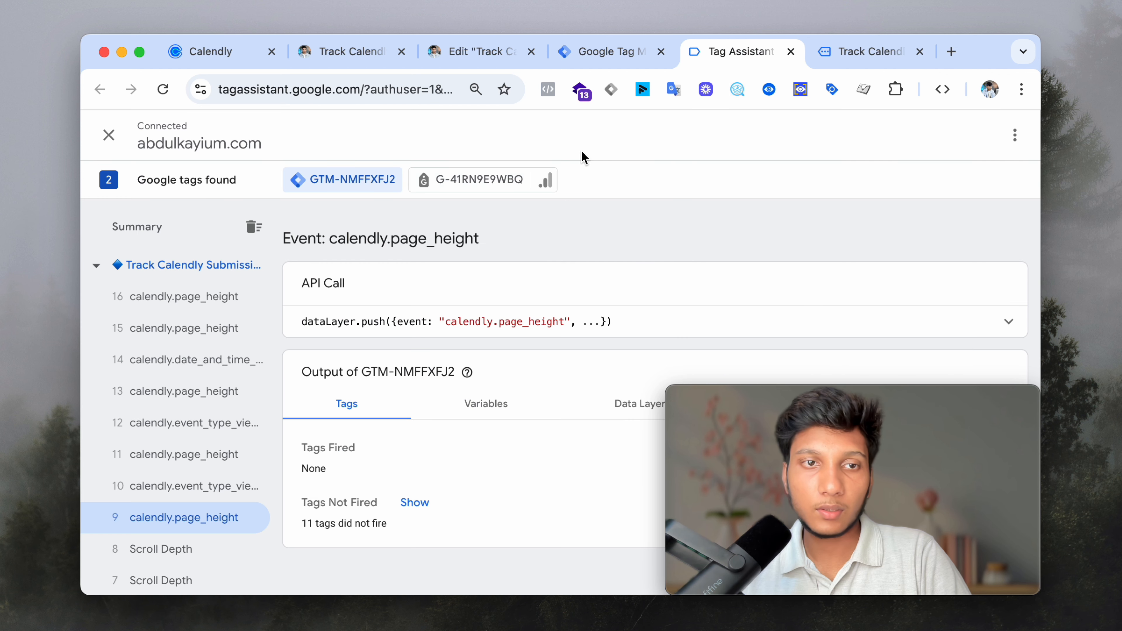
left_click(225, 366)
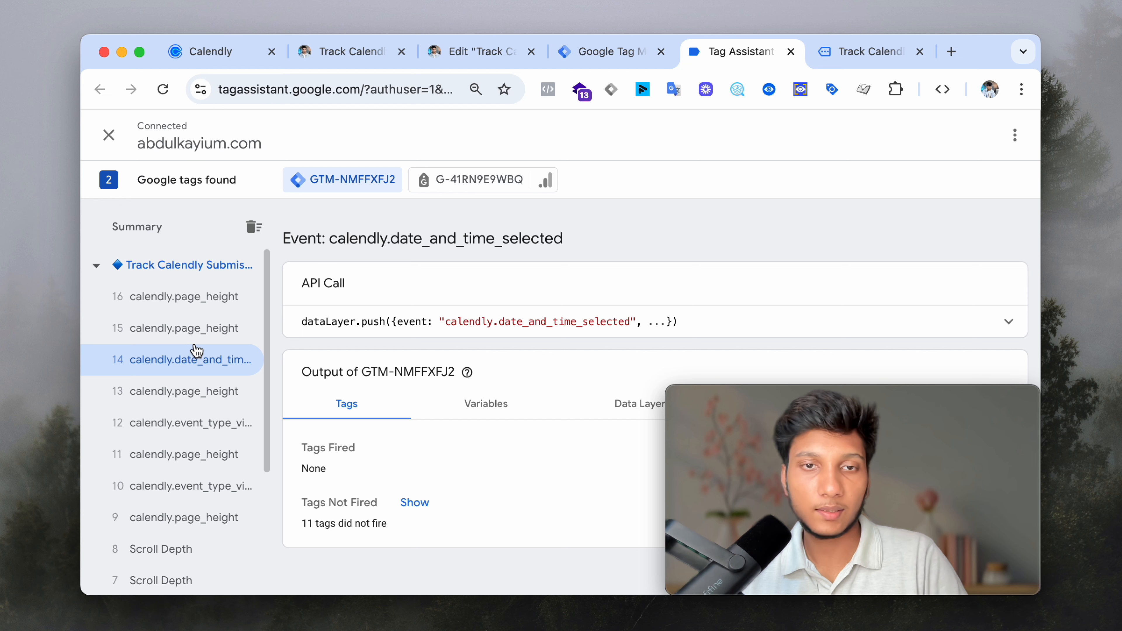
left_click(823, 67)
left_click(523, 458)
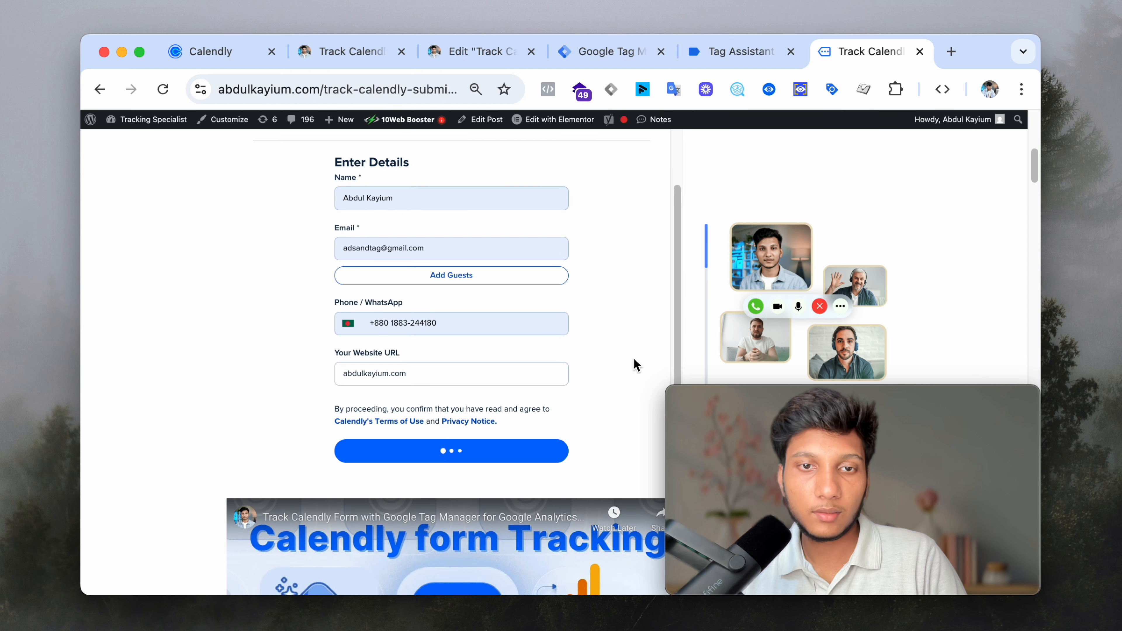
left_click(714, 62)
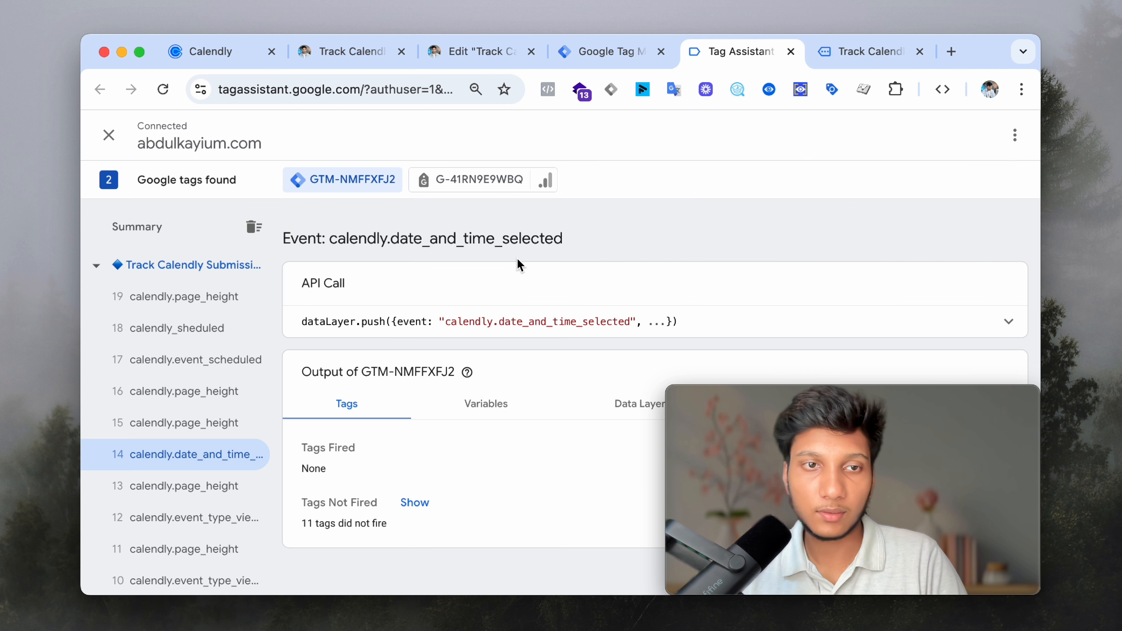
left_click(220, 370)
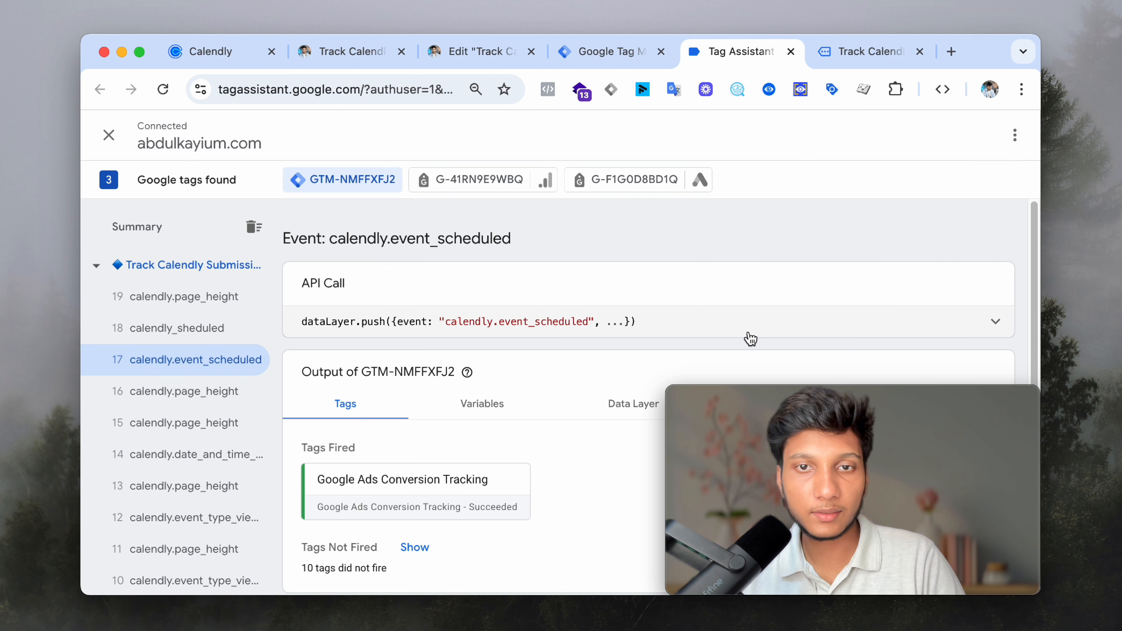
- Expand the calendly.event_scheduled dataLayer payload and highlight its invitee URI and event name
left_click(973, 332)
scroll(442, 369, "down", 1)
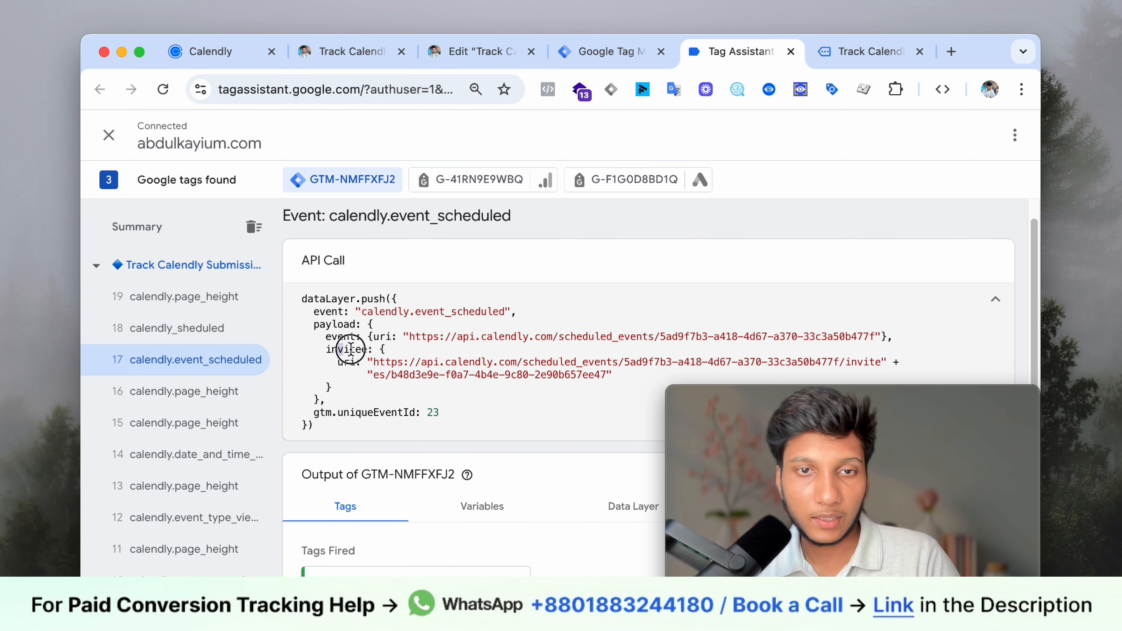
left_click_drag(350, 349, 392, 371)
left_click(391, 370)
scroll(404, 351, "down", 1)
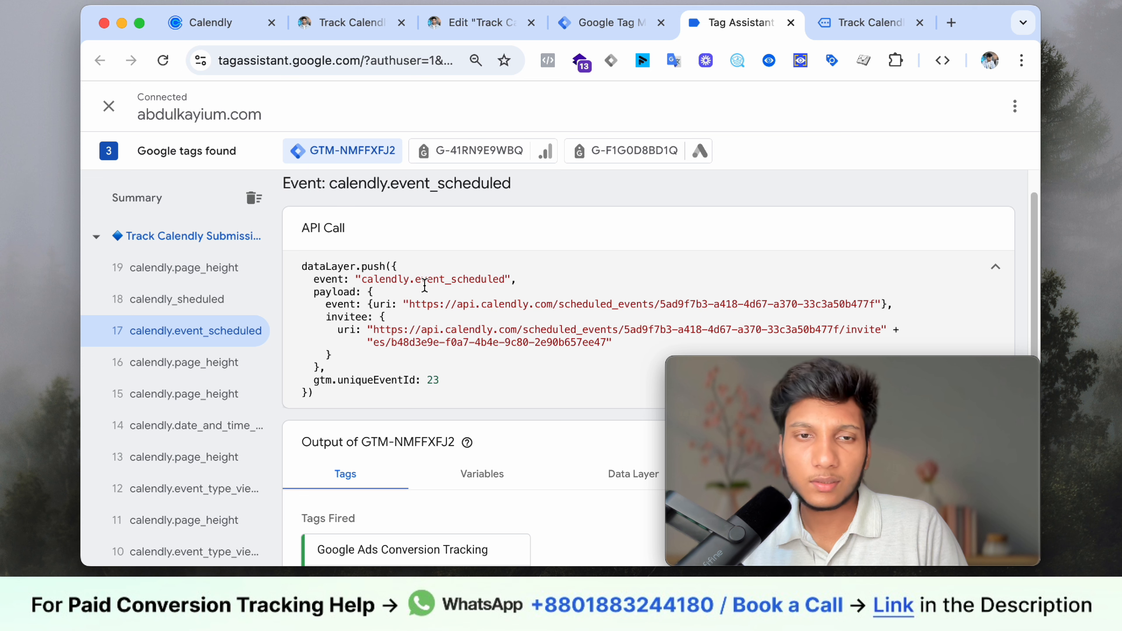
left_click_drag(361, 283, 506, 282)
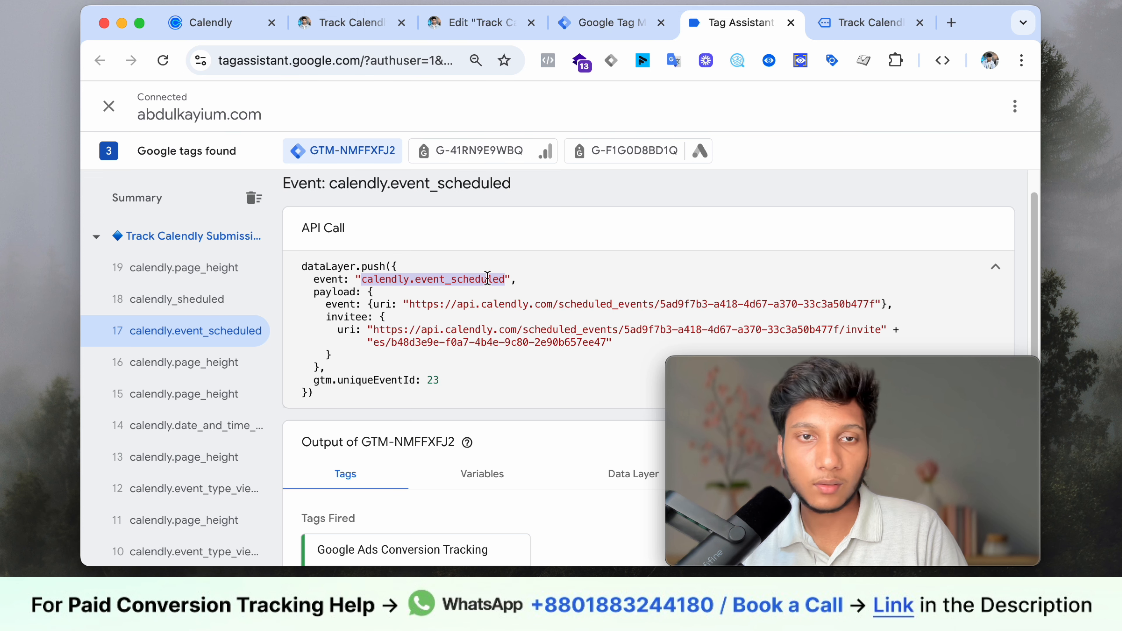
right_click(469, 269)
left_click(429, 312)
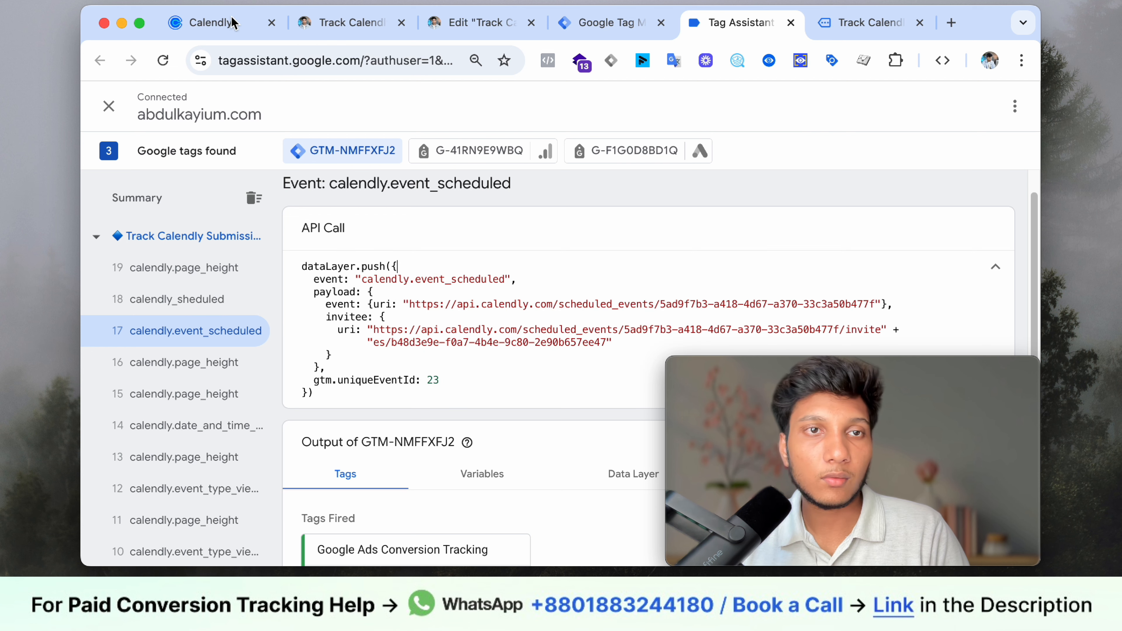
- Scroll the blog guide to Step 2 and highlight the api_uri variable name
left_click(317, 26)
scroll(418, 249, "down", 8)
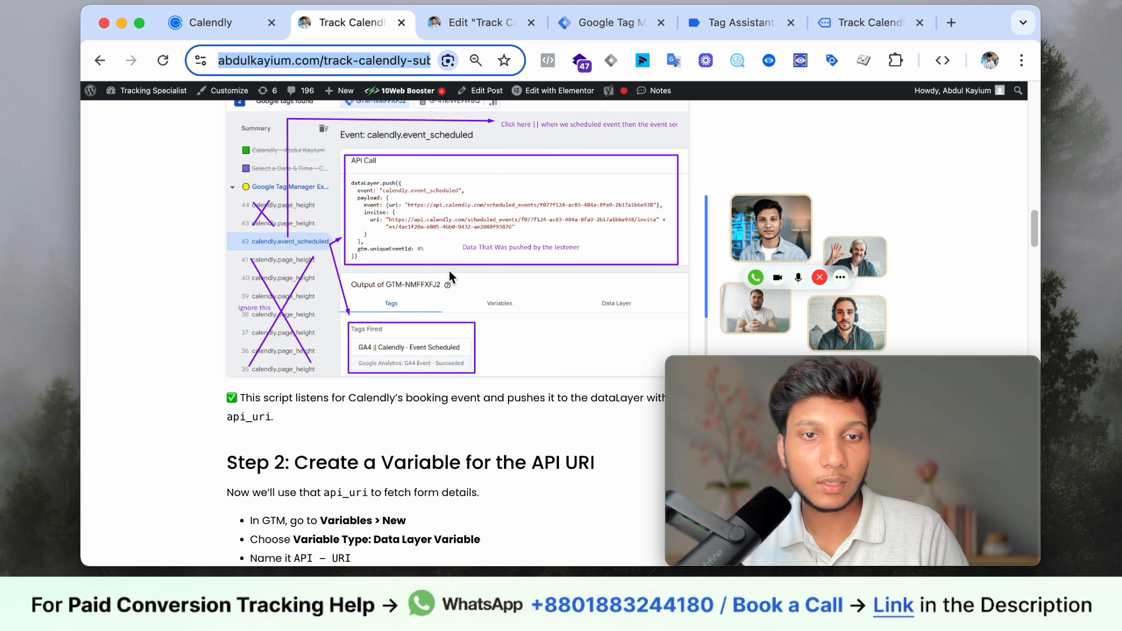
scroll(445, 291, "down", 1)
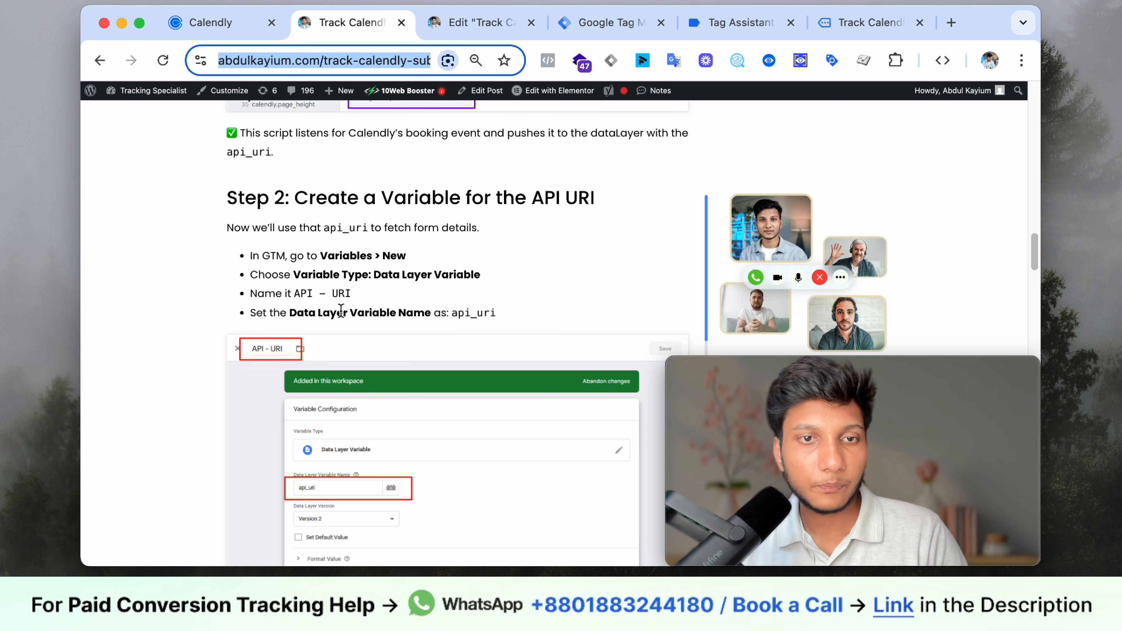
left_click_drag(449, 311, 496, 313)
- Create a new user-defined variable of type Data Layer Variable
left_click(607, 22)
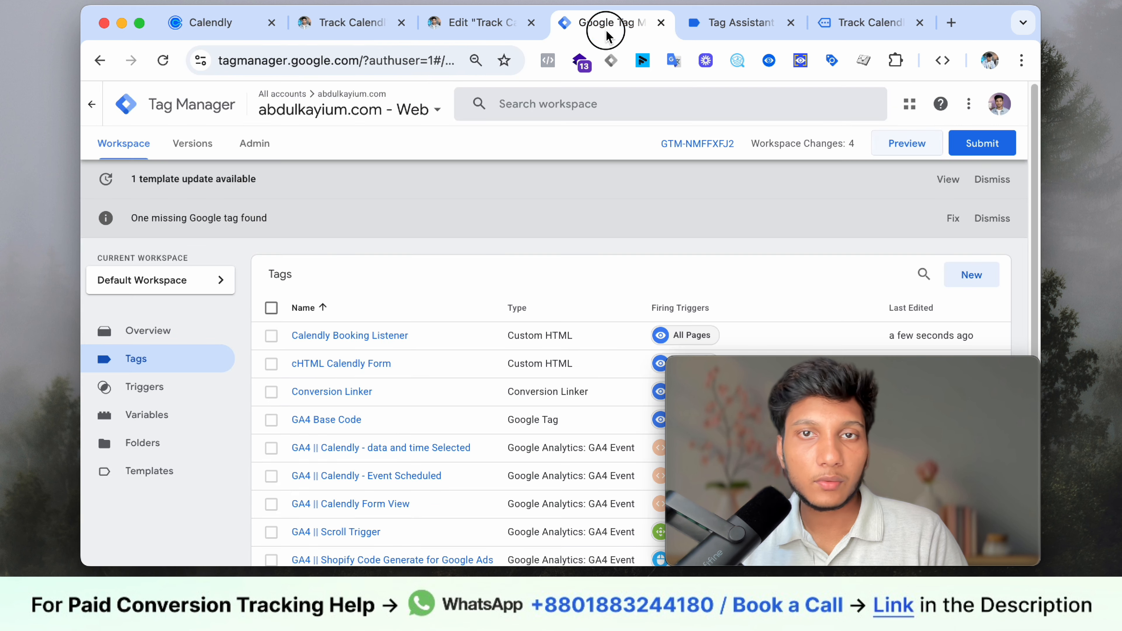
scroll(592, 256, "down", 3)
left_click(166, 294)
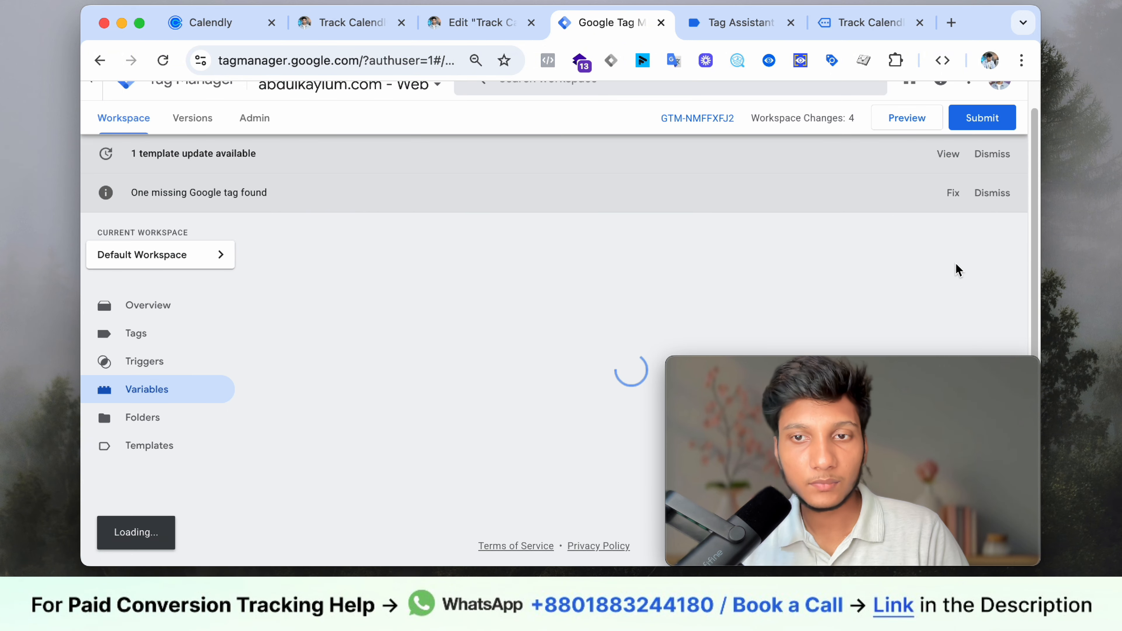
scroll(954, 269, "down", 2)
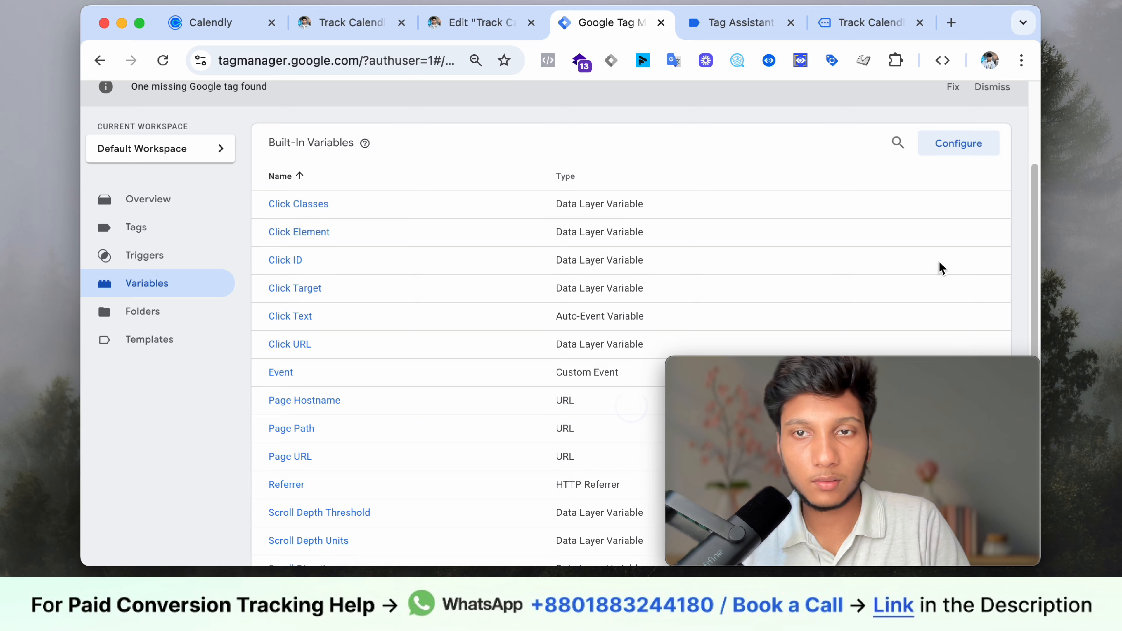
scroll(927, 256, "down", 3)
left_click_drag(872, 408, 540, 173)
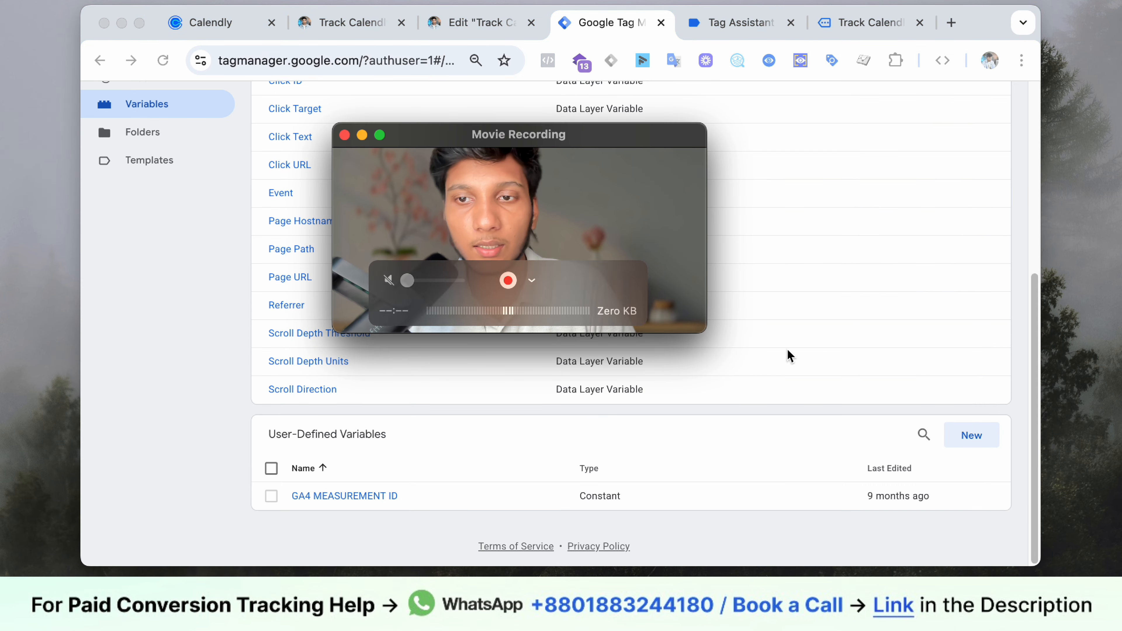
left_click(963, 435)
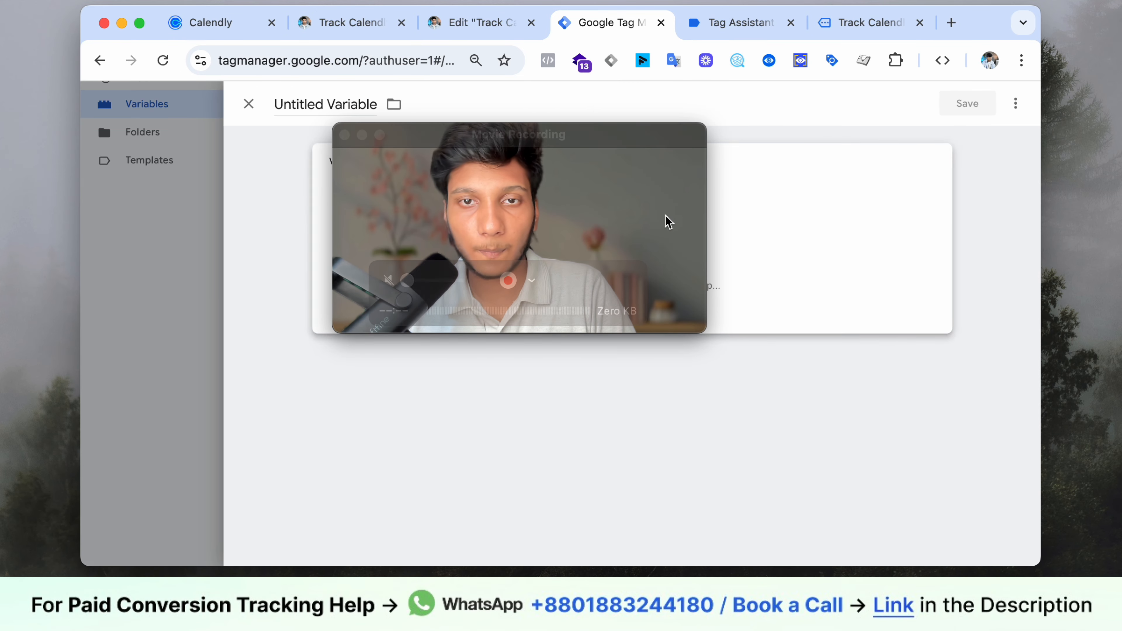
left_click_drag(614, 201, 381, 303)
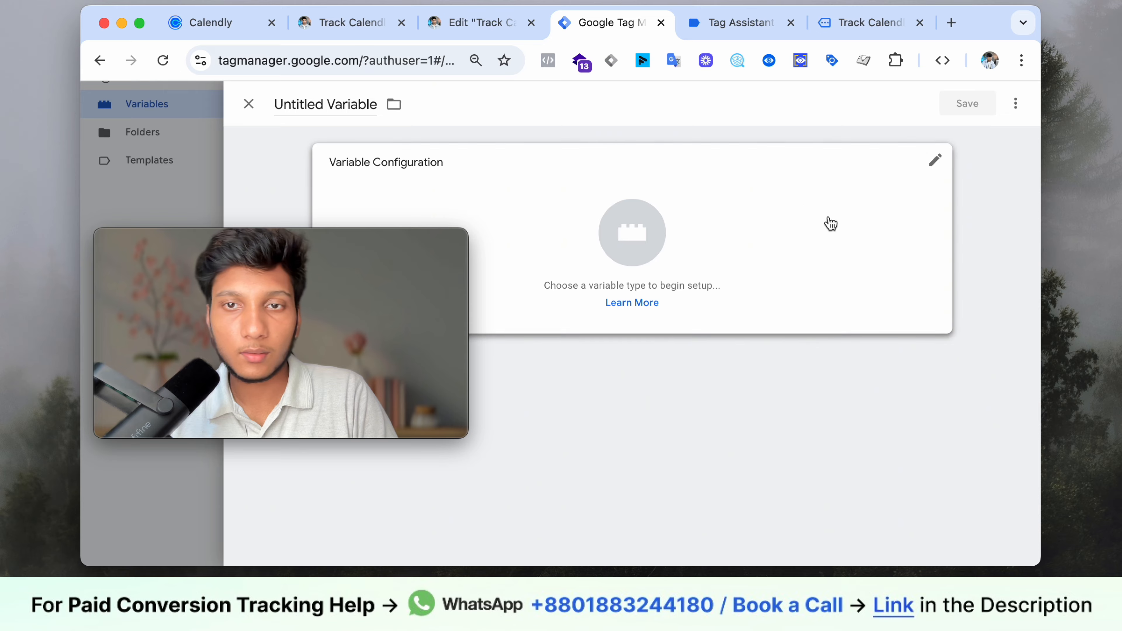
left_click(835, 227)
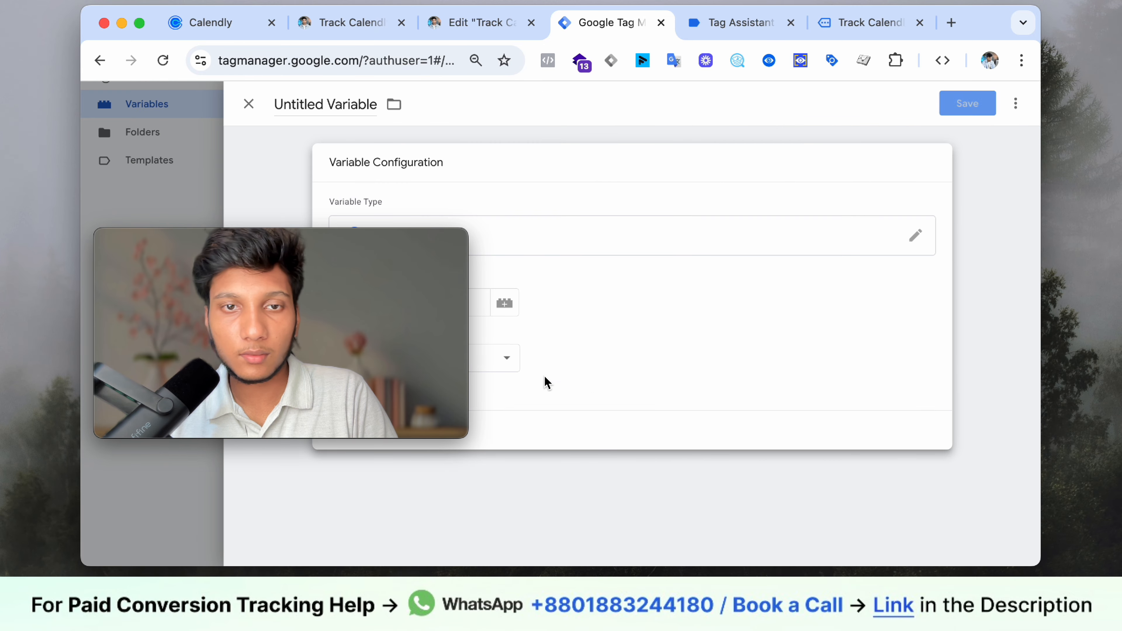
left_click_drag(430, 331, 965, 425)
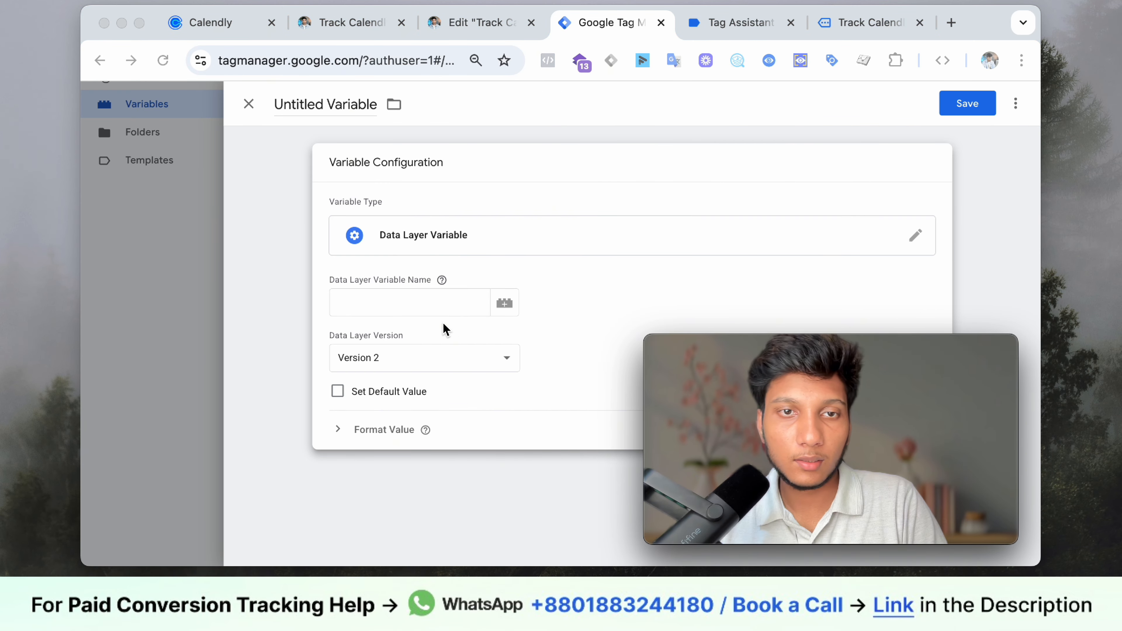
left_click(435, 304)
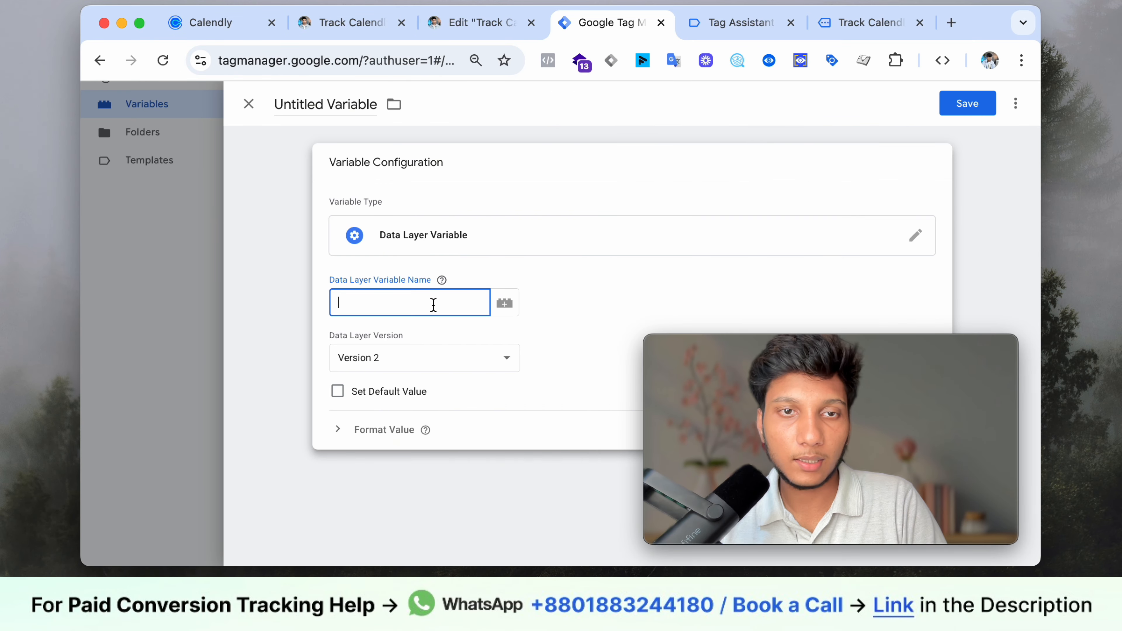
- Copy api_uri from the guide into the Data Layer Variable Name field
left_click(742, 23)
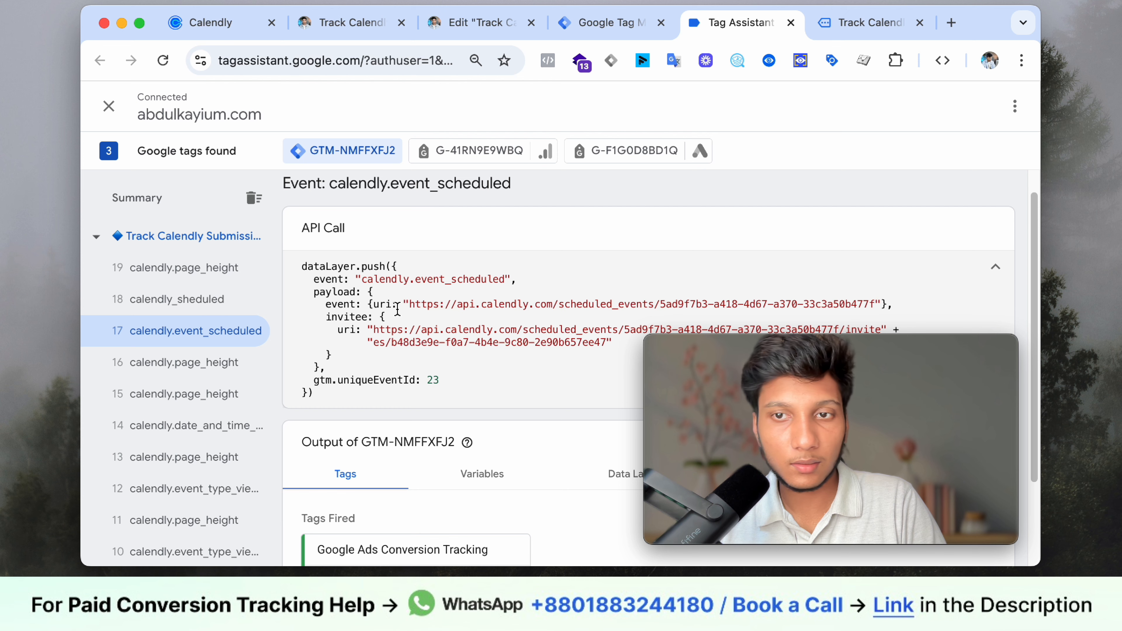
scroll(510, 306, "down", 1)
scroll(509, 306, "up", 1)
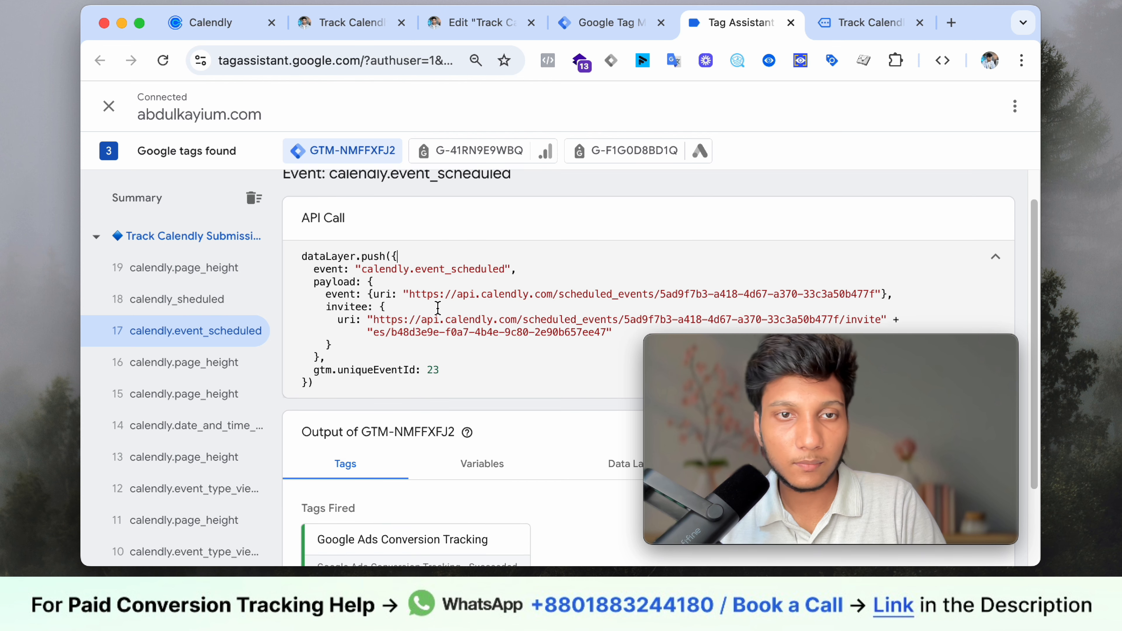
left_click(338, 20)
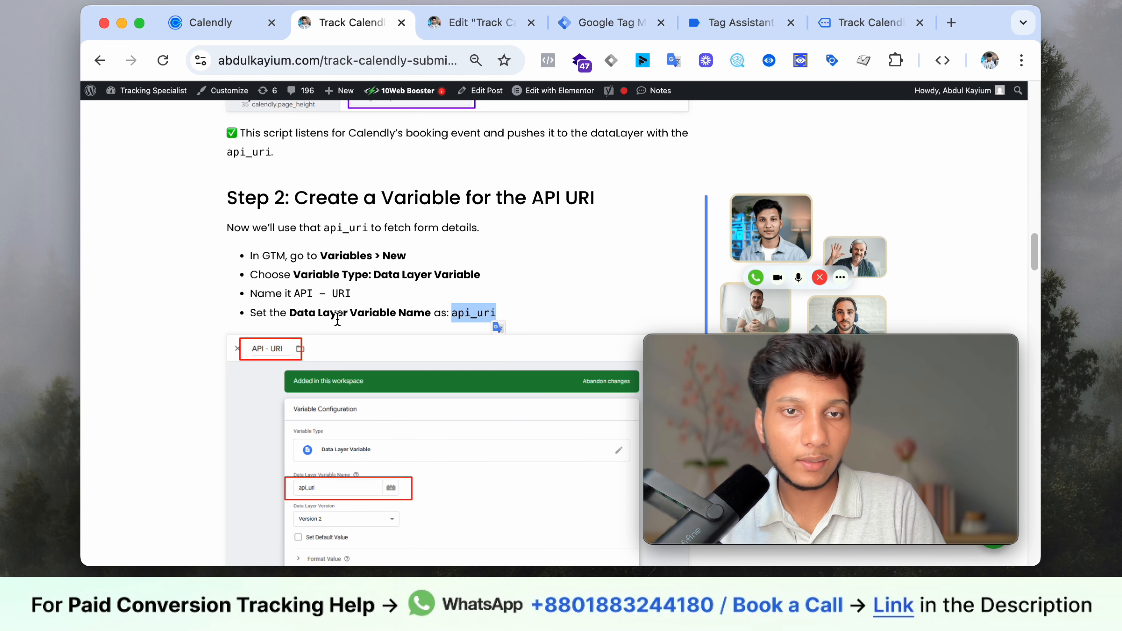
left_click(456, 313)
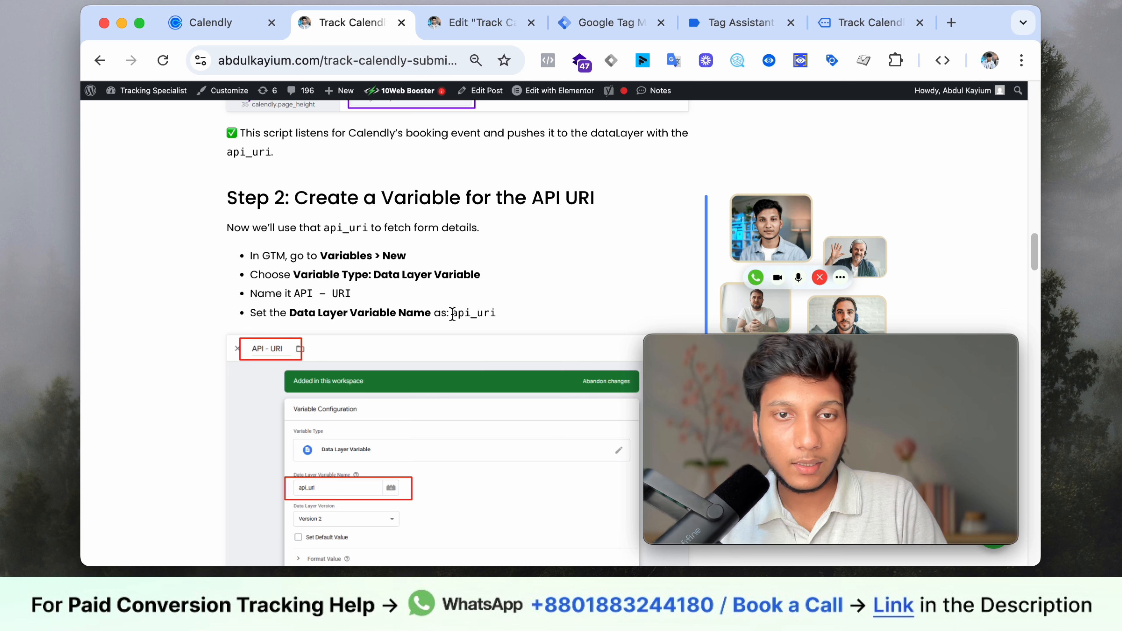
scroll(452, 314, "down", 3)
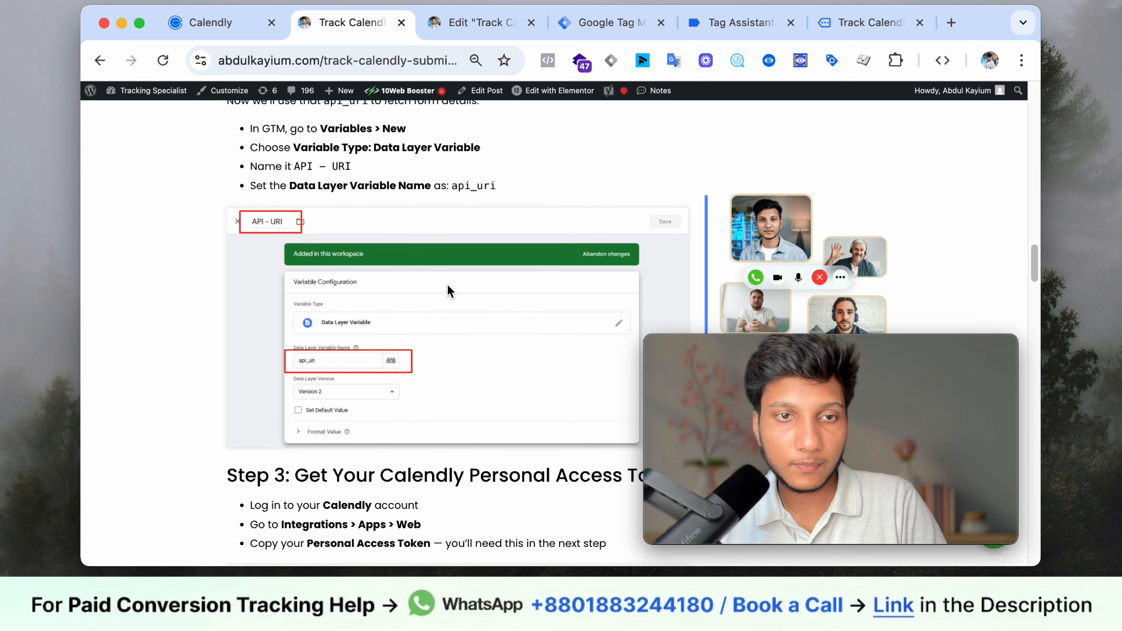
left_click_drag(452, 200, 513, 207)
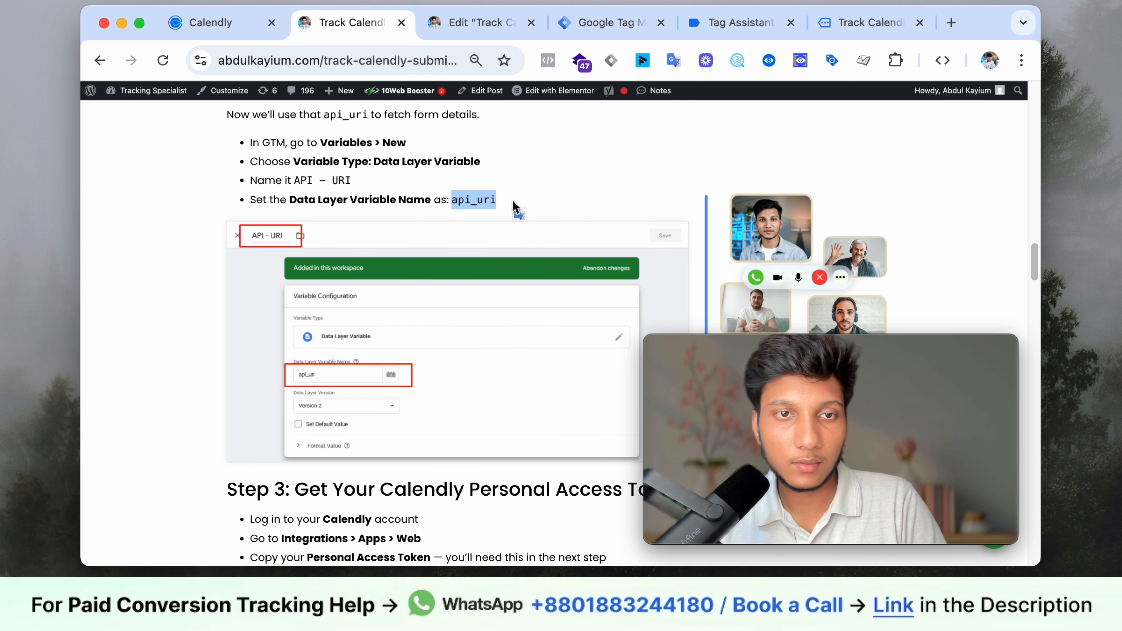
right_click(490, 203)
left_click(522, 241)
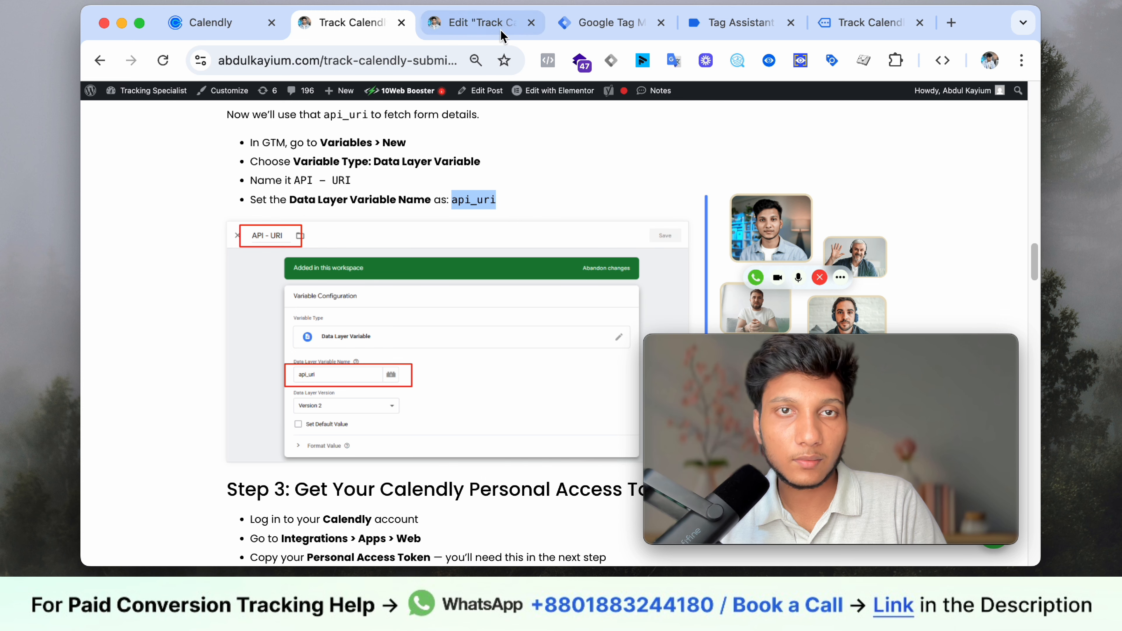
left_click(588, 23)
right_click(433, 301)
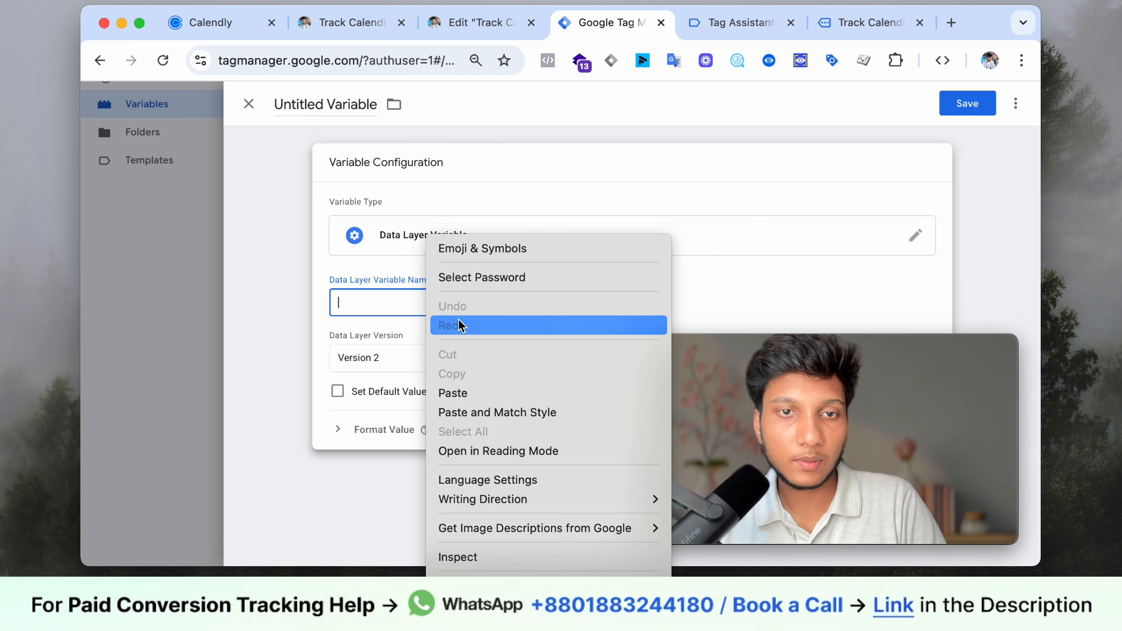
left_click(446, 391)
- Cross-check the guide against the calendly.event_scheduled details in Tag Assistant
left_click(335, 21)
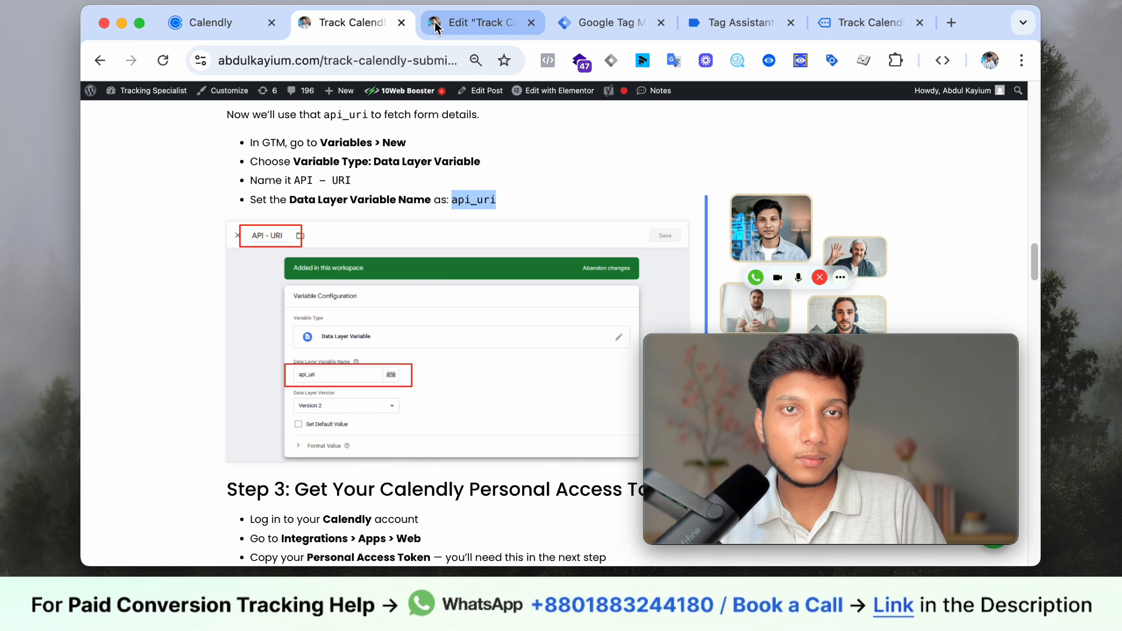
scroll(479, 243, "down", 5)
scroll(483, 241, "down", 10)
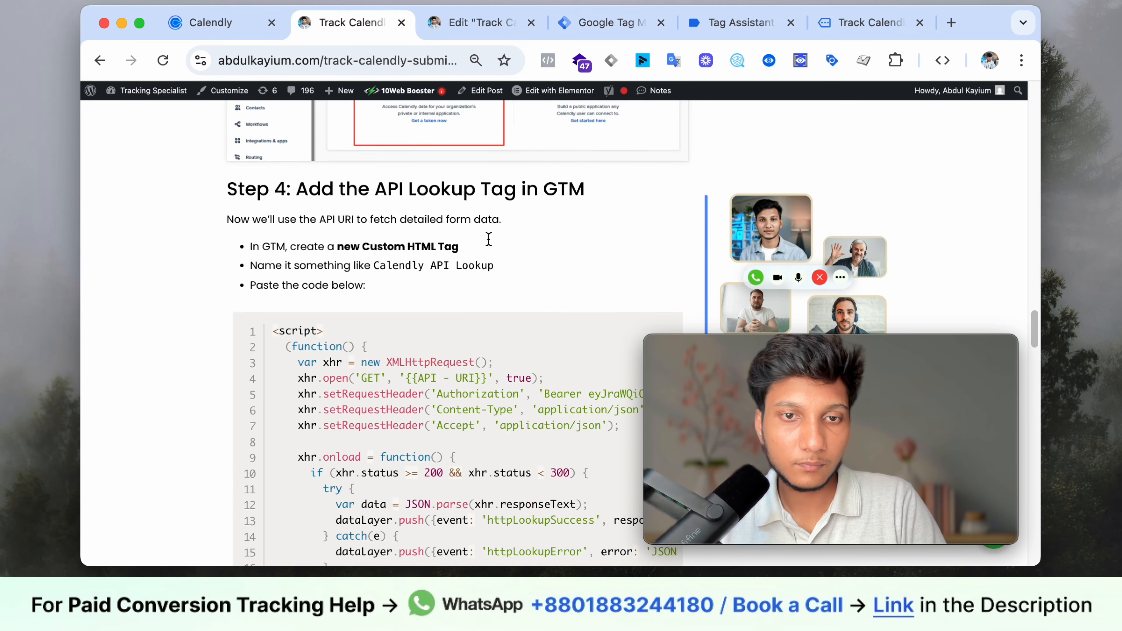
scroll(489, 239, "up", 15)
scroll(490, 240, "down", 2)
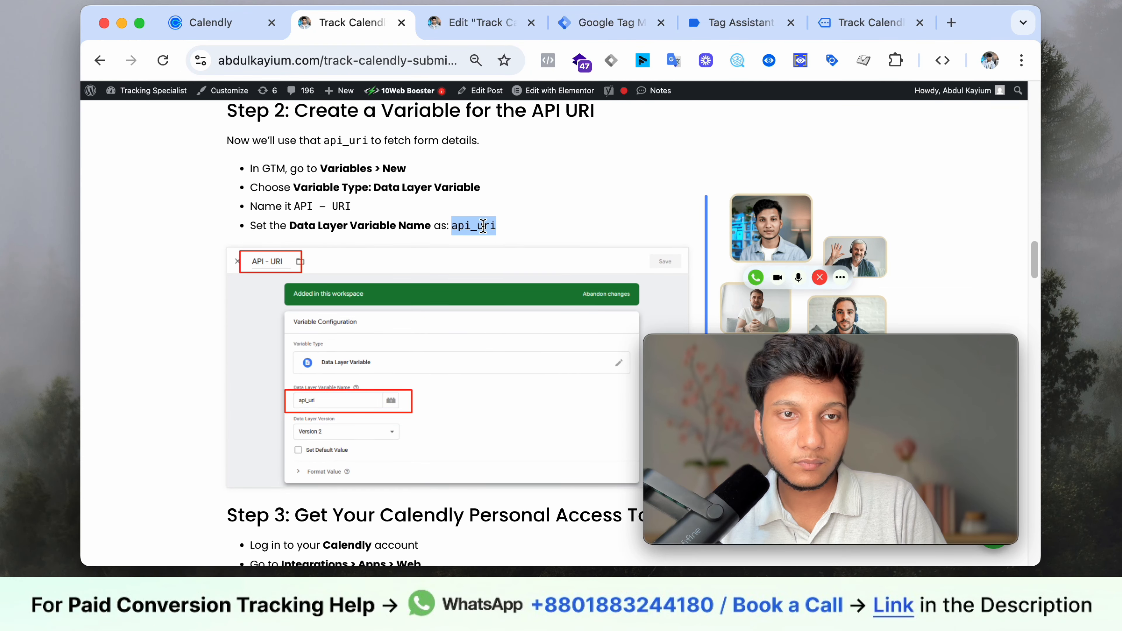
left_click(738, 22)
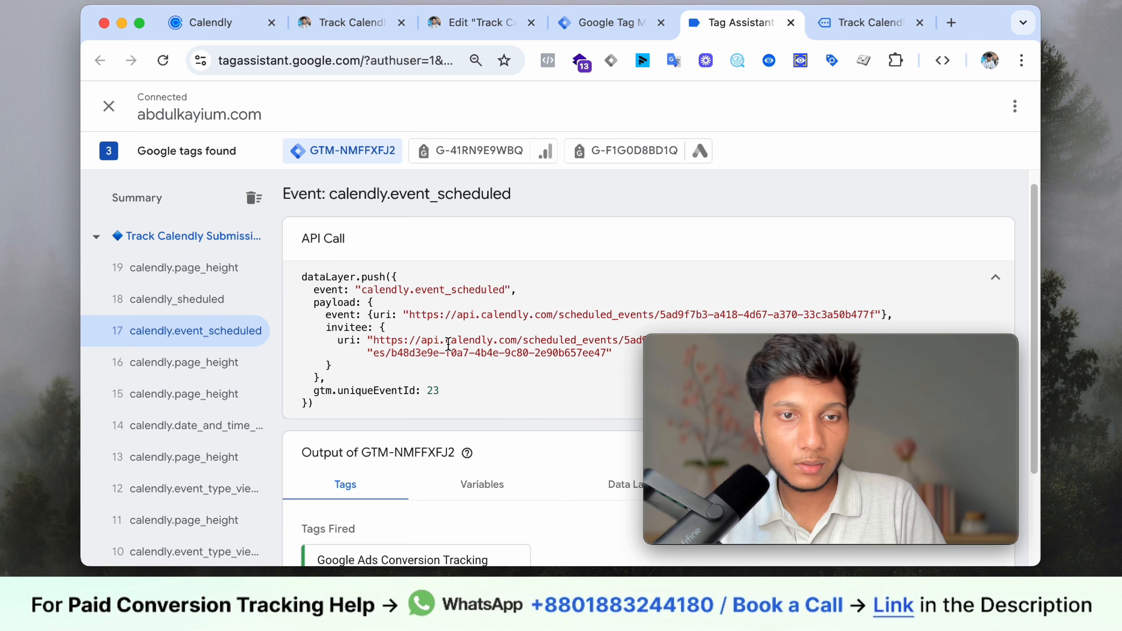
scroll(463, 335, "down", 1)
scroll(440, 334, "down", 1)
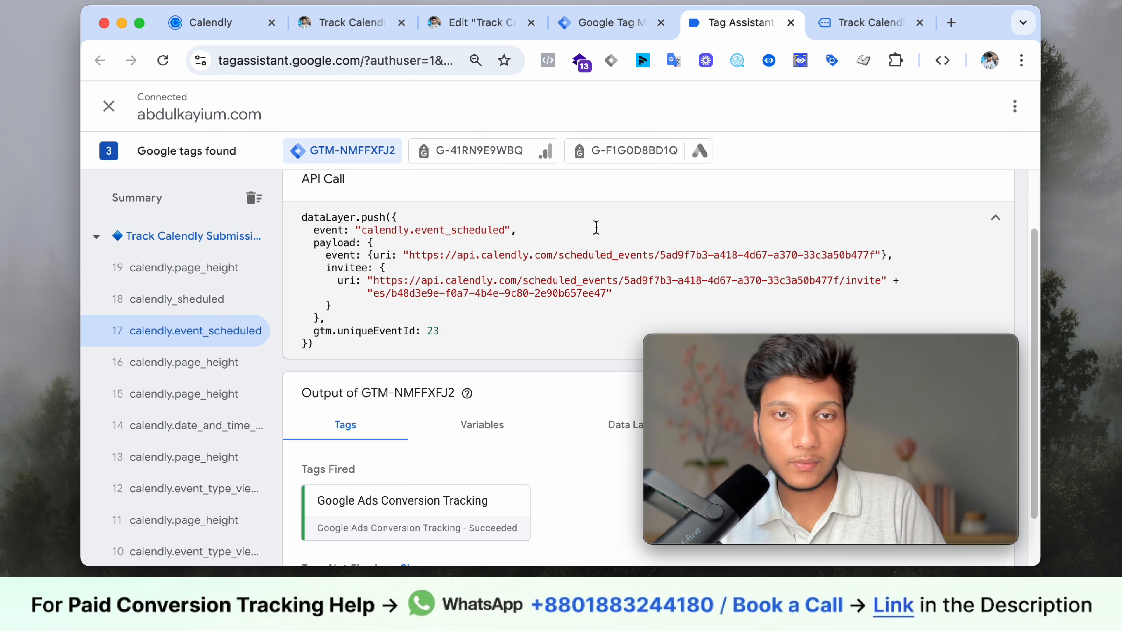
scroll(596, 227, "up", 2)
left_click(606, 35)
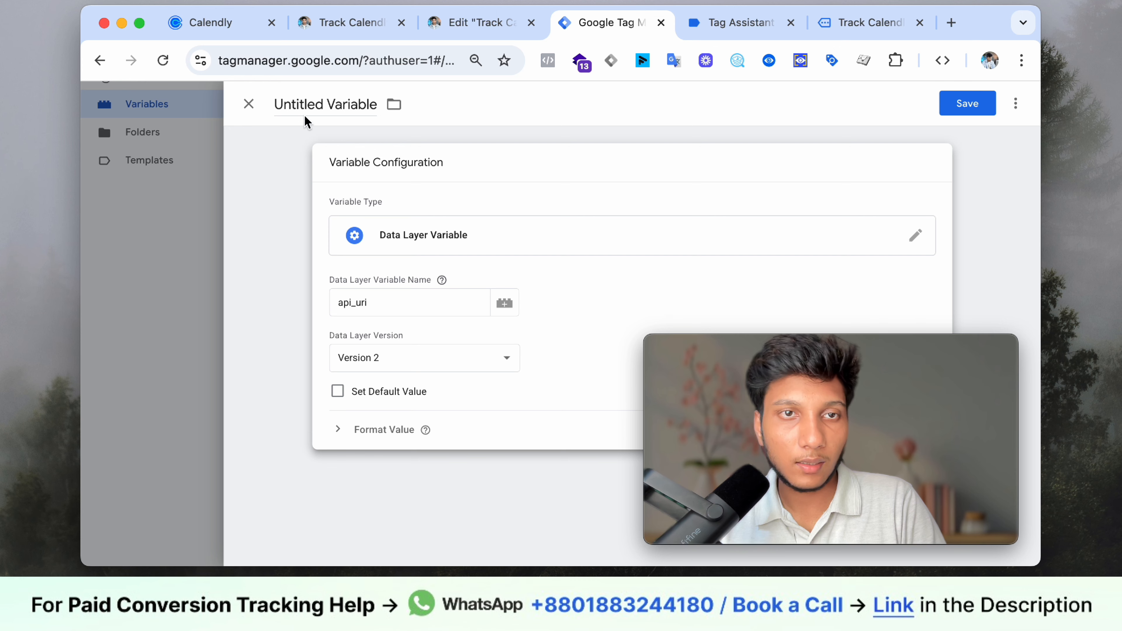
- Name the variable 'API - URI', copied from the guide, and save it
left_click(477, 22)
left_click(352, 22)
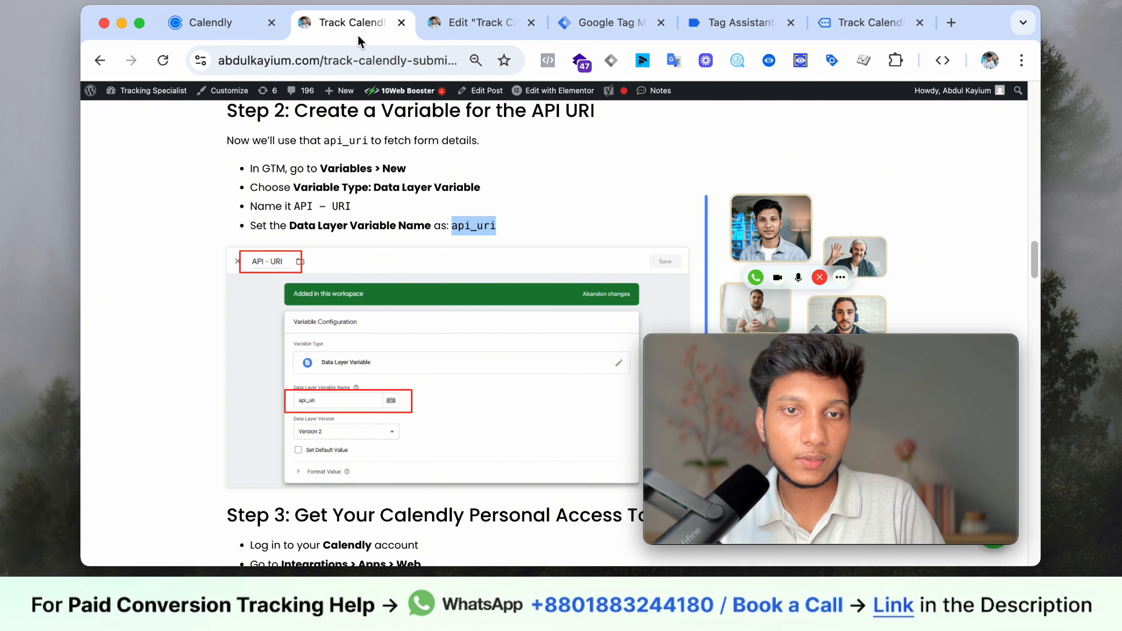
left_click(447, 229)
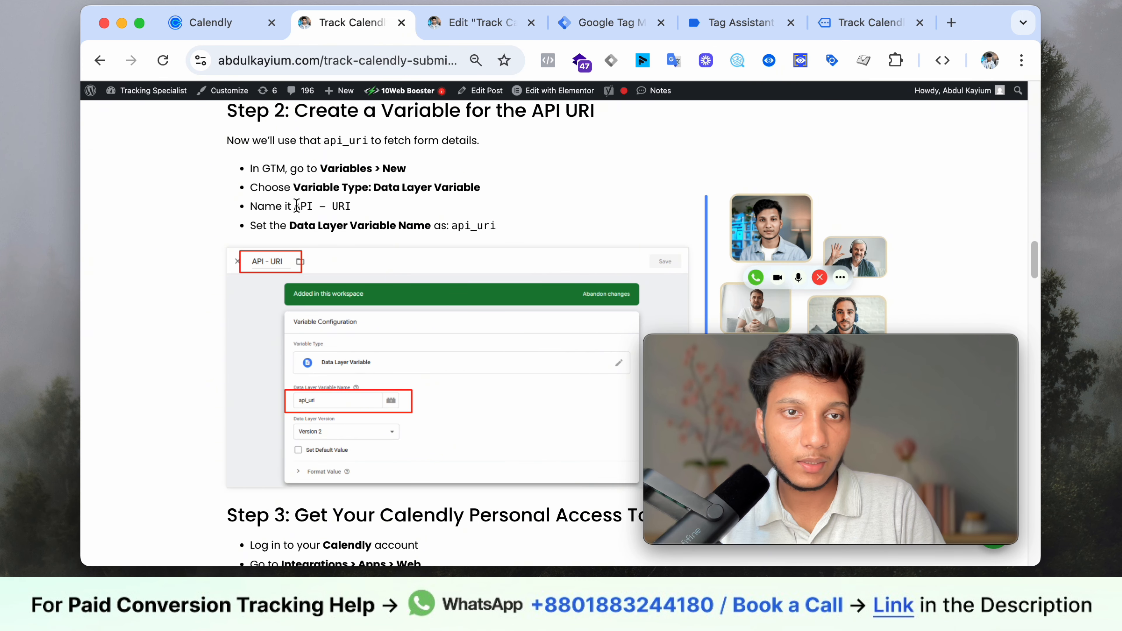
left_click_drag(325, 204, 350, 206)
right_click(346, 206)
left_click(369, 241)
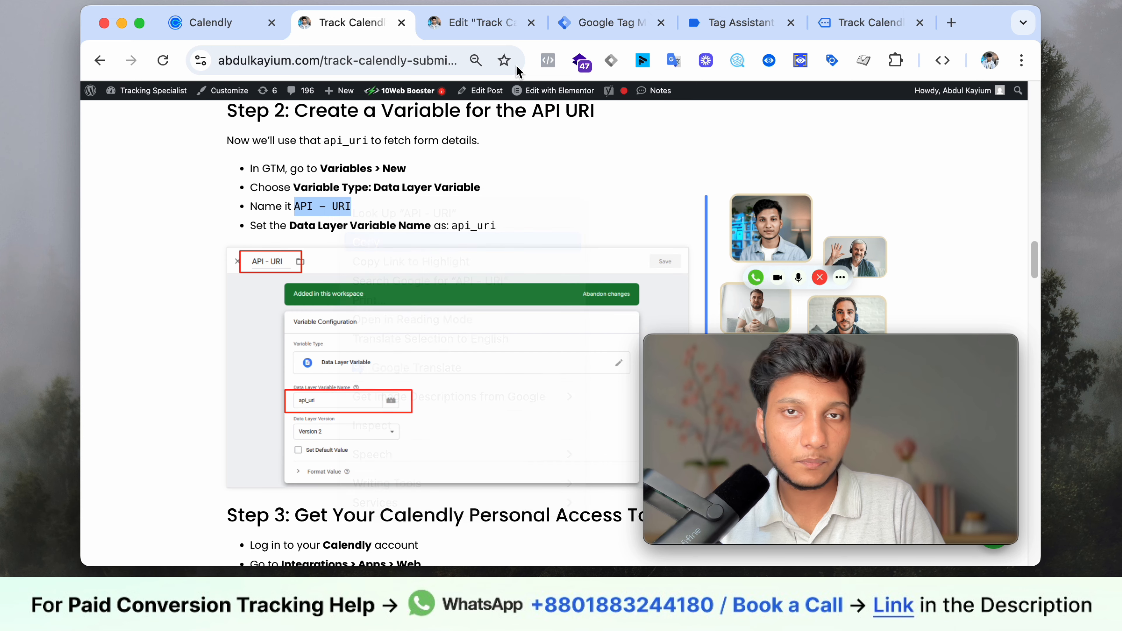
left_click(587, 27)
left_click(351, 105)
key("ctrl+a")
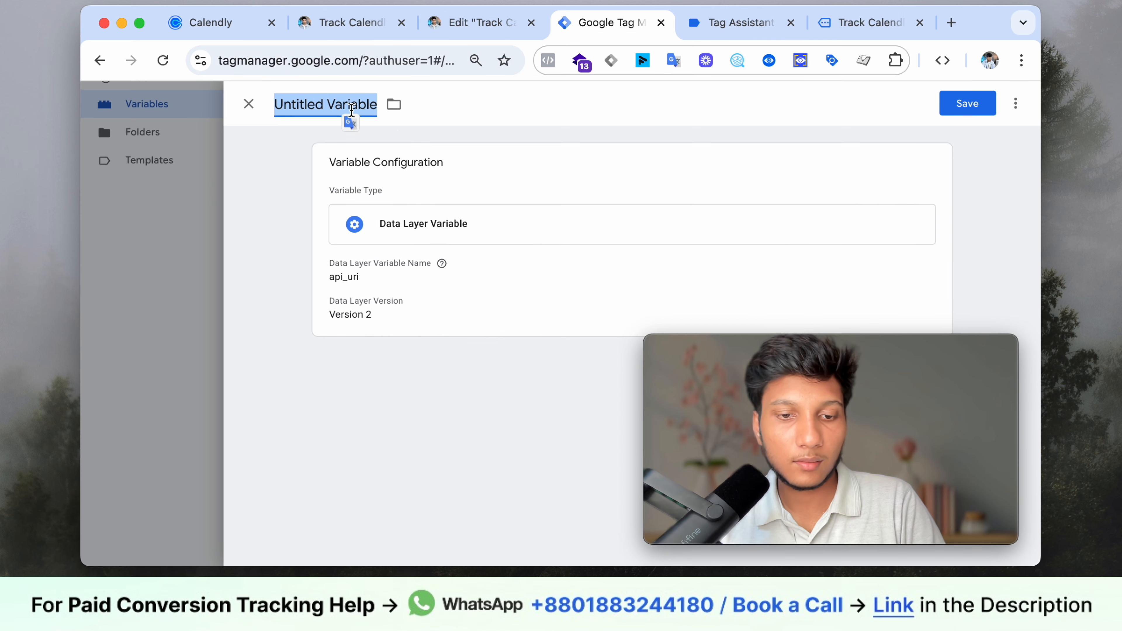
key("ctrl+v")
left_click(967, 104)
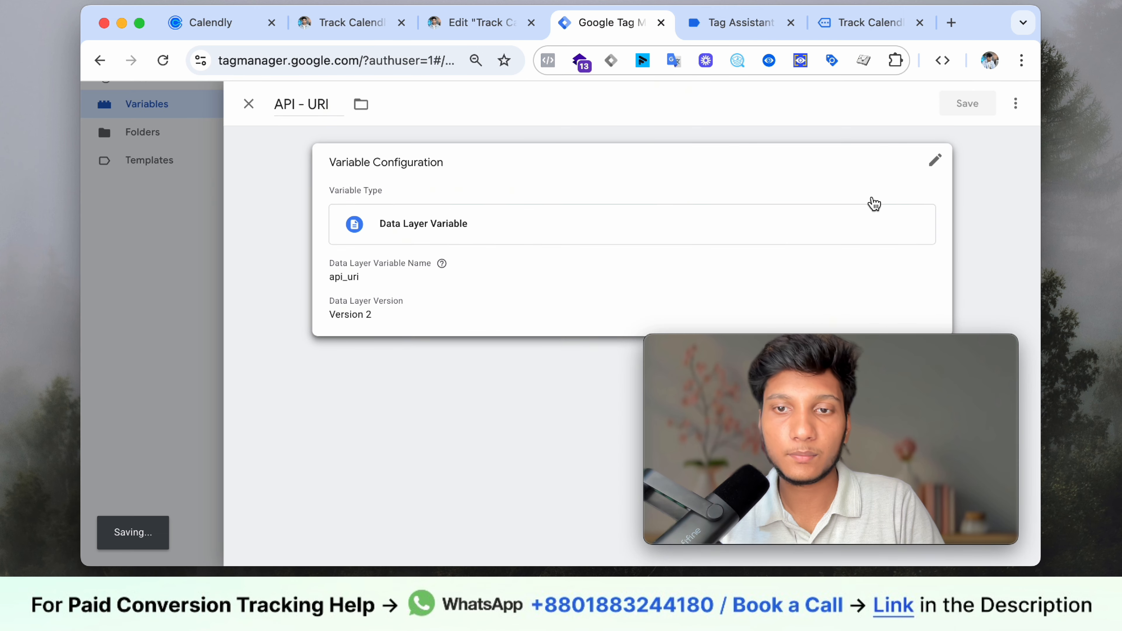
- Check that API - URI is listed under User-Defined Variables
scroll(451, 290, "down", 1)
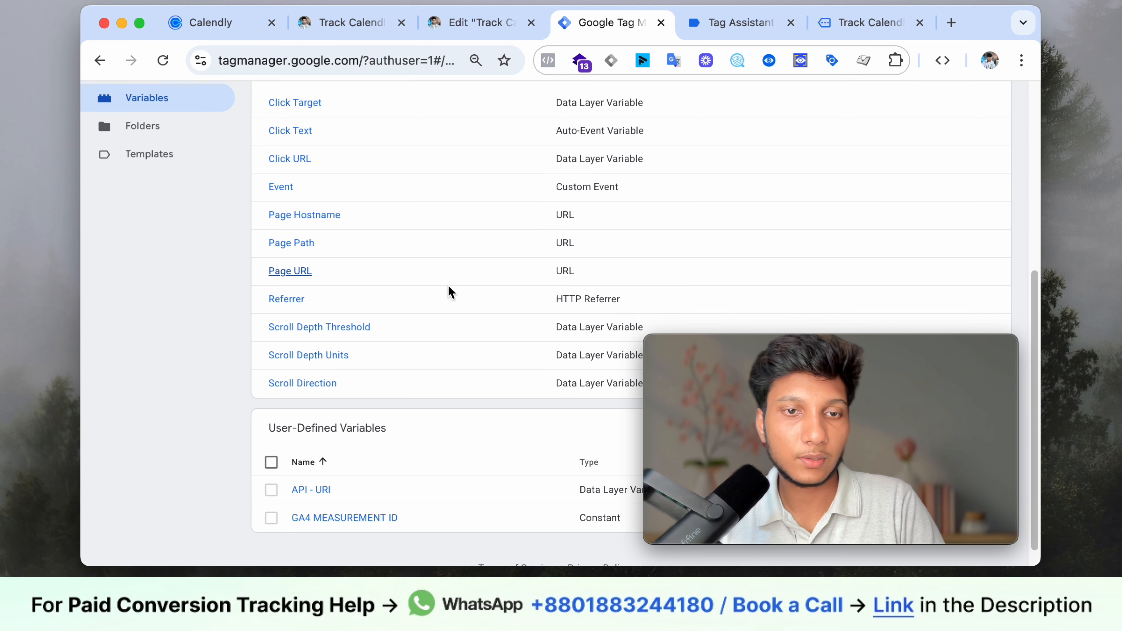
scroll(441, 291, "up", 3)
scroll(340, 306, "up", 3)
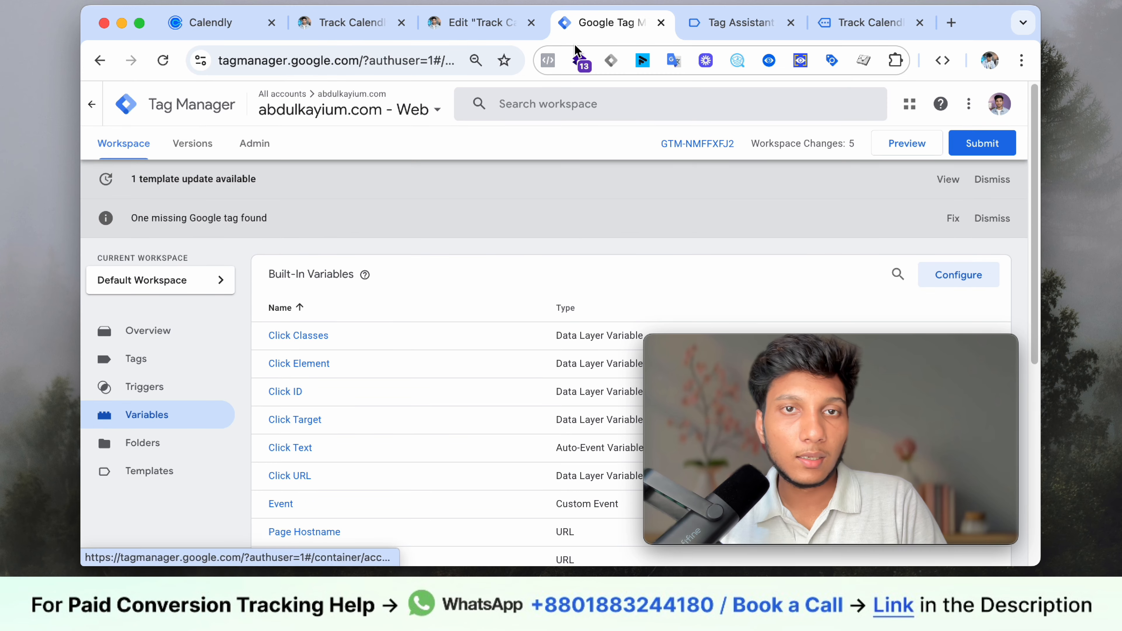
left_click(485, 29)
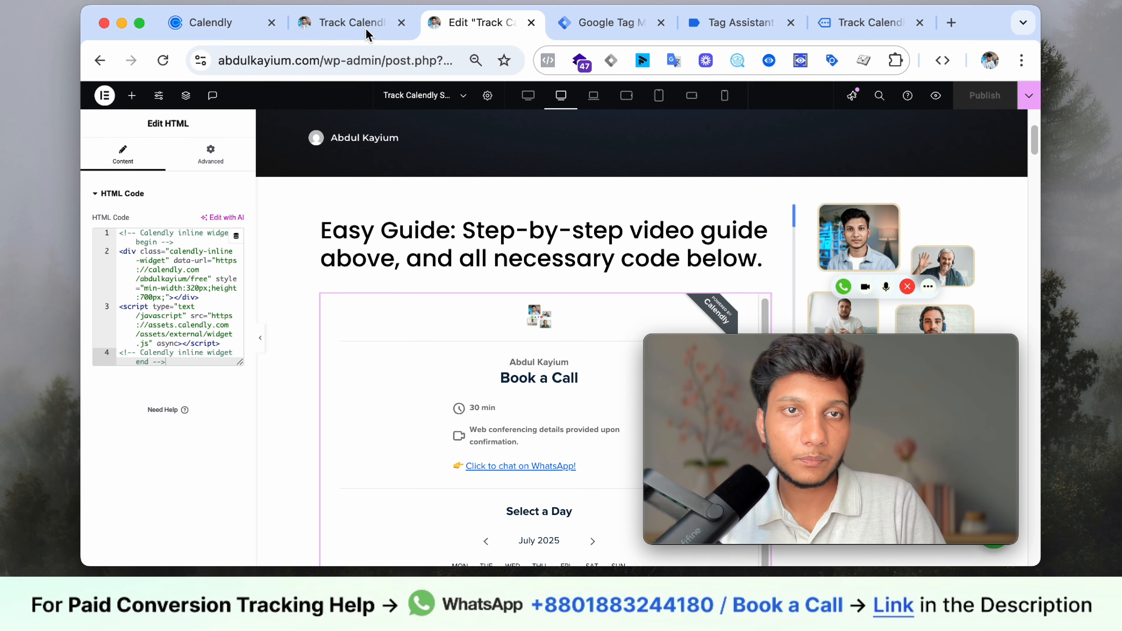
- Scroll the Track Calendly guide down to Step 3 on getting a Calendly Personal Access Token
left_click(315, 24)
scroll(380, 279, "down", 5)
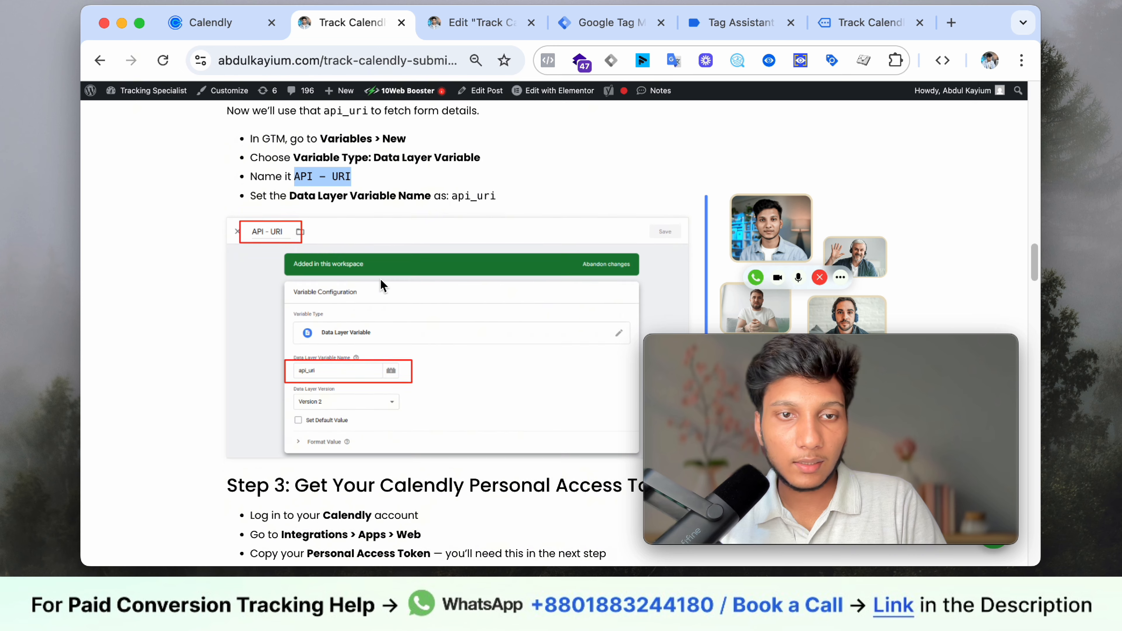
scroll(380, 285, "down", 2)
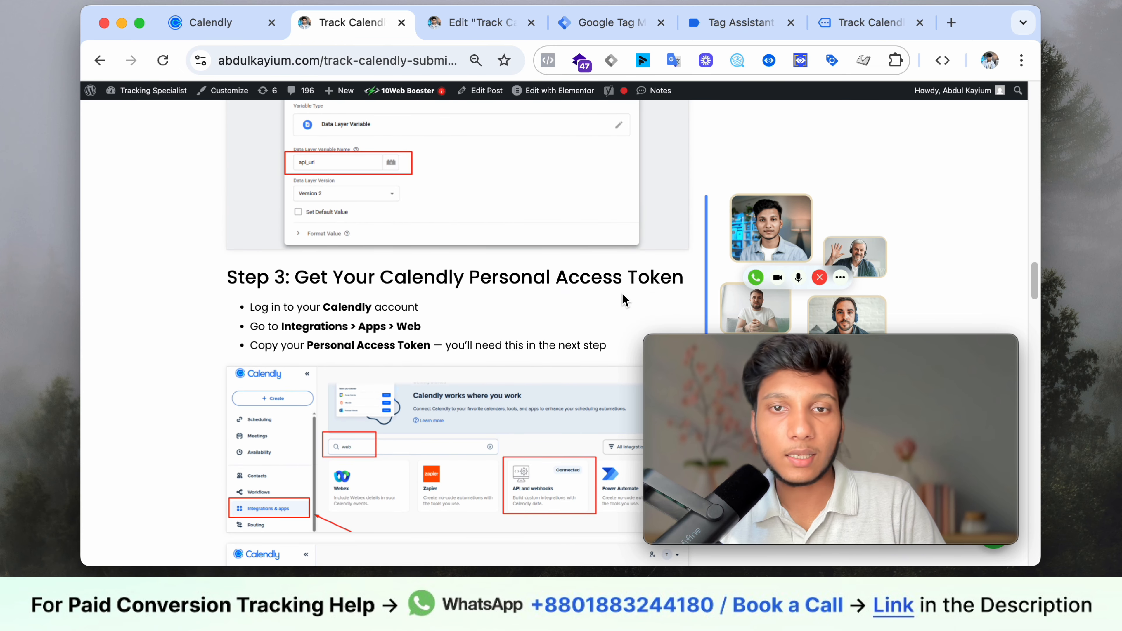
scroll(516, 276, "down", 1)
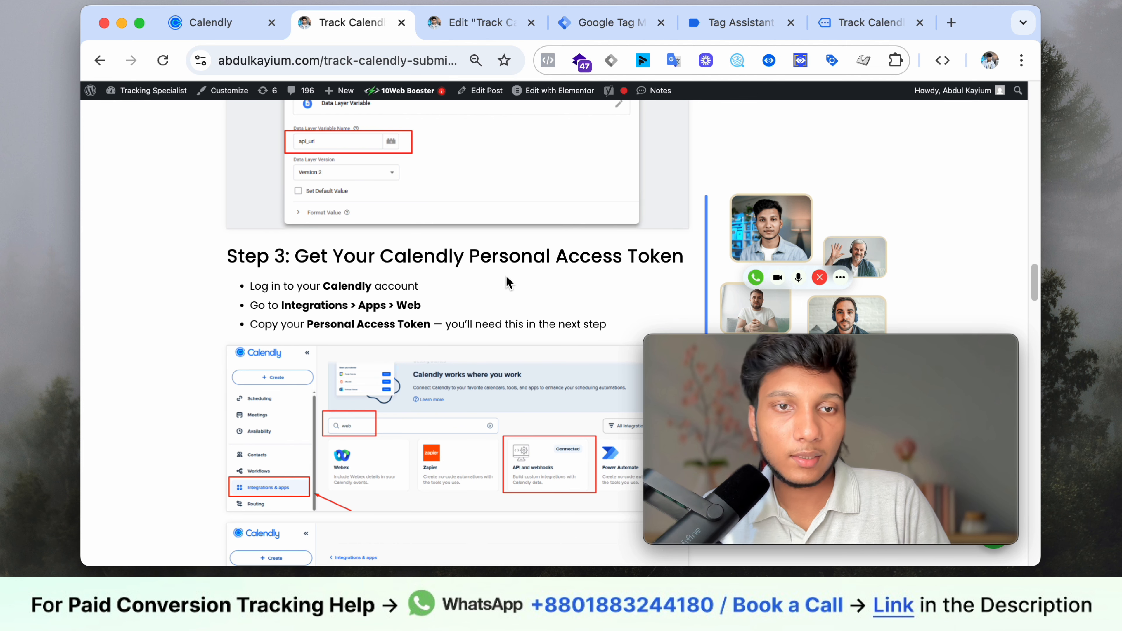
scroll(425, 350, "down", 1)
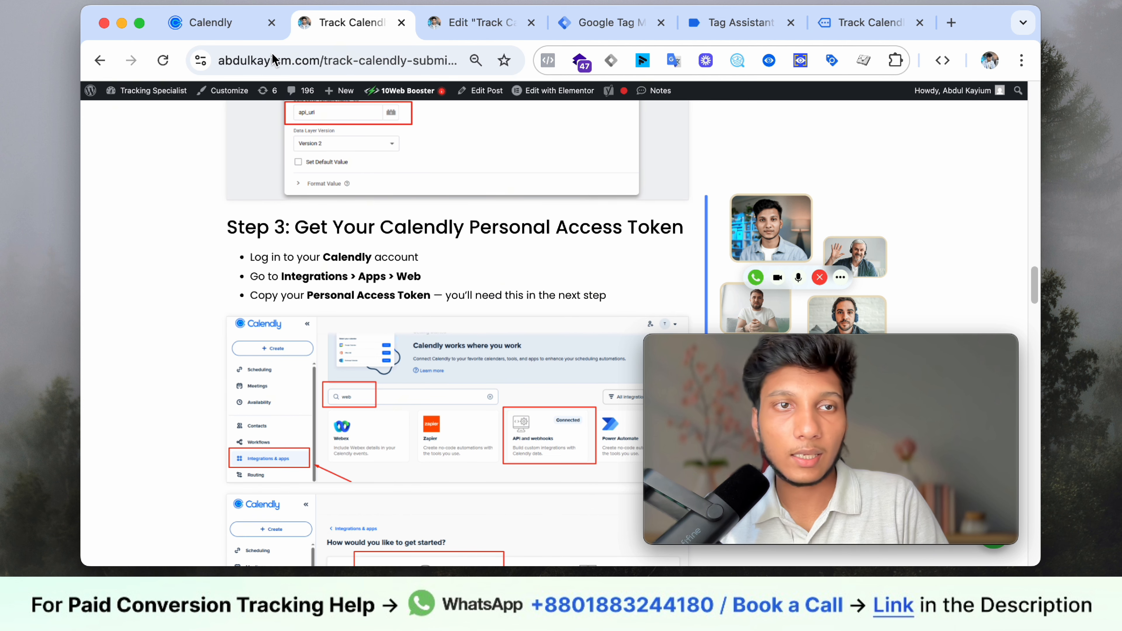
scroll(442, 303, "down", 1)
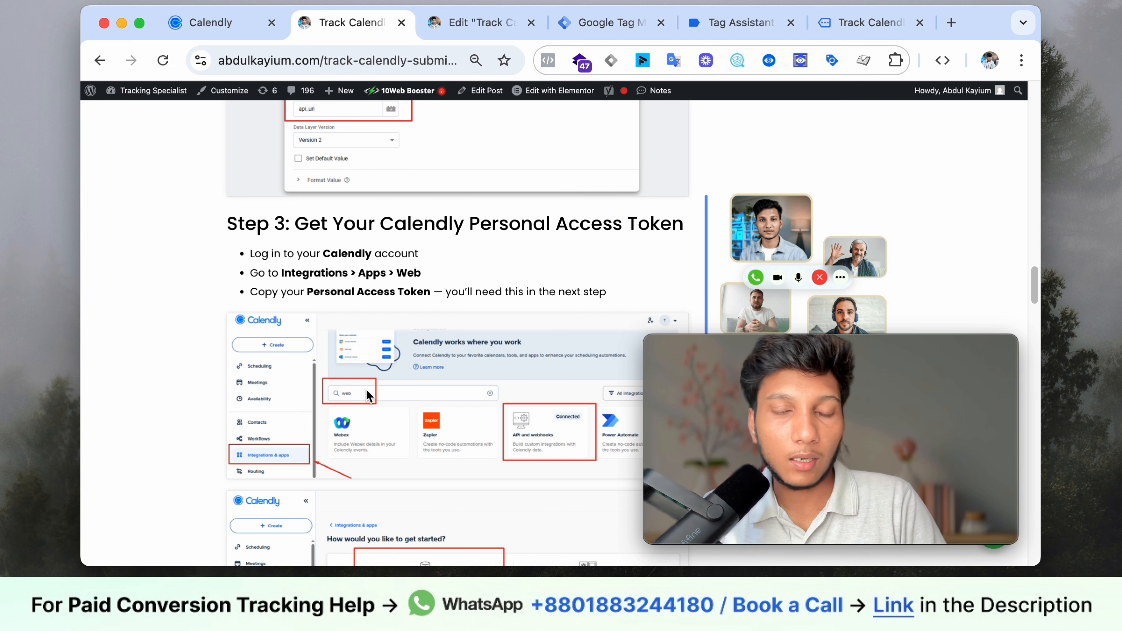
- Close Calendly's embed code panel without copying the code
left_click(234, 35)
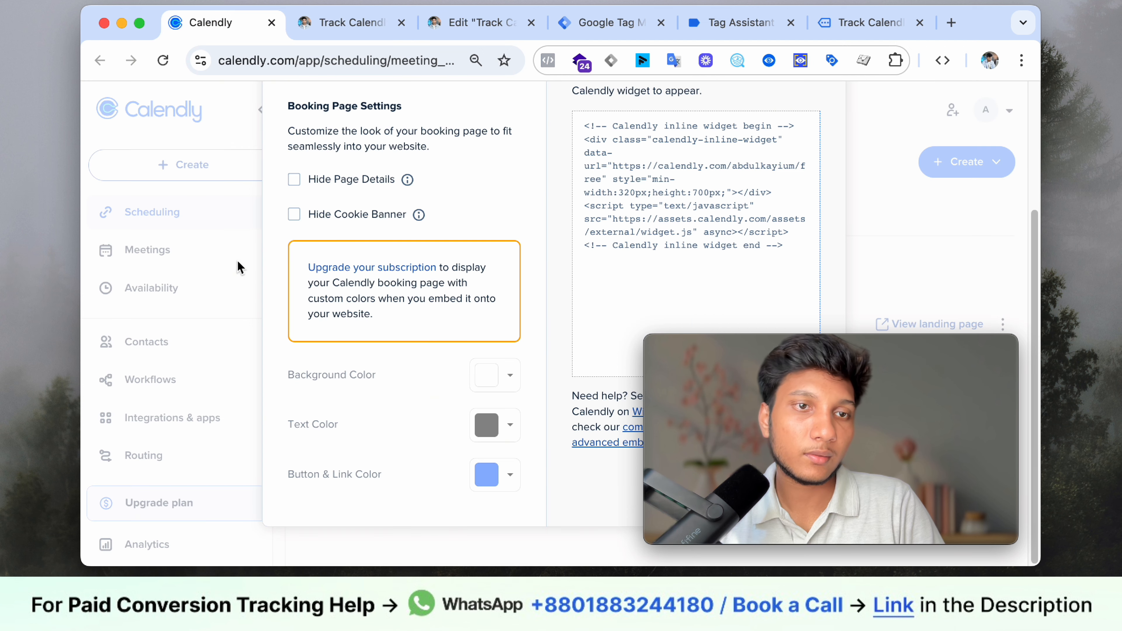
left_click(795, 180)
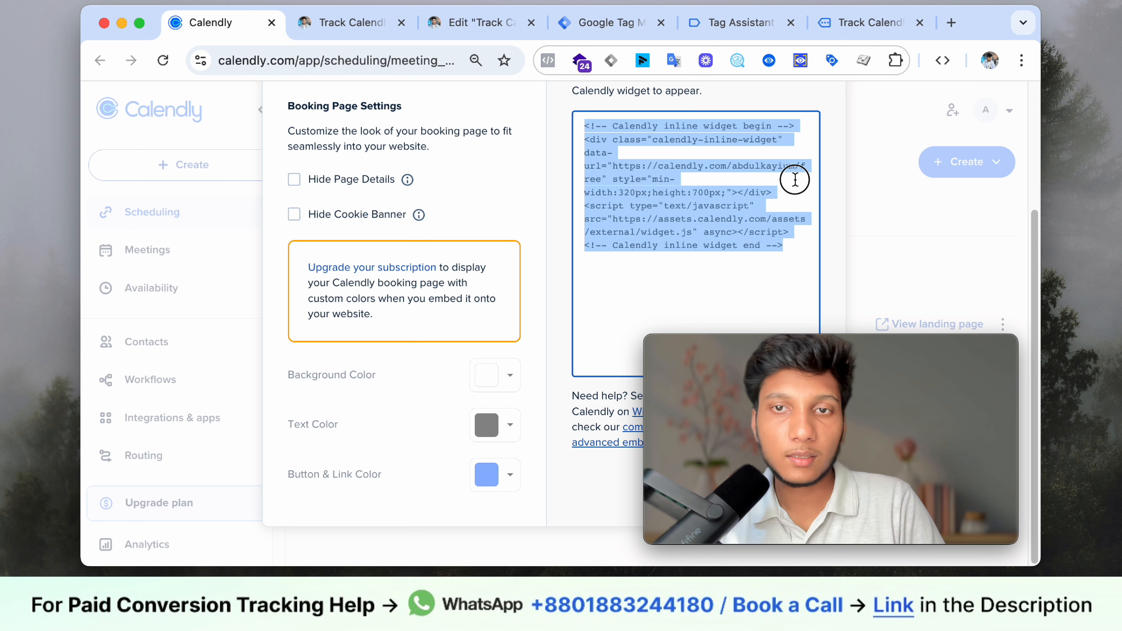
left_click(914, 240)
left_click_drag(862, 378, 620, 215)
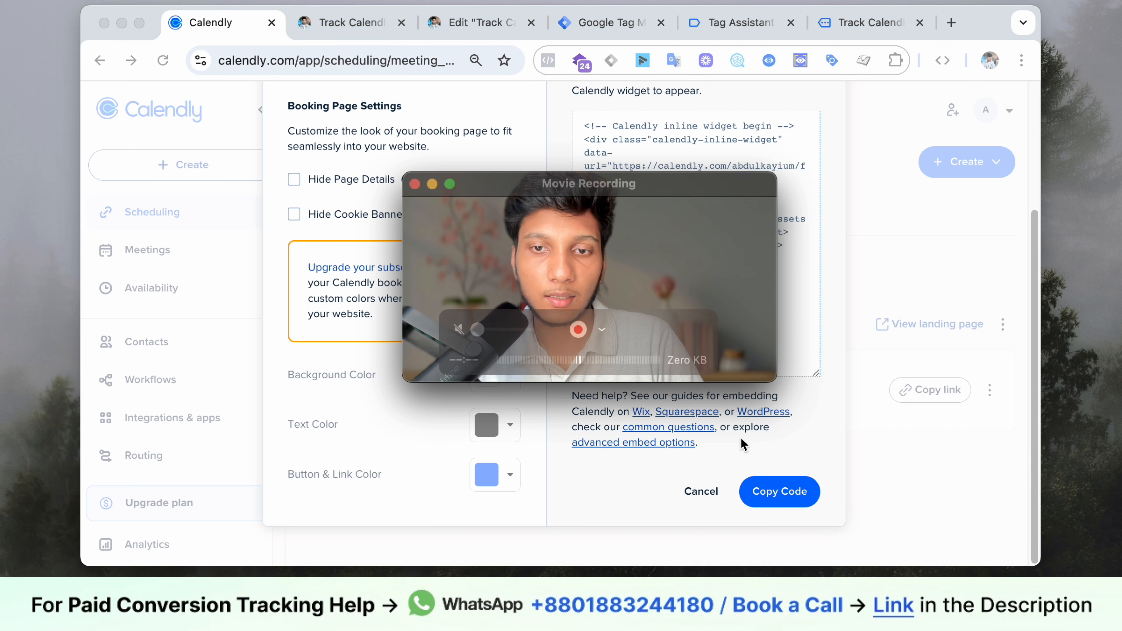
left_click(701, 491)
left_click_drag(682, 251, 875, 366)
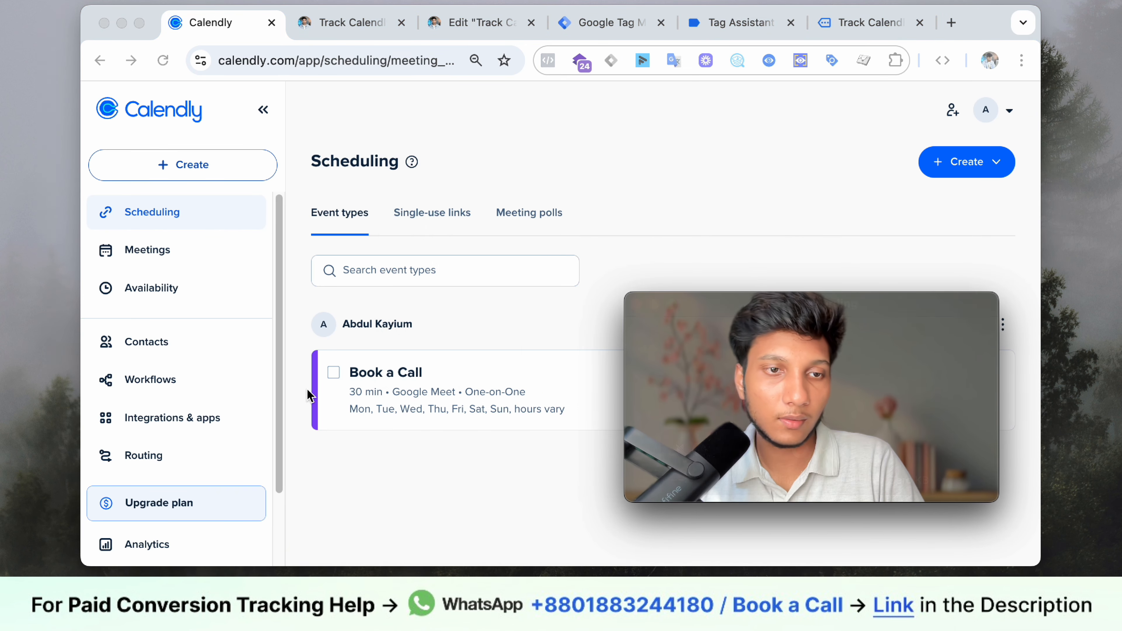
scroll(175, 468, "down", 2)
- Search Calendly's Integrations & apps for 'web' and open the API and webhooks page
left_click(175, 389)
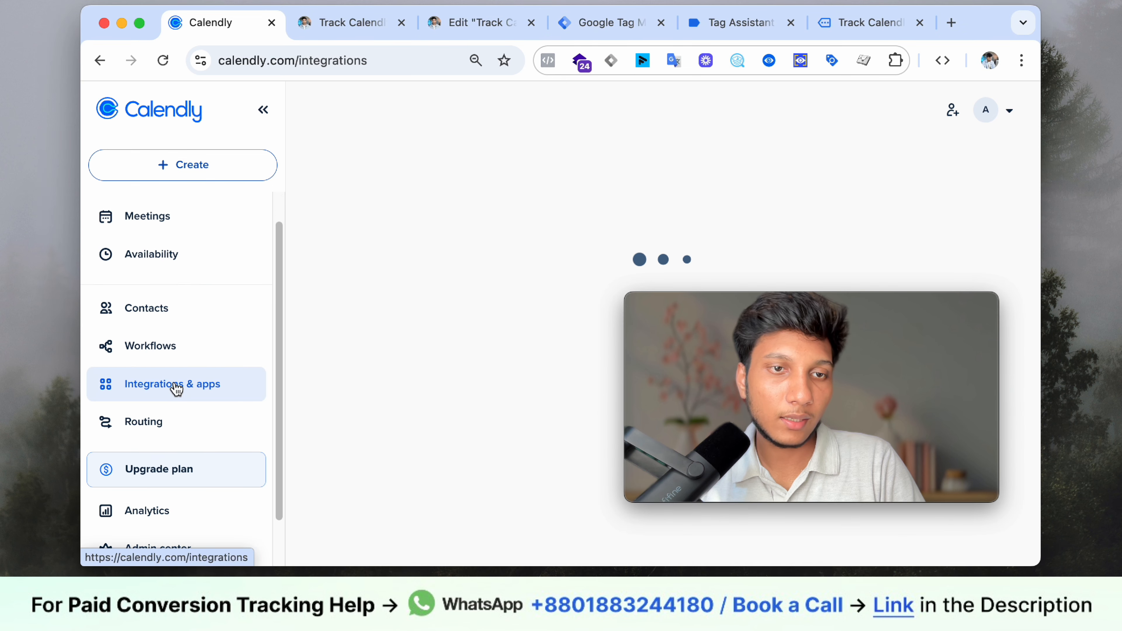
left_click_drag(698, 355, 655, 189)
left_click(433, 472)
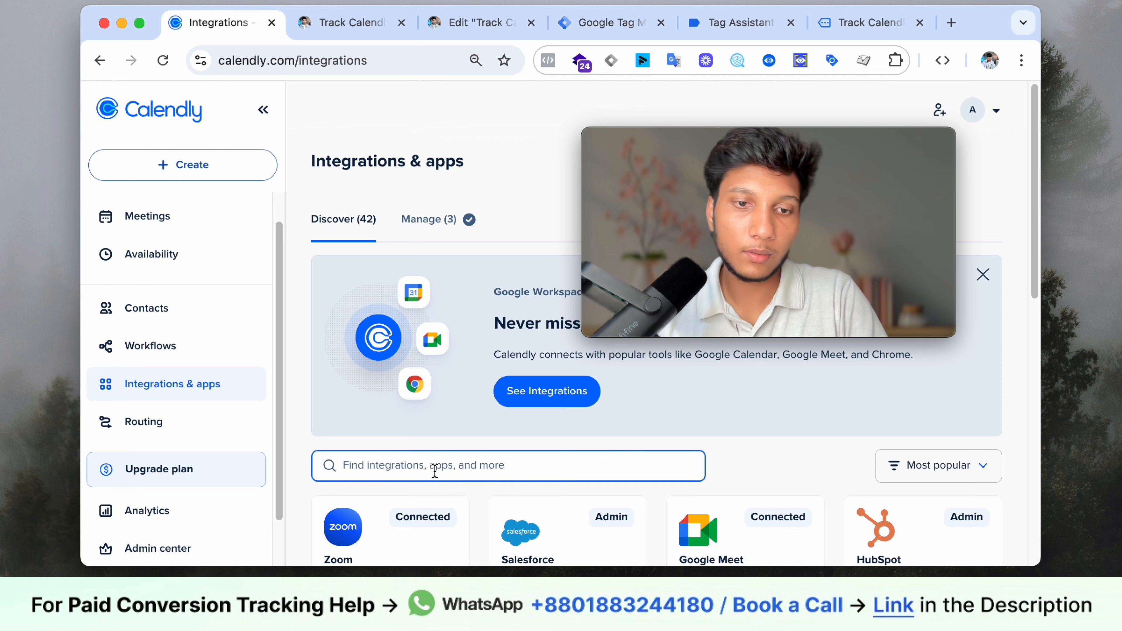
type("web")
scroll(638, 489, "down", 1)
scroll(639, 488, "down", 3)
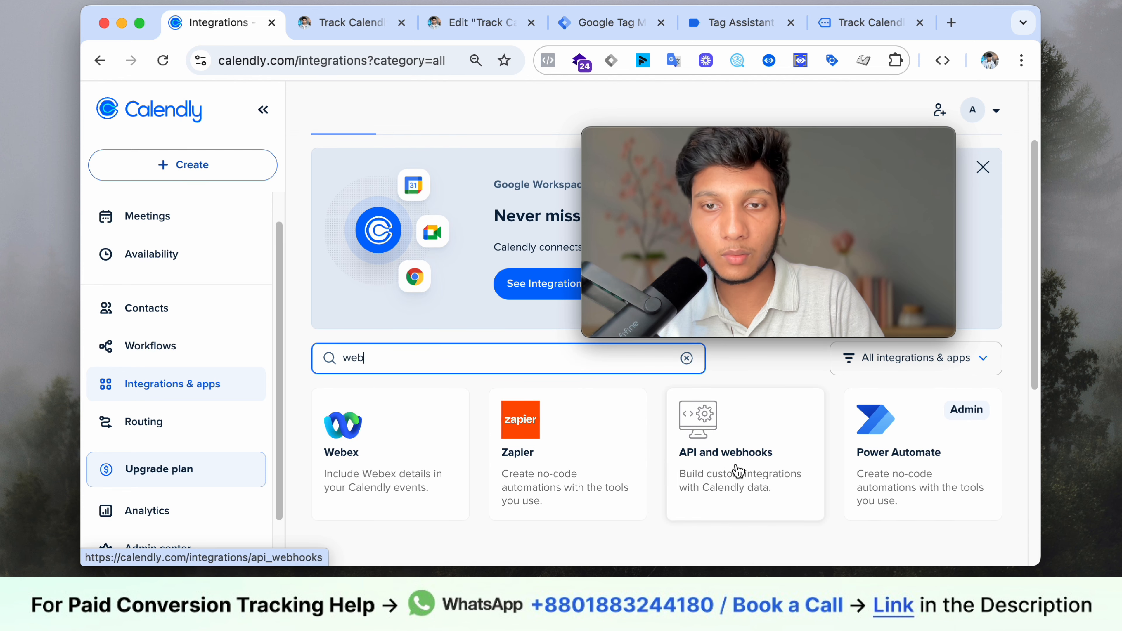
left_click(743, 477)
left_click_drag(743, 326, 841, 431)
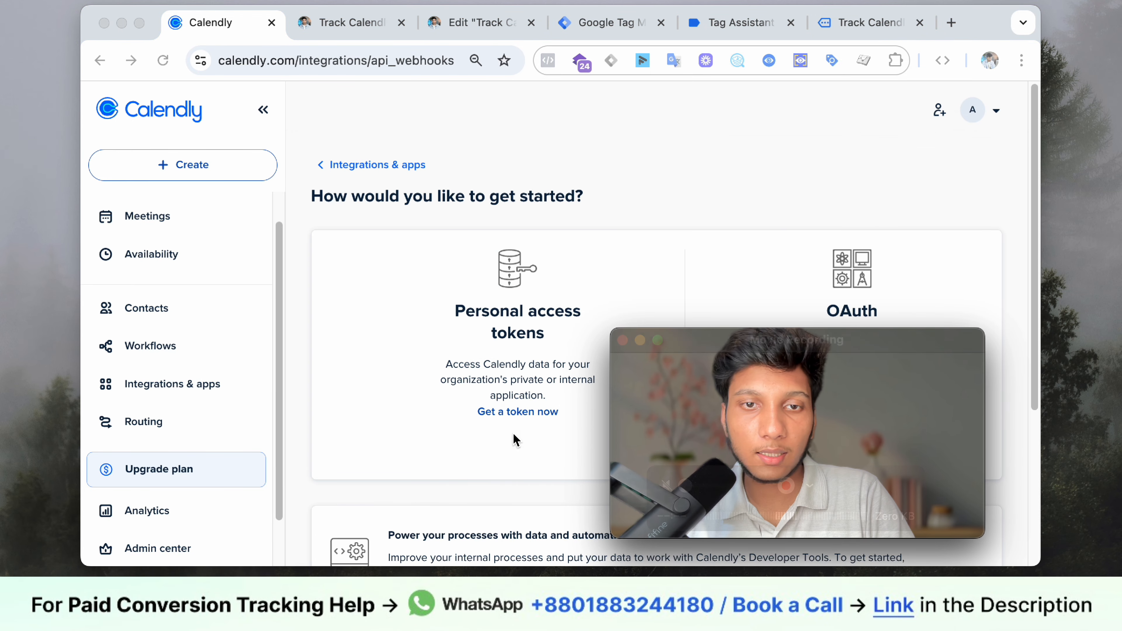
- Create a personal access token named 'GTM User Data Tracking', acknowledging the admin access warning
left_click(535, 413)
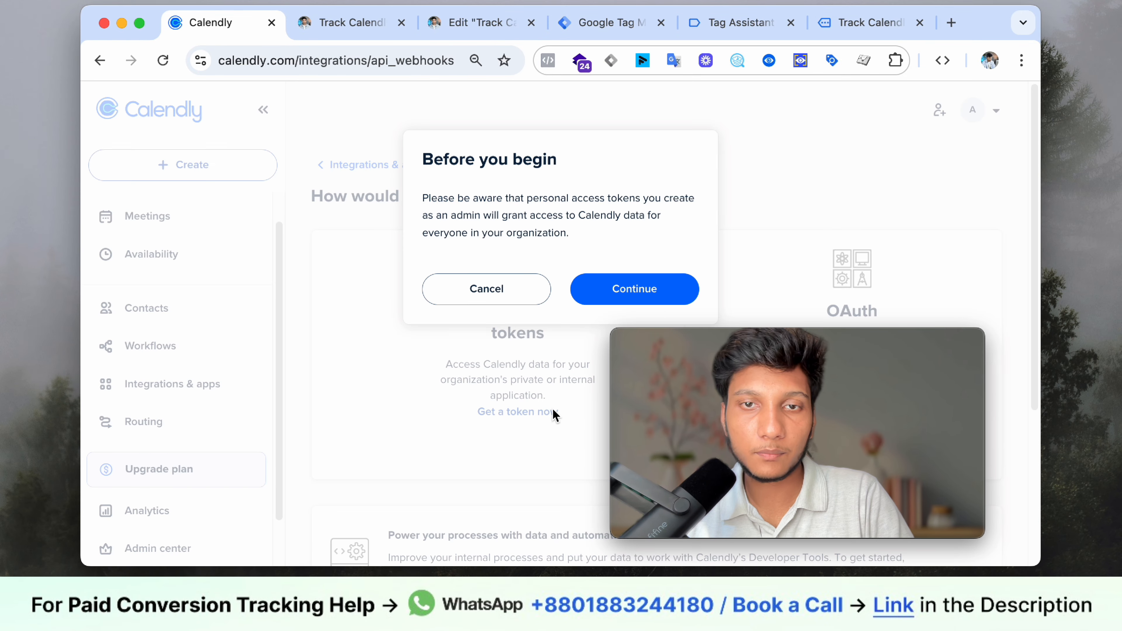
left_click(632, 297)
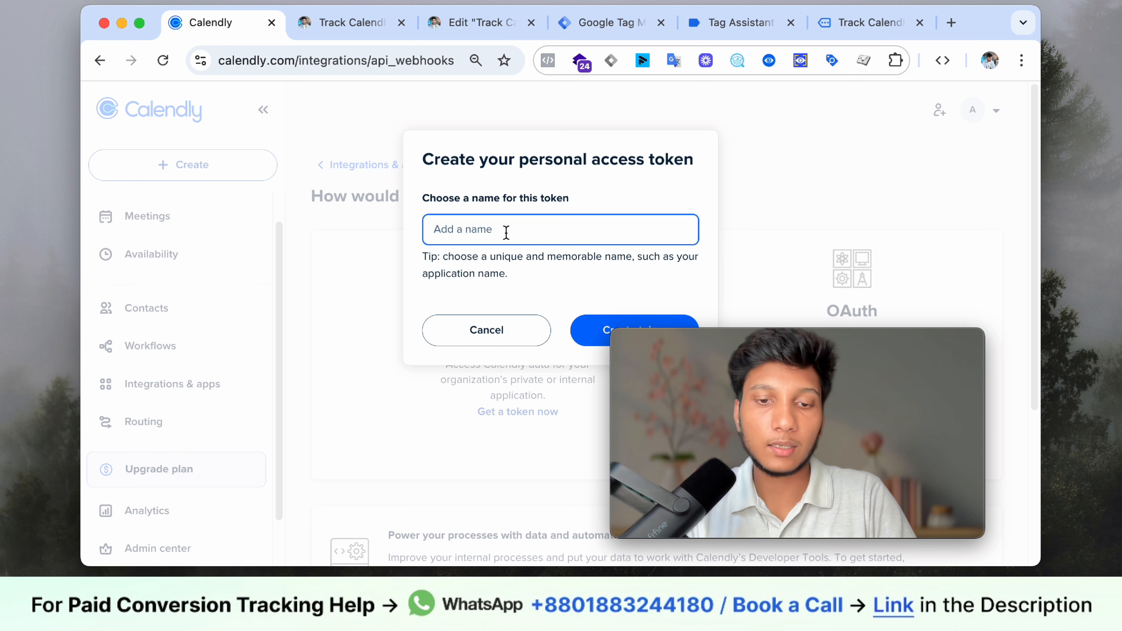
type("GTM ")
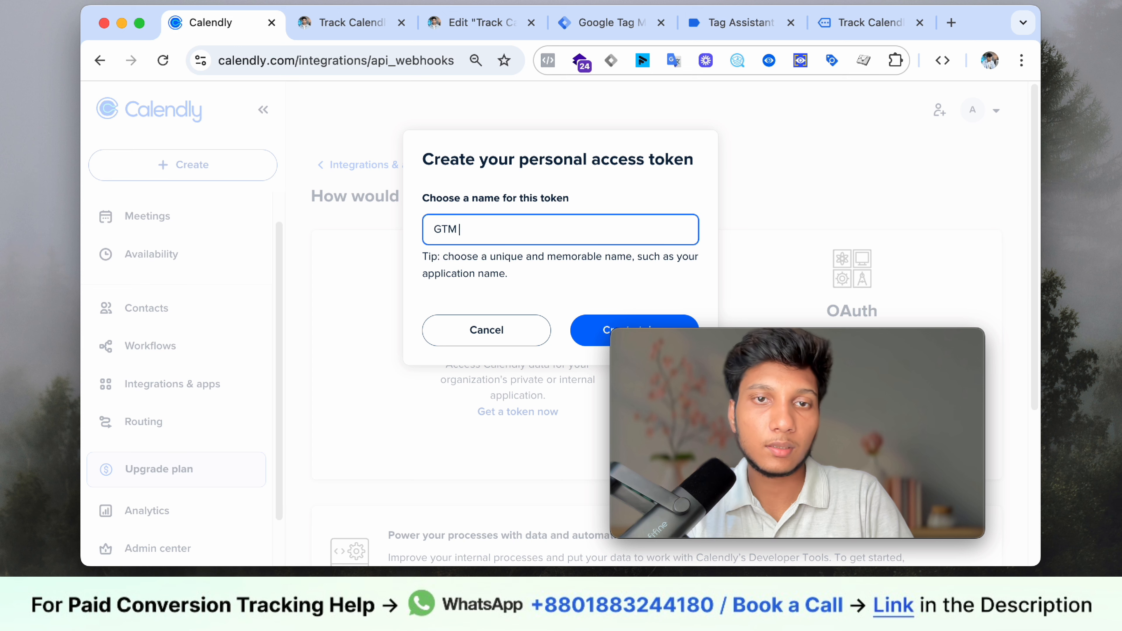
type("User Data Tracking")
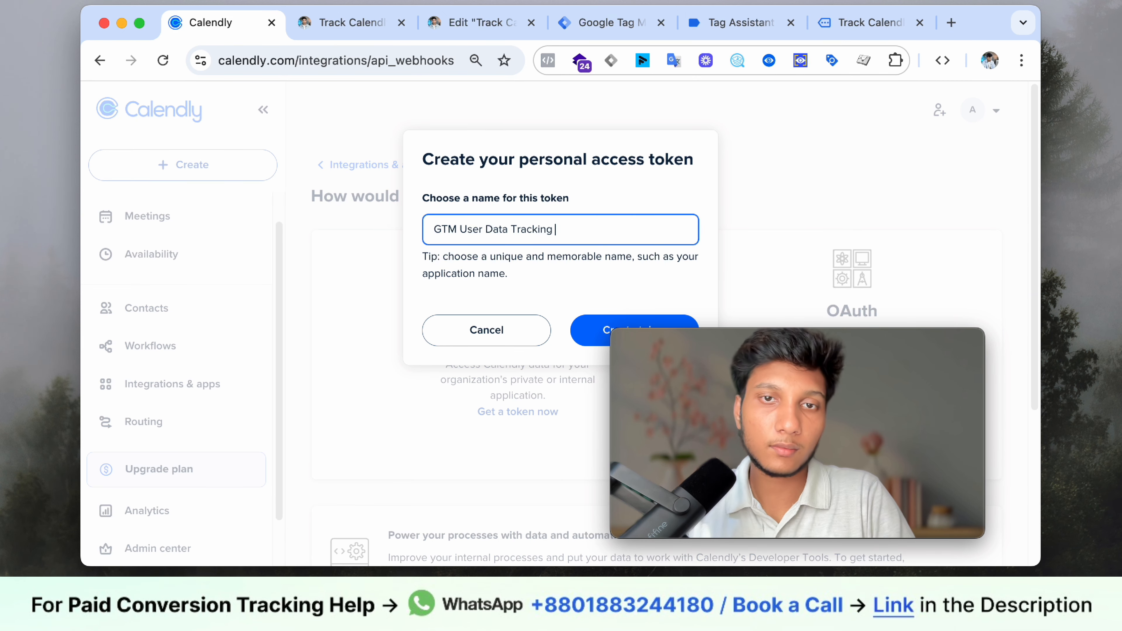
left_click(599, 338)
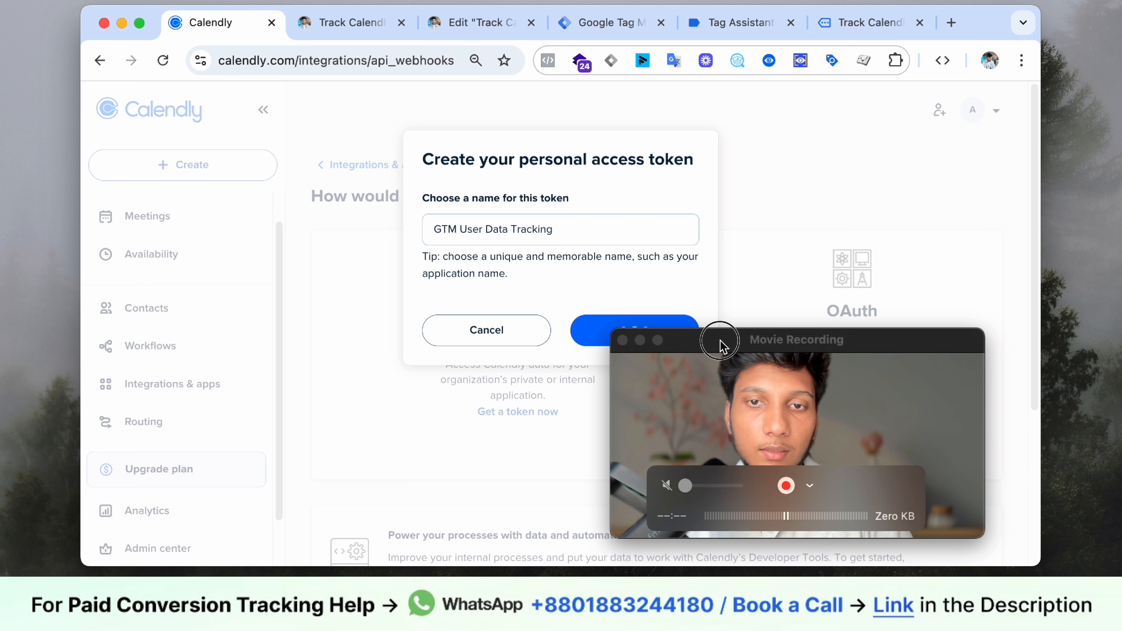
left_click_drag(722, 343, 777, 378)
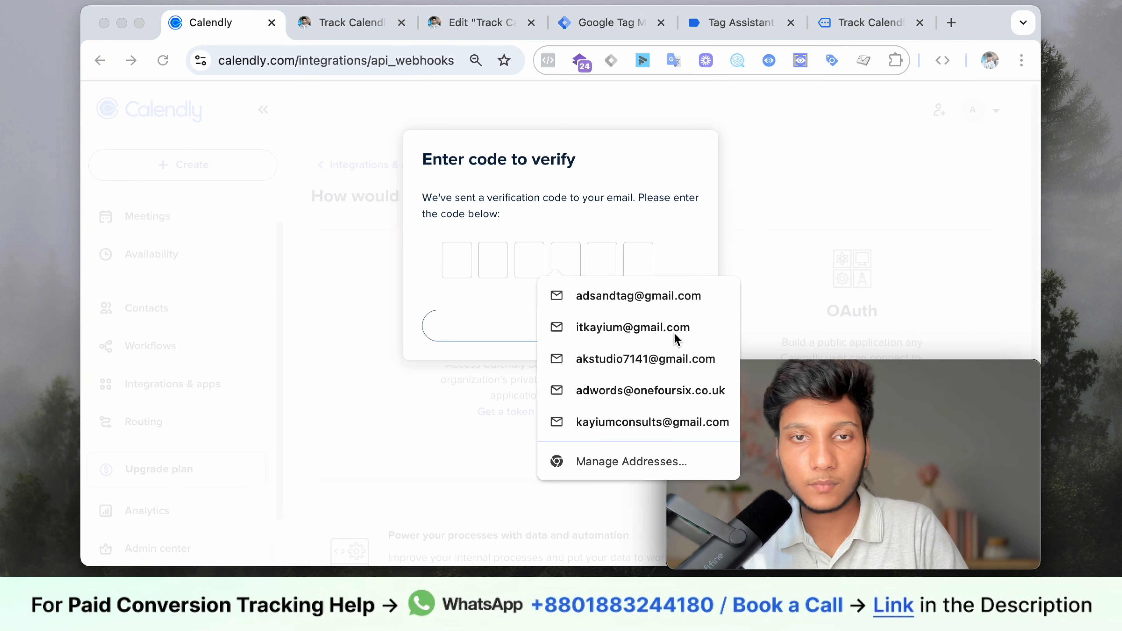
- Enter the emailed verification code and copy the new token to the clipboard
left_click(502, 251)
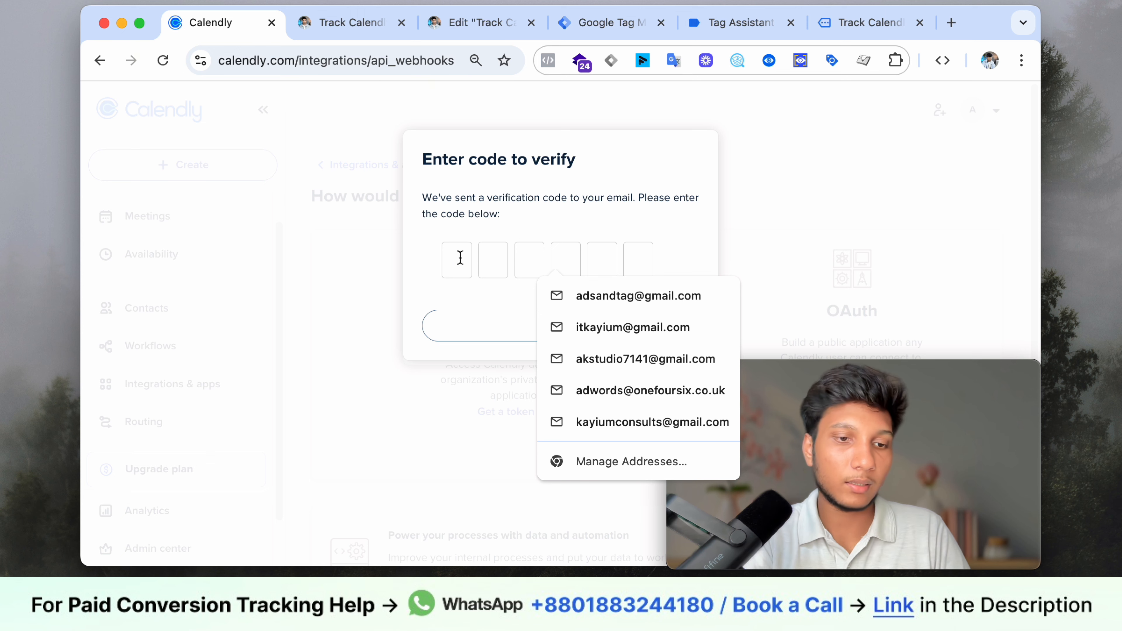
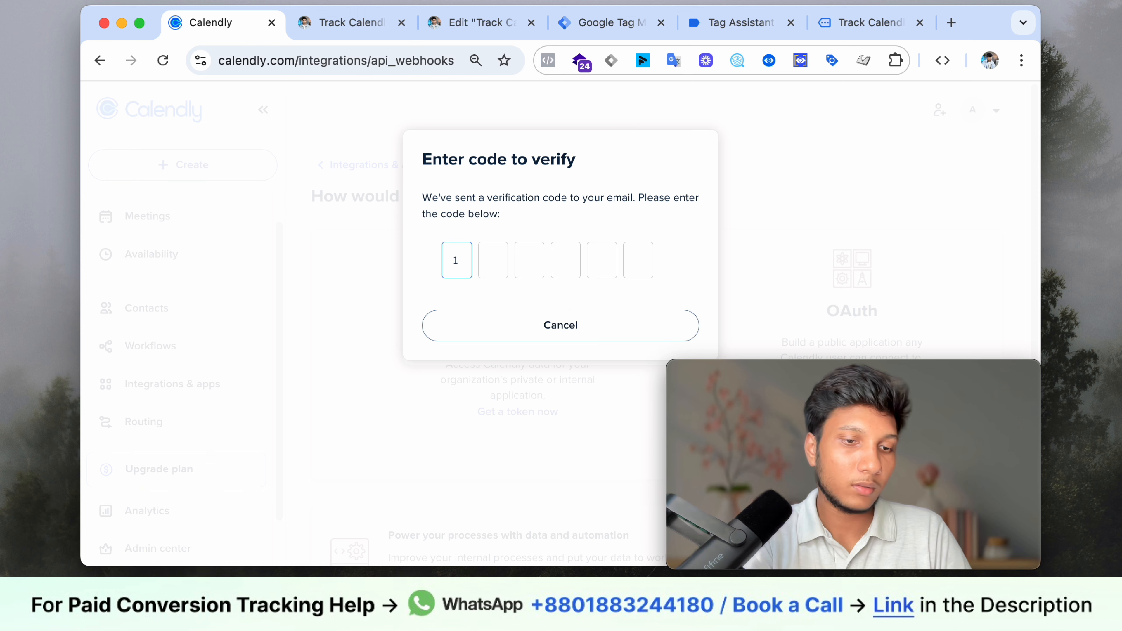
key("BackSpace")
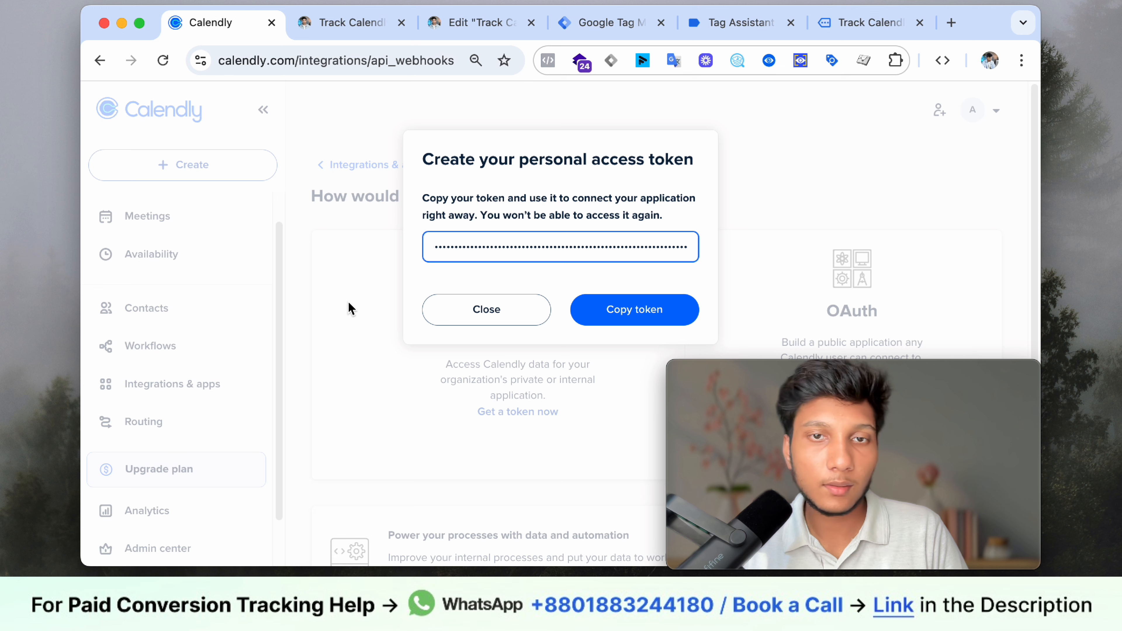
double_click(616, 247)
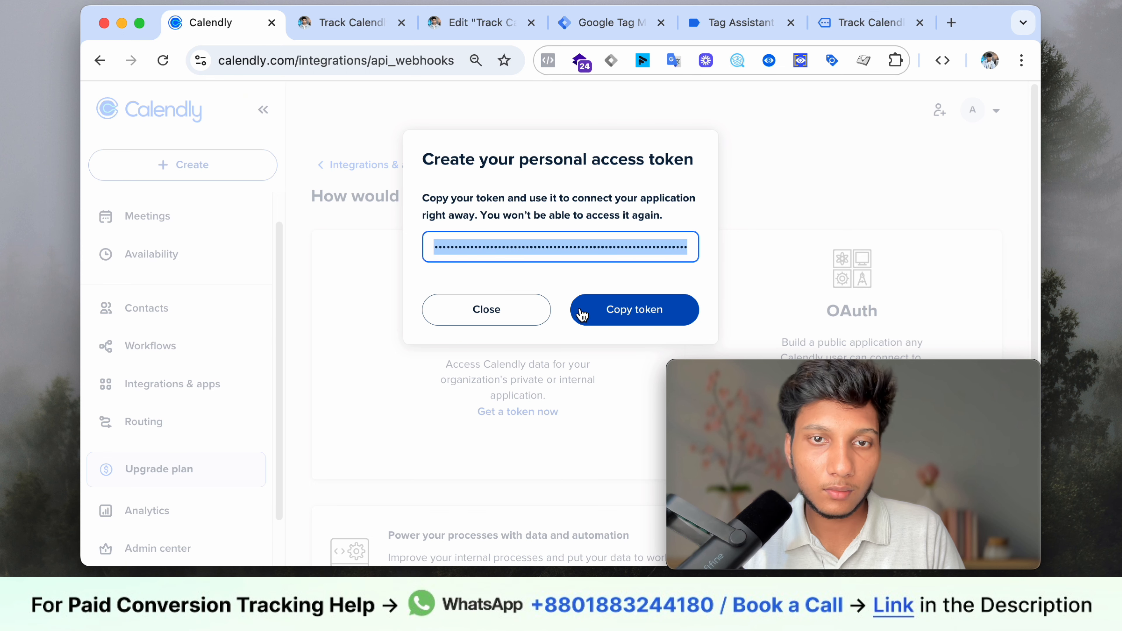
left_click(558, 267)
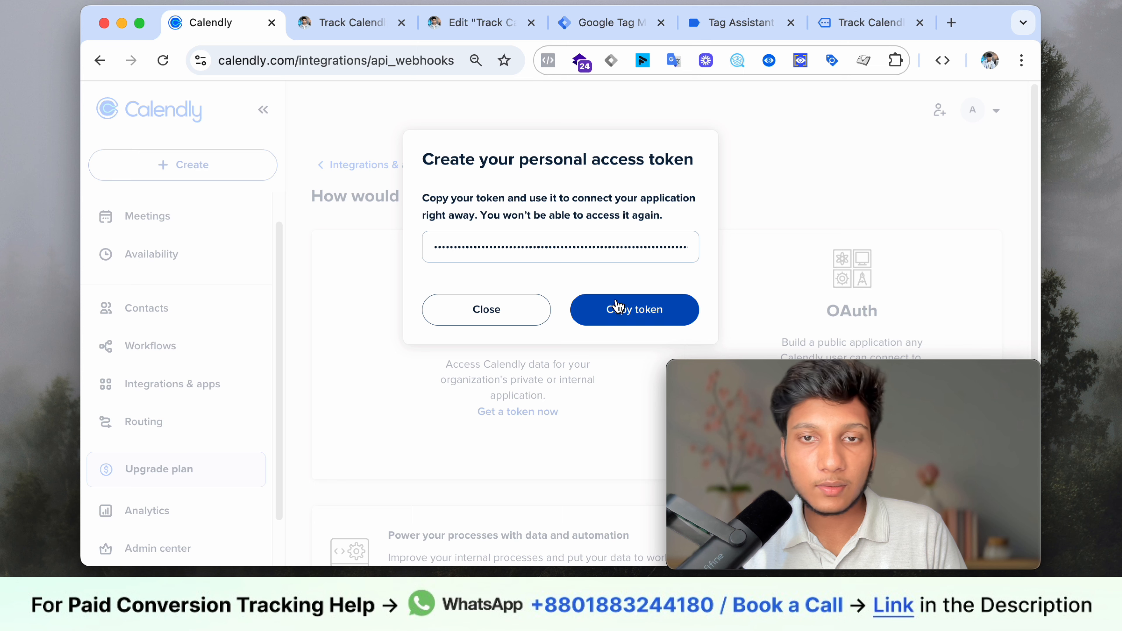
left_click(617, 318)
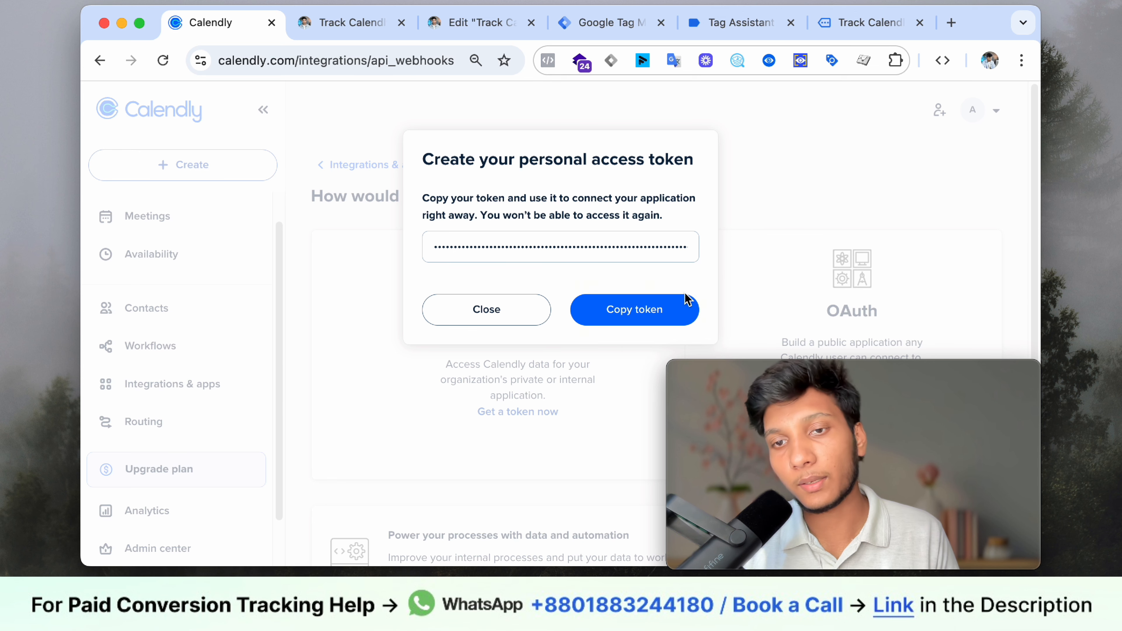
- Re-read the guide's Integrations > Apps > Web and copy-token instructions in Step 3
left_click(325, 24)
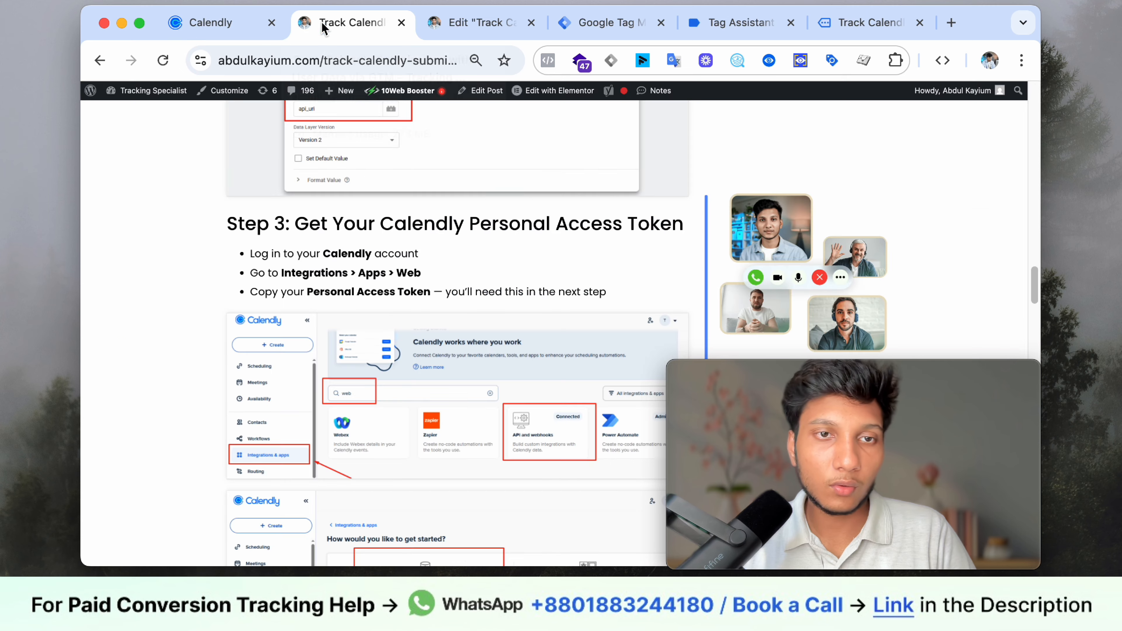
scroll(372, 279, "down", 3)
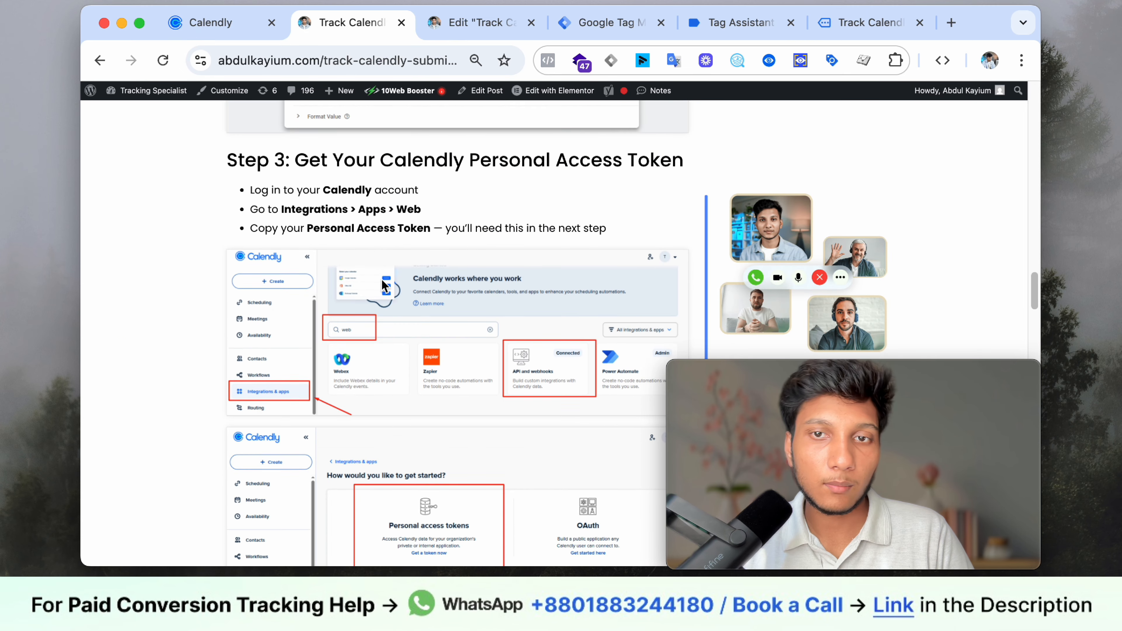
left_click_drag(326, 176, 413, 194)
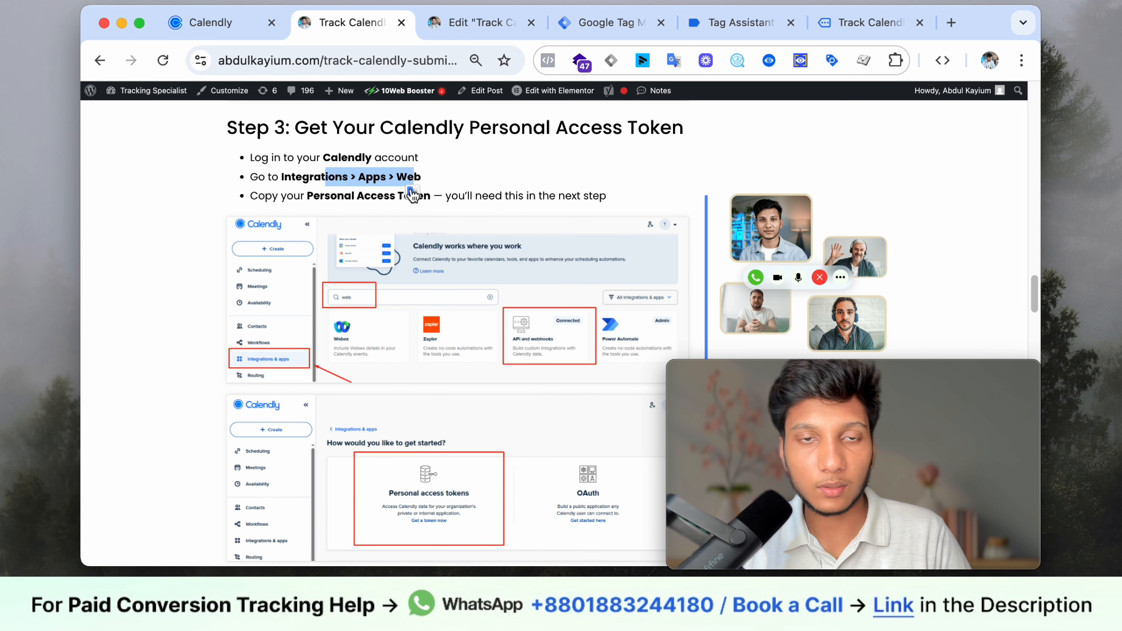
left_click(338, 194)
left_click_drag(313, 176, 380, 180)
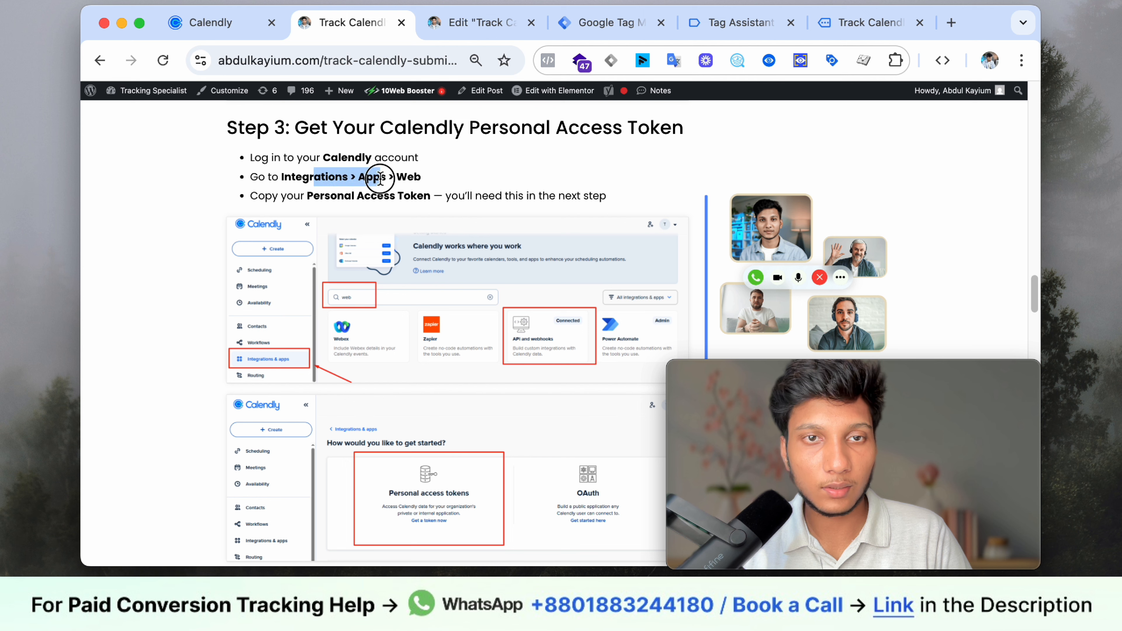
left_click(403, 183)
left_click_drag(261, 197, 580, 197)
- Scroll through the guide's Step 4 API lookup code and return to GTM's Variables page
scroll(502, 211, "down", 7)
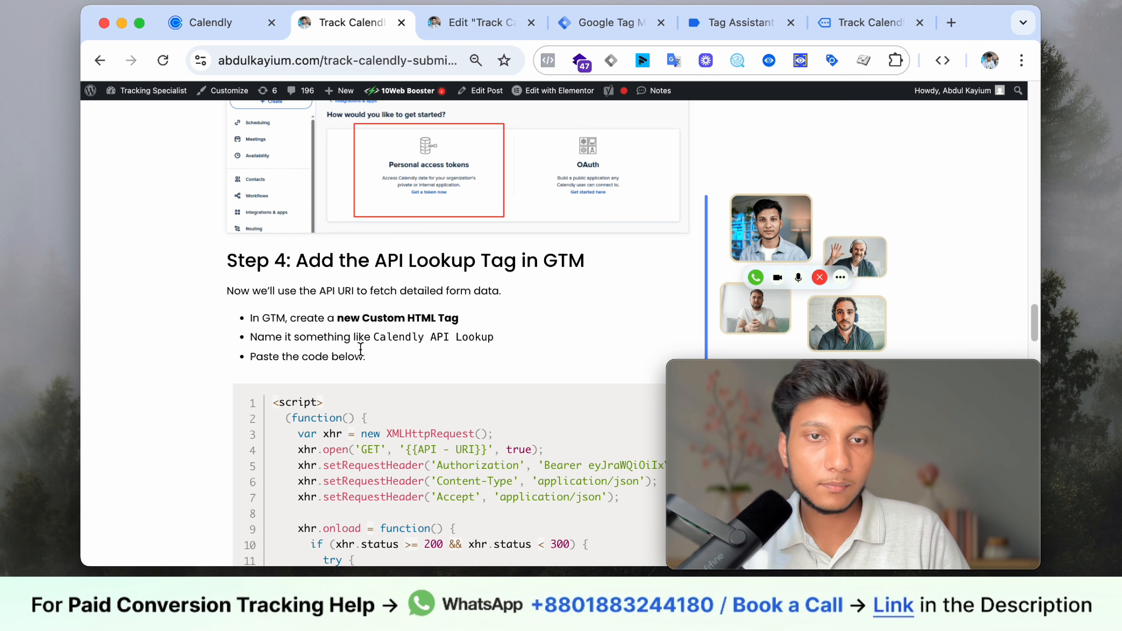
scroll(411, 349, "down", 2)
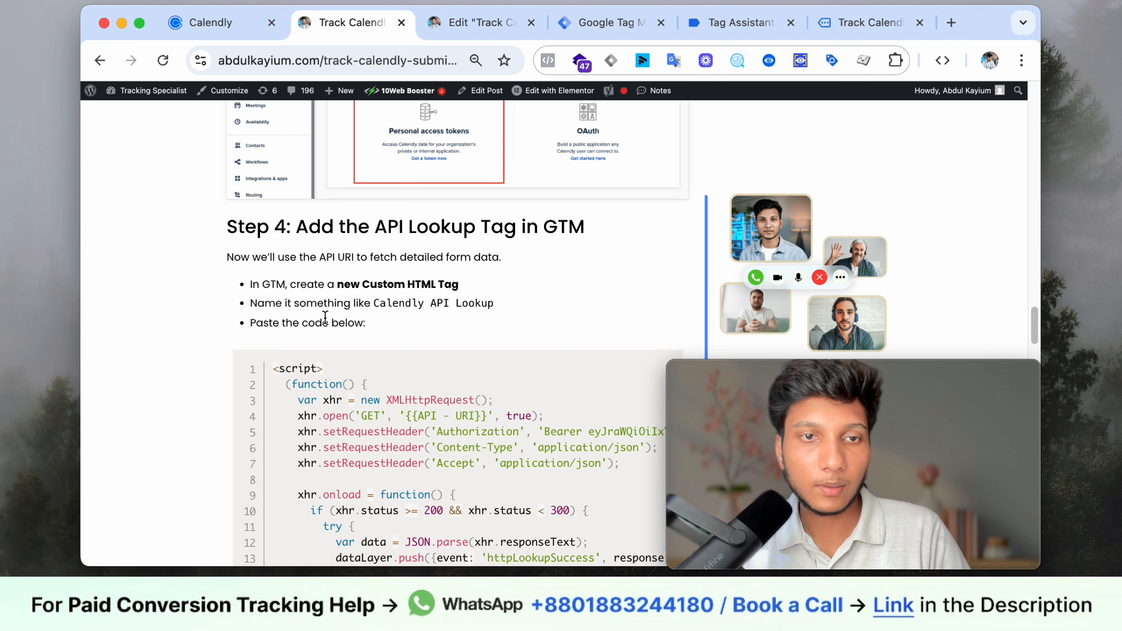
scroll(406, 333, "down", 4)
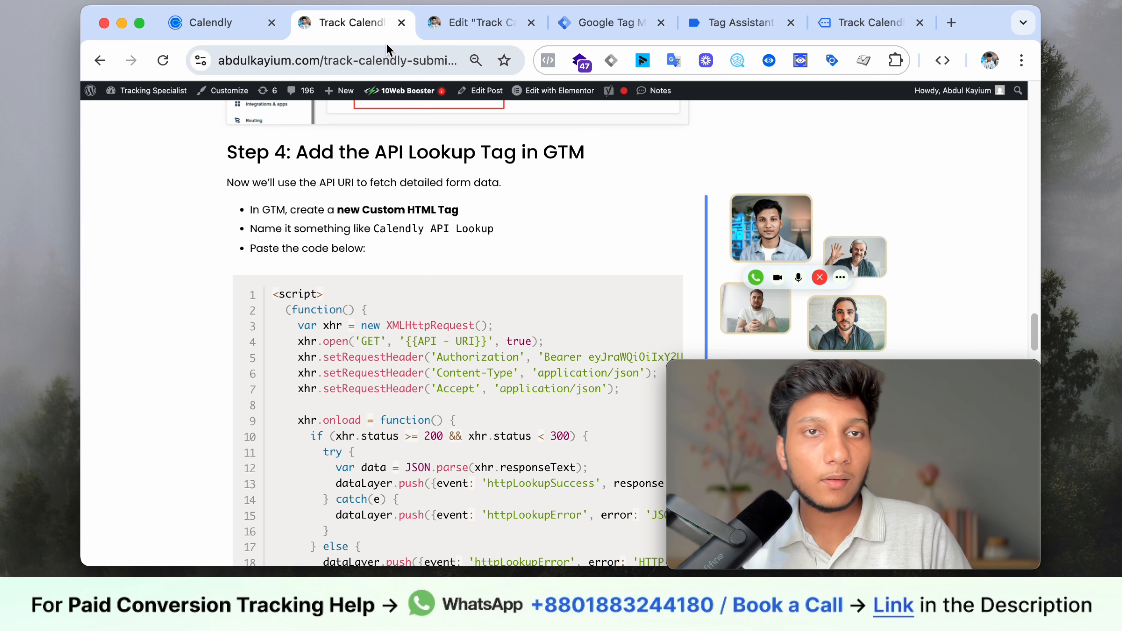
left_click(592, 34)
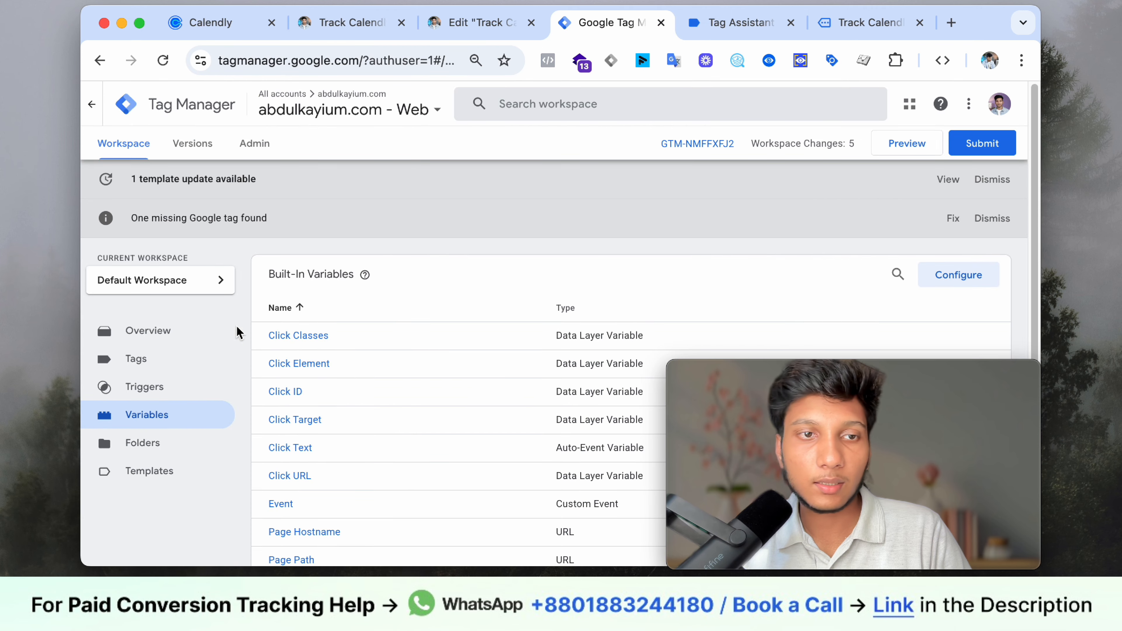
- Create a new tag in GTM with Custom HTML as its tag type
left_click(177, 356)
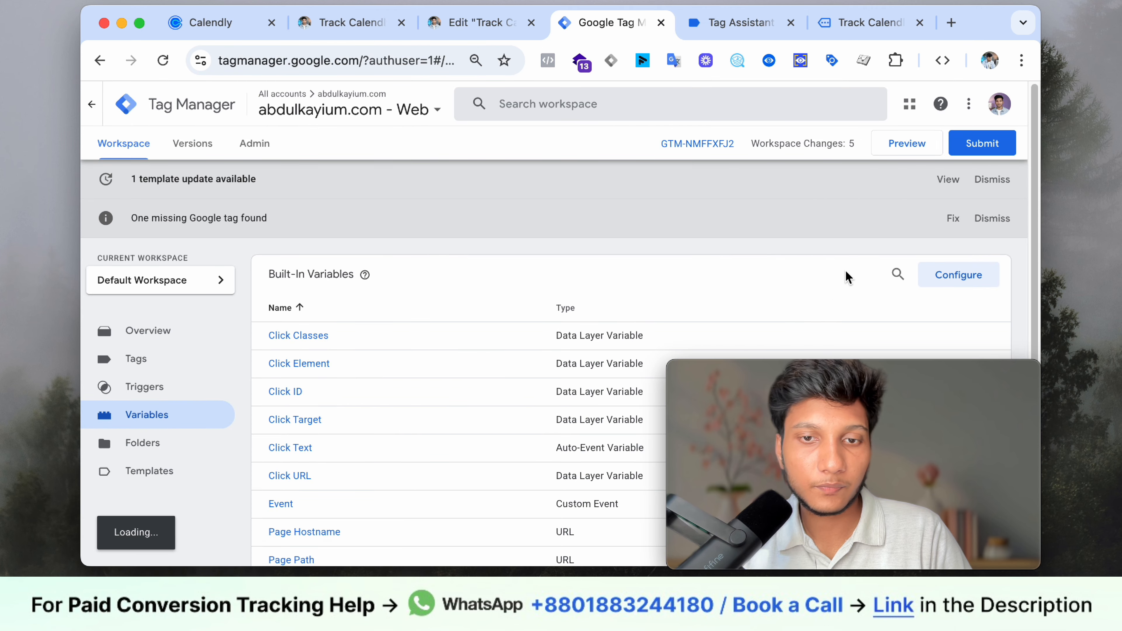
left_click_drag(880, 411, 470, 104)
left_click(973, 278)
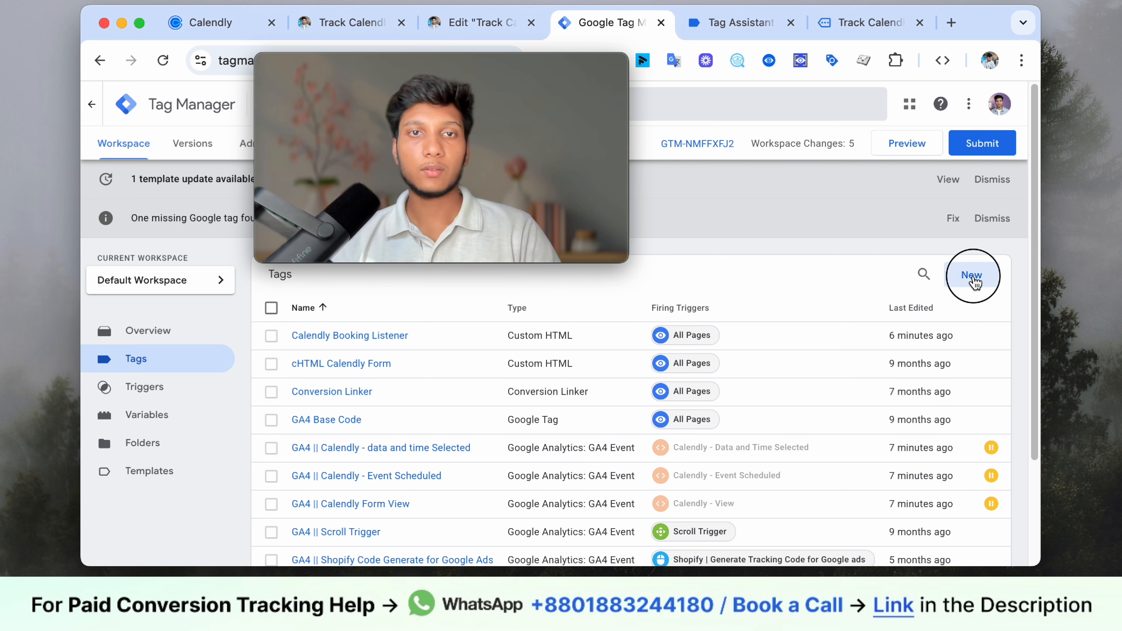
left_click(839, 240)
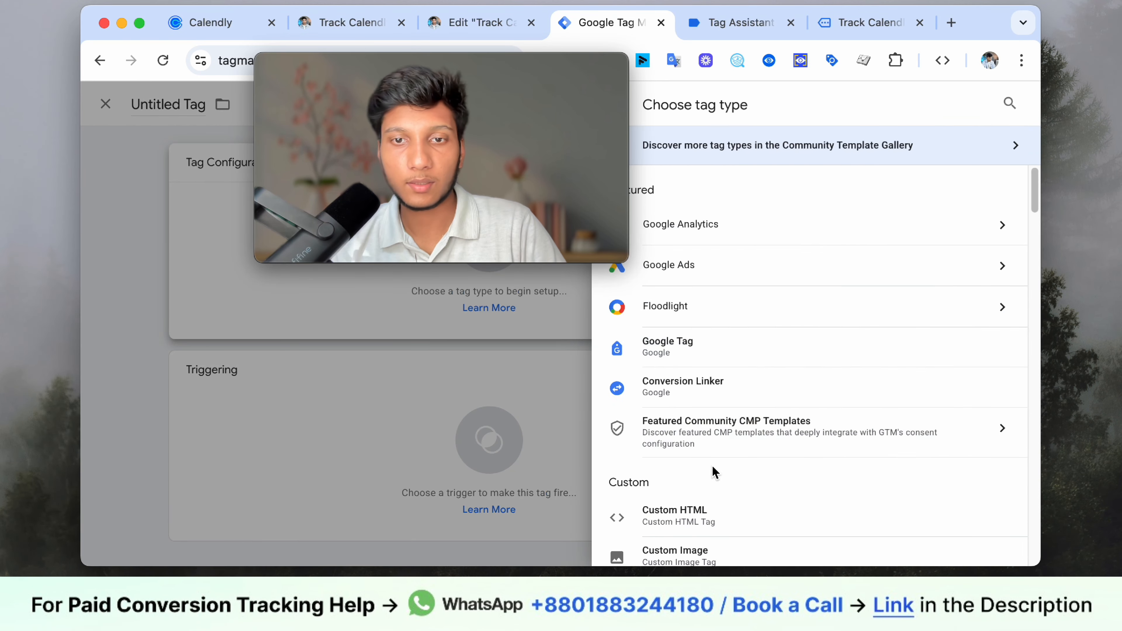
left_click(689, 514)
left_click_drag(498, 127, 850, 357)
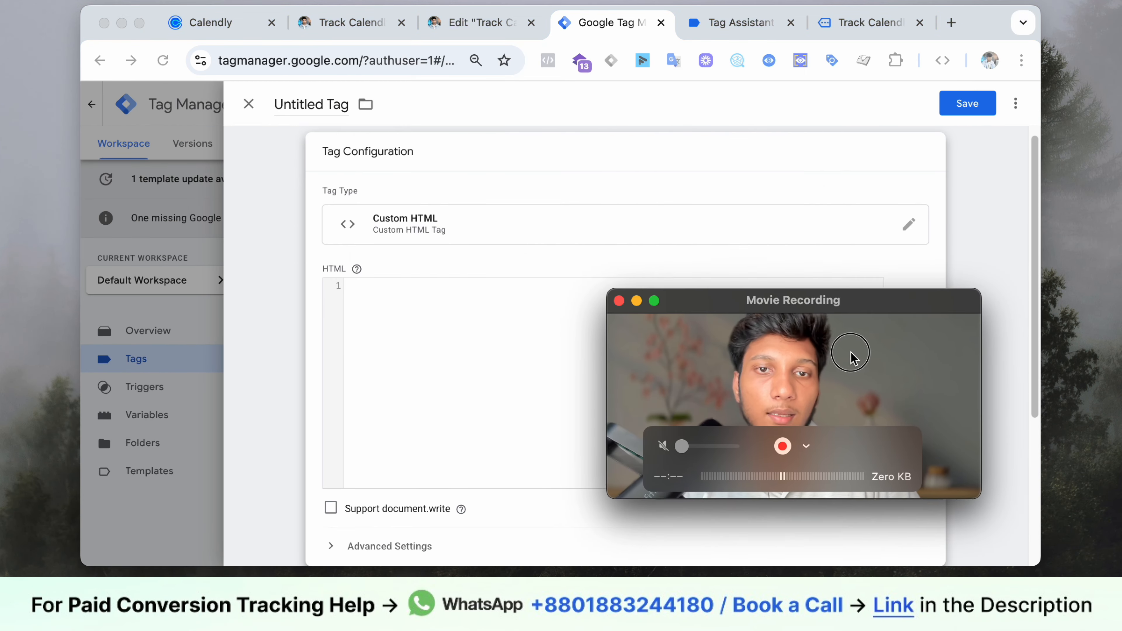
- Copy the guide's Step 4 lookup script and bring up paste options in the empty HTML box
left_click(346, 26)
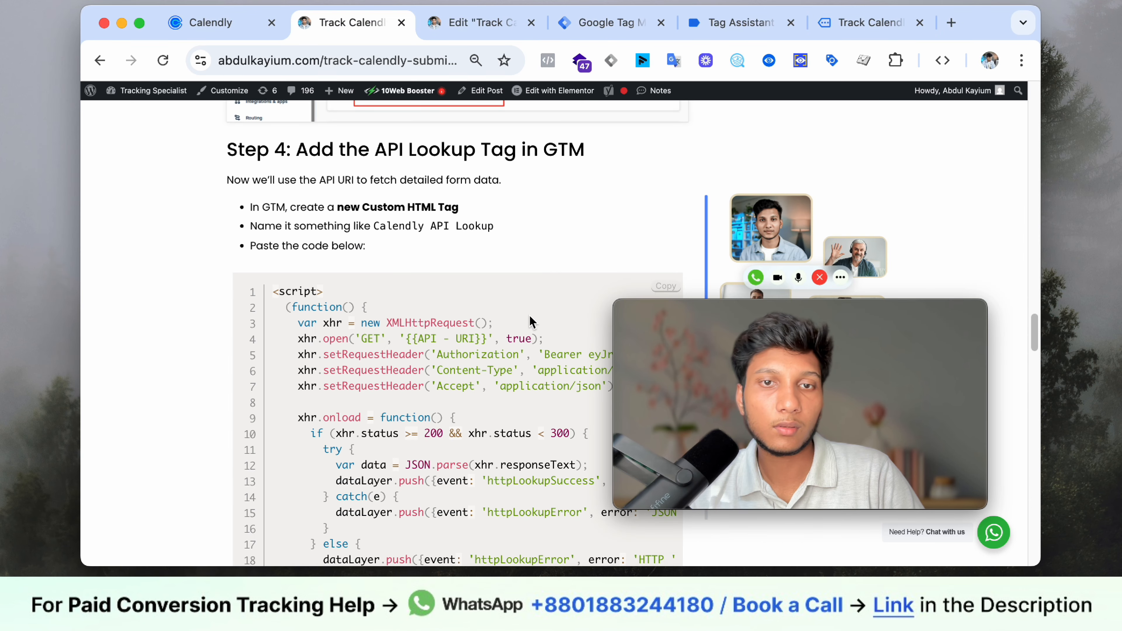
scroll(530, 322, "down", 5)
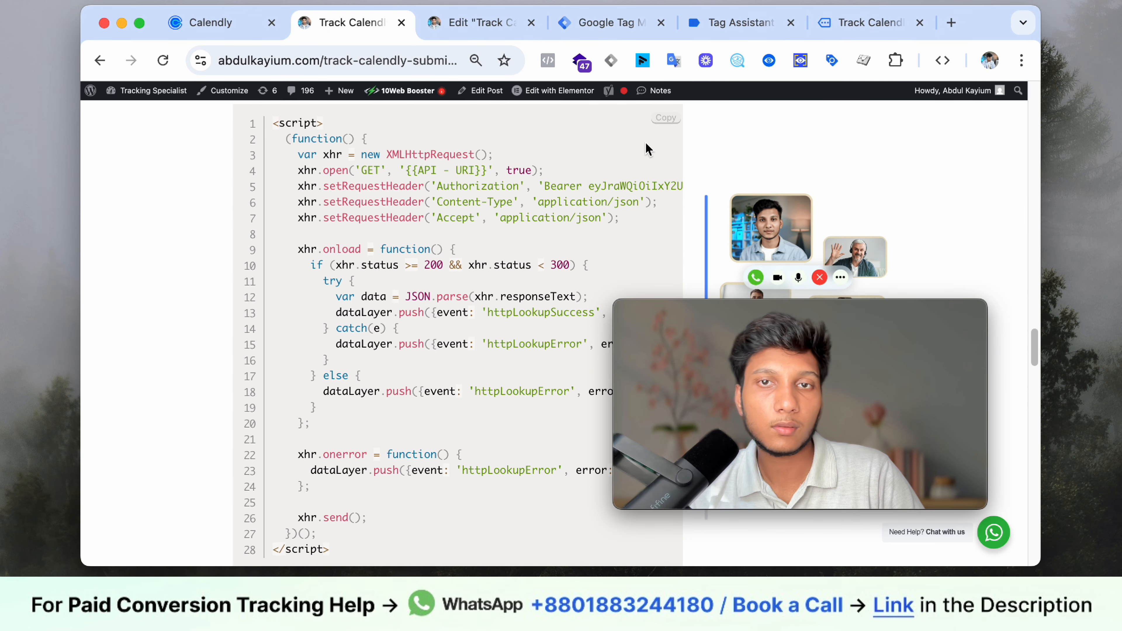
left_click(566, 35)
right_click(395, 305)
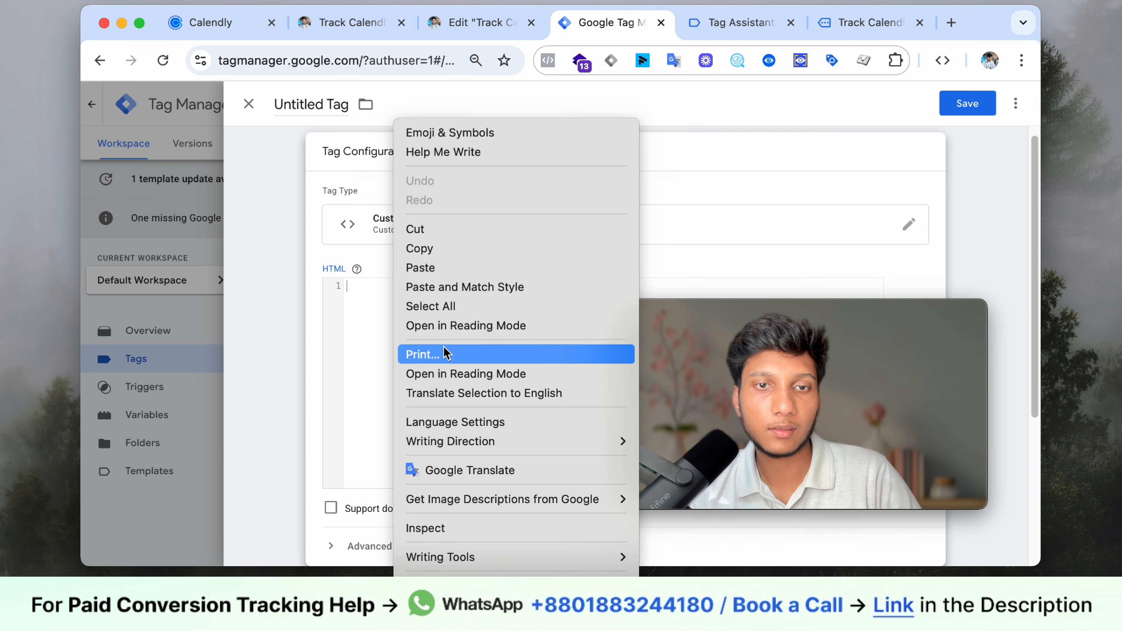
- Paste the API lookup script into the Custom HTML box
left_click(446, 268)
scroll(530, 338, "up", 6)
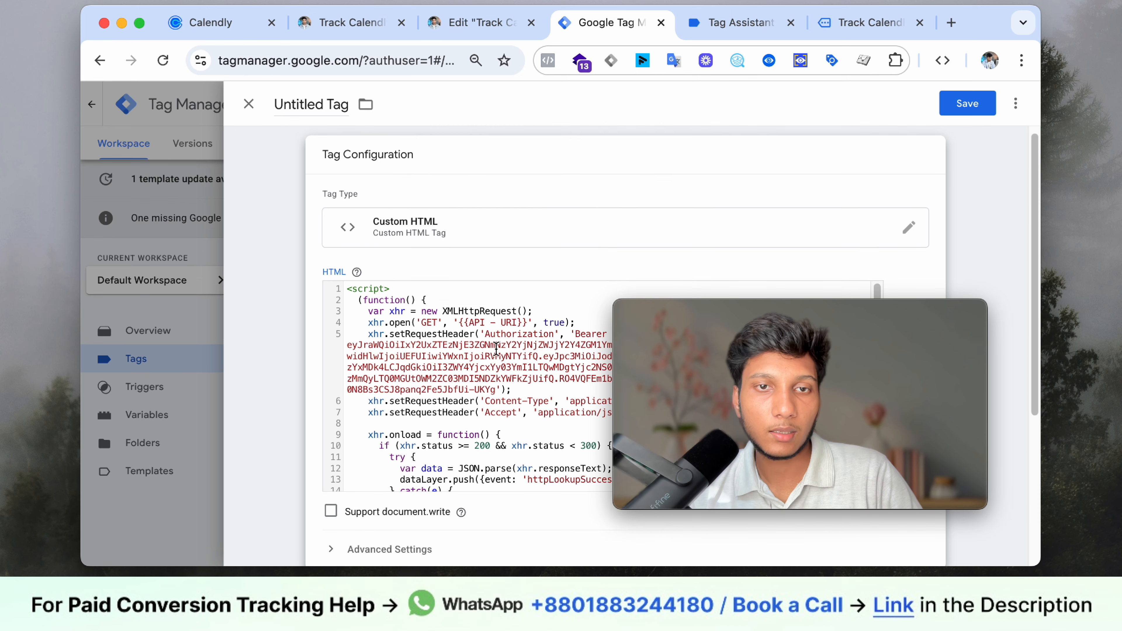
left_click_drag(735, 314, 789, 354)
left_click(482, 330)
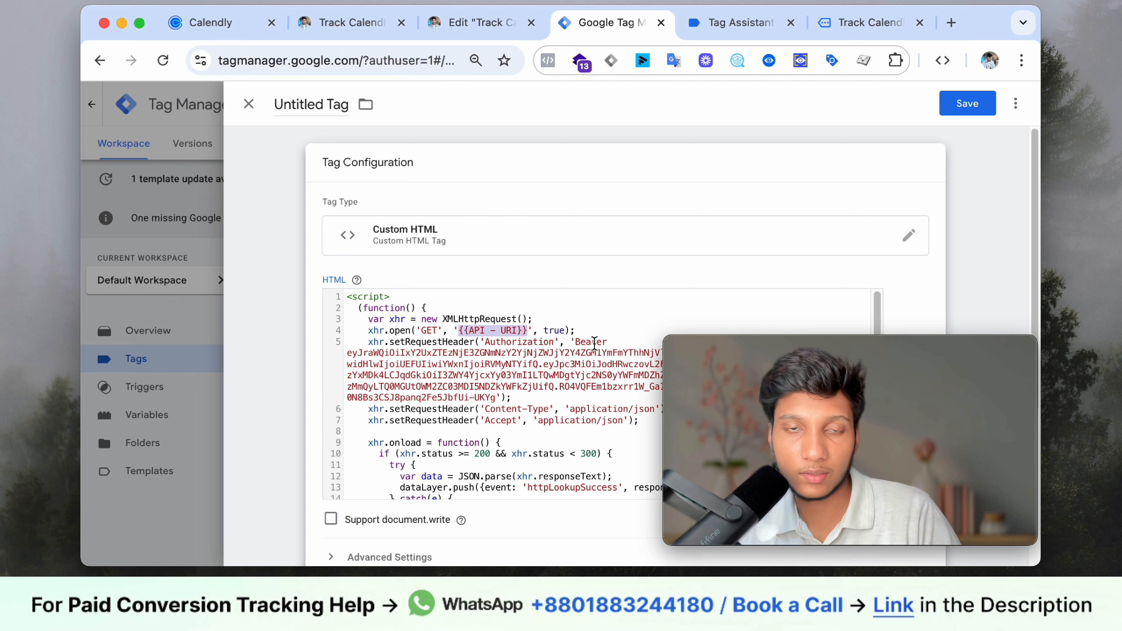
- Insert the {{API - URI}} variable into the script's request URL via autocomplete
type("{{")
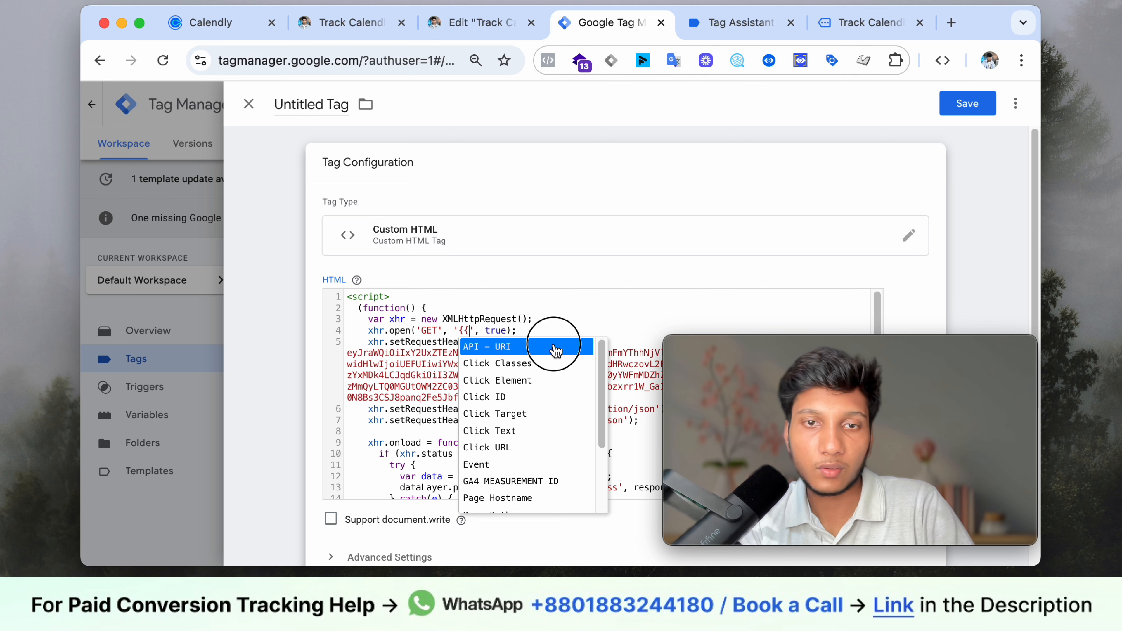
left_click(552, 346)
scroll(552, 346, "down", 4)
scroll(552, 346, "up", 2)
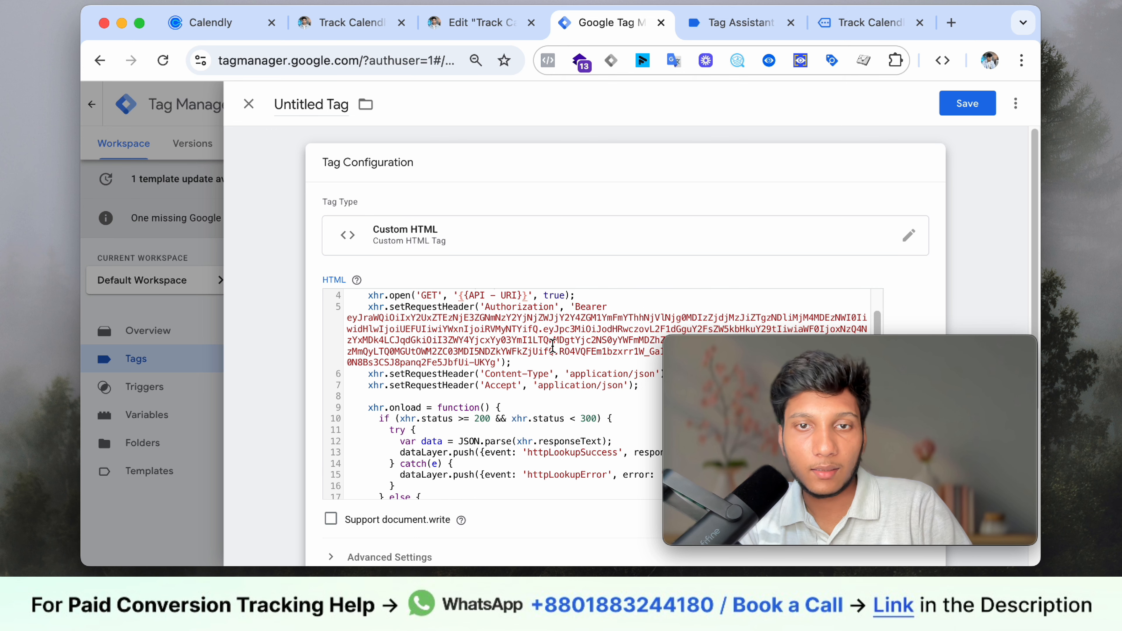
scroll(552, 343, "down", 3)
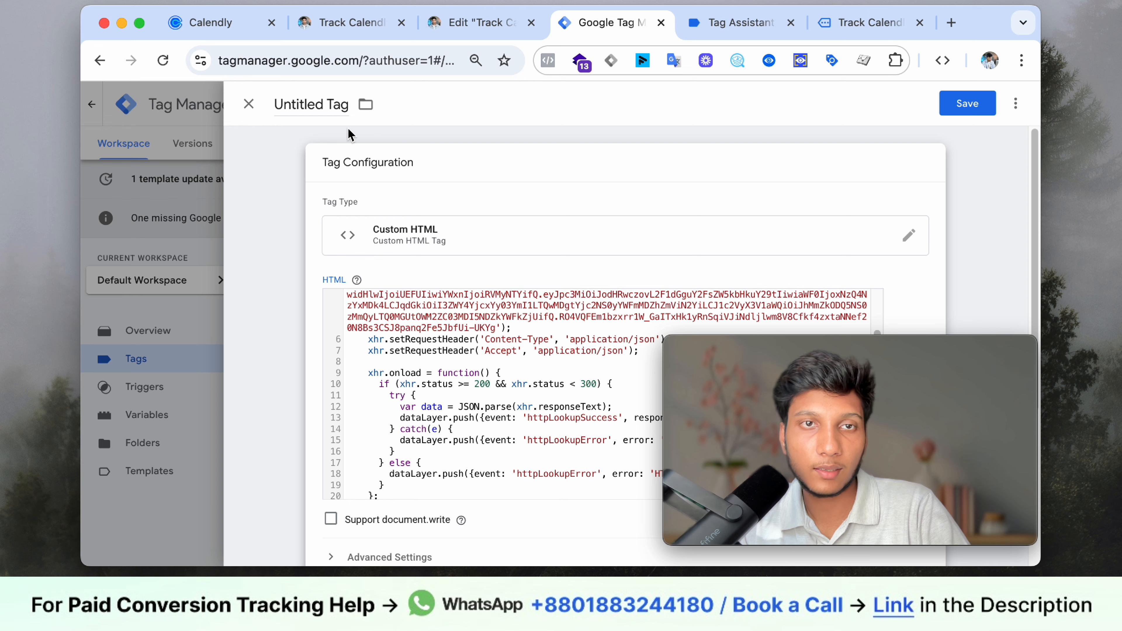
left_click(212, 22)
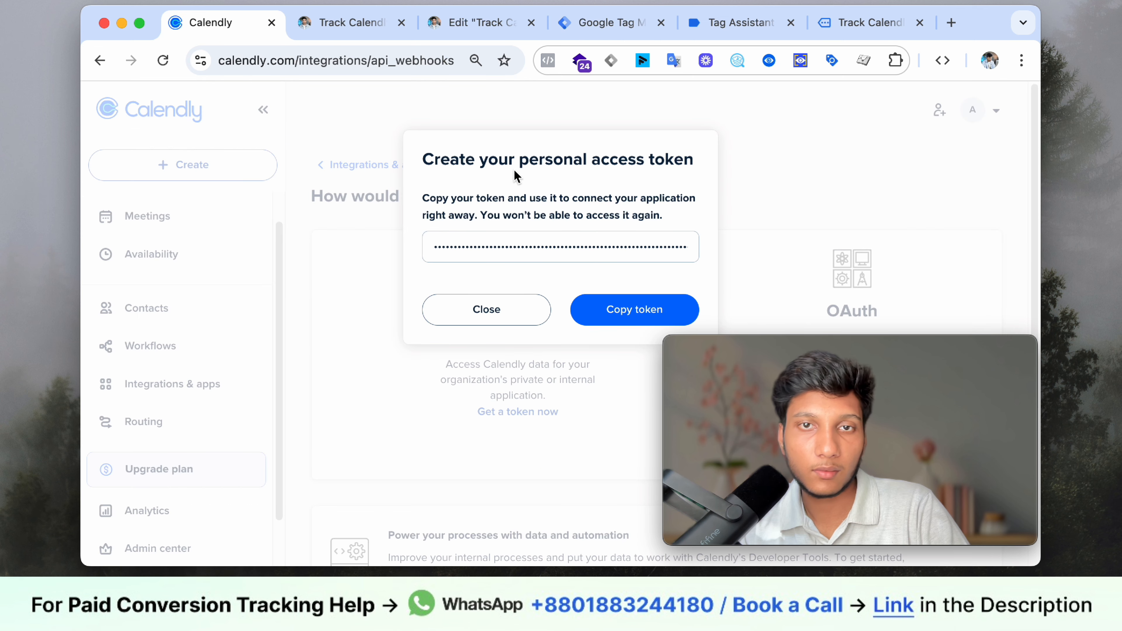
- Review the guide's instruction on replacing the access token in the lookup script
left_click(351, 22)
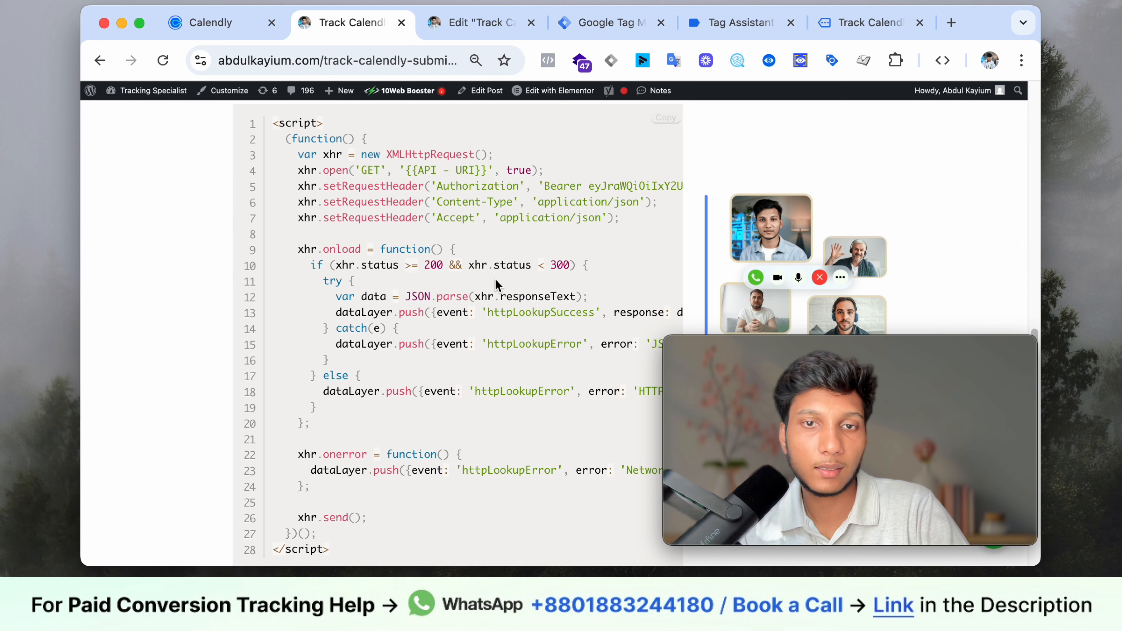
scroll(573, 283, "down", 5)
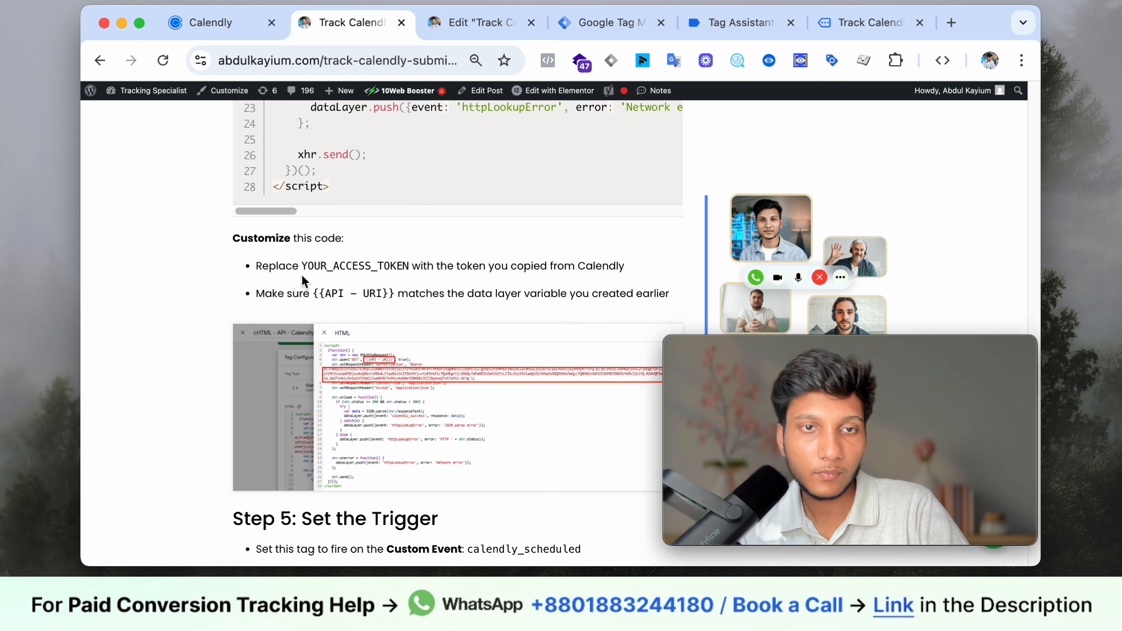
left_click_drag(325, 268, 385, 282)
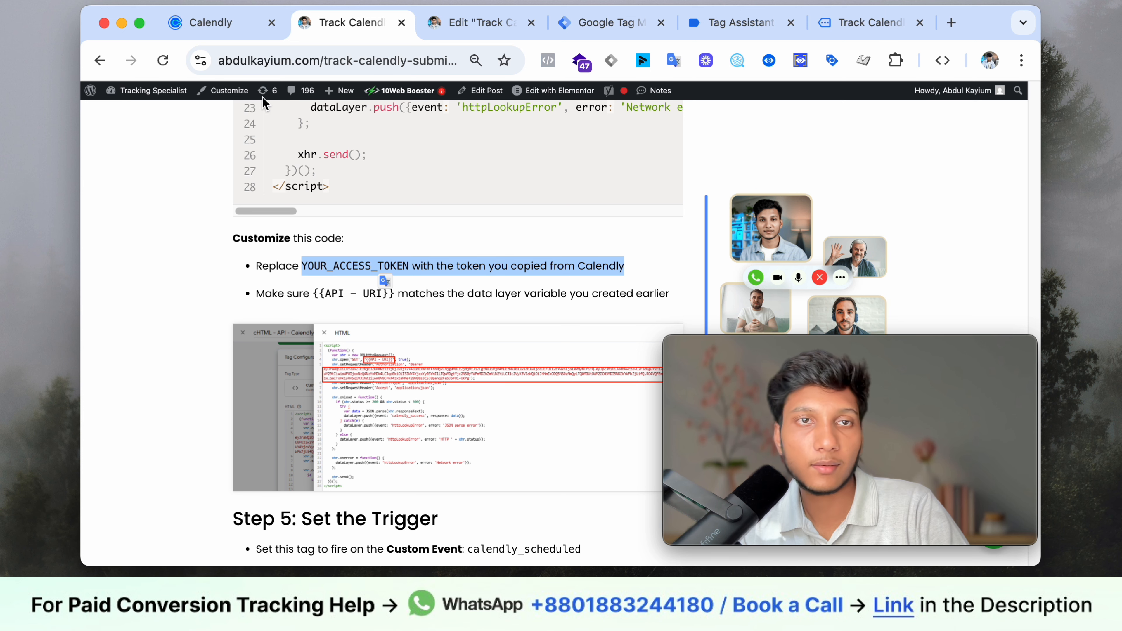
scroll(571, 236, "down", 2)
scroll(560, 232, "down", 1)
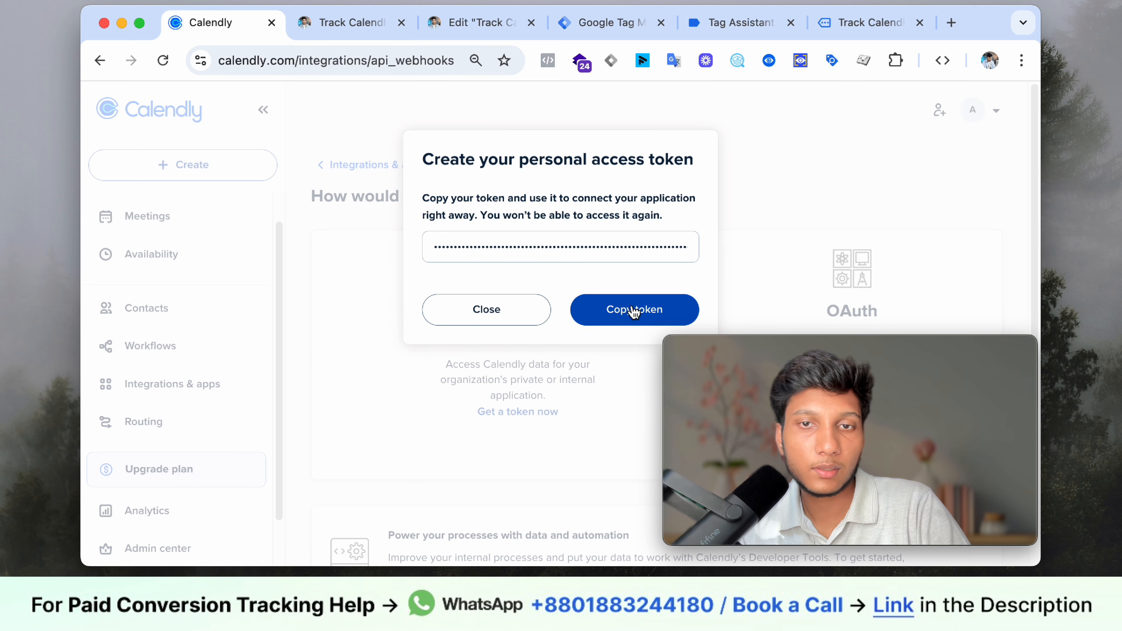
left_click(369, 26)
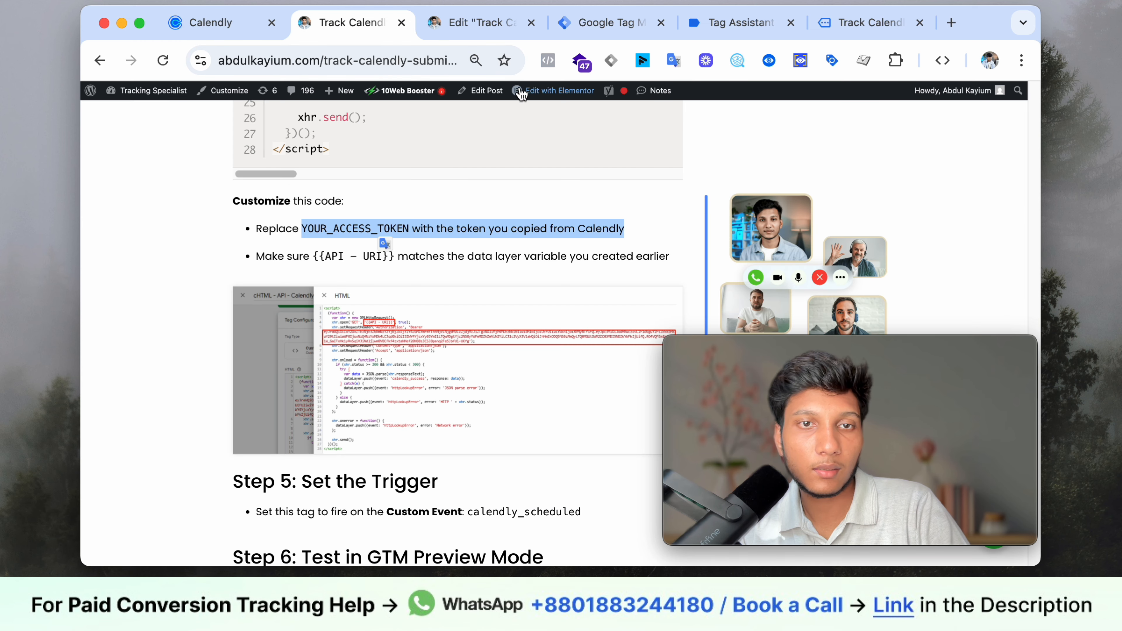
left_click(493, 21)
- Replace the script's old Bearer token with the copied Calendly access token
left_click(603, 23)
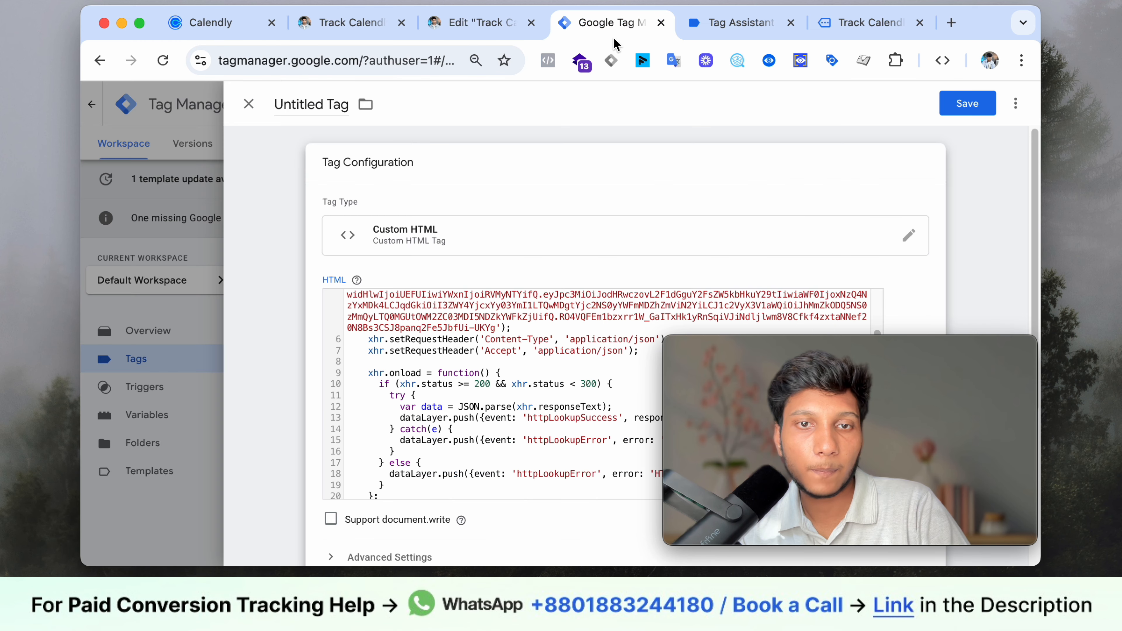
scroll(505, 331, "down", 1)
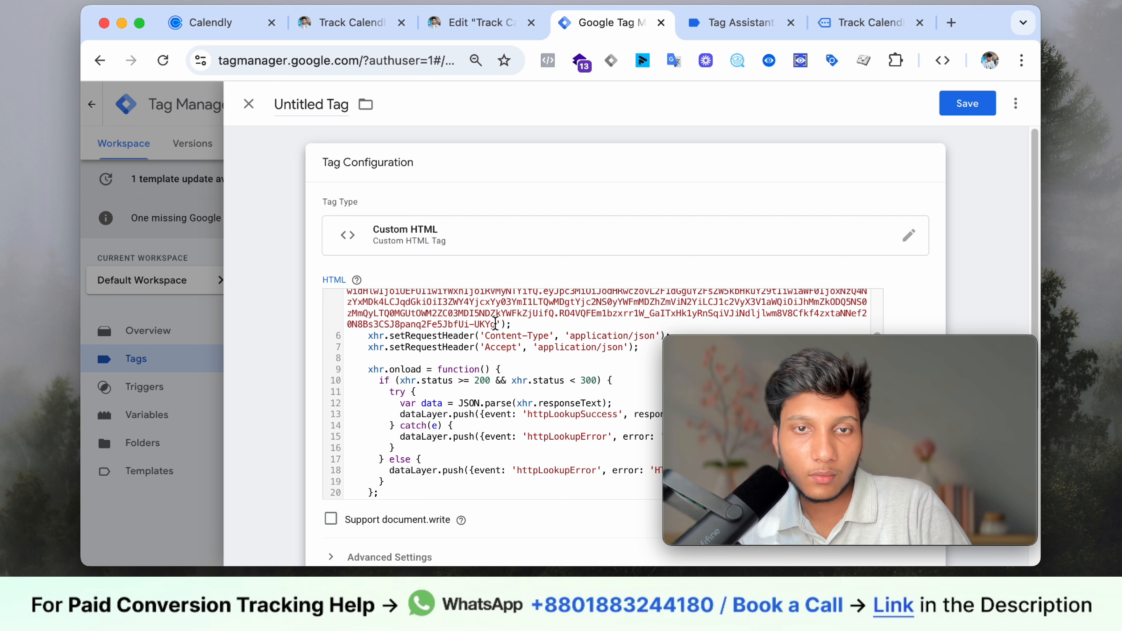
left_click_drag(461, 321, 354, 307)
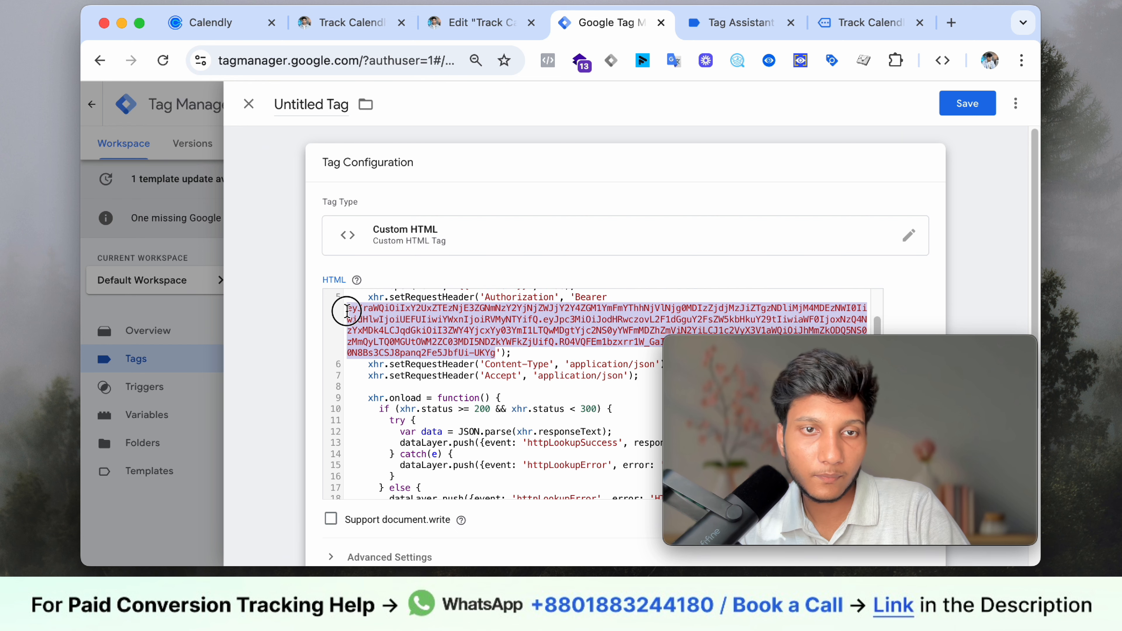
right_click(368, 311)
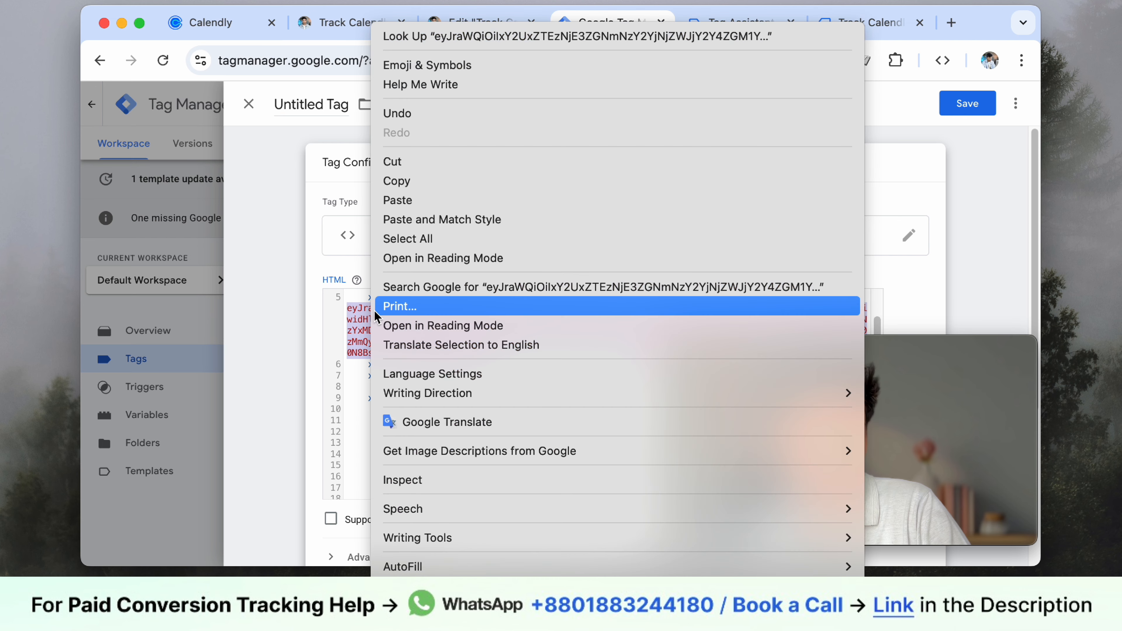
left_click(414, 204)
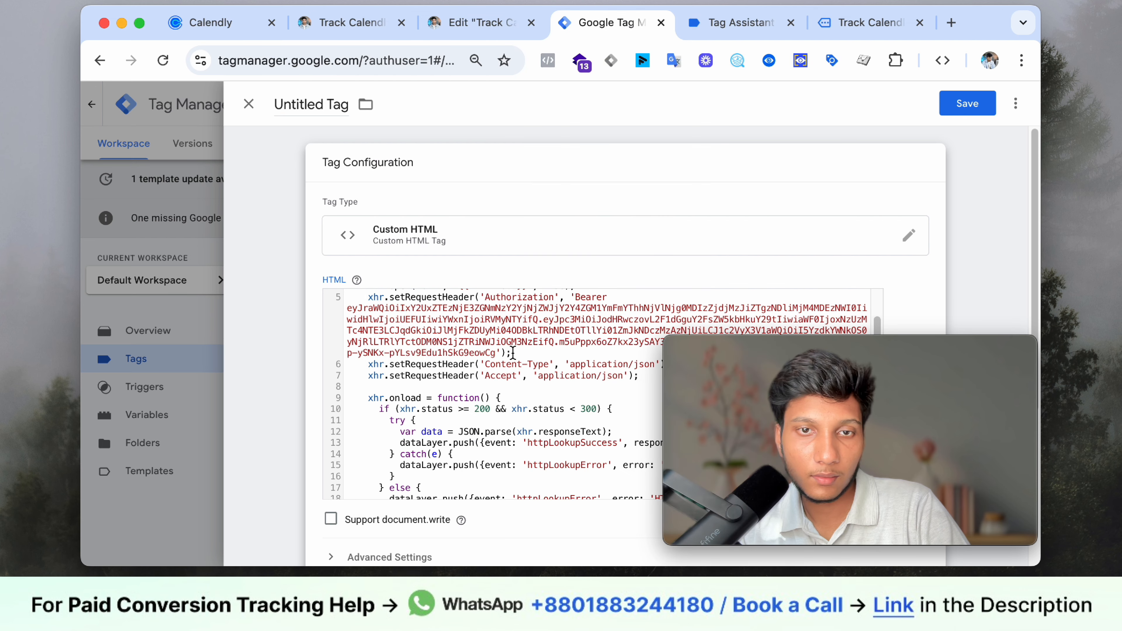
left_click(241, 27)
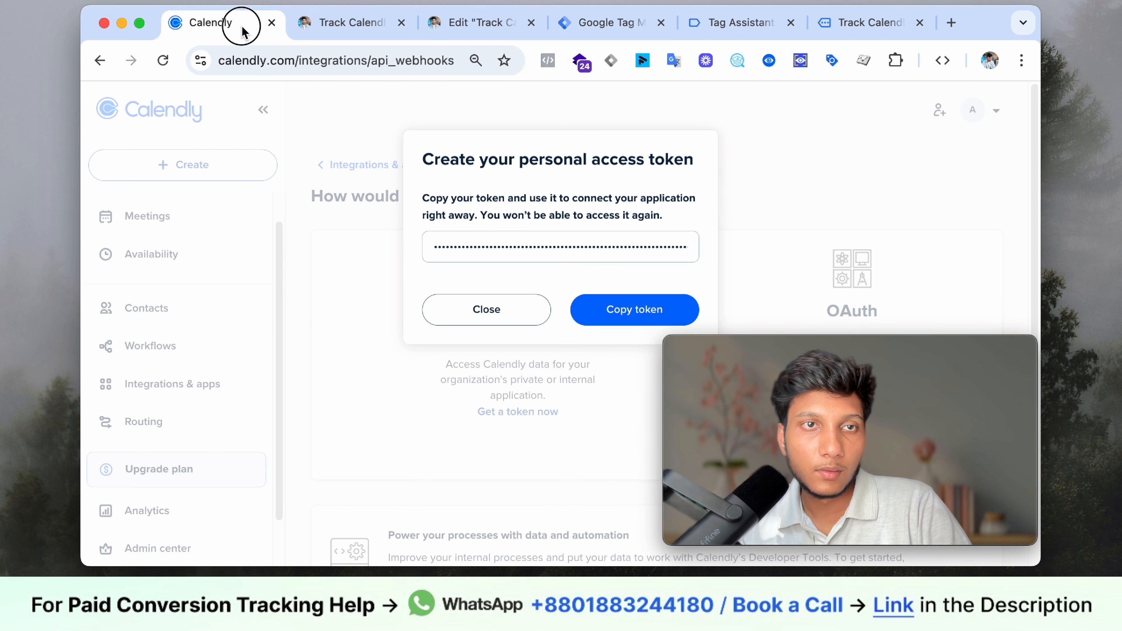
left_click(338, 24)
scroll(404, 309, "down", 5)
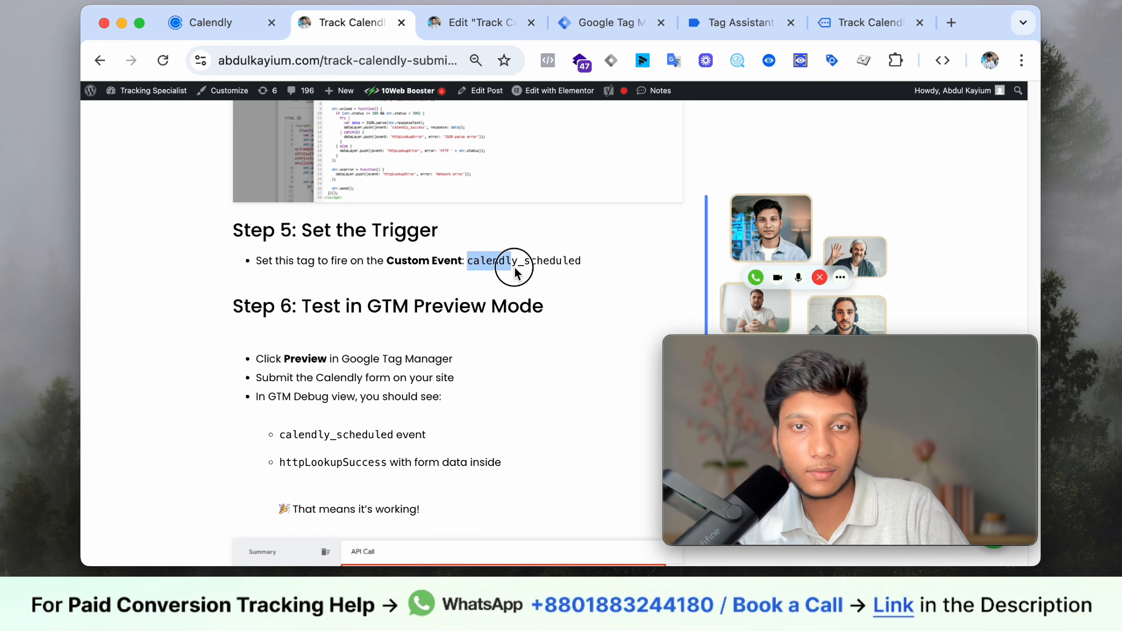
- Attach the Calendly - Event Scheduled trigger to the Custom HTML tag
left_click_drag(515, 270, 577, 263)
scroll(422, 291, "down", 5)
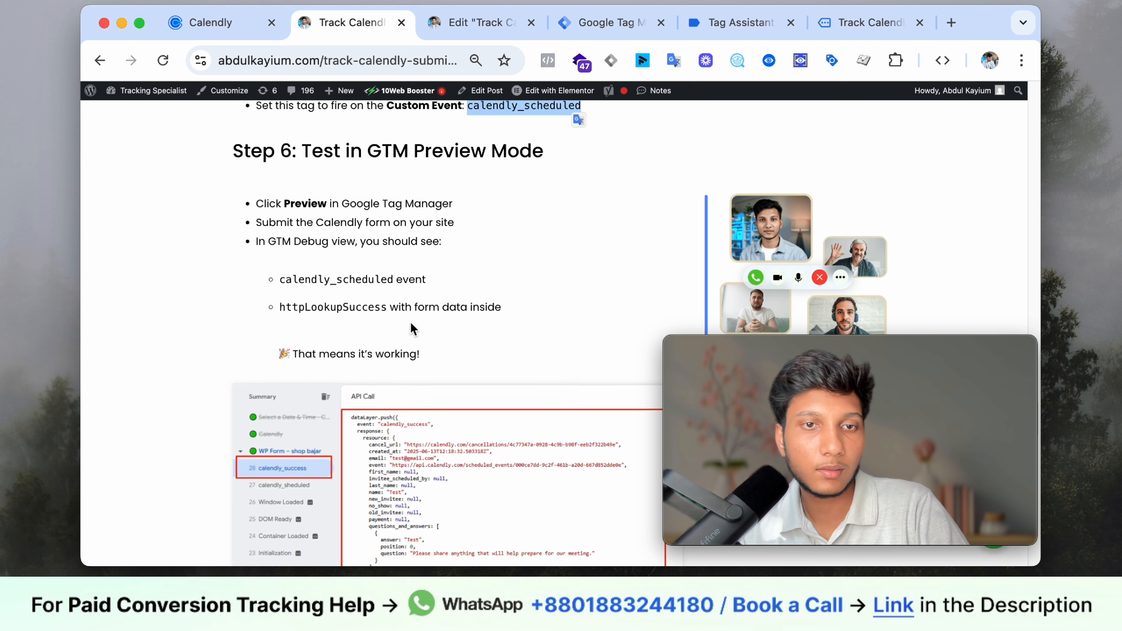
scroll(336, 146, "up", 4)
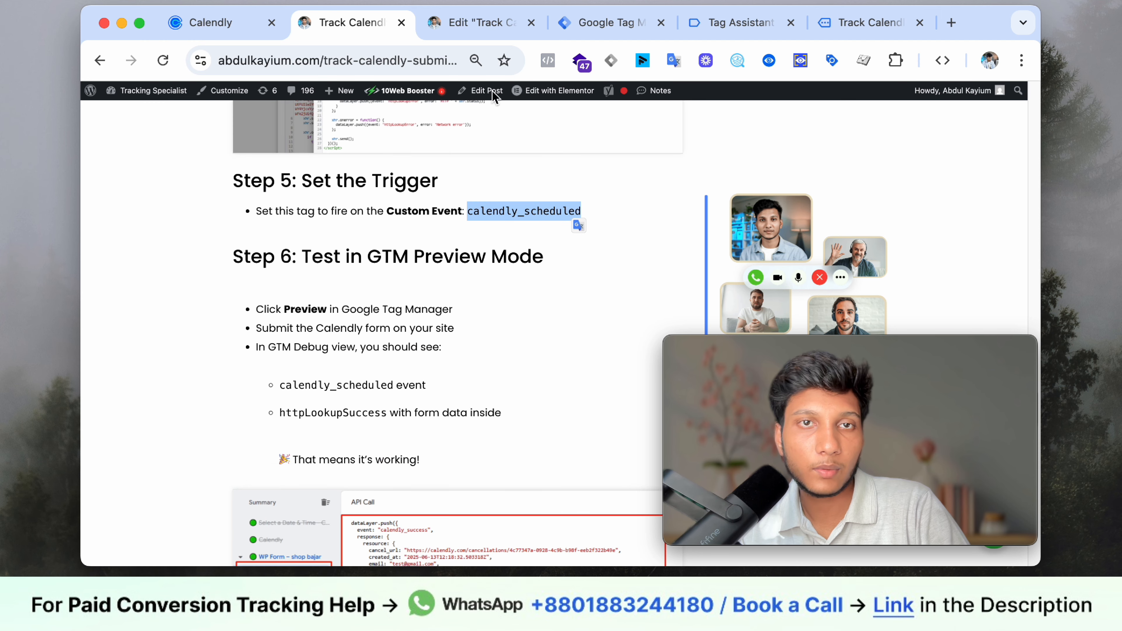
left_click(608, 27)
scroll(500, 283, "down", 5)
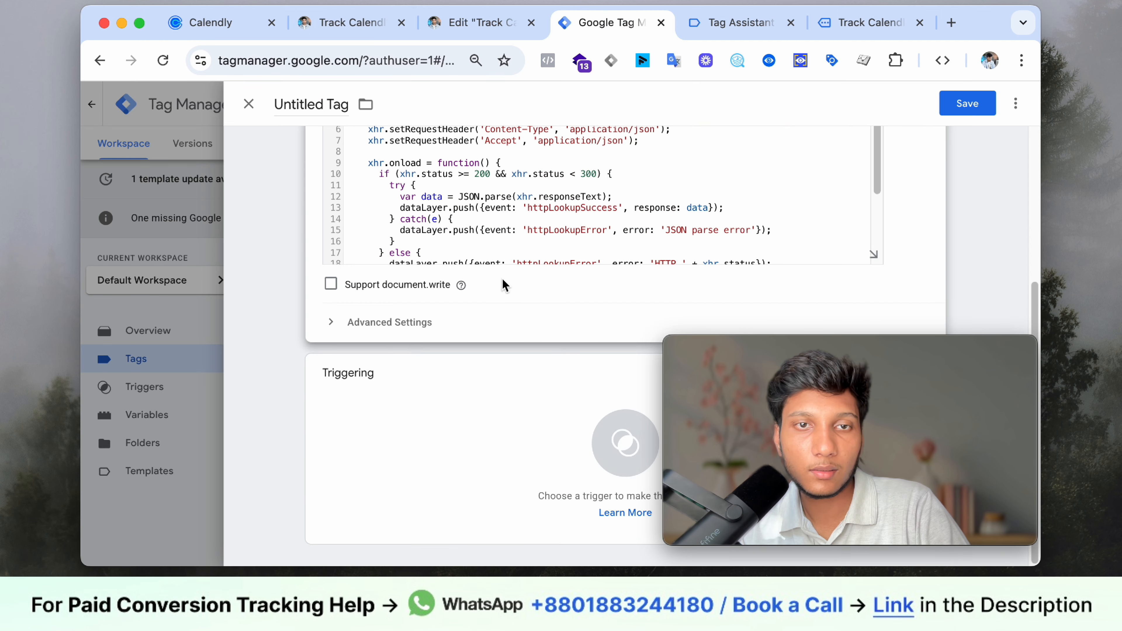
left_click(458, 431)
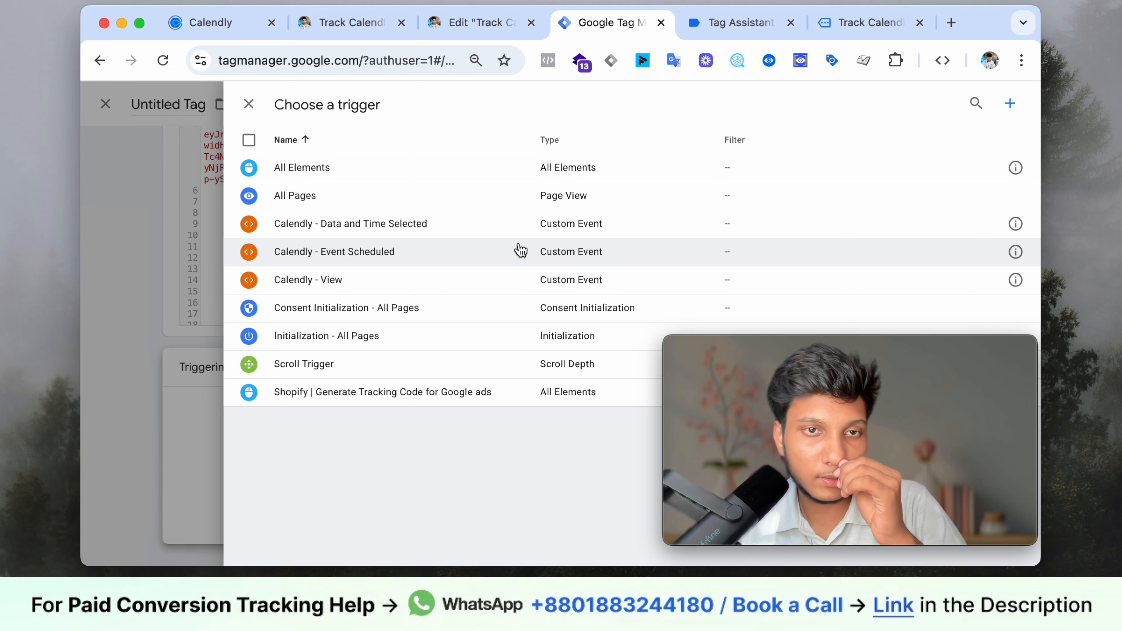
left_click(773, 255)
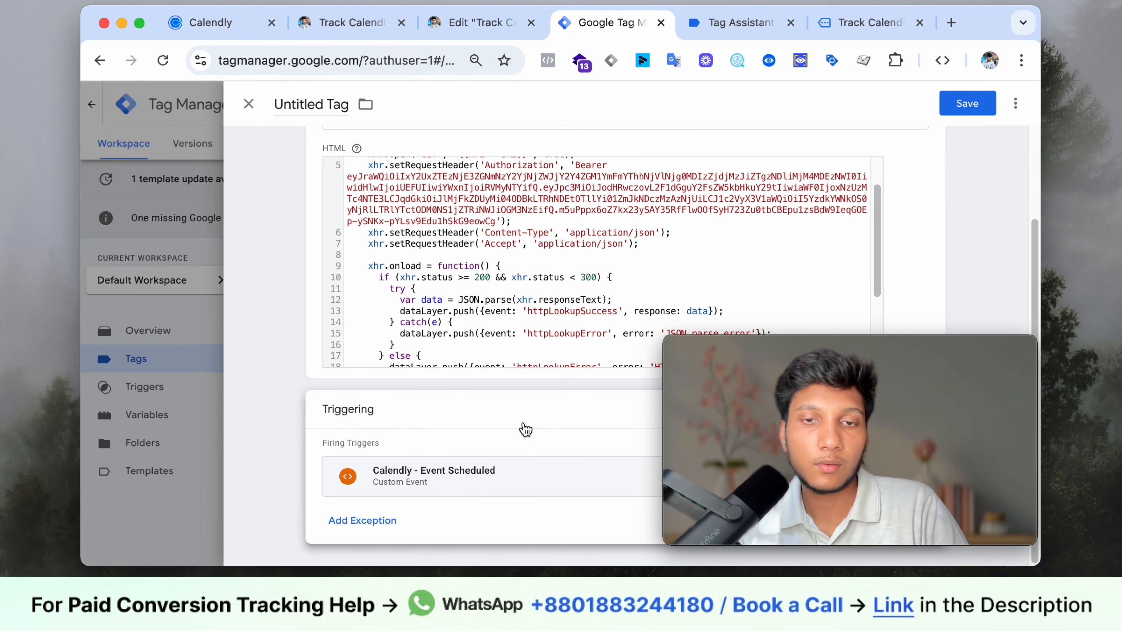
- Remove that trigger and start a new trigger of type Custom Event
left_click_drag(941, 429, 528, 236)
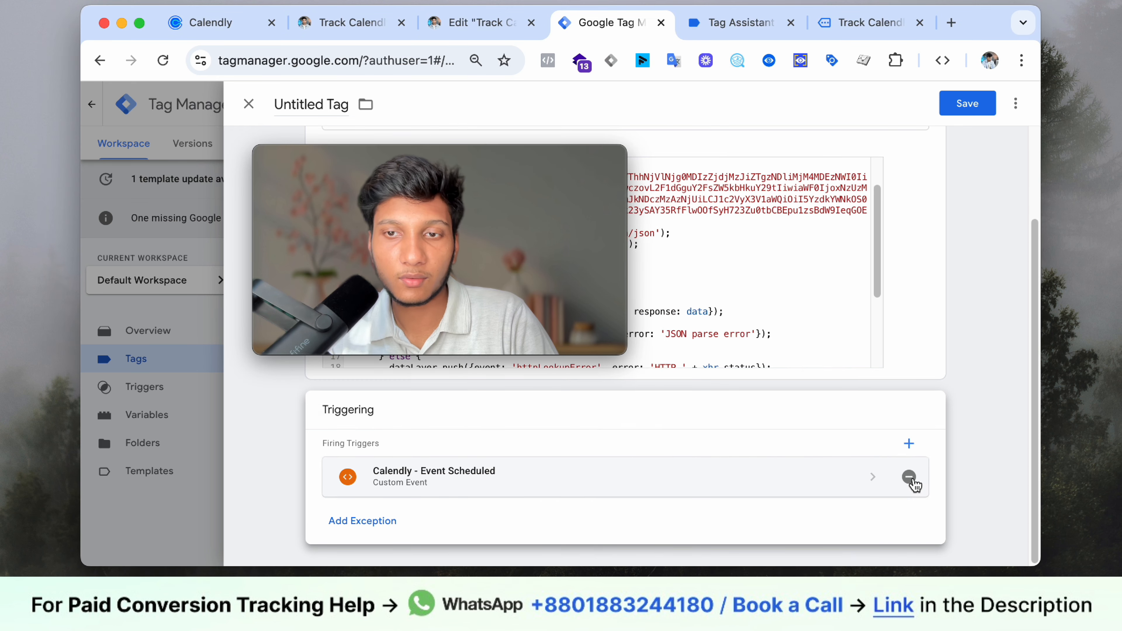
left_click(909, 477)
left_click(846, 488)
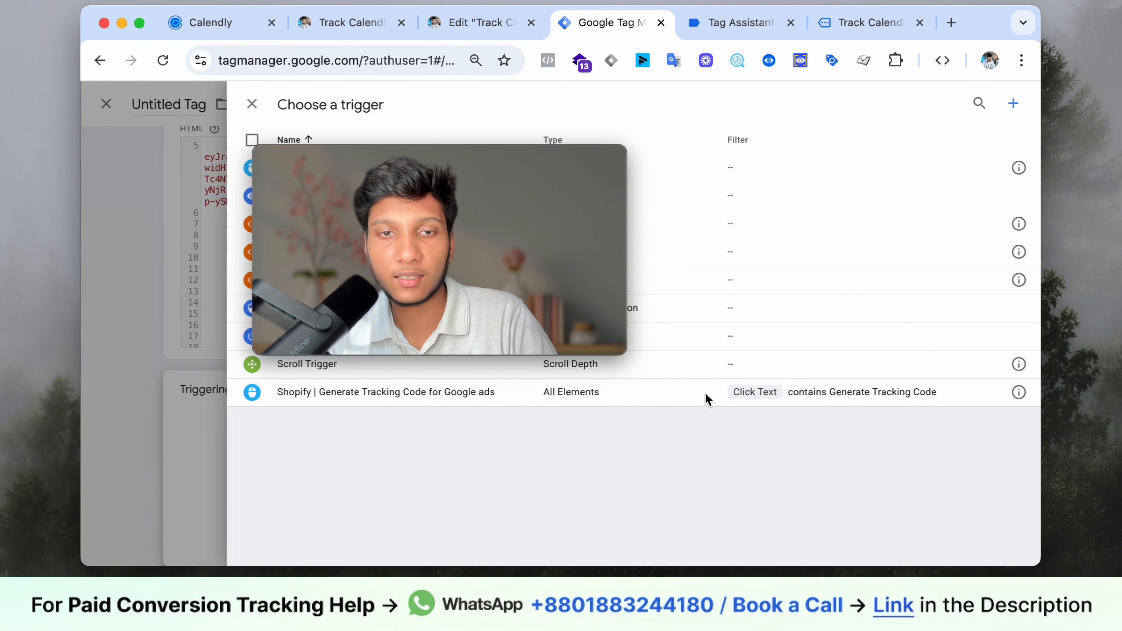
left_click_drag(617, 207, 1007, 413)
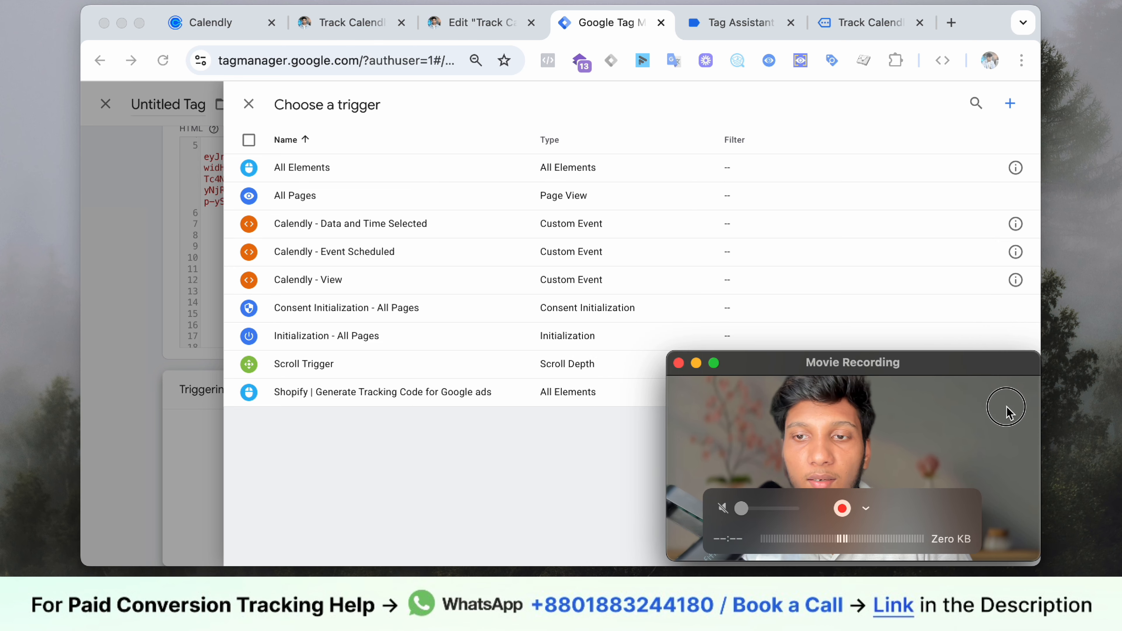
left_click(1010, 103)
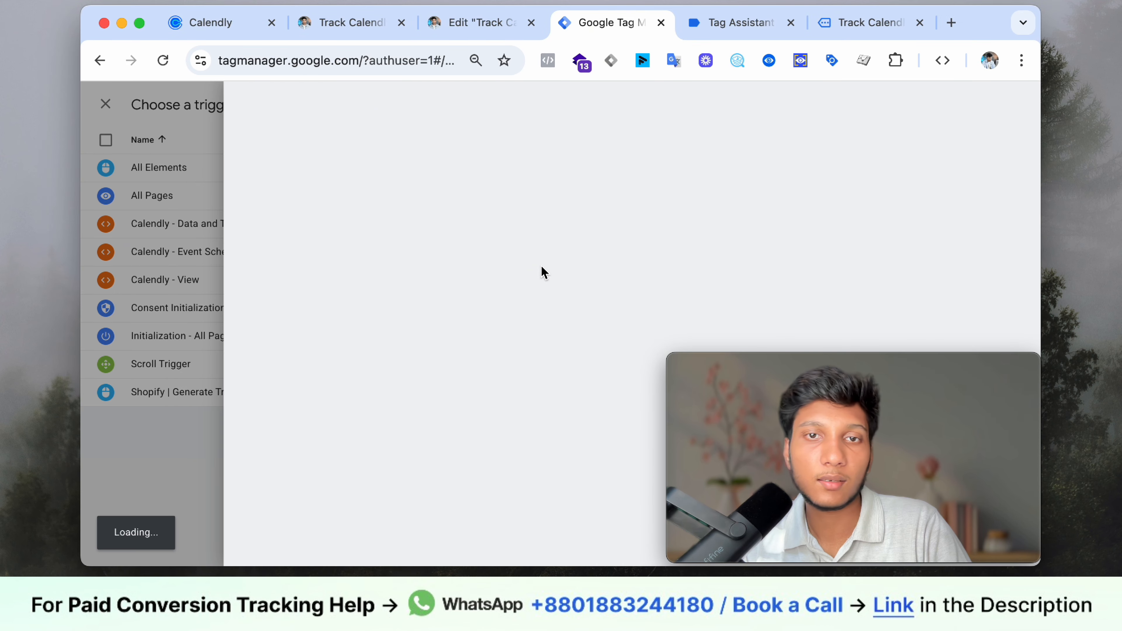
left_click(601, 205)
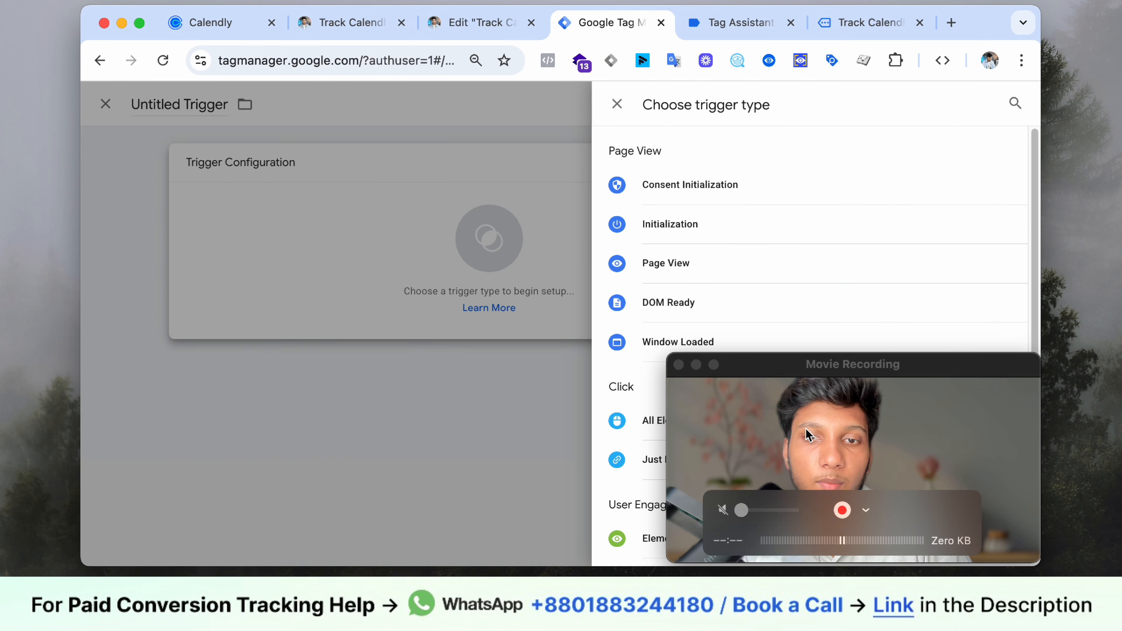
left_click_drag(804, 425, 369, 267)
scroll(747, 363, "down", 7)
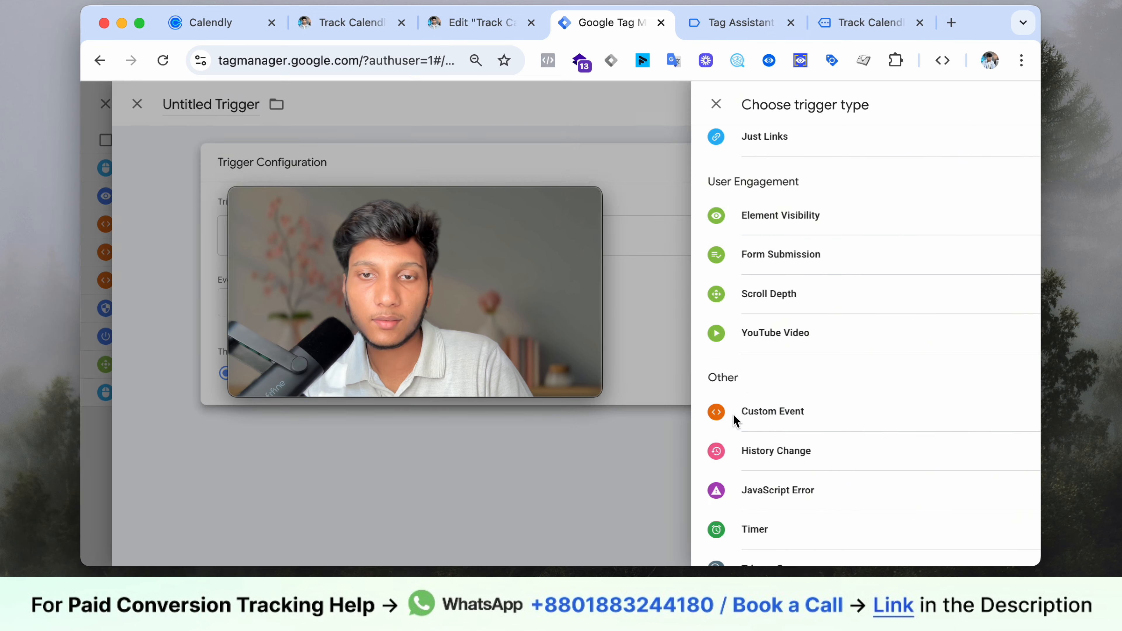
left_click(734, 418)
left_click_drag(513, 306, 927, 467)
left_click(702, 23)
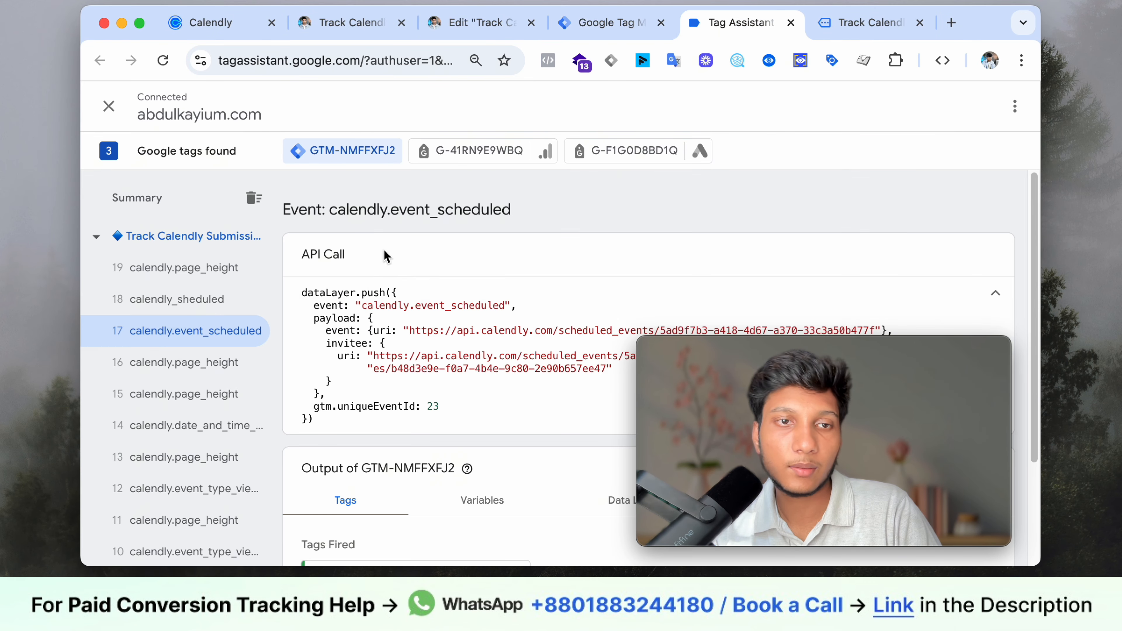
scroll(527, 332, "down", 3)
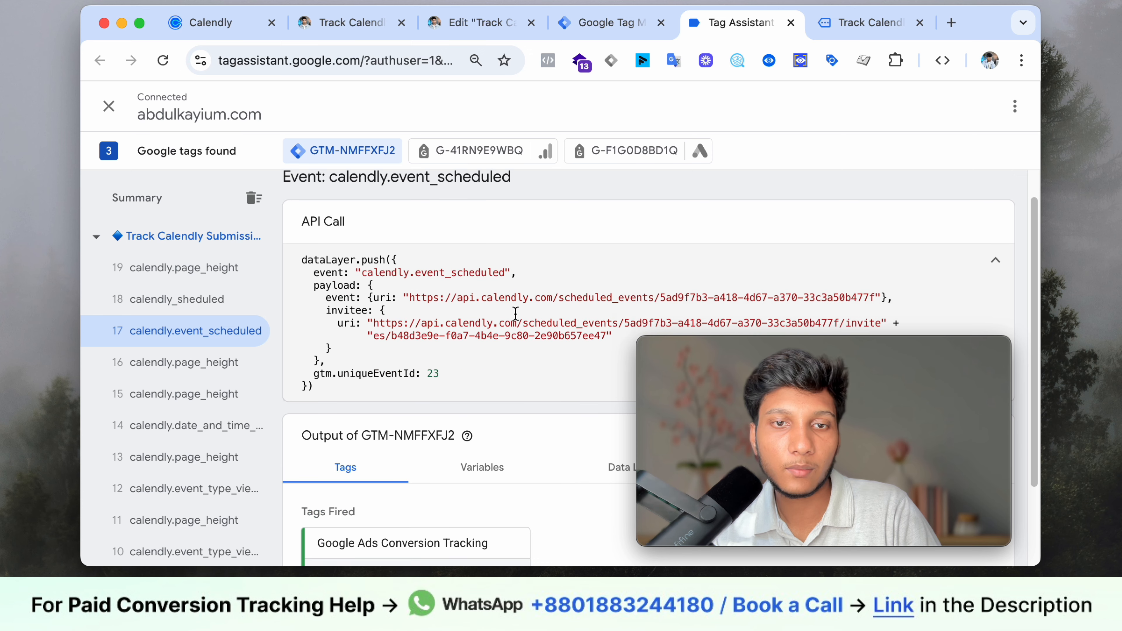
scroll(530, 353, "up", 3)
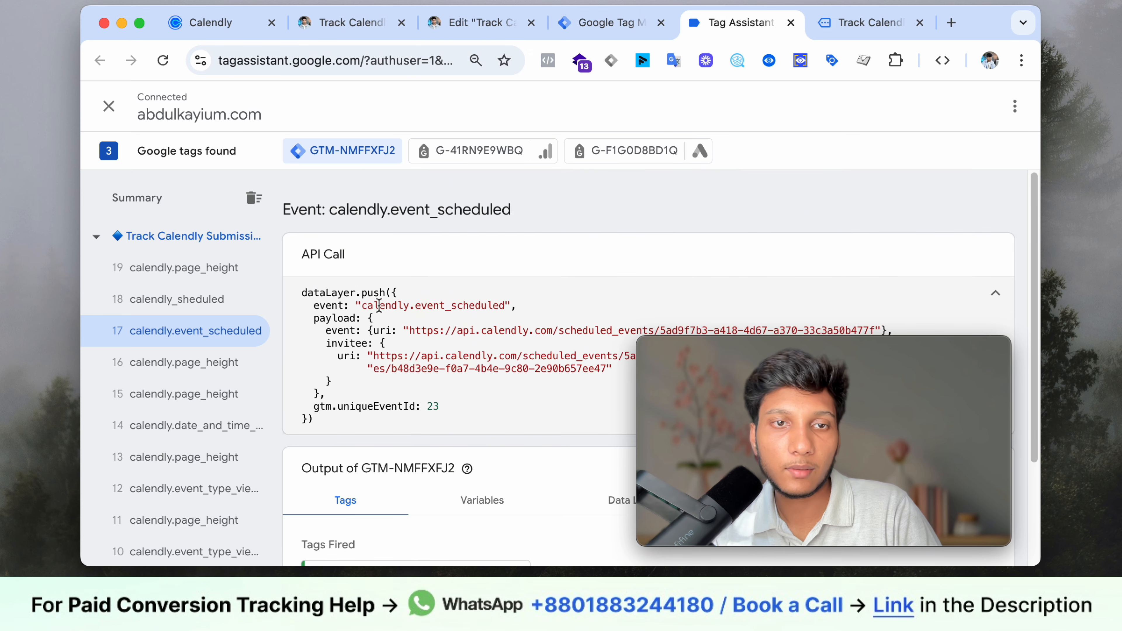
left_click_drag(363, 306, 480, 314)
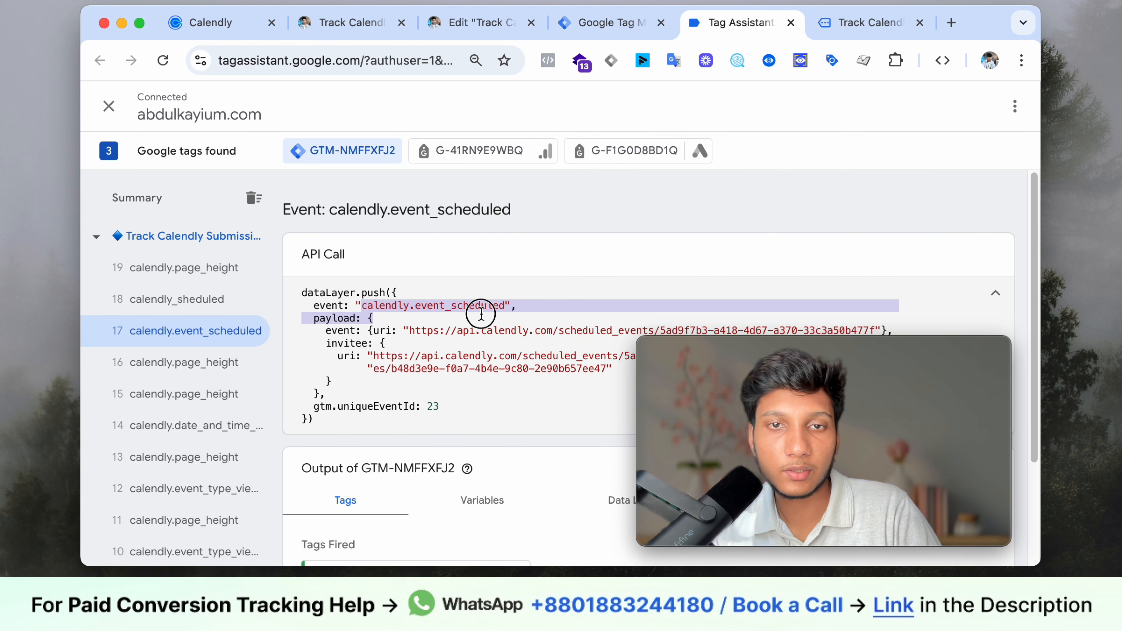
left_click(480, 314)
scroll(531, 259, "down", 2)
scroll(531, 260, "down", 10)
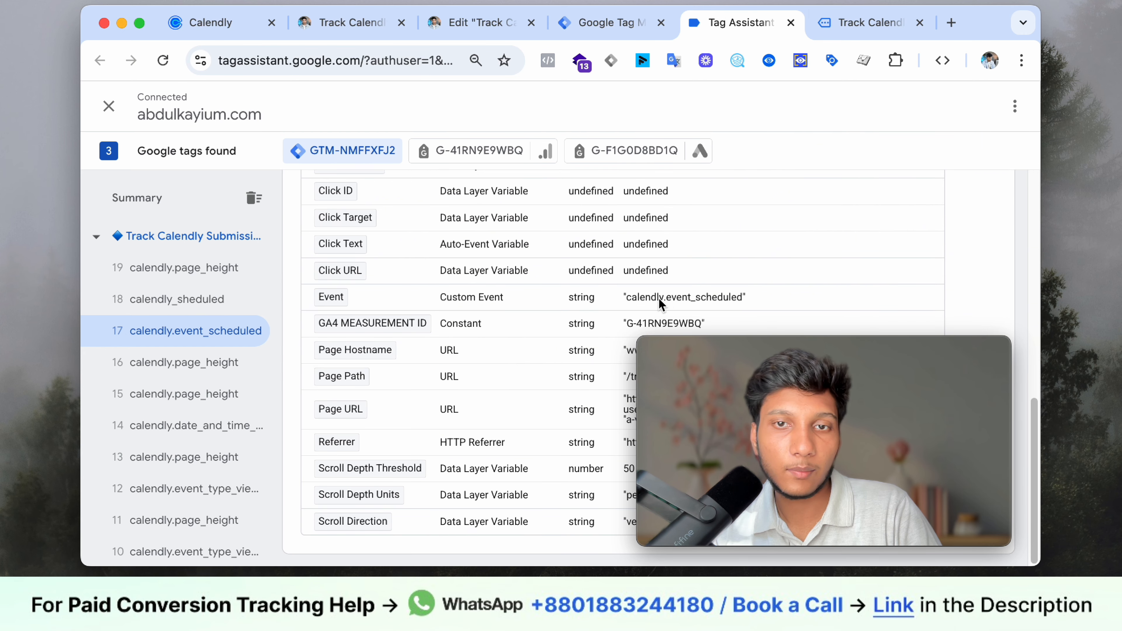
left_click_drag(627, 298, 705, 302)
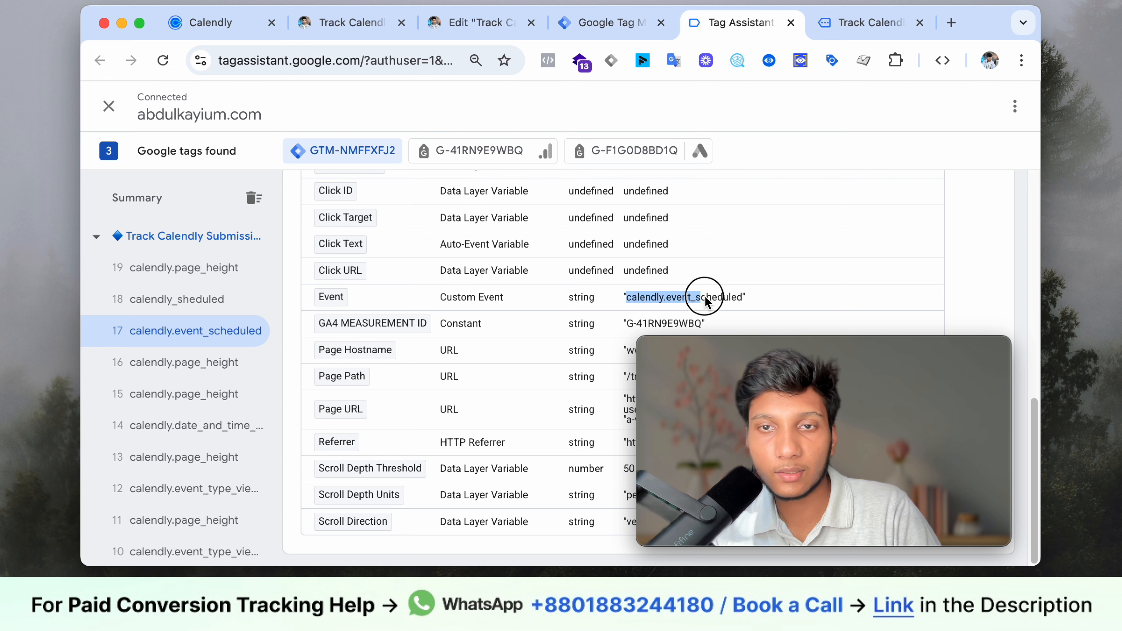
right_click(724, 302)
left_click(741, 323)
- Set the event name to calendly.event_scheduled, name the trigger 'Calendly Event Scheduled', and save
left_click(592, 23)
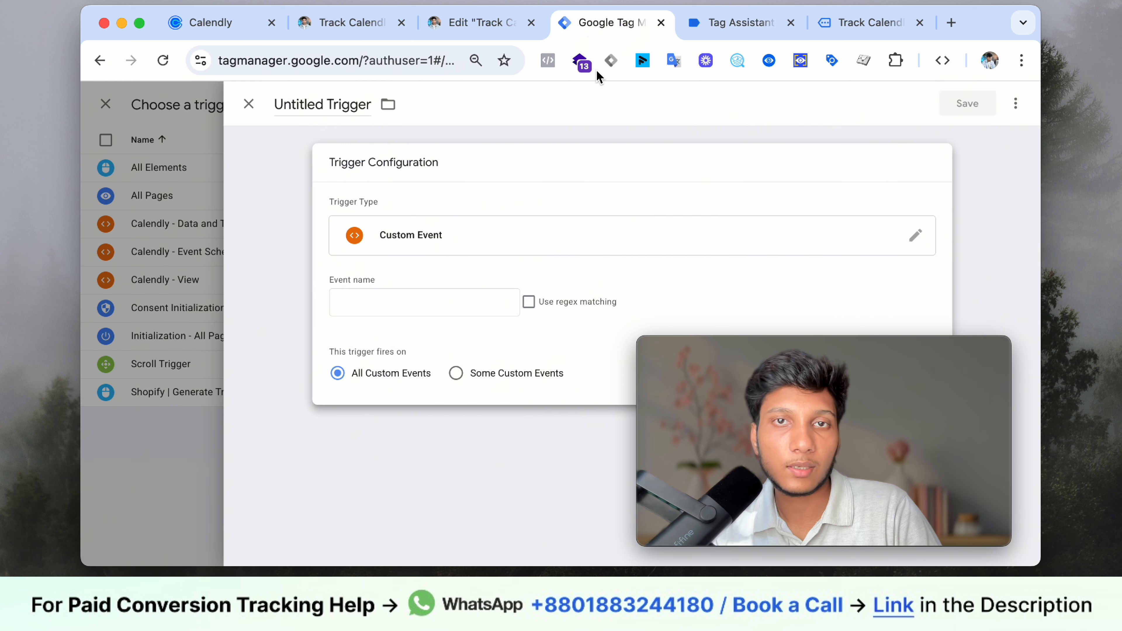
left_click(417, 294)
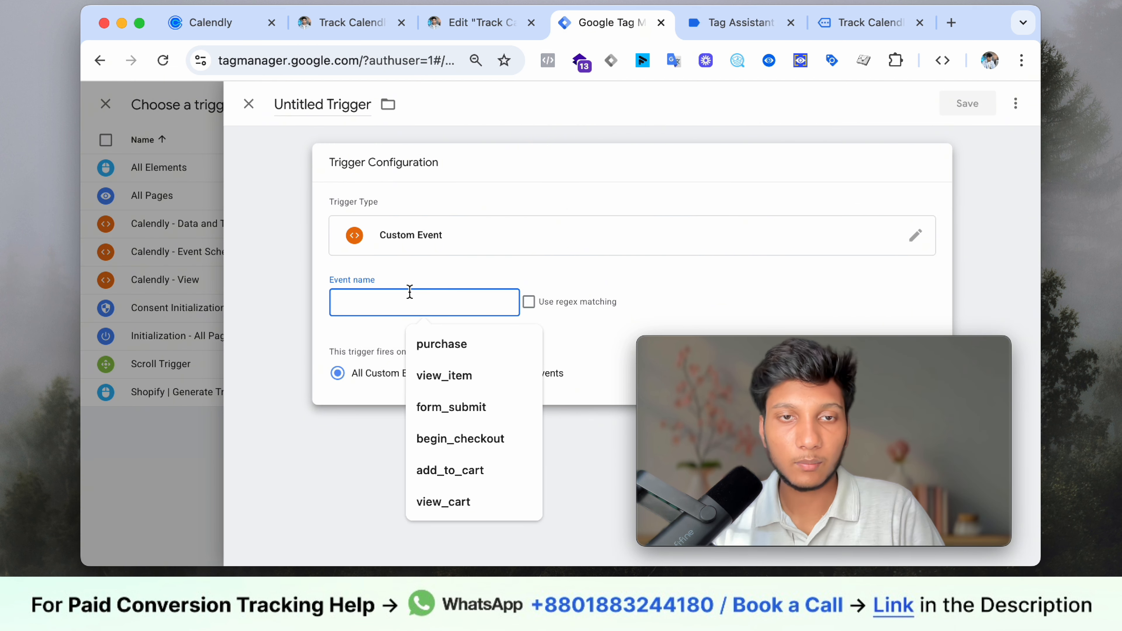
right_click(411, 303)
left_click(583, 375)
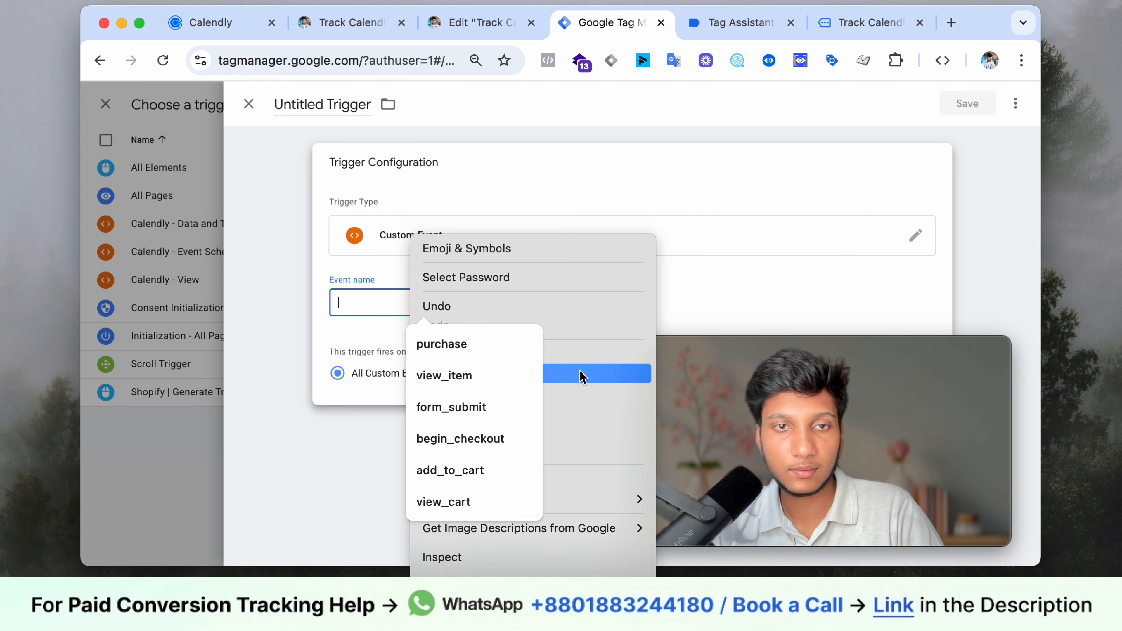
left_click(345, 303)
key("super+v")
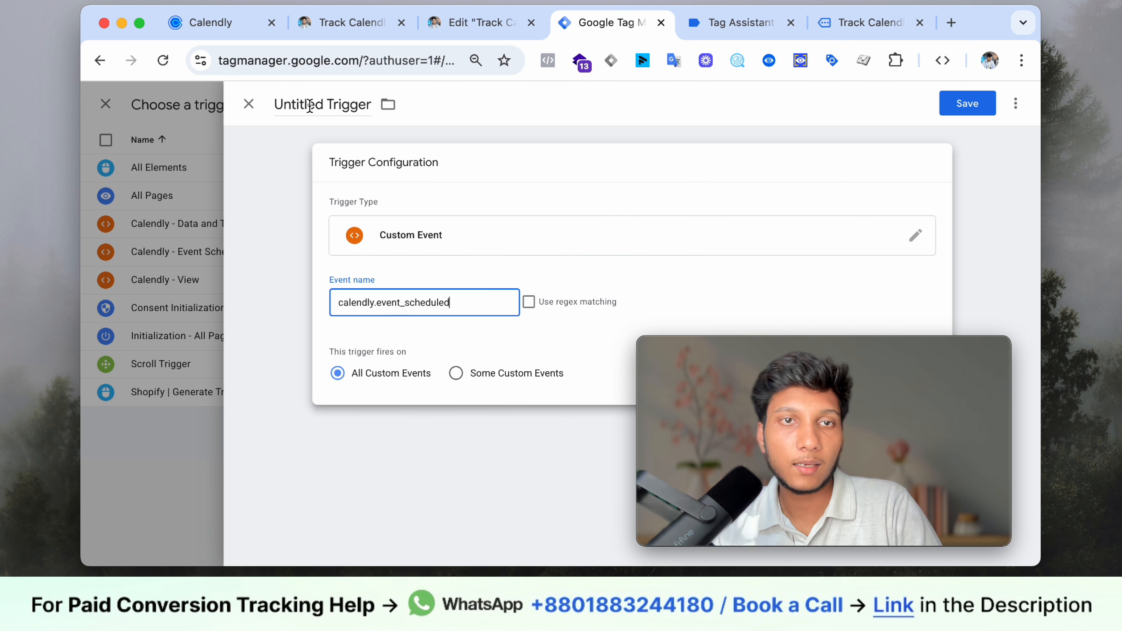
left_click(309, 106)
type("Calendly Event Scheduled")
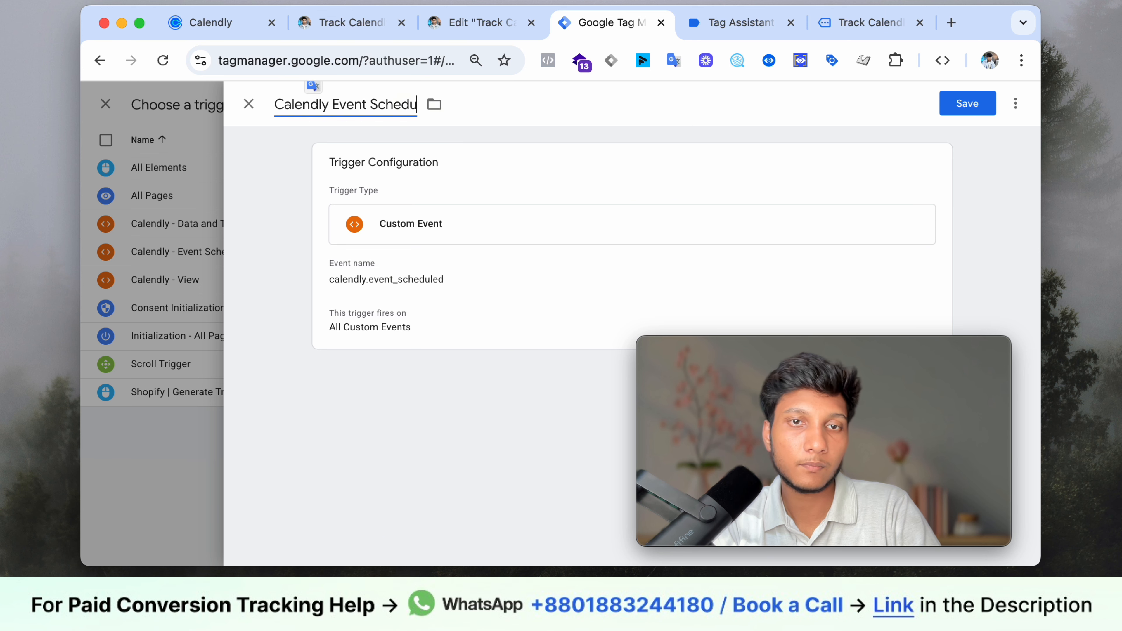
left_click(963, 110)
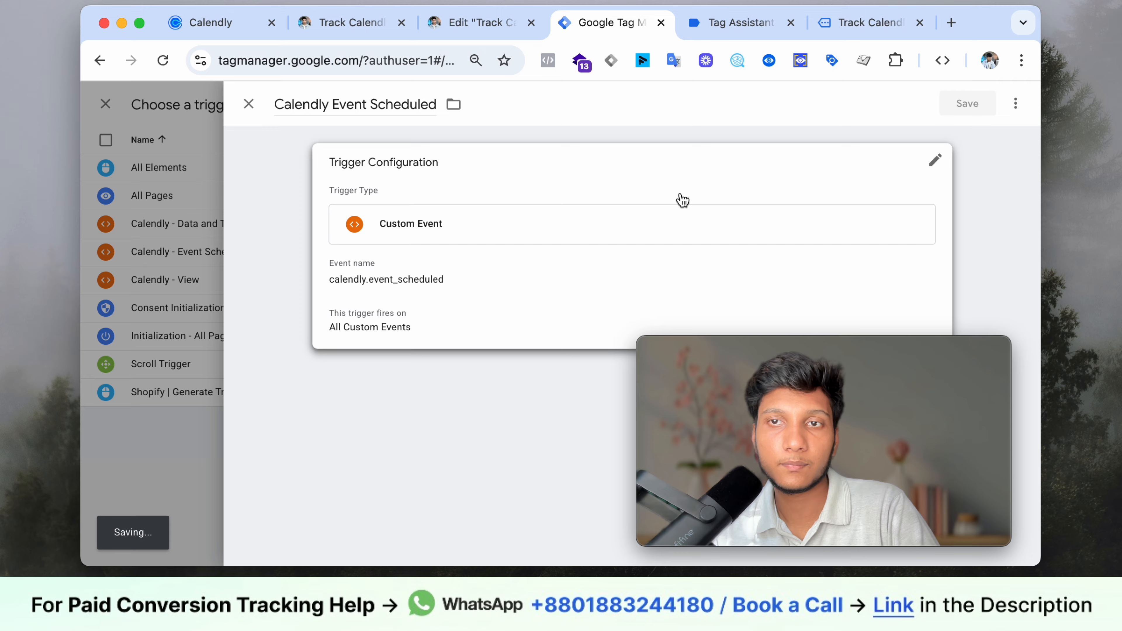
- Copy the suggested tag name 'Calendly API Lookup' from the guide article
left_click(324, 101)
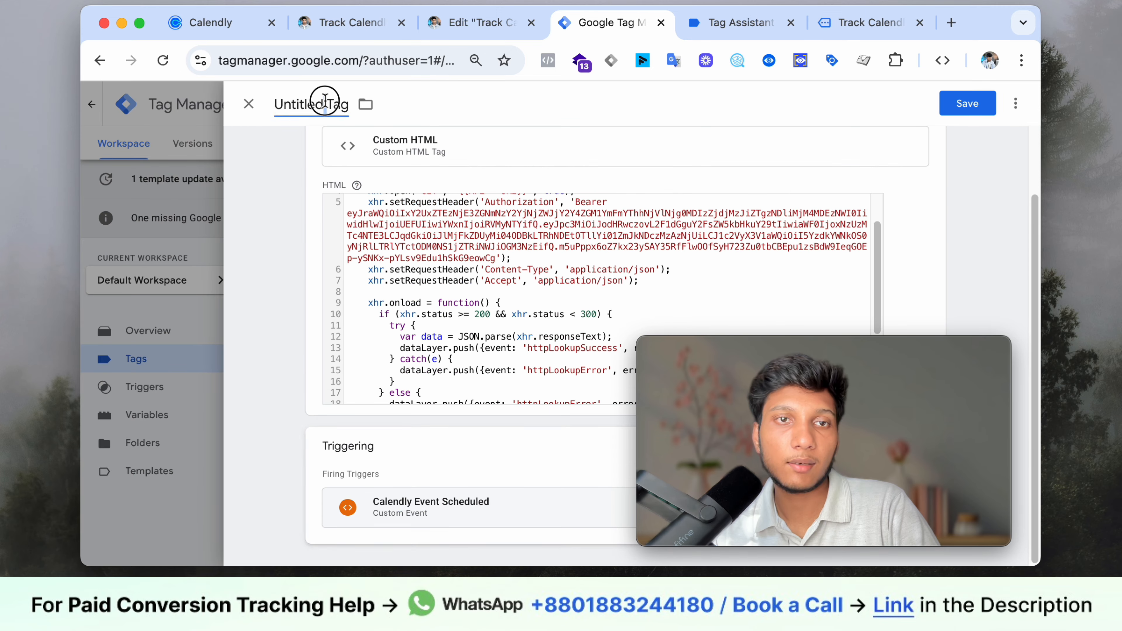
left_click(263, 33)
left_click(321, 33)
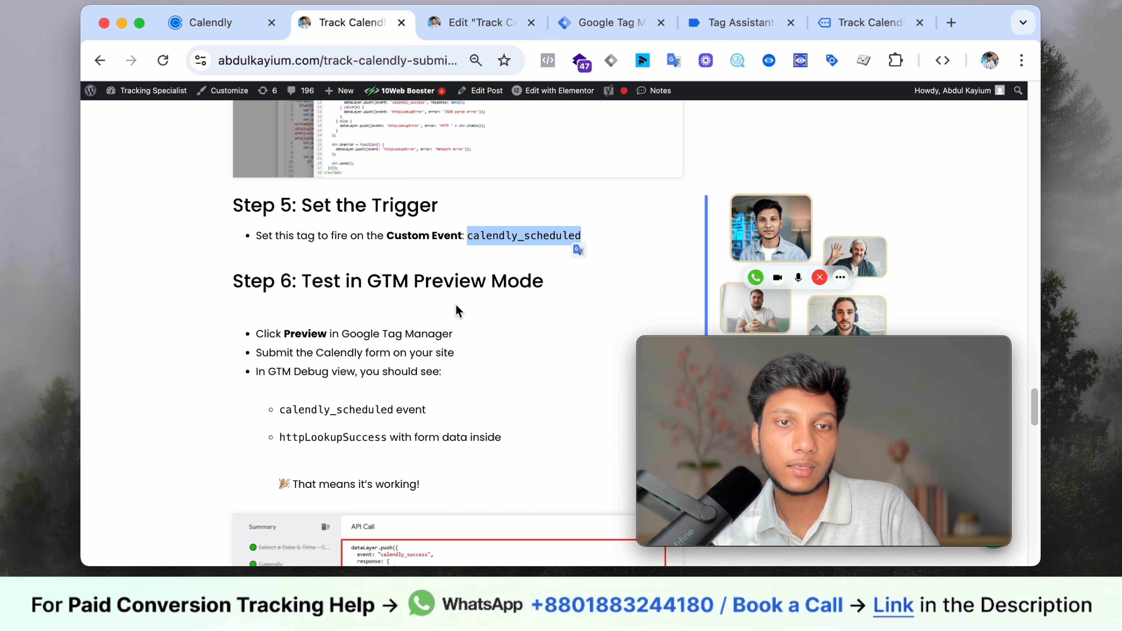
scroll(458, 311, "up", 8)
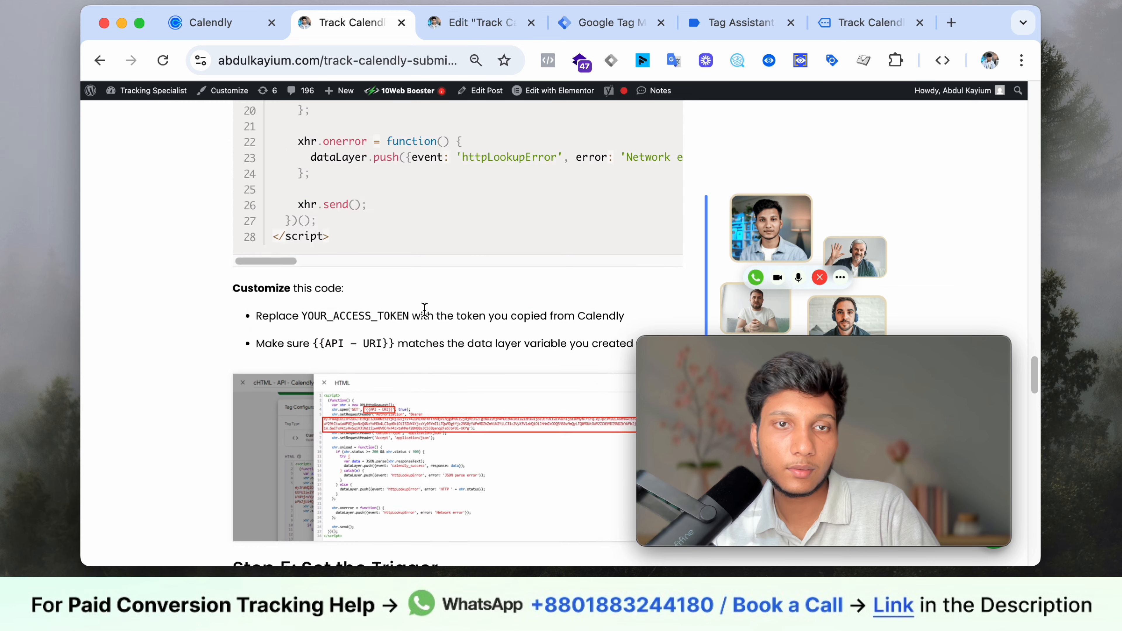
scroll(424, 308, "up", 14)
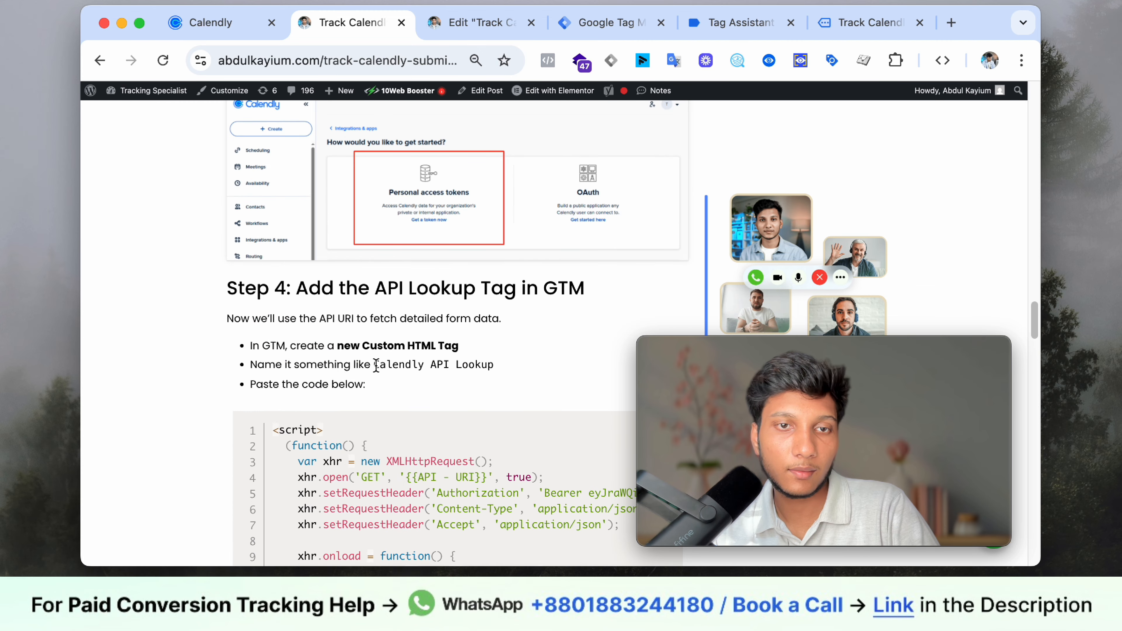
left_click_drag(374, 365, 486, 369)
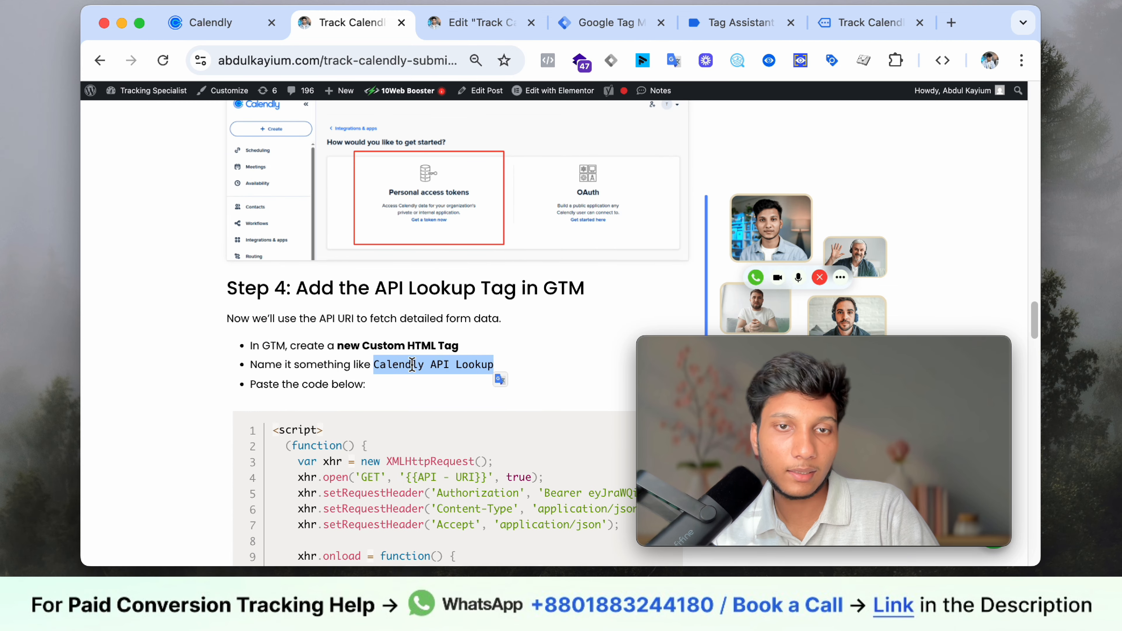
right_click(430, 364)
left_click(519, 324)
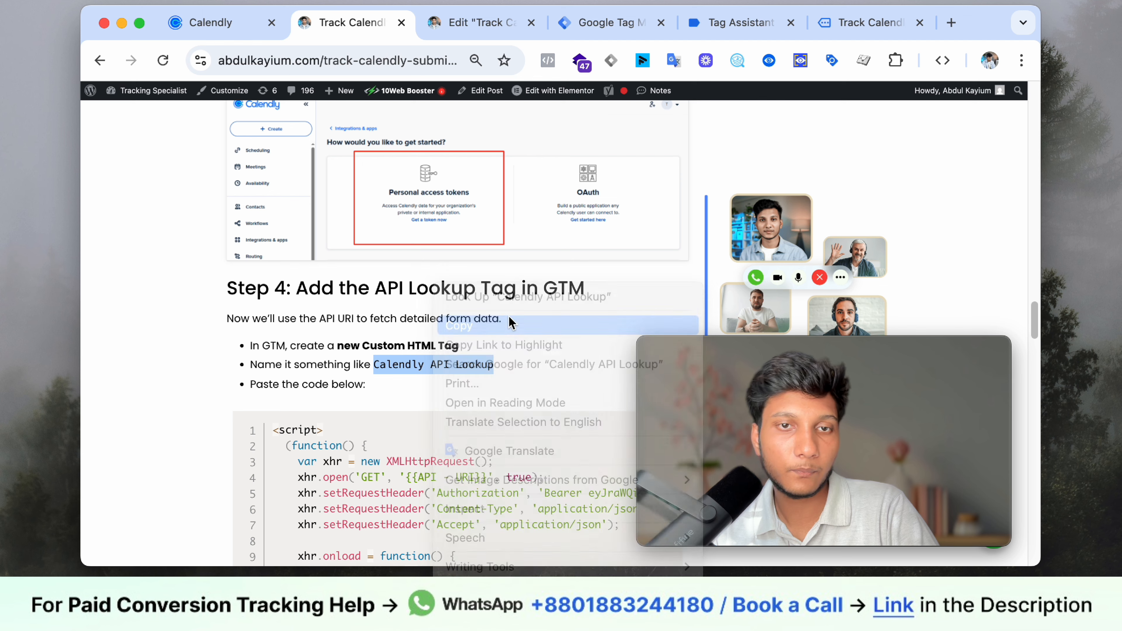
- Paste 'Calendly API Lookup' as the Custom HTML tag's title and save the tag
left_click(427, 39)
left_click(580, 23)
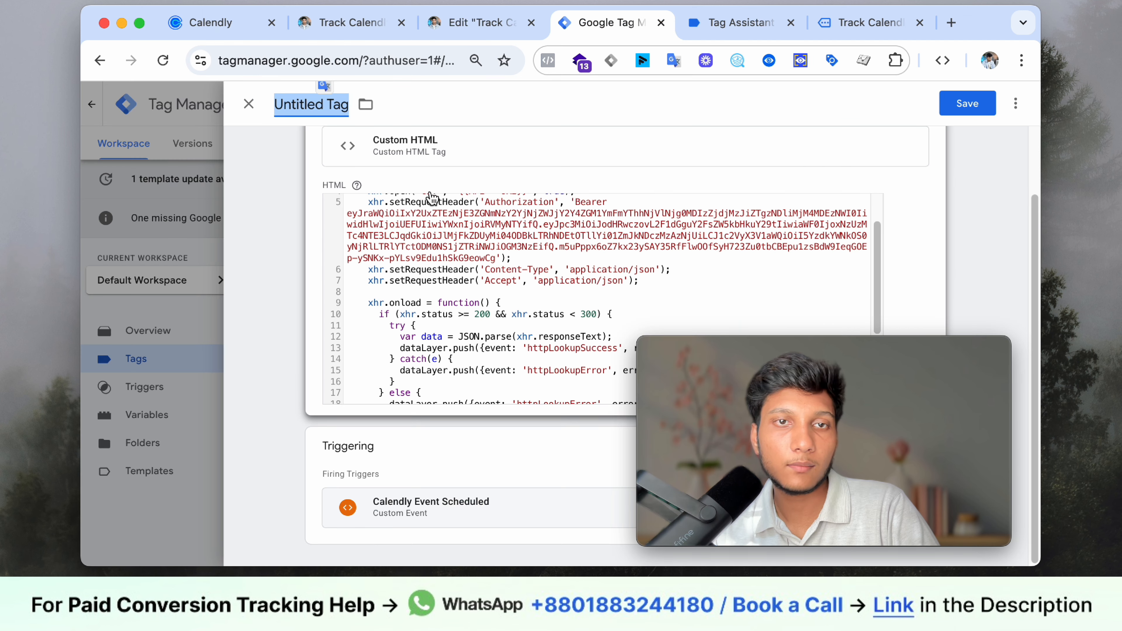
key("super+v")
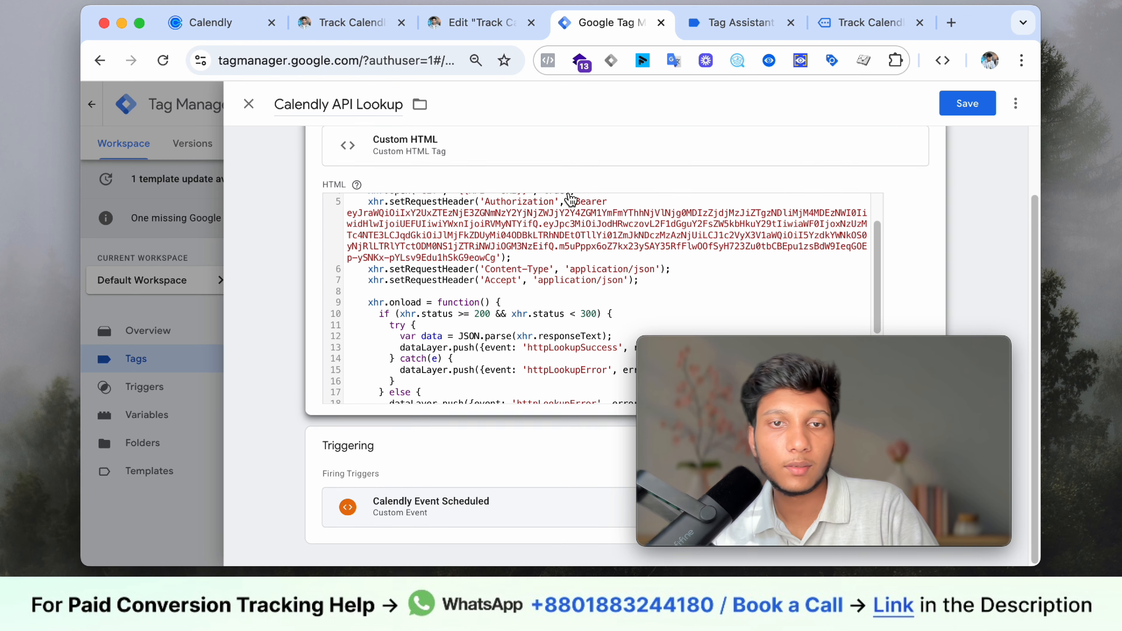
left_click(966, 107)
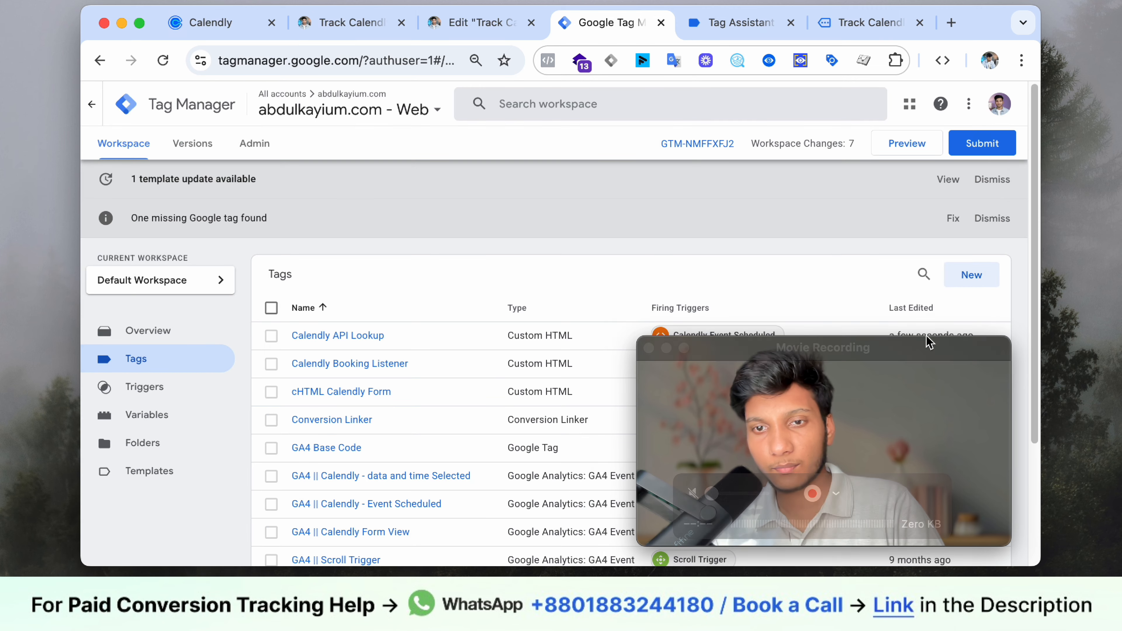
left_click_drag(930, 342, 452, 117)
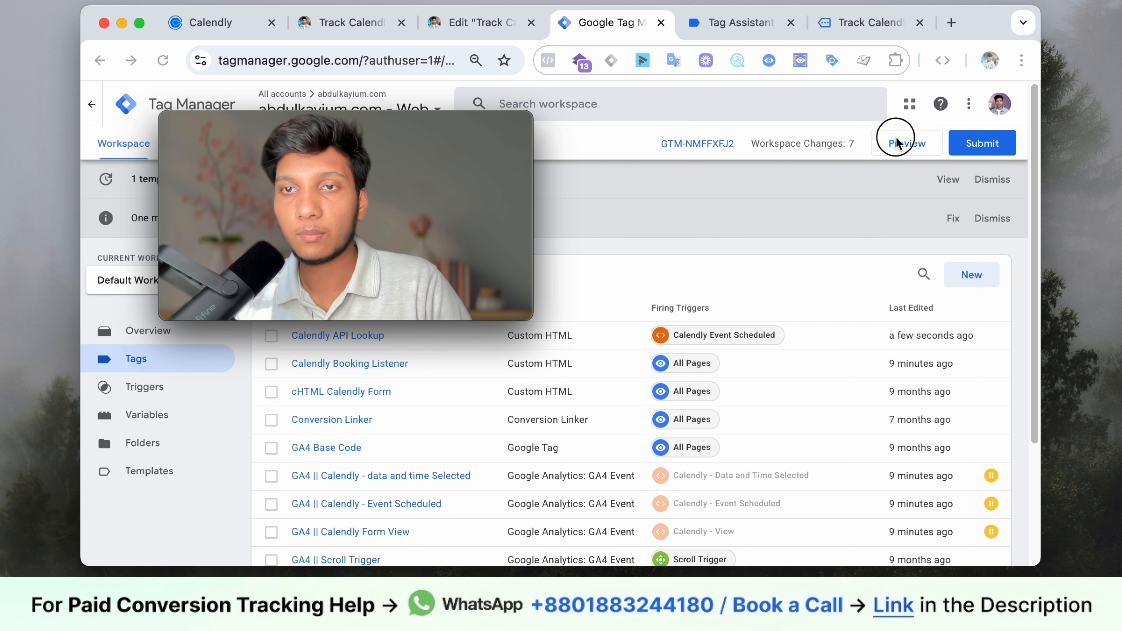
- Start a container preview and dismiss the Connected notice to reach the Tag Assistant summary for abdulkayium.com
left_click(900, 150)
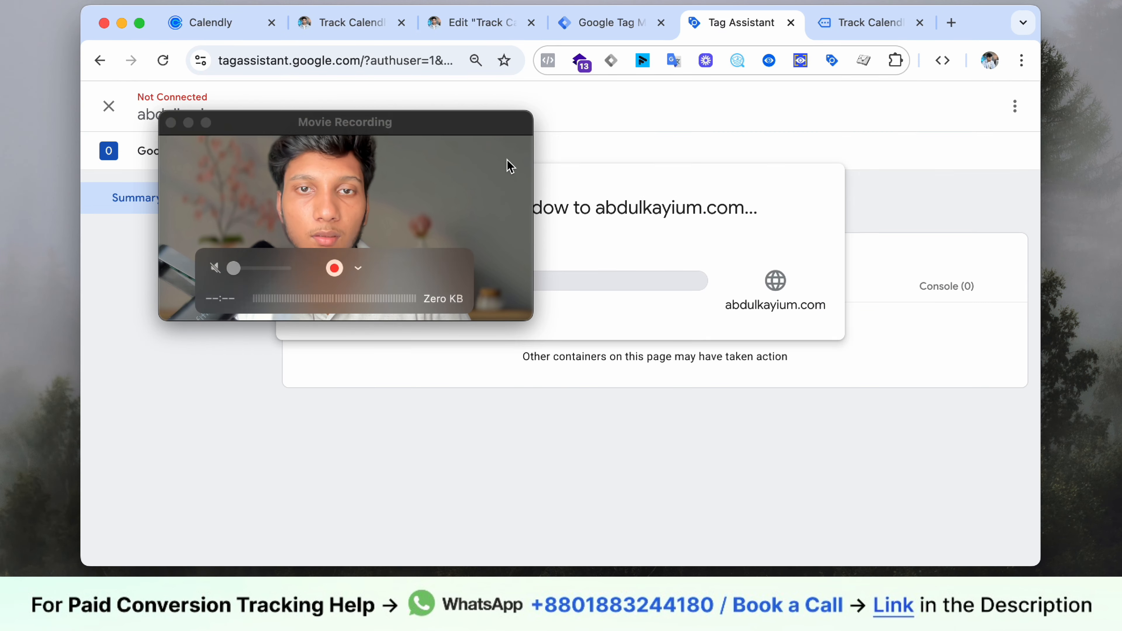
left_click_drag(508, 166, 1013, 408)
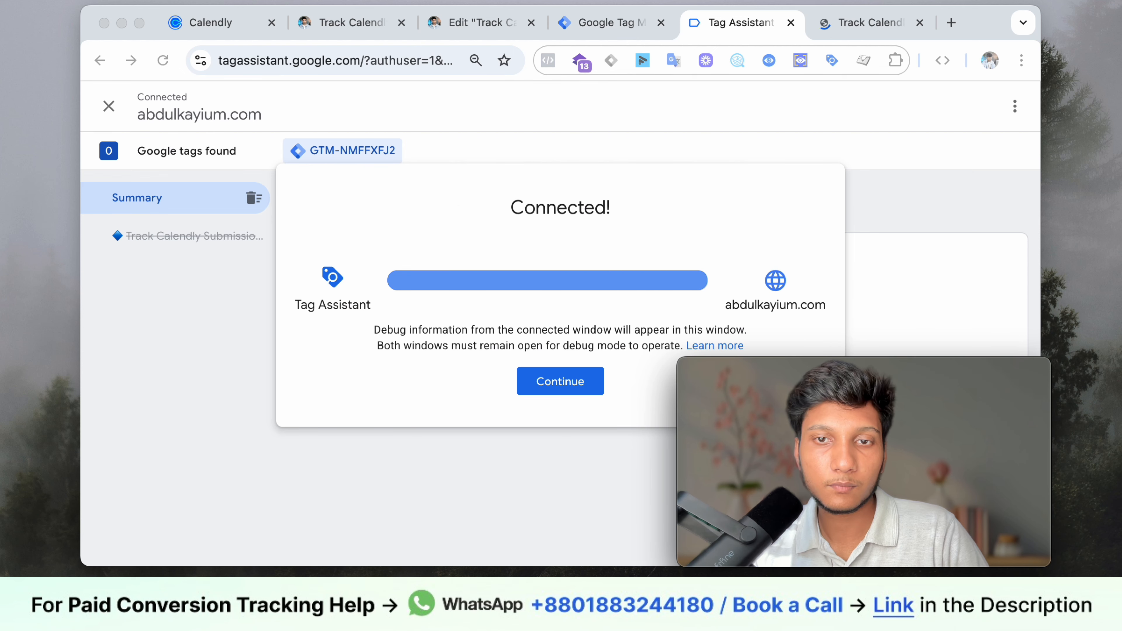
left_click(560, 381)
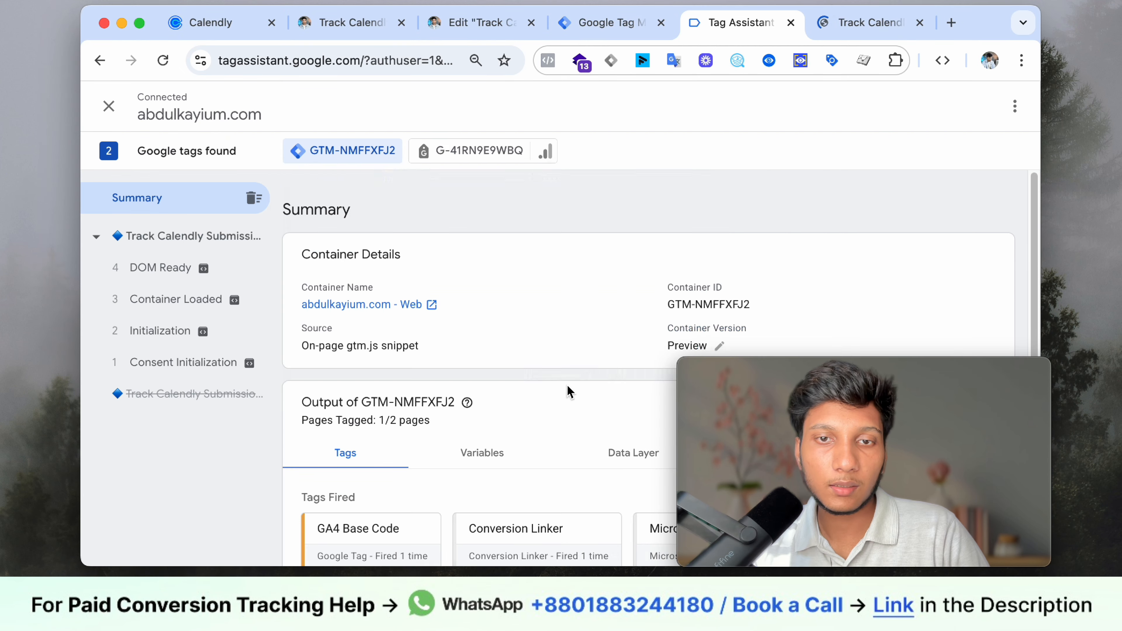
mouse_move(897, 418)
left_mouse_down()
mouse_move(901, 446)
mouse_move(900, 431)
left_mouse_up()
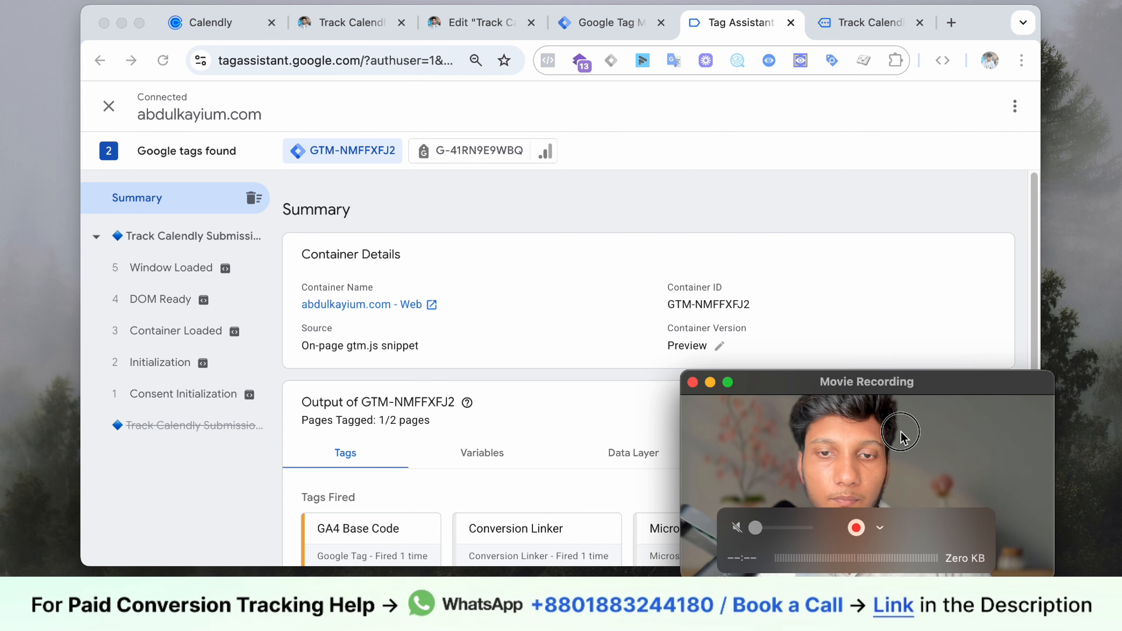
- On the article's Calendly widget, pick July 27 at 8:15pm and continue to the details form
left_click(834, 23)
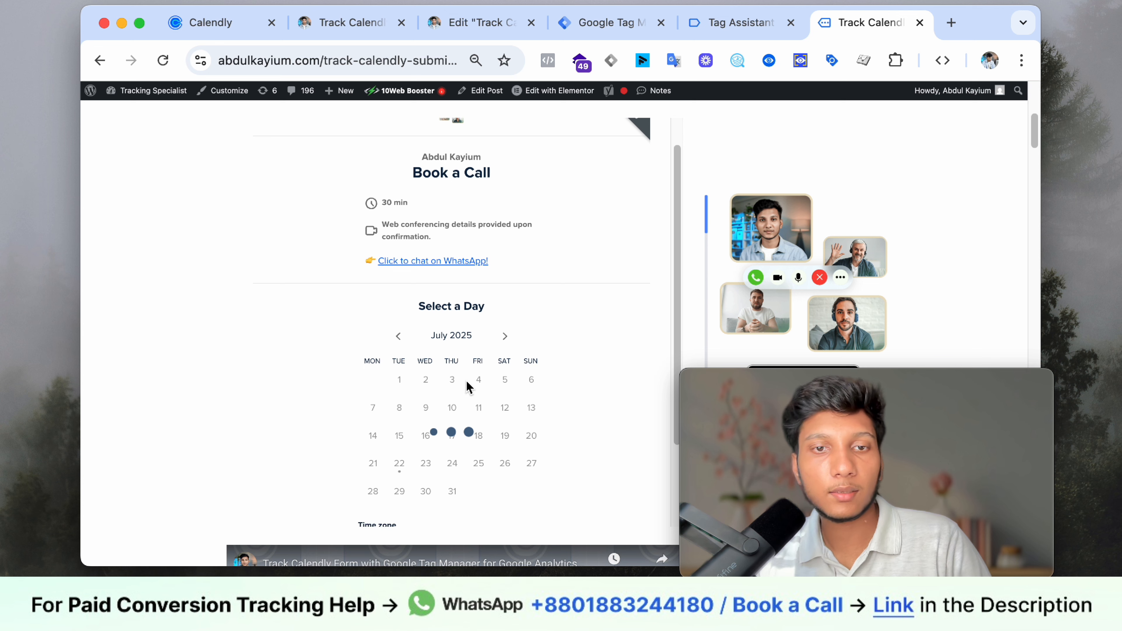
left_click(534, 456)
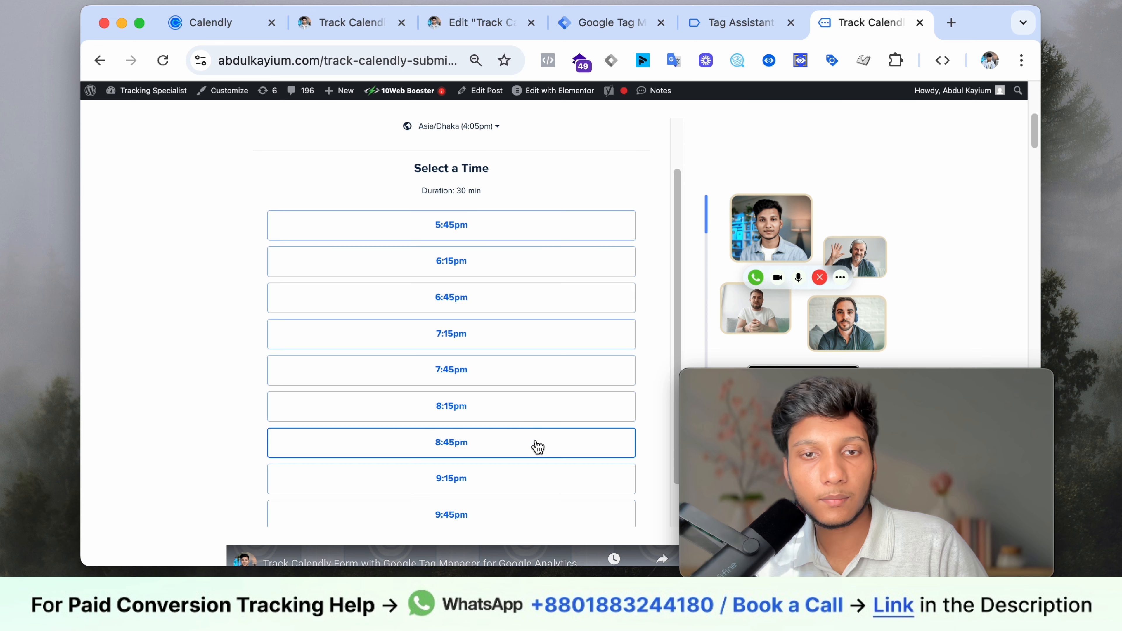
left_click(540, 396)
left_click(553, 401)
- Autofill the invitee's name, email and phone, enter the website URL, and schedule the event
left_click(496, 406)
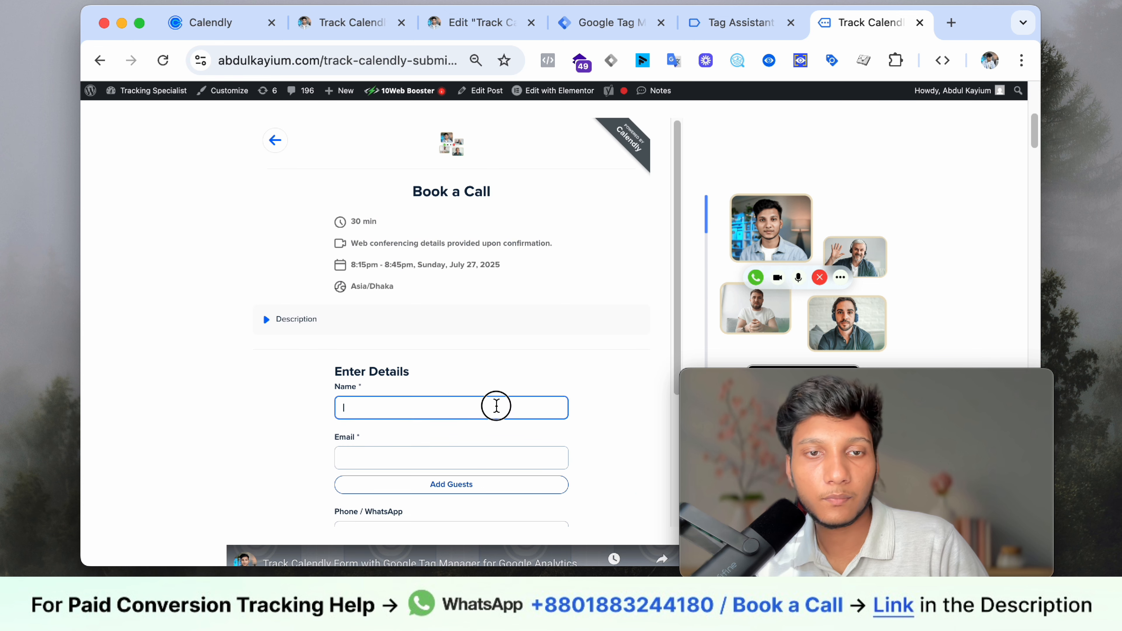
left_click(555, 220)
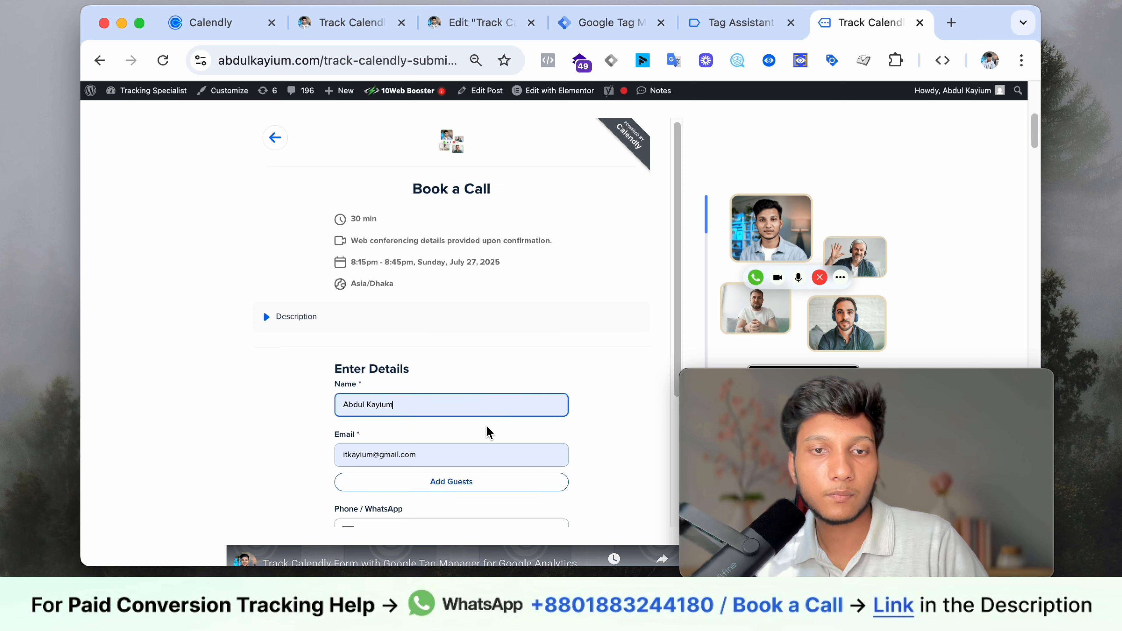
scroll(447, 409, "down", 3)
left_click(447, 398)
left_click(485, 429)
scroll(453, 411, "down", 2)
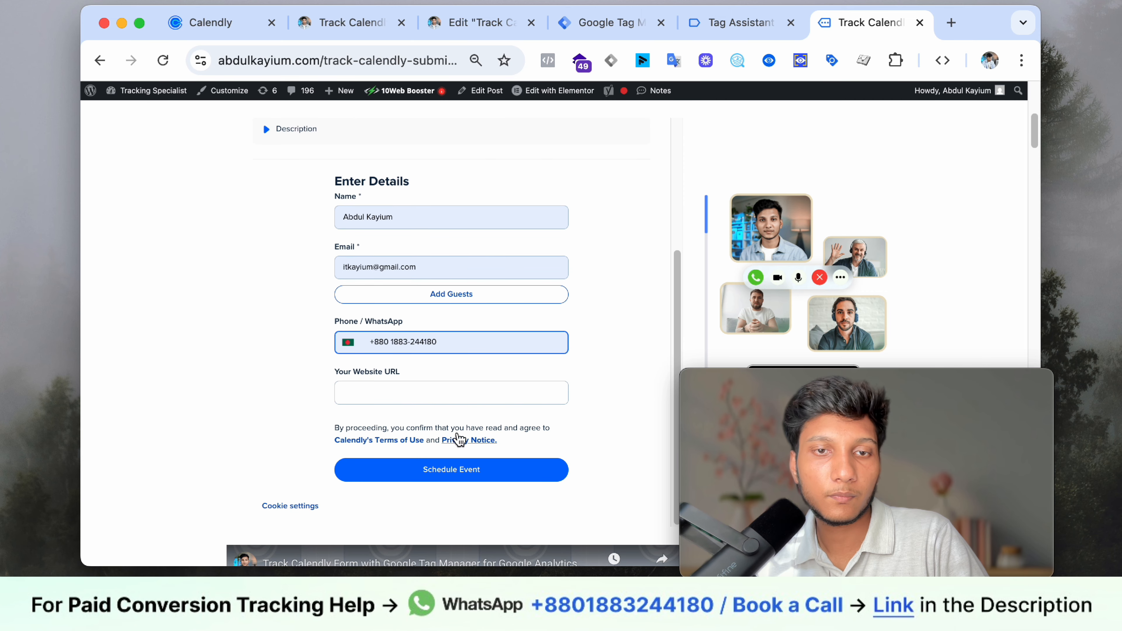
left_click(453, 400)
type("abdul")
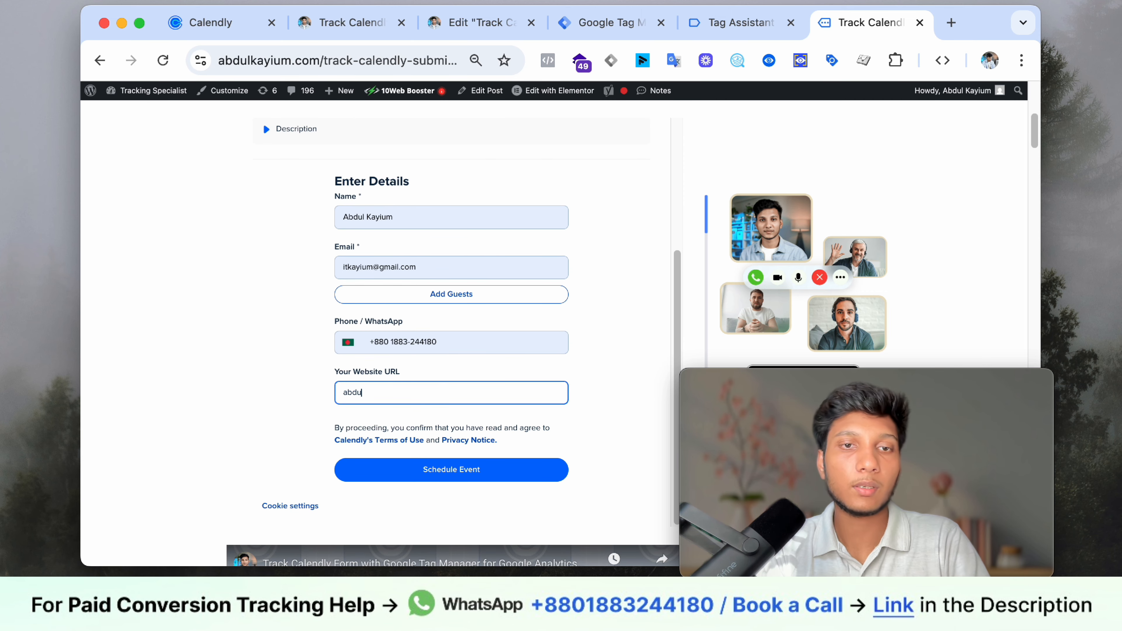
type("kayium.com")
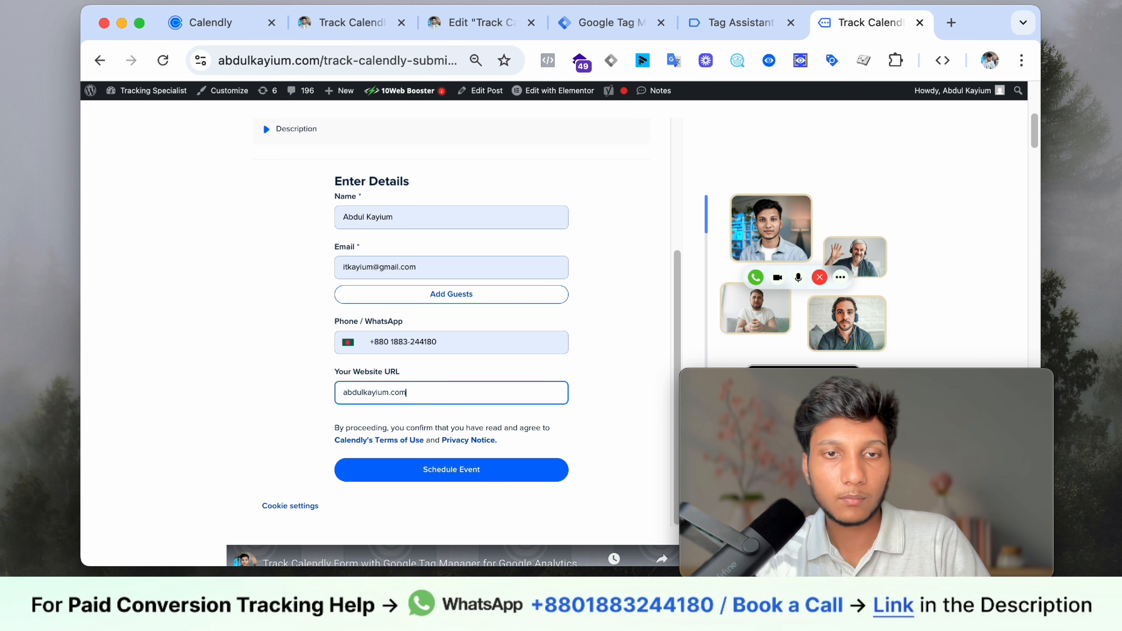
left_click(485, 476)
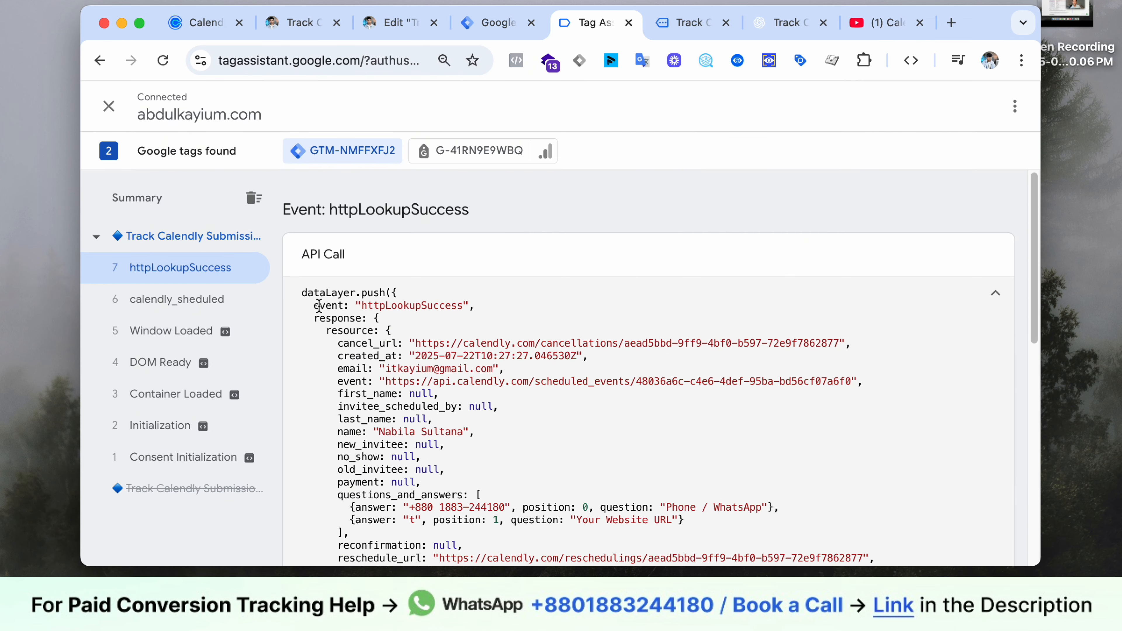
- Inspect the httpLookupSuccess API response, highlighting the event and invitee_scheduled_by lines
scroll(319, 305, "down", 10)
scroll(432, 324, "up", 5)
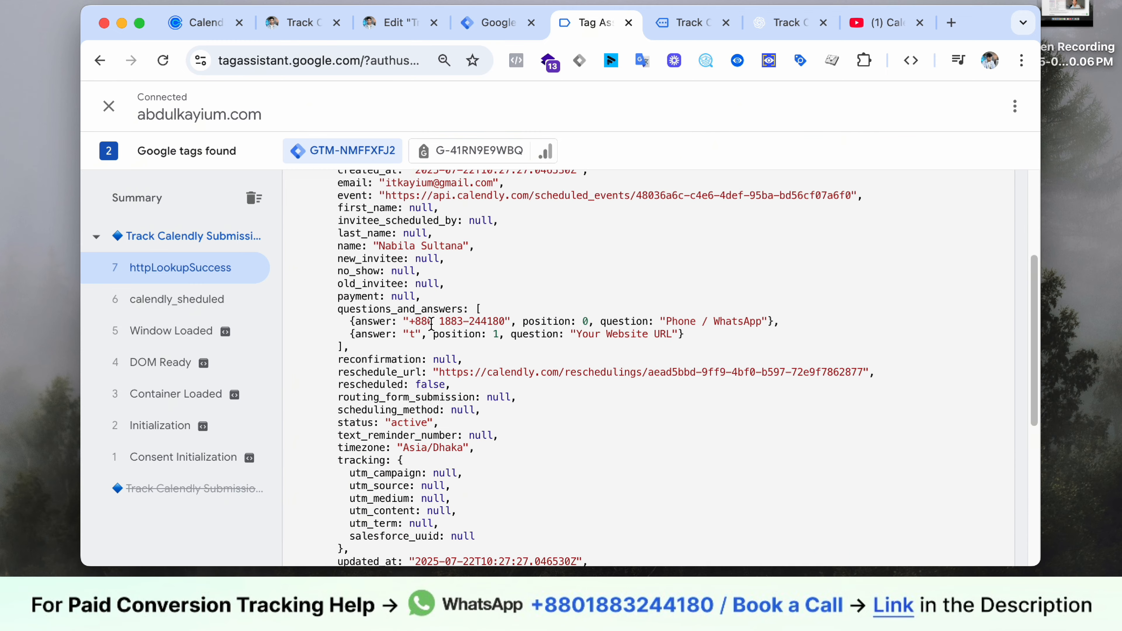
scroll(431, 324, "up", 2)
left_click_drag(343, 252, 395, 251)
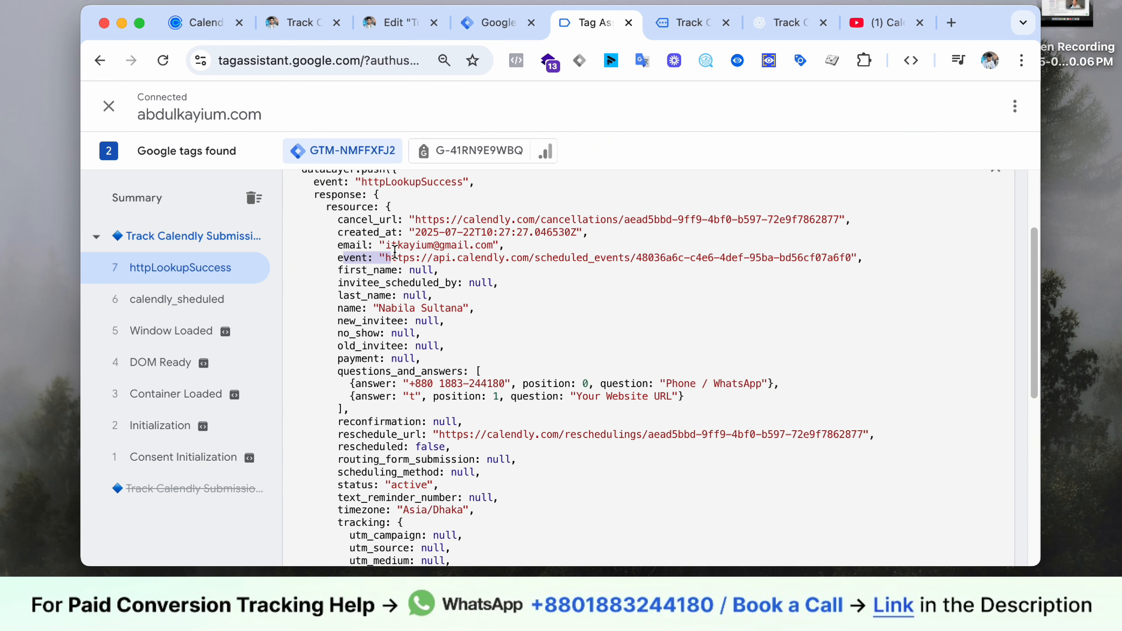
left_click_drag(339, 289, 384, 296)
left_click(384, 296)
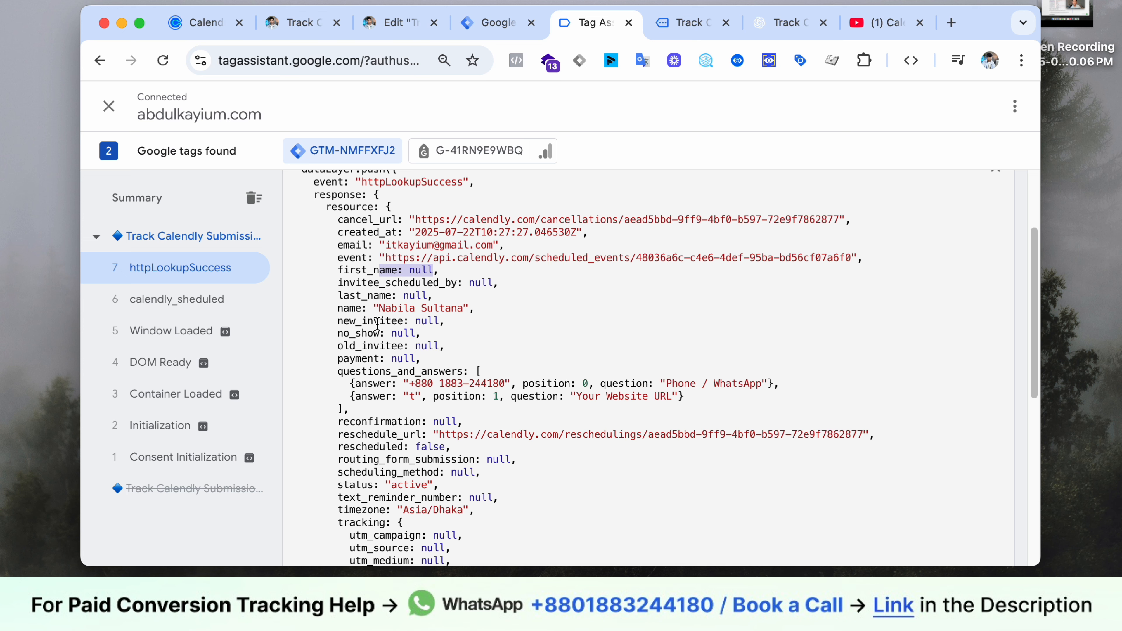
scroll(407, 349, "down", 1)
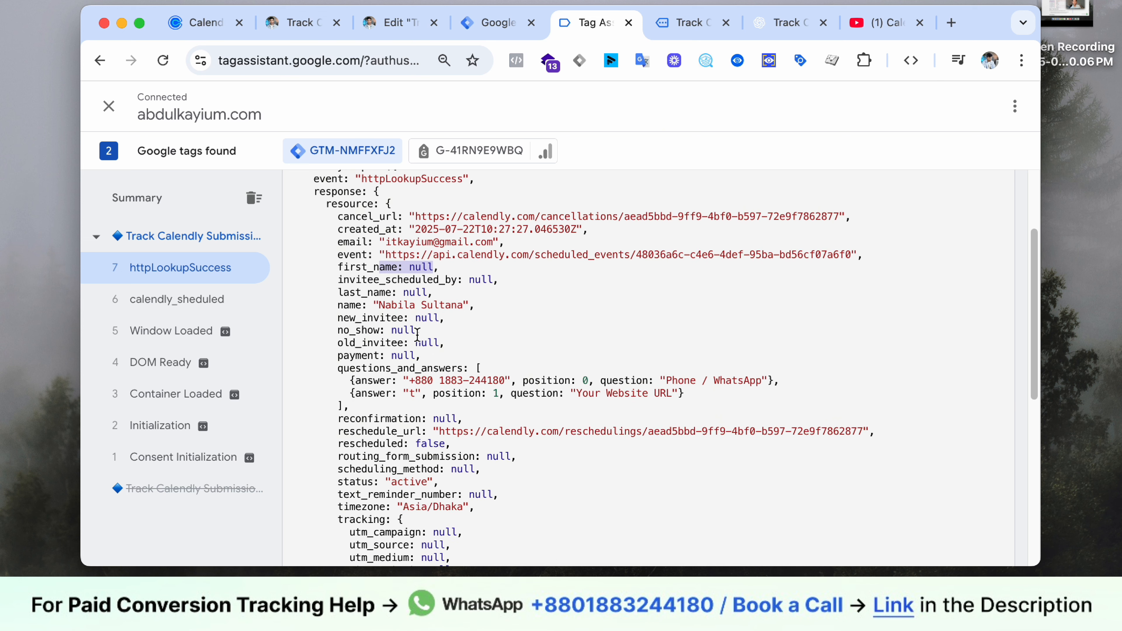
left_click_drag(365, 385, 570, 383)
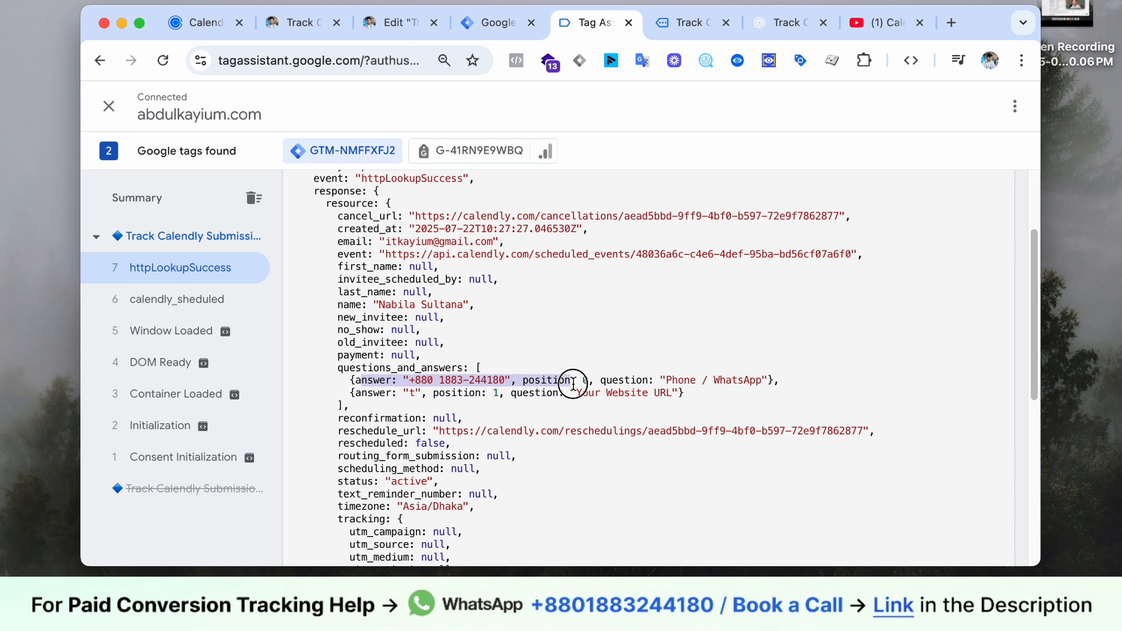
scroll(565, 385, "down", 5)
scroll(543, 389, "up", 8)
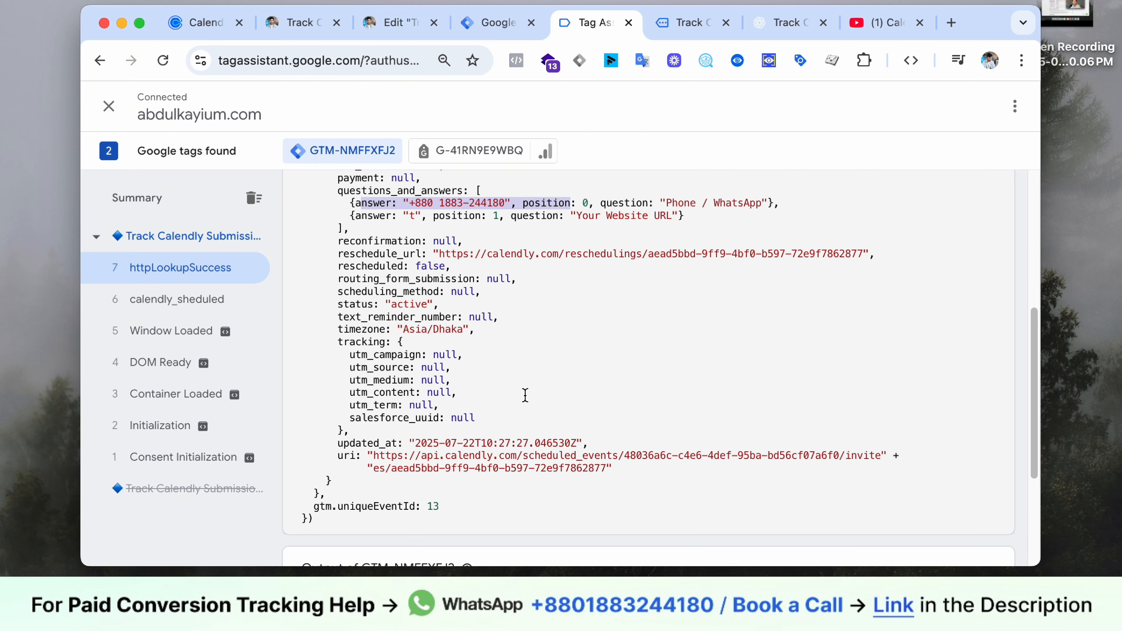
left_click(363, 281)
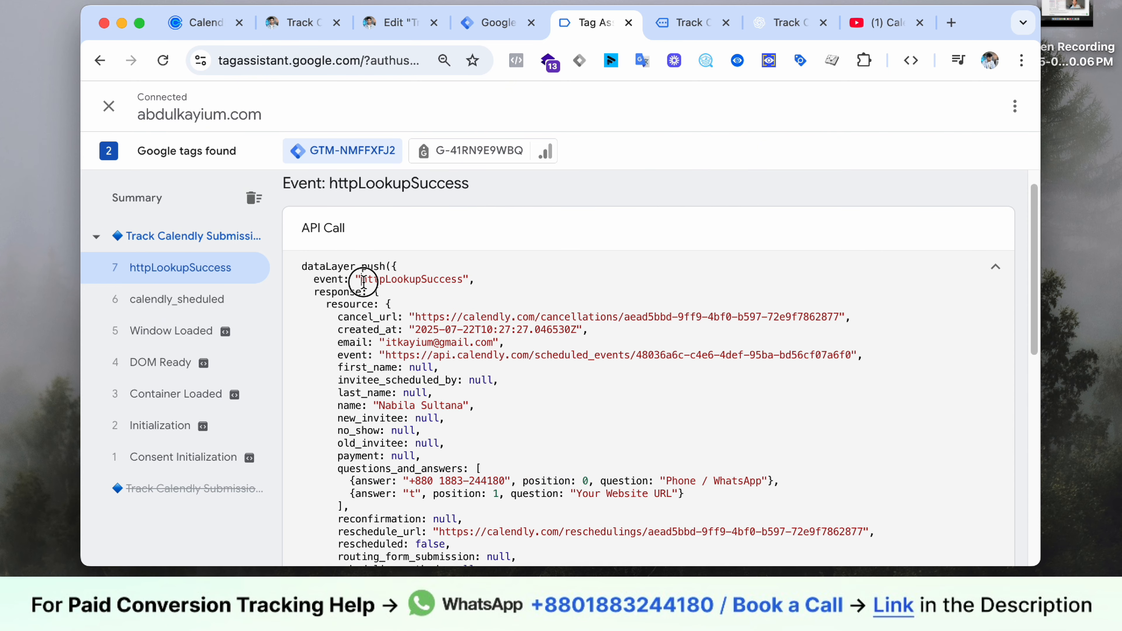
- Copy the event name httpLookupSuccess and scroll to the Output section
right_click(449, 280)
left_click(467, 317)
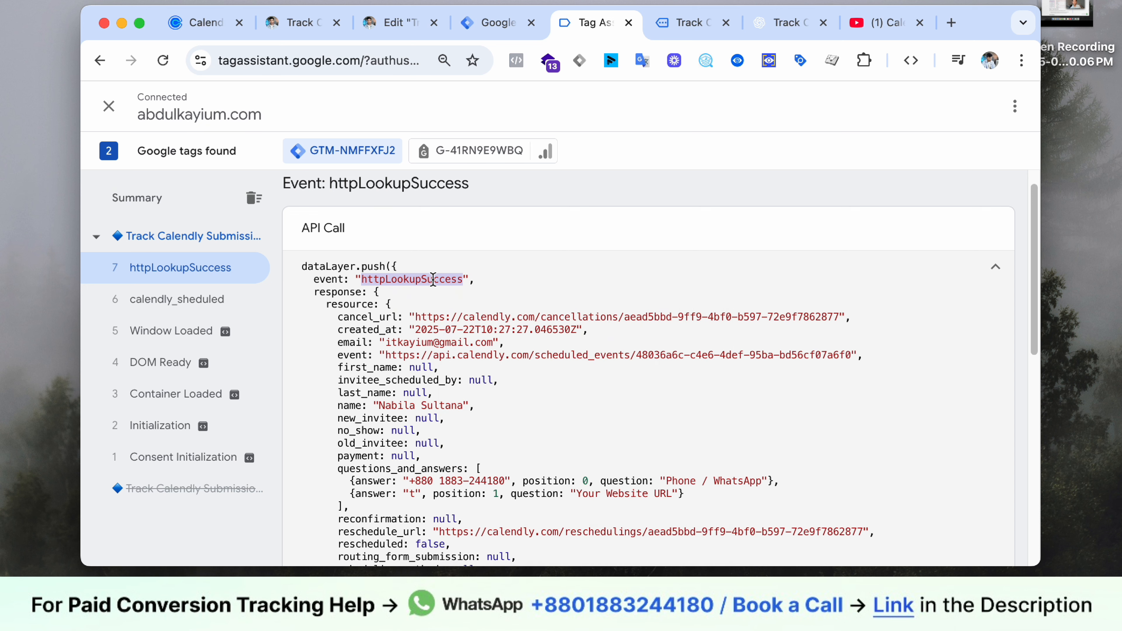
scroll(403, 318, "down", 1)
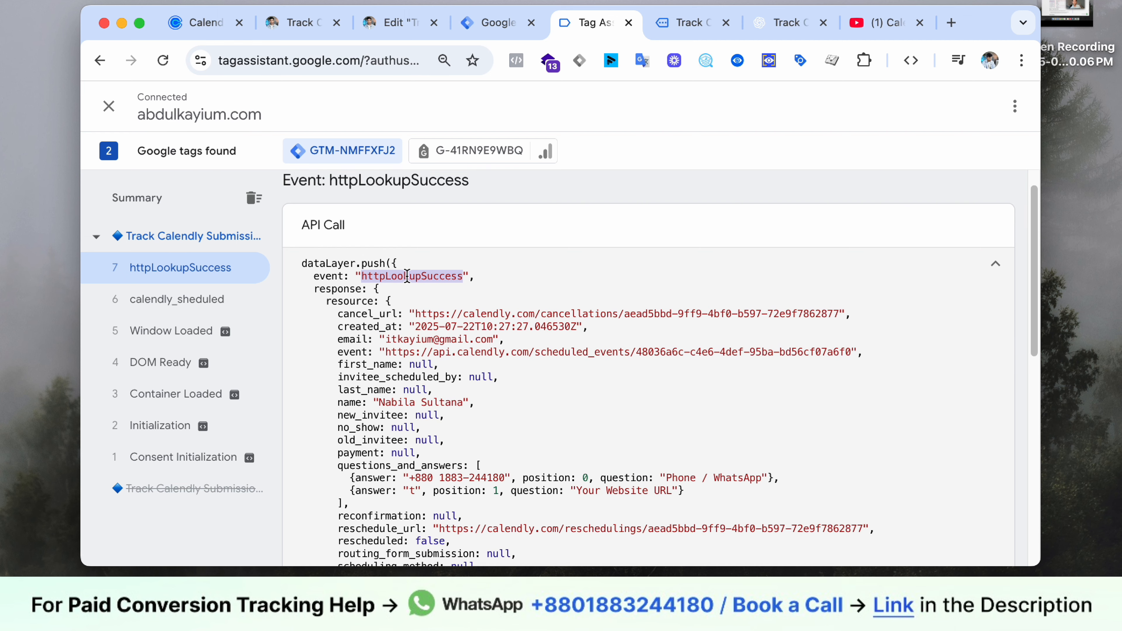
scroll(372, 345, "down", 5)
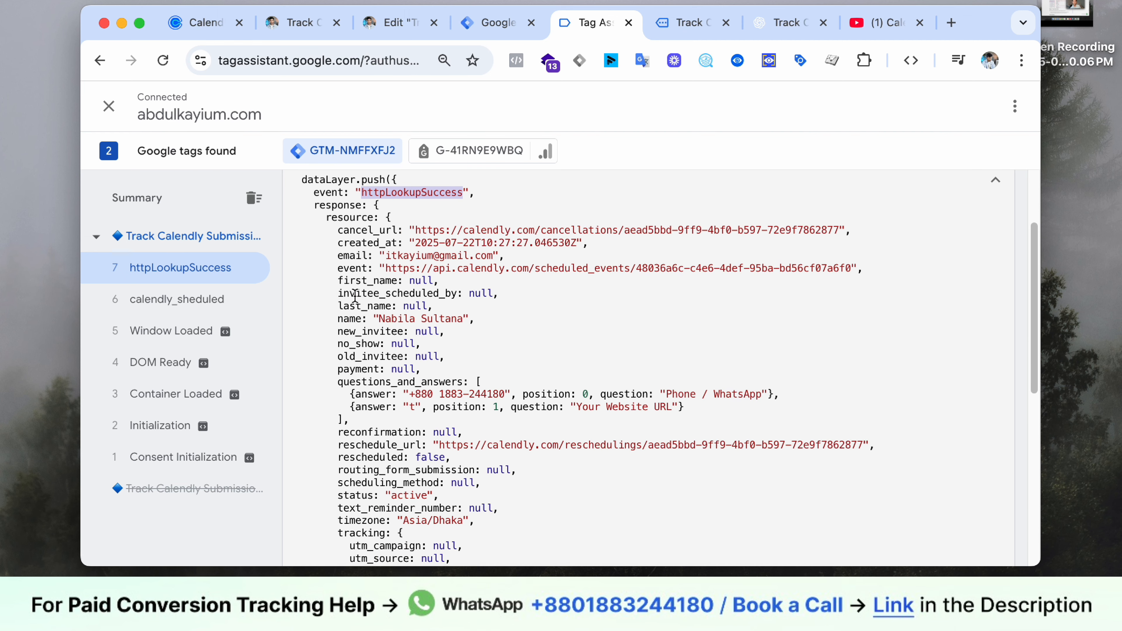
left_click(354, 295)
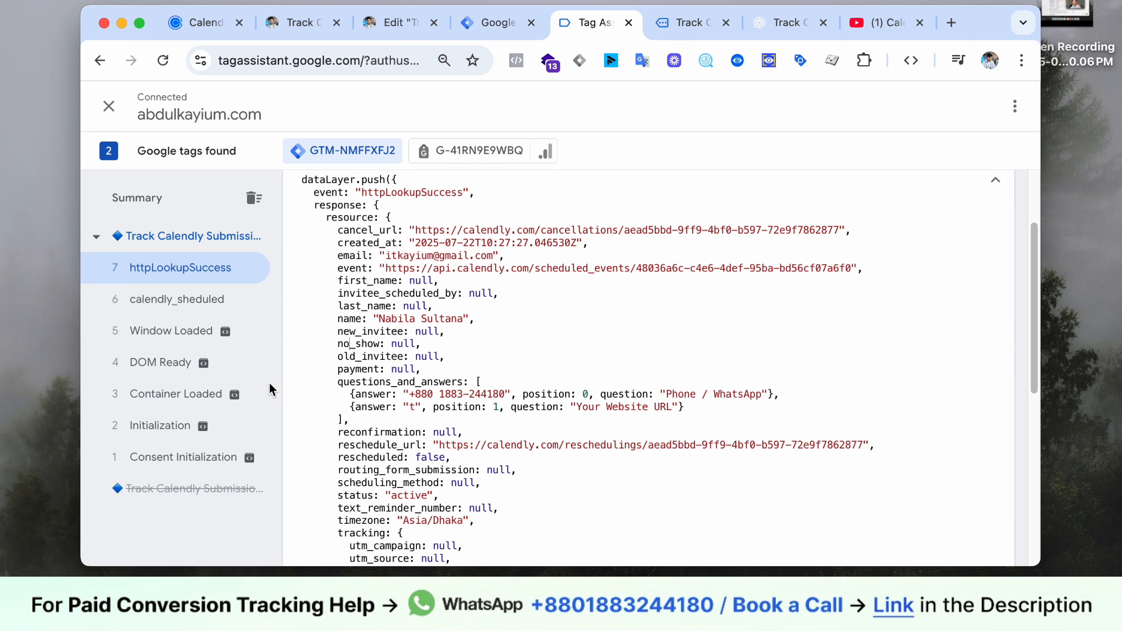
scroll(502, 308, "down", 10)
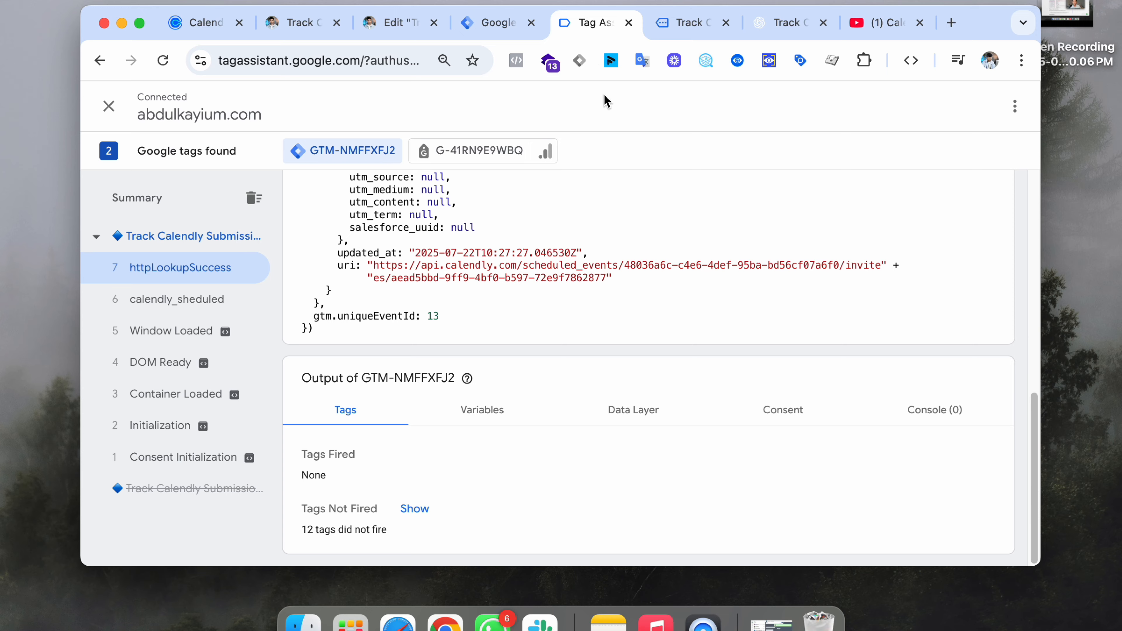
- Return to the Track Calendly article to view the You are scheduled confirmation
left_click(669, 24)
scroll(427, 296, "down", 15)
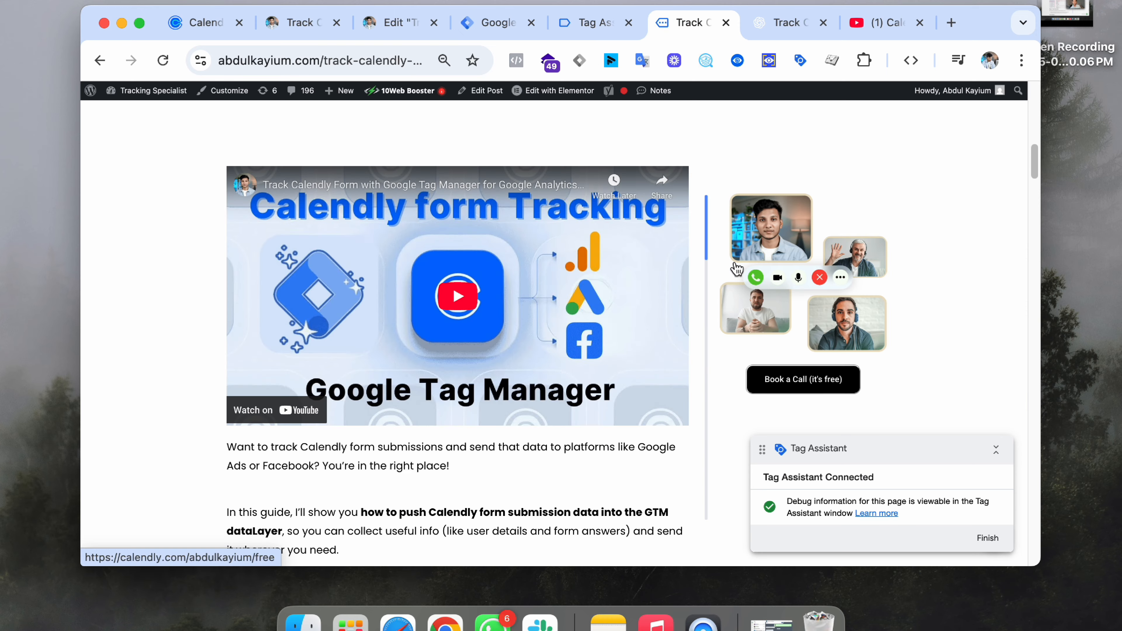
scroll(428, 296, "up", 10)
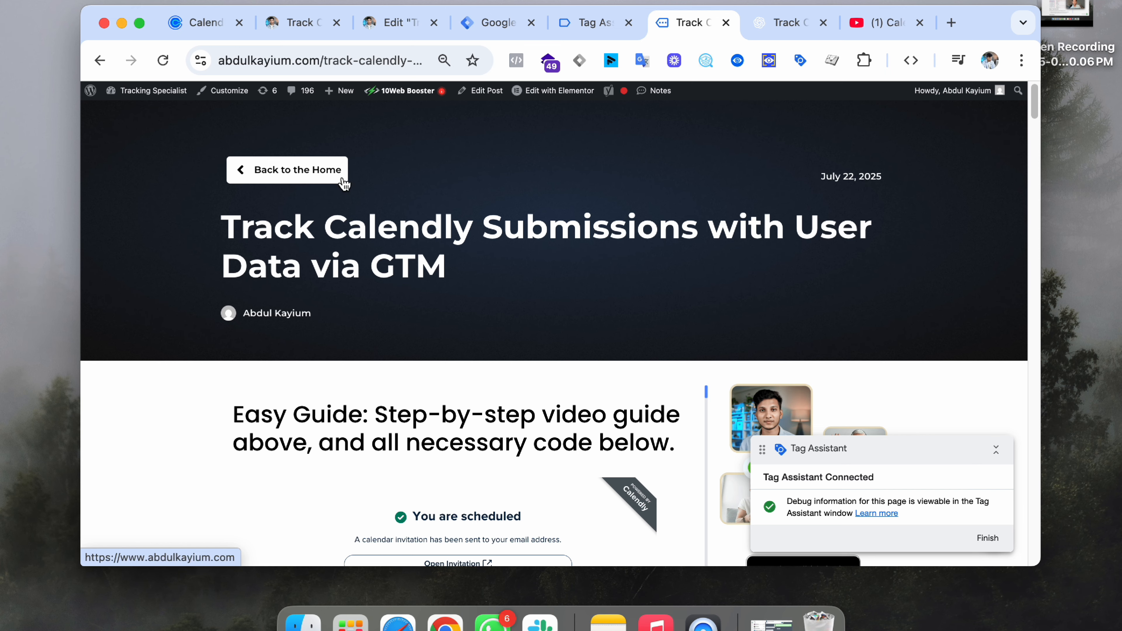
scroll(445, 218, "down", 5)
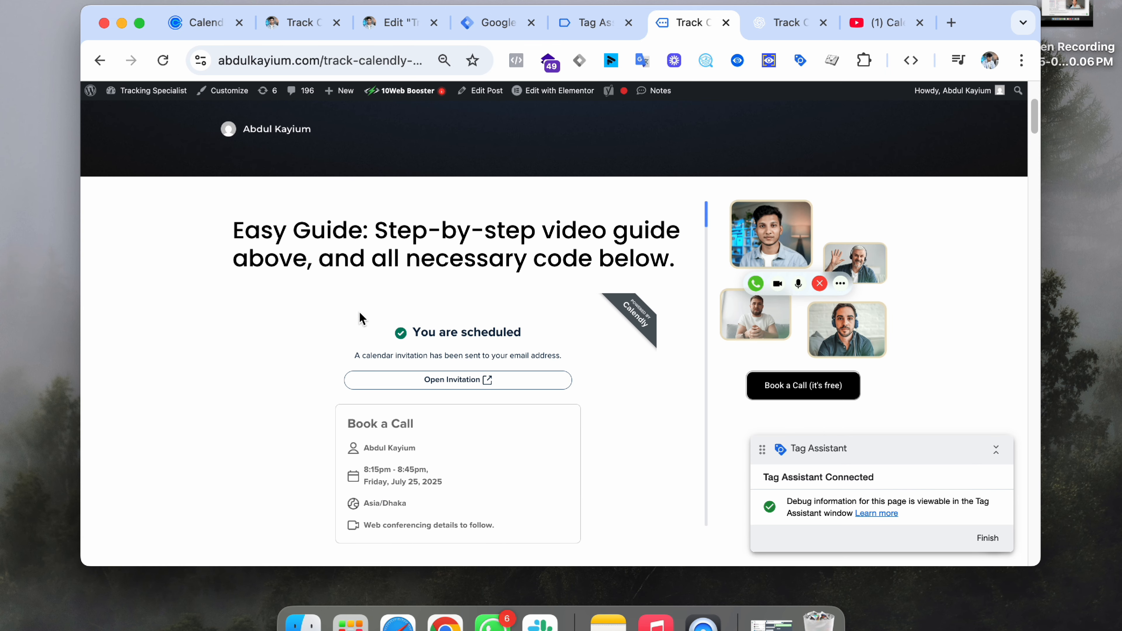